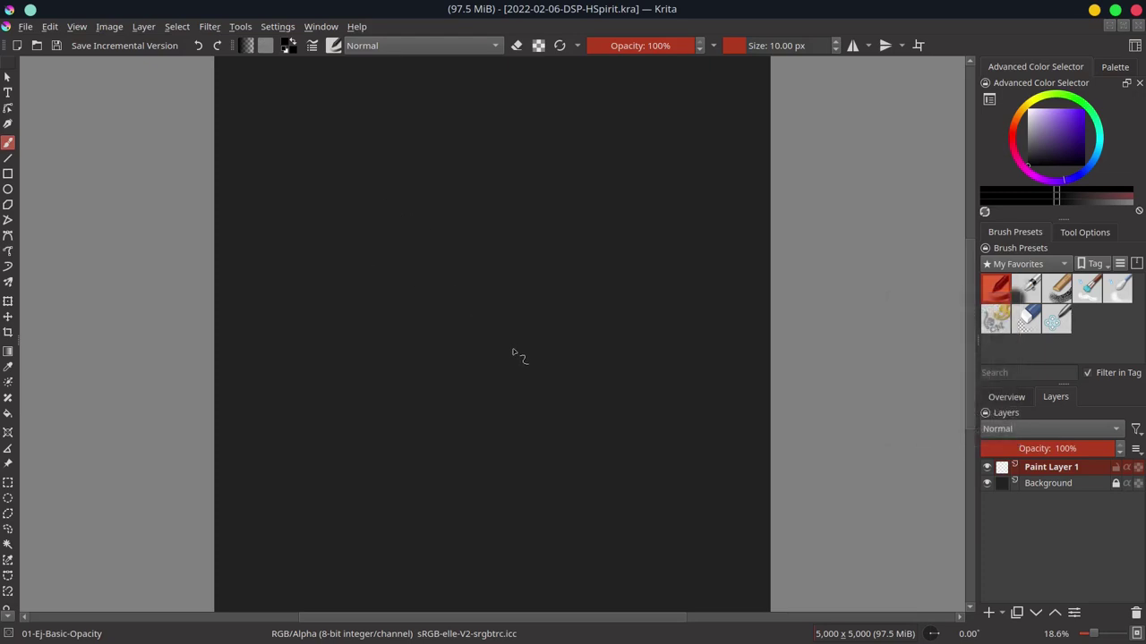
- Zoom in and sketch the hatted figure's outline, lower legs and feet at the canvas centre
mouse_move(486, 358)
mouse_down()
mouse_move(565, 296)
mouse_move(534, 317)
mouse_move(547, 291)
mouse_up()
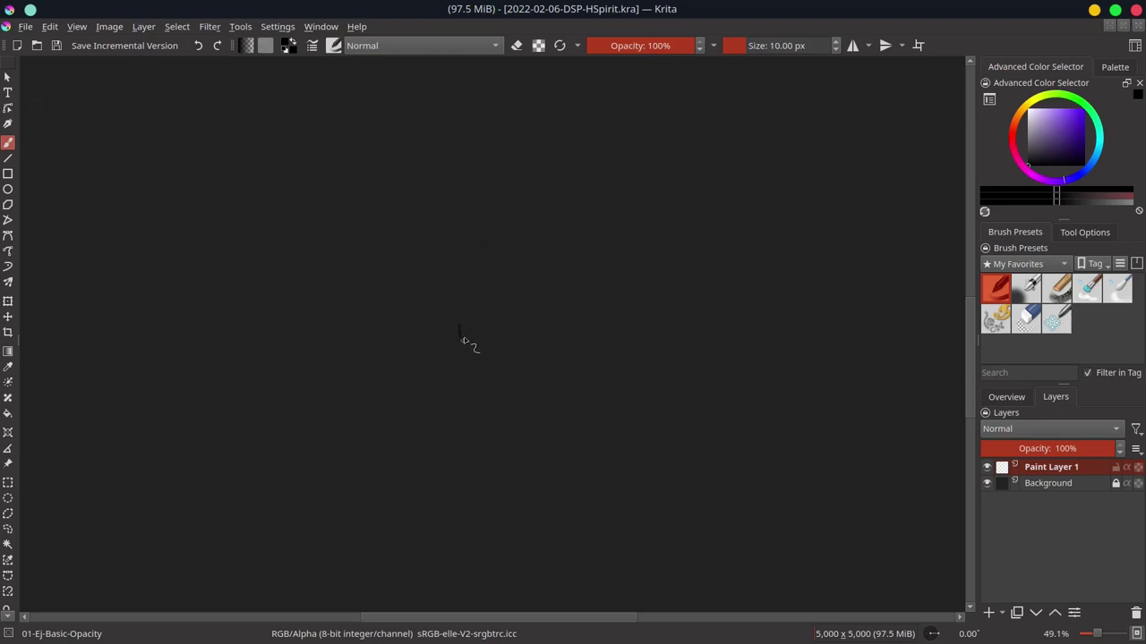
mouse_move(458, 325)
mouse_down()
mouse_move(446, 319)
mouse_move(474, 324)
mouse_move(488, 309)
mouse_move(490, 321)
mouse_up()
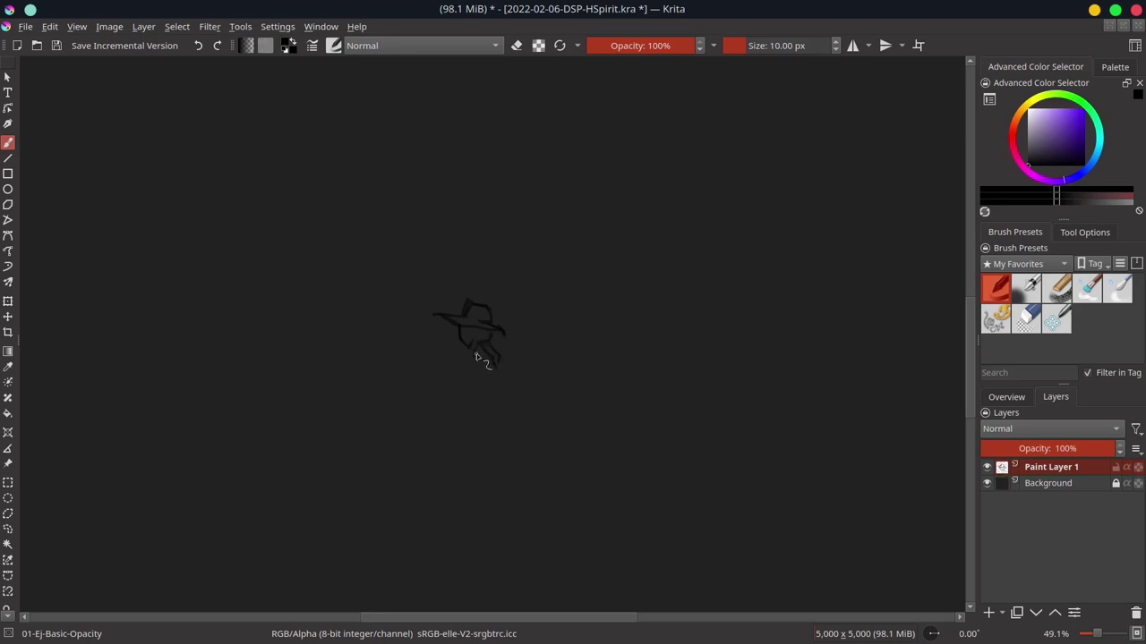
mouse_move(475, 356)
mouse_down()
mouse_move(488, 370)
mouse_move(468, 364)
mouse_move(464, 376)
mouse_move(473, 404)
mouse_move(486, 407)
mouse_move(442, 444)
mouse_move(491, 438)
mouse_up()
drag(477, 395, 476, 369)
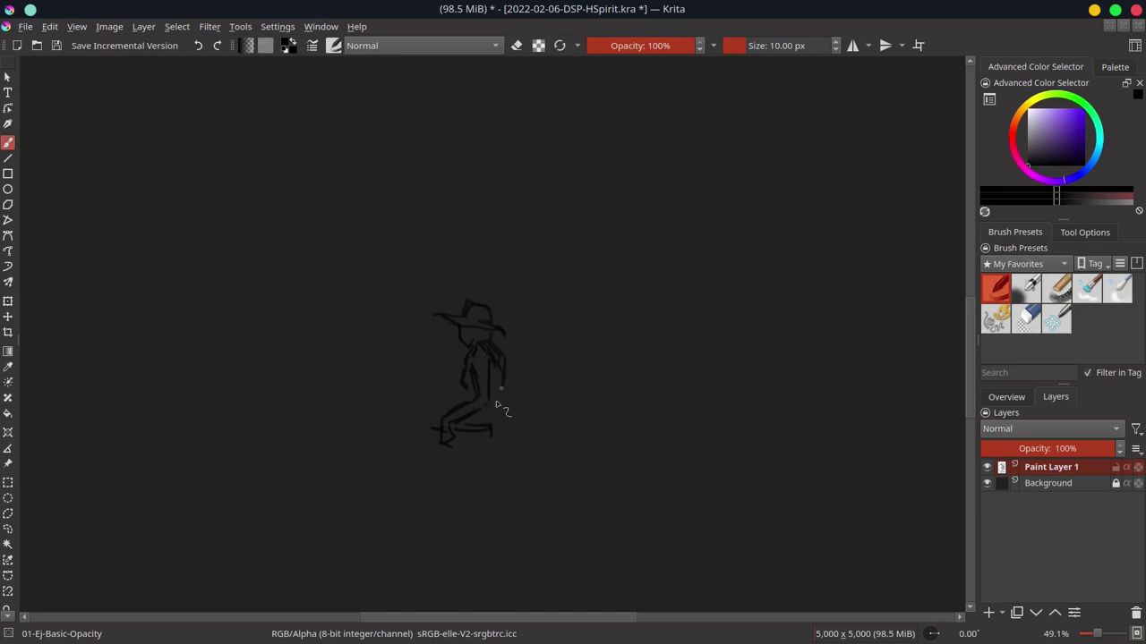
drag(496, 408, 508, 442)
mouse_move(425, 418)
mouse_down()
mouse_move(487, 424)
mouse_move(449, 410)
mouse_move(466, 382)
mouse_move(469, 394)
mouse_up()
mouse_move(427, 410)
mouse_down()
mouse_move(437, 453)
mouse_move(488, 459)
mouse_up()
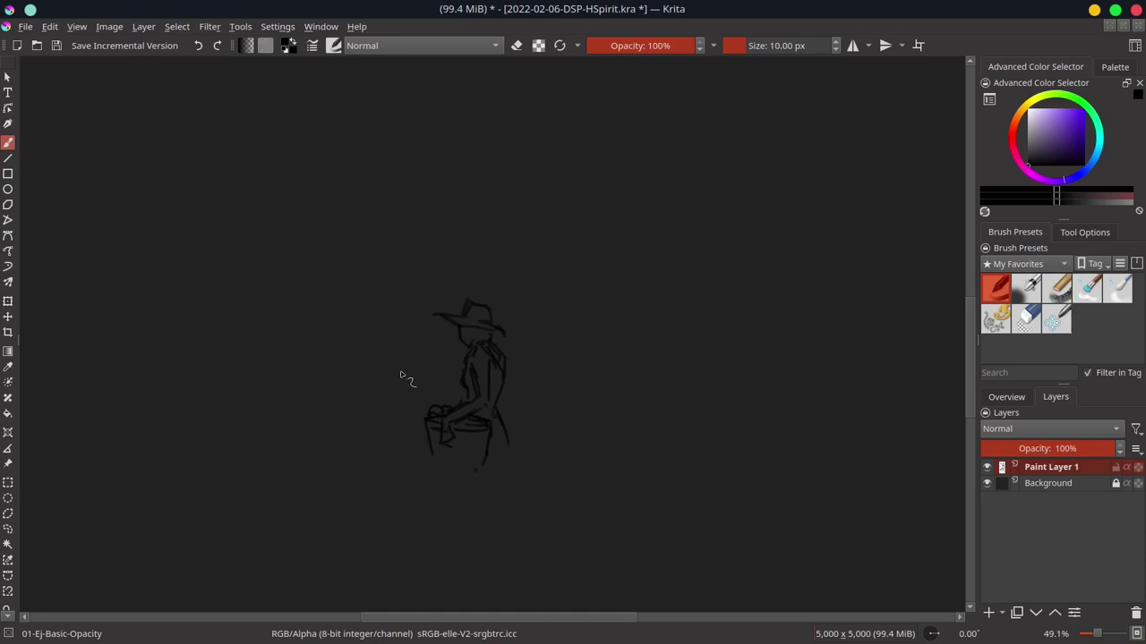
- Sketch leafy bush strokes on both sides of the figure and across its torso
mouse_move(390, 397)
mouse_down()
mouse_move(383, 376)
mouse_move(459, 363)
mouse_up()
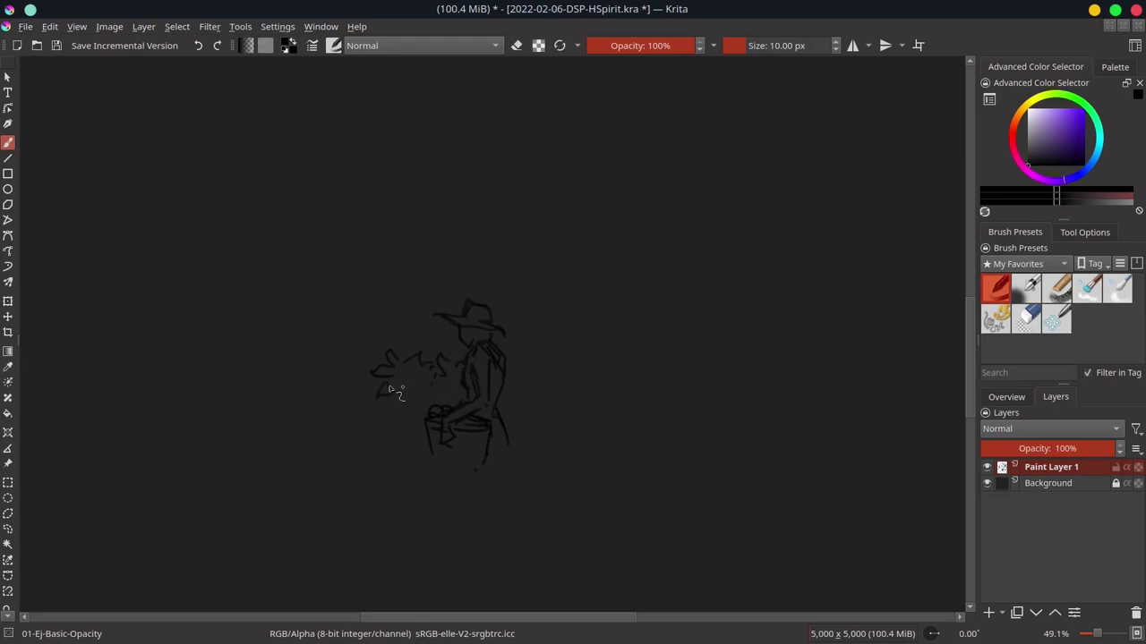
mouse_move(348, 379)
mouse_down()
mouse_move(322, 379)
mouse_move(332, 379)
mouse_move(296, 399)
mouse_move(353, 376)
mouse_move(394, 392)
mouse_move(295, 378)
mouse_move(272, 391)
mouse_up()
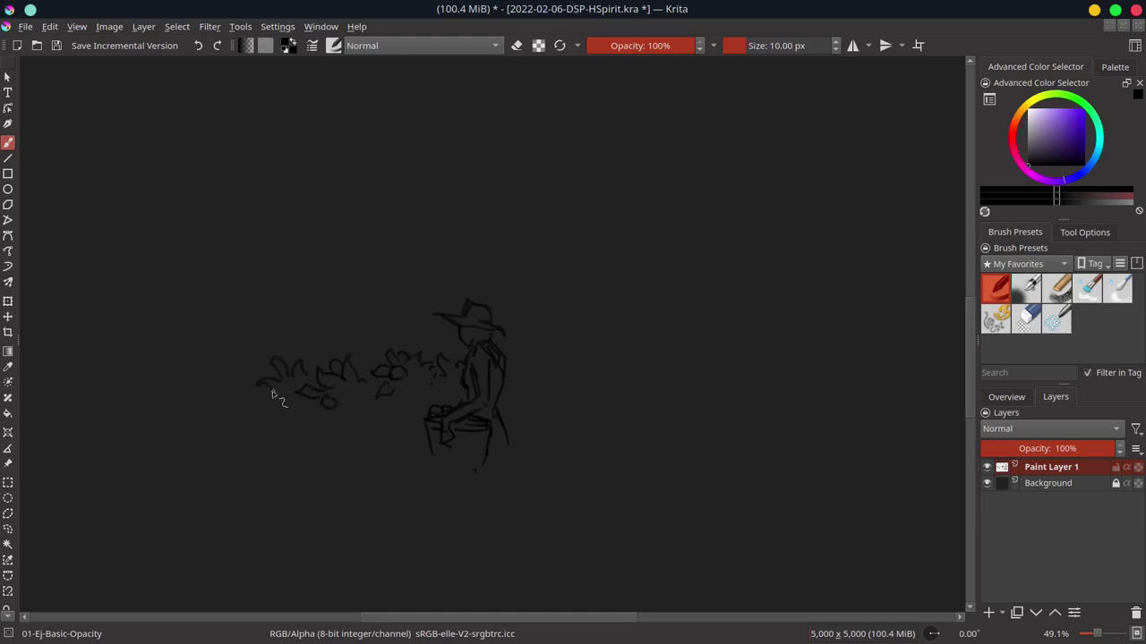
mouse_move(521, 375)
mouse_down()
mouse_move(544, 359)
mouse_move(588, 378)
mouse_up()
mouse_move(552, 405)
mouse_down()
mouse_move(537, 394)
mouse_move(532, 417)
mouse_up()
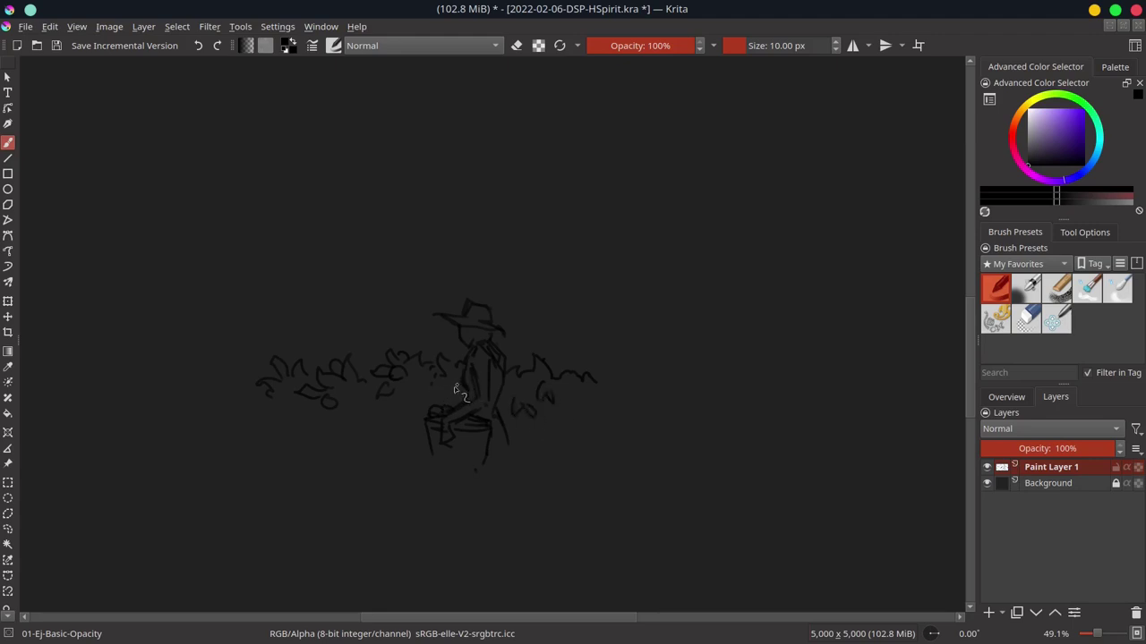
mouse_move(444, 385)
mouse_down()
mouse_move(465, 401)
mouse_move(446, 407)
mouse_up()
- Add small round leaves in front and extend the bush line further right
drag(414, 406, 409, 432)
mouse_move(360, 402)
mouse_down()
mouse_move(367, 416)
mouse_move(349, 423)
mouse_up()
mouse_move(589, 368)
mouse_down()
mouse_move(609, 373)
mouse_move(614, 358)
mouse_move(628, 374)
mouse_move(681, 374)
mouse_up()
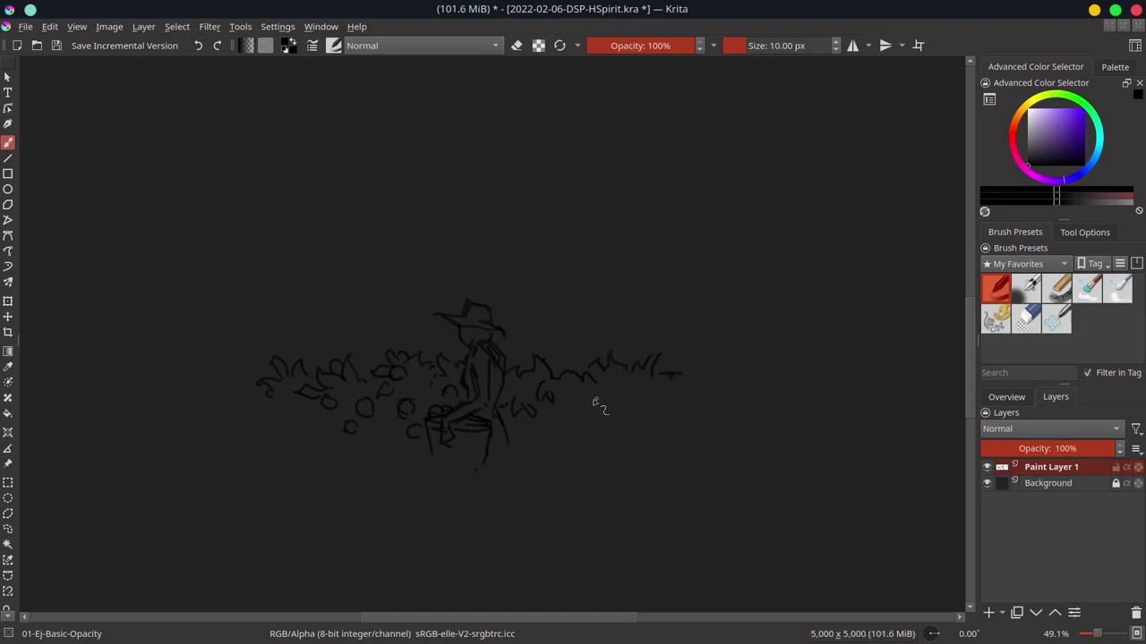
drag(587, 417, 601, 412)
drag(582, 365, 592, 358)
drag(614, 414, 629, 416)
- Extend the bushes right and draw the ghost's tall arched outline down to them
drag(682, 362, 739, 353)
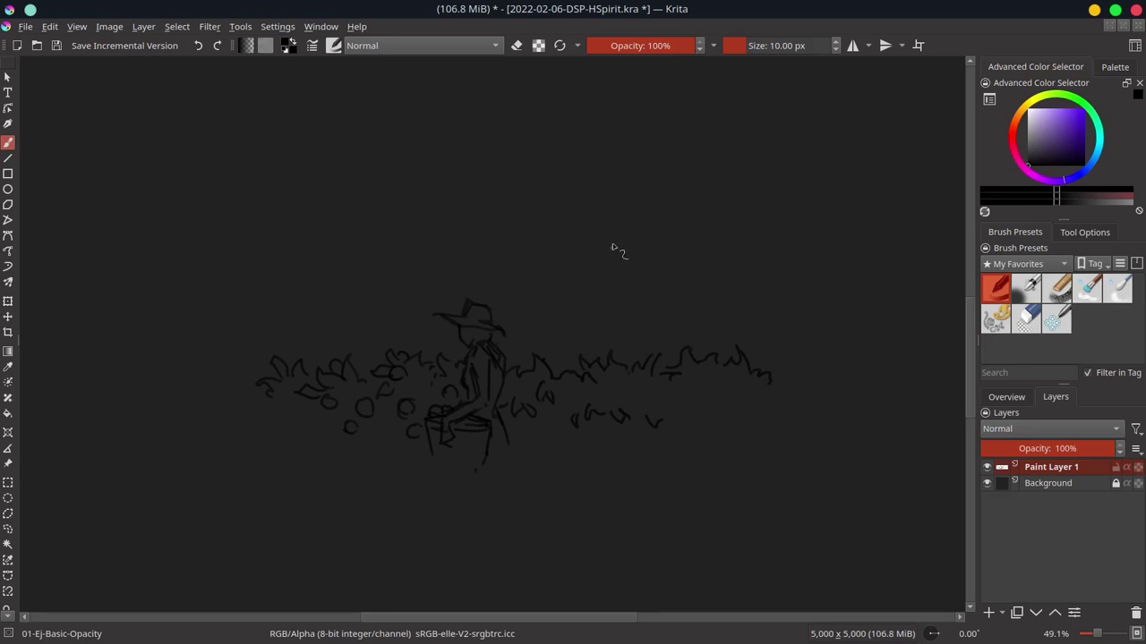
drag(611, 212, 631, 276)
drag(611, 209, 722, 299)
drag(631, 277, 641, 349)
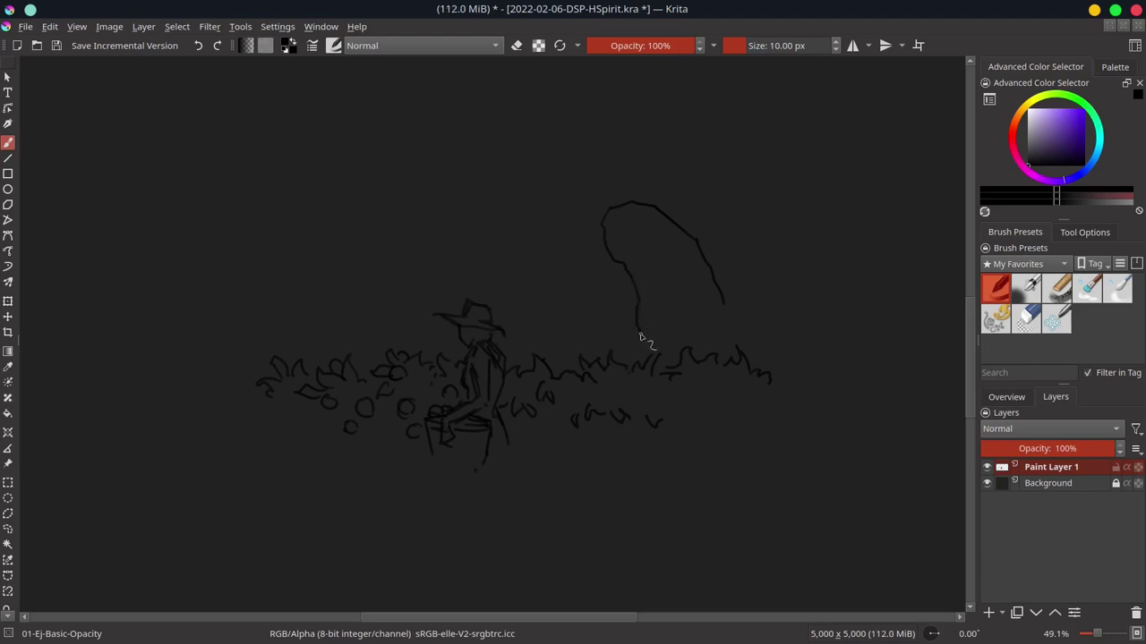
drag(727, 311, 750, 347)
- Give the ghost two eyes and grass at its base, then save the file
mouse_move(643, 261)
mouse_down()
mouse_move(622, 264)
mouse_move(641, 260)
mouse_up()
drag(653, 358, 642, 372)
drag(772, 370, 757, 366)
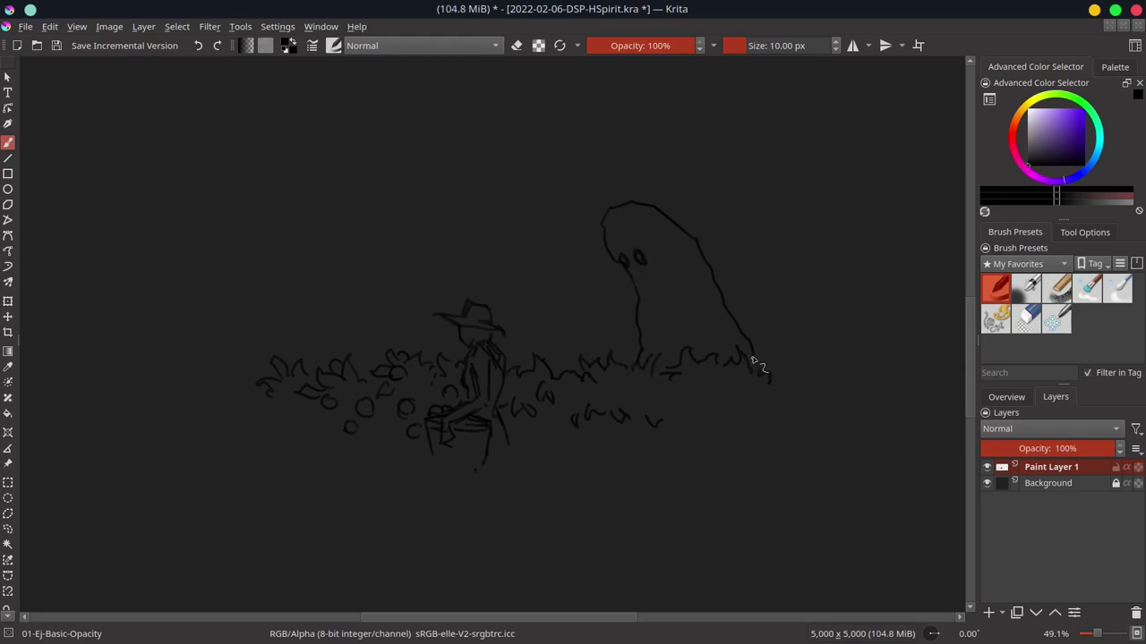
key(ctrl+s)
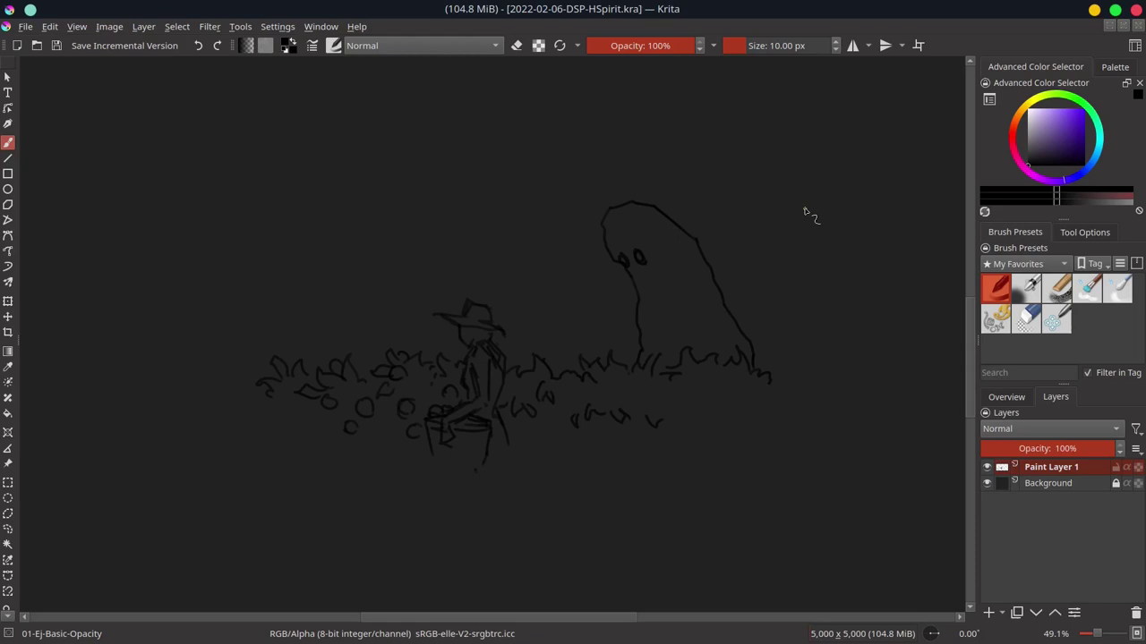
- Mirror the canvas view horizontally via the Overview docker, zoomed out to 16.7%
scroll(770, 219, down, 1)
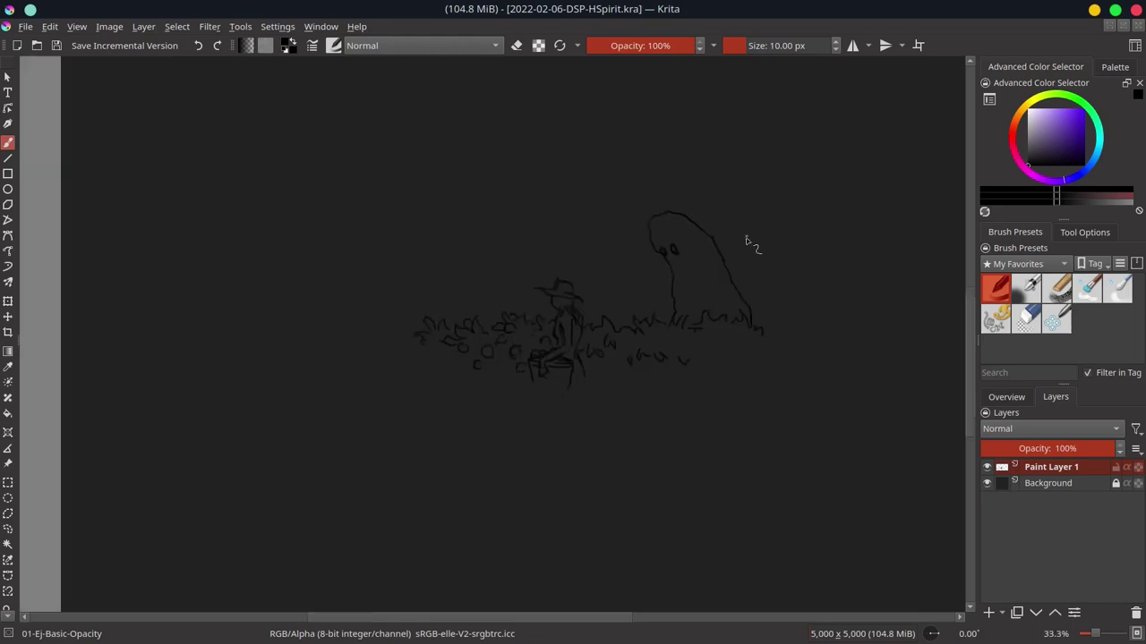
scroll(746, 224, down, 4)
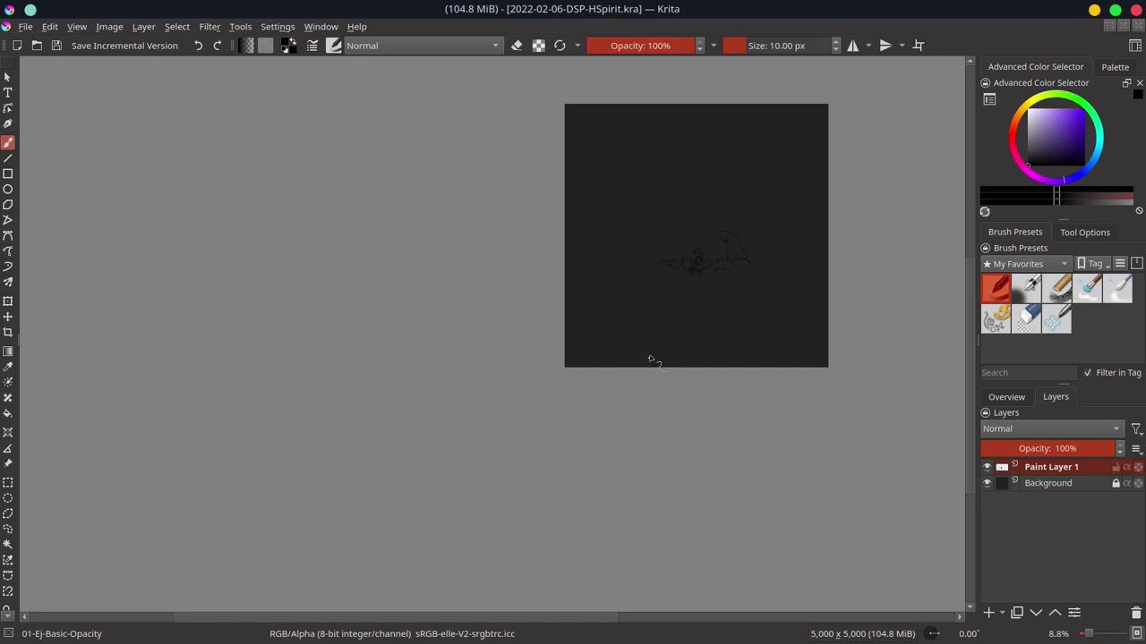
click(1005, 398)
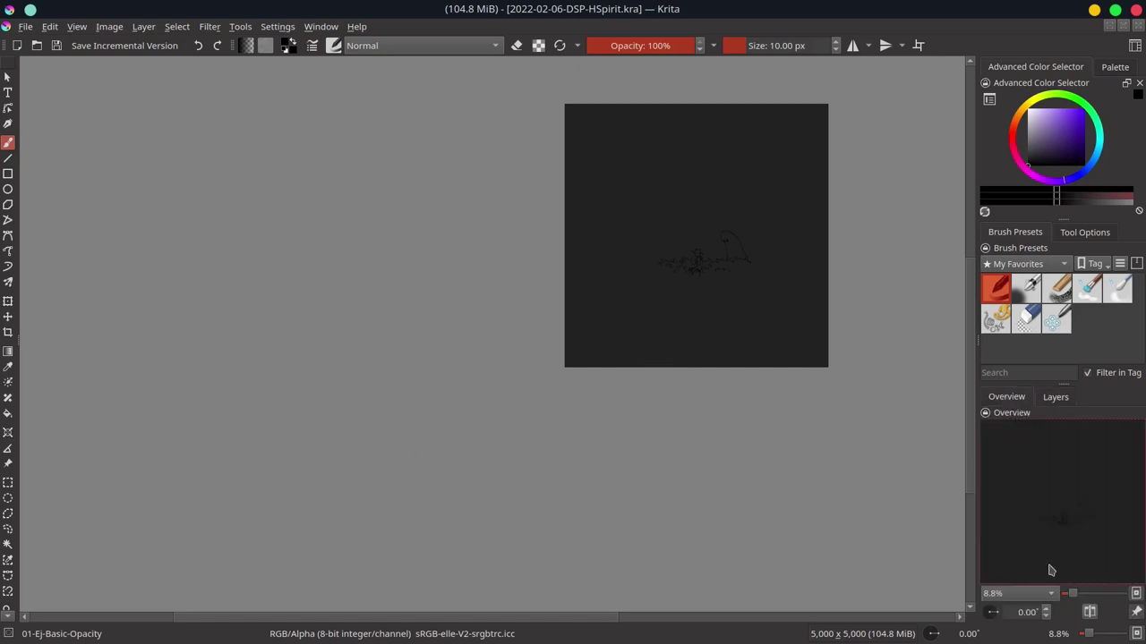
click(1090, 612)
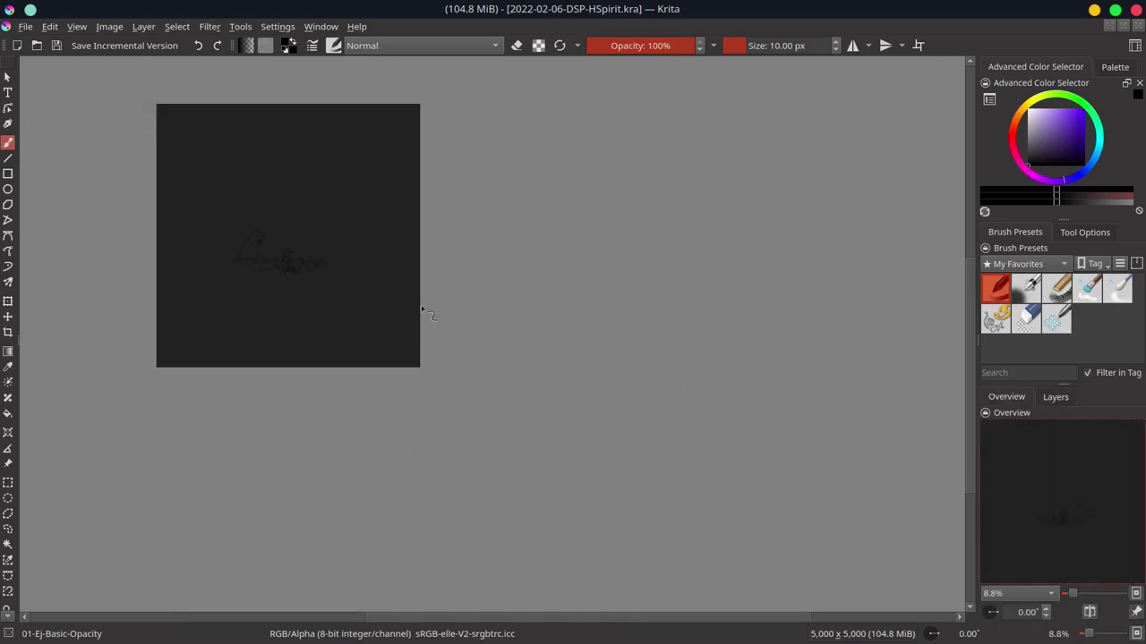
scroll(421, 305, up, 2)
scroll(250, 287, up, 2)
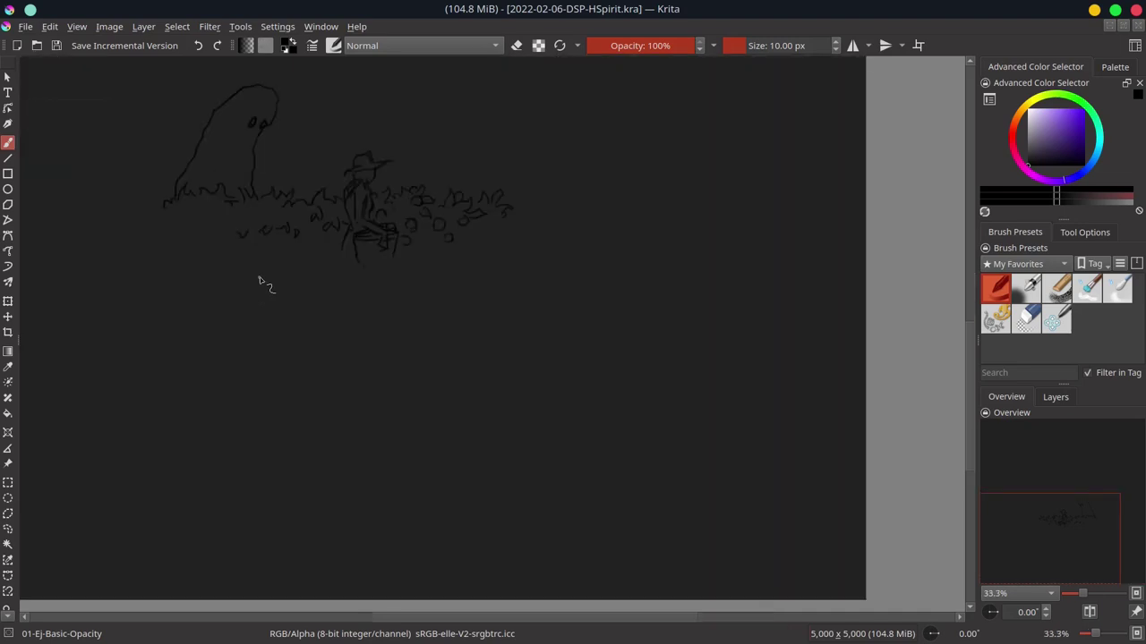
scroll(259, 280, down, 2)
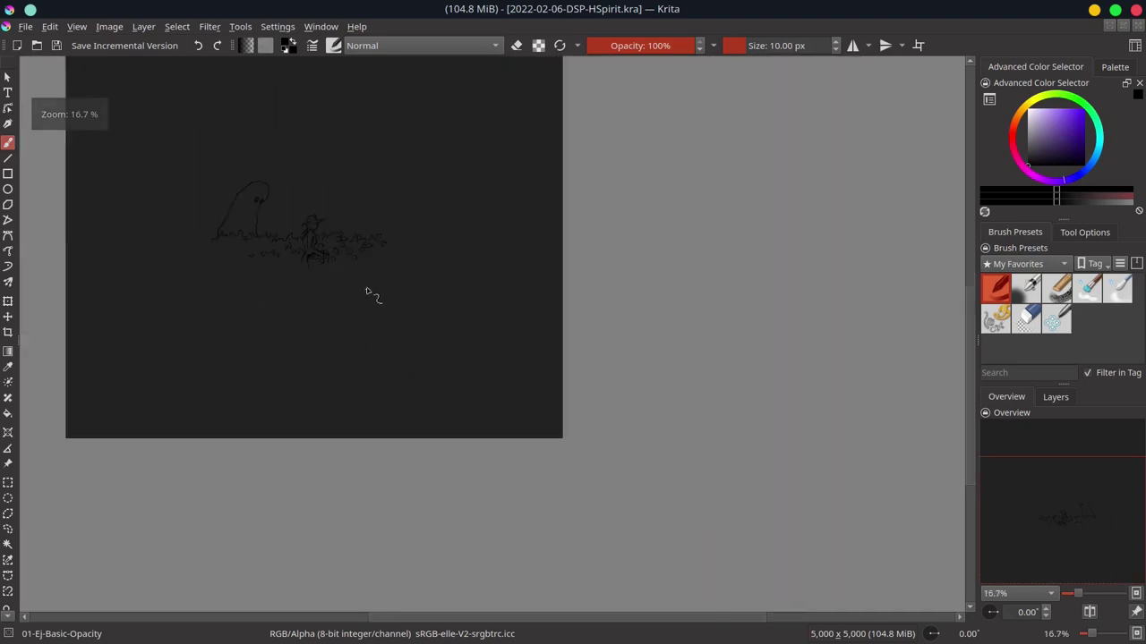
- Scale the whole sketch up from its top corners and nudge it slightly right
click(8, 301)
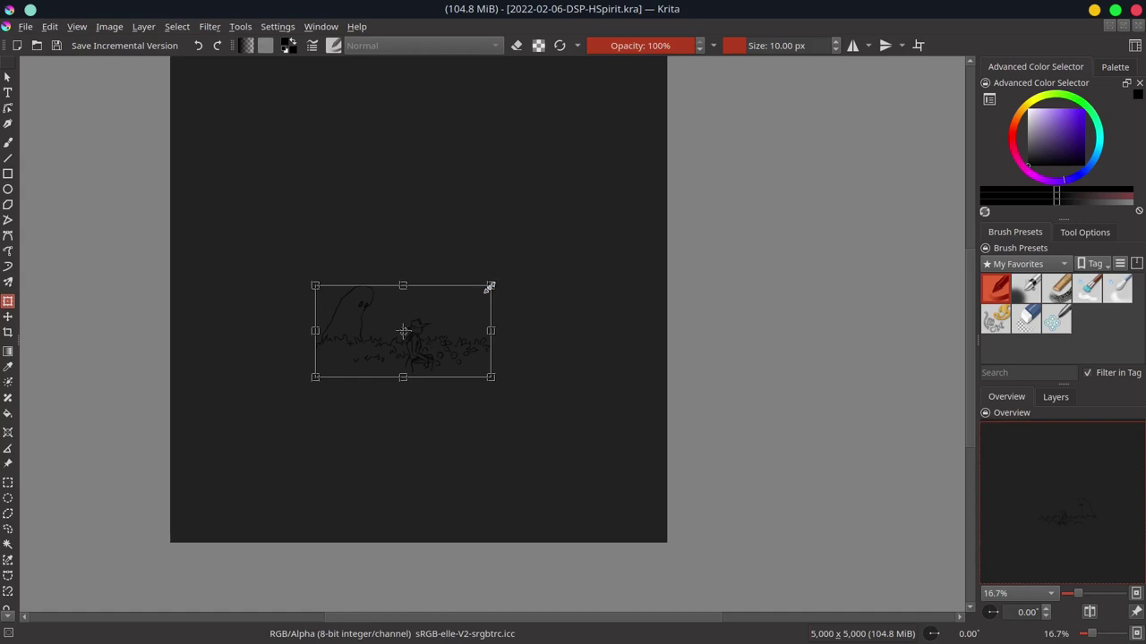
drag(491, 286, 631, 210)
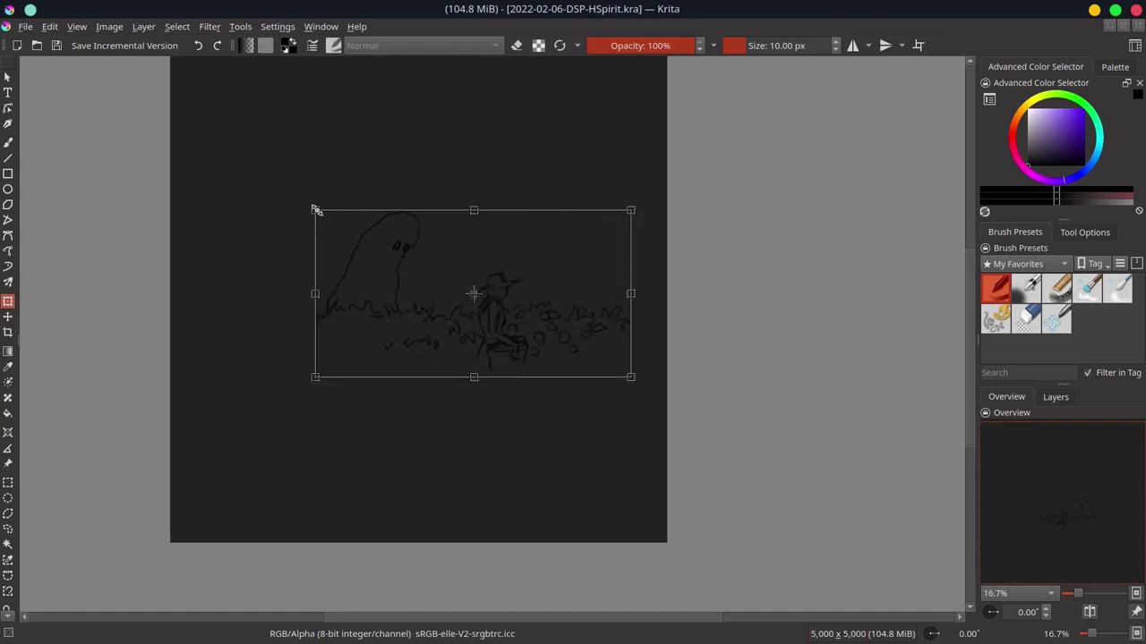
drag(315, 211, 237, 162)
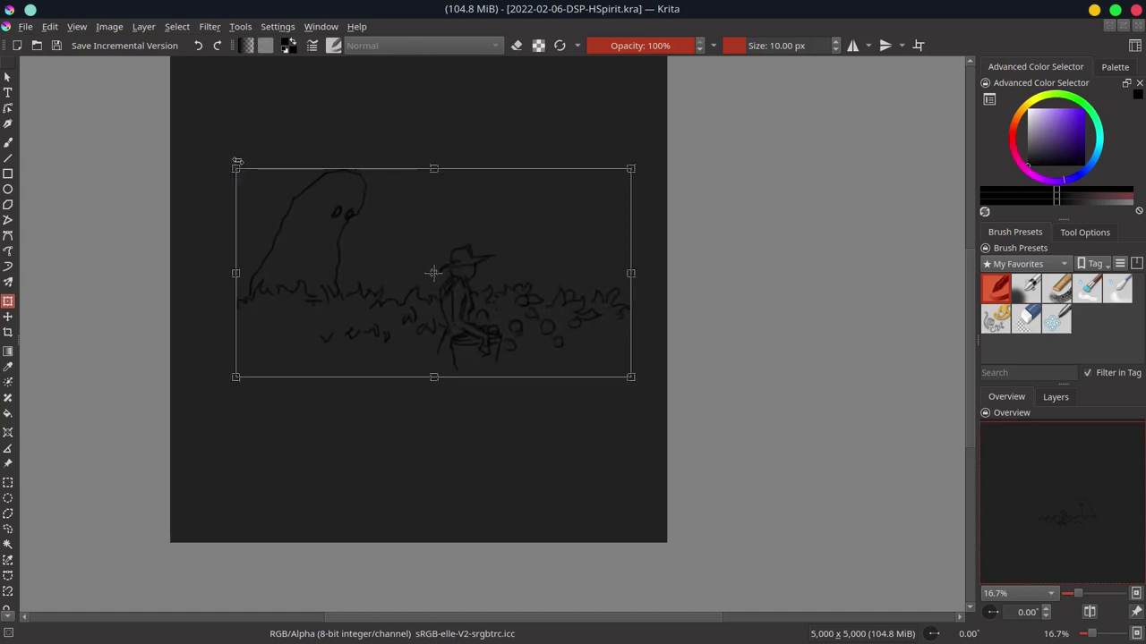
drag(542, 292, 566, 285)
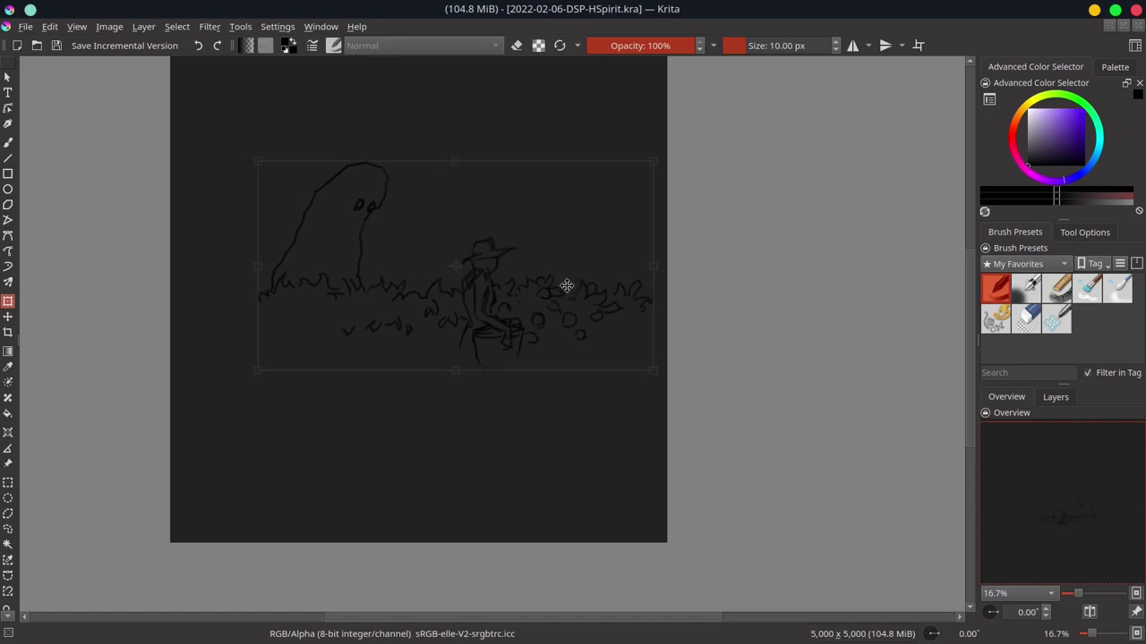
drag(566, 286, 573, 287)
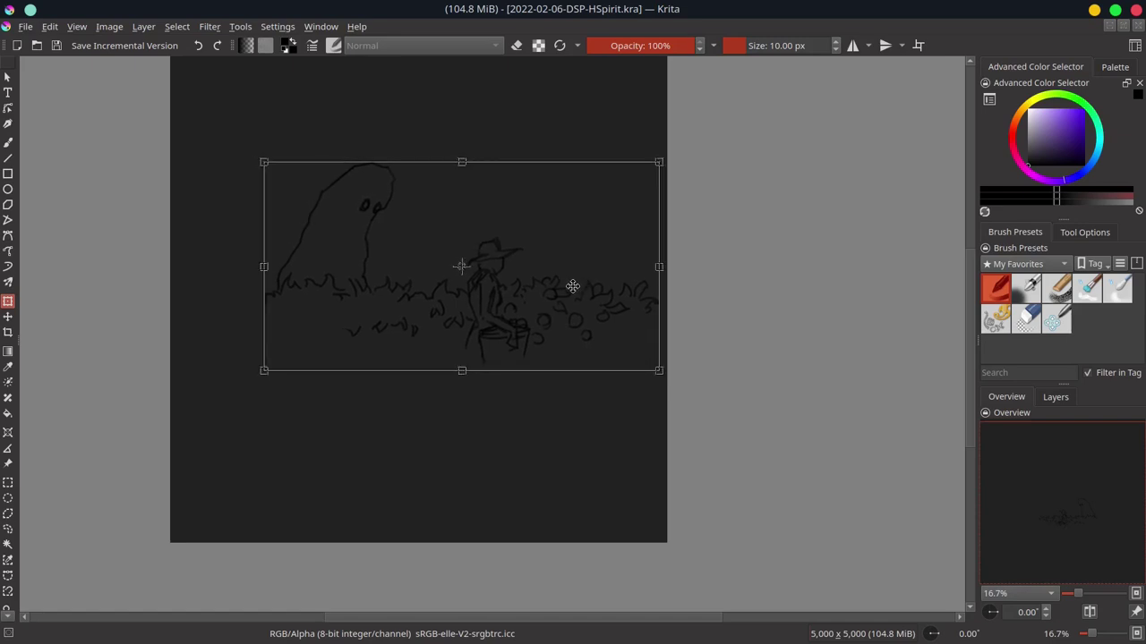
key(Return)
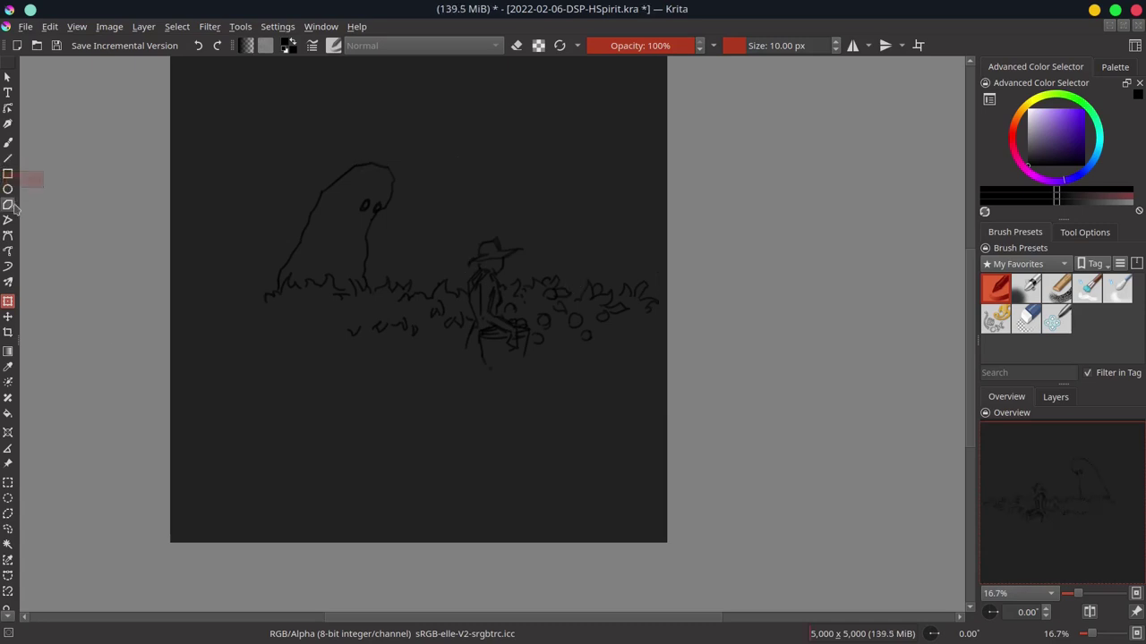
- Extend the grass line left and add a wavy grass stroke and tuft below it
click(8, 142)
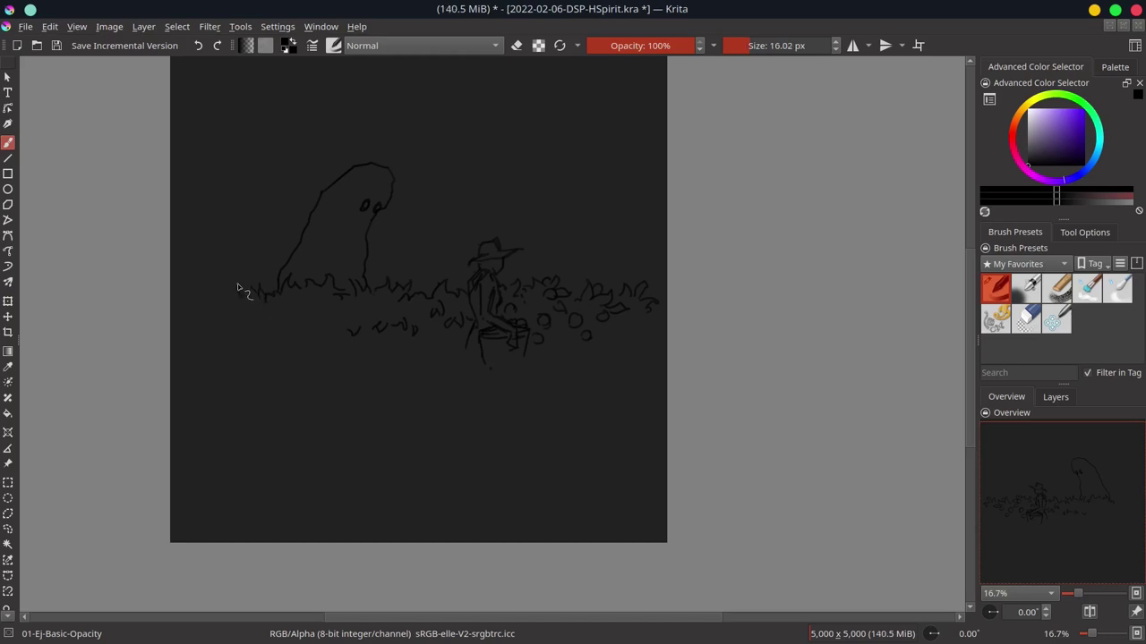
mouse_move(238, 286)
mouse_down()
mouse_move(197, 305)
mouse_move(192, 278)
mouse_up()
drag(255, 334, 205, 321)
drag(375, 348, 383, 349)
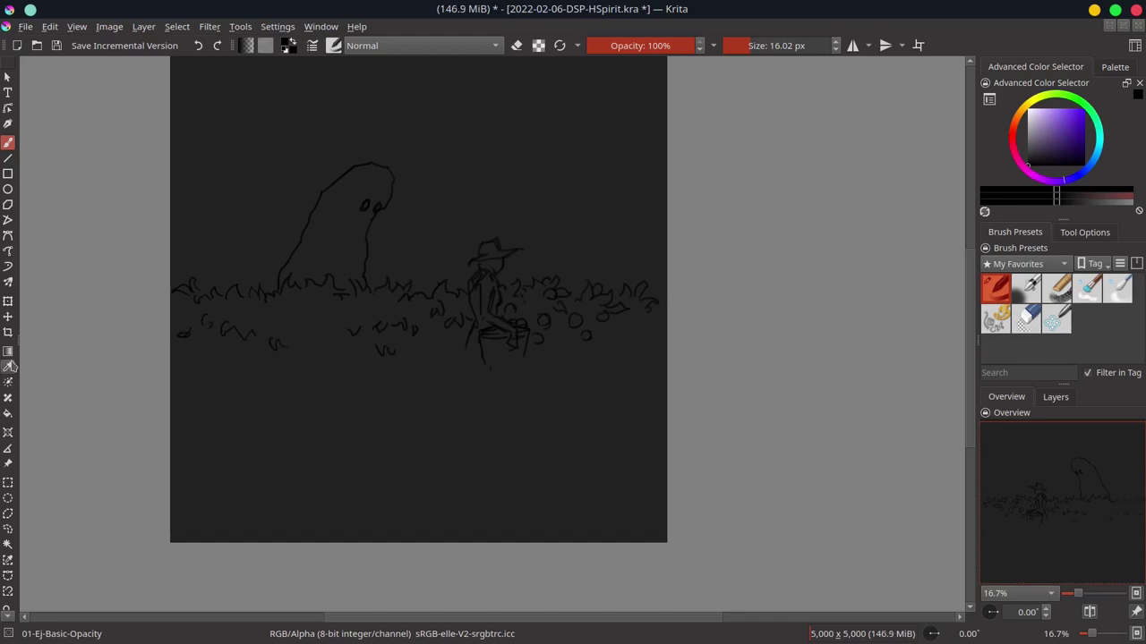
- Crop the canvas from 5000 × 5000 to 5000 × 3174 px around the ghost, figure and bushes
click(8, 302)
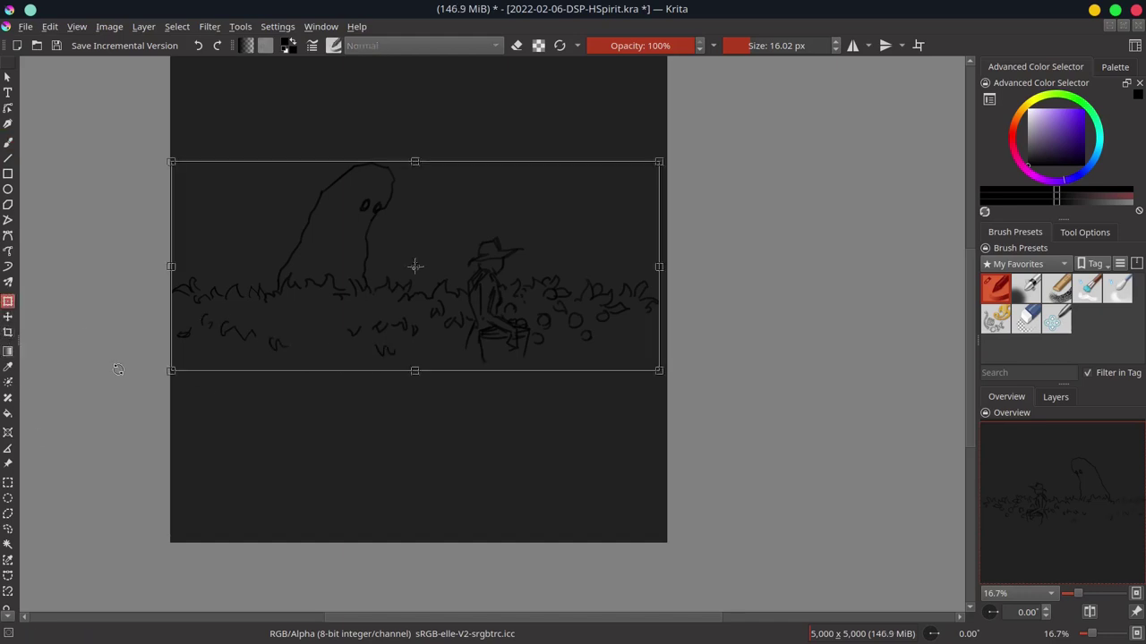
click(8, 333)
drag(163, 119, 740, 438)
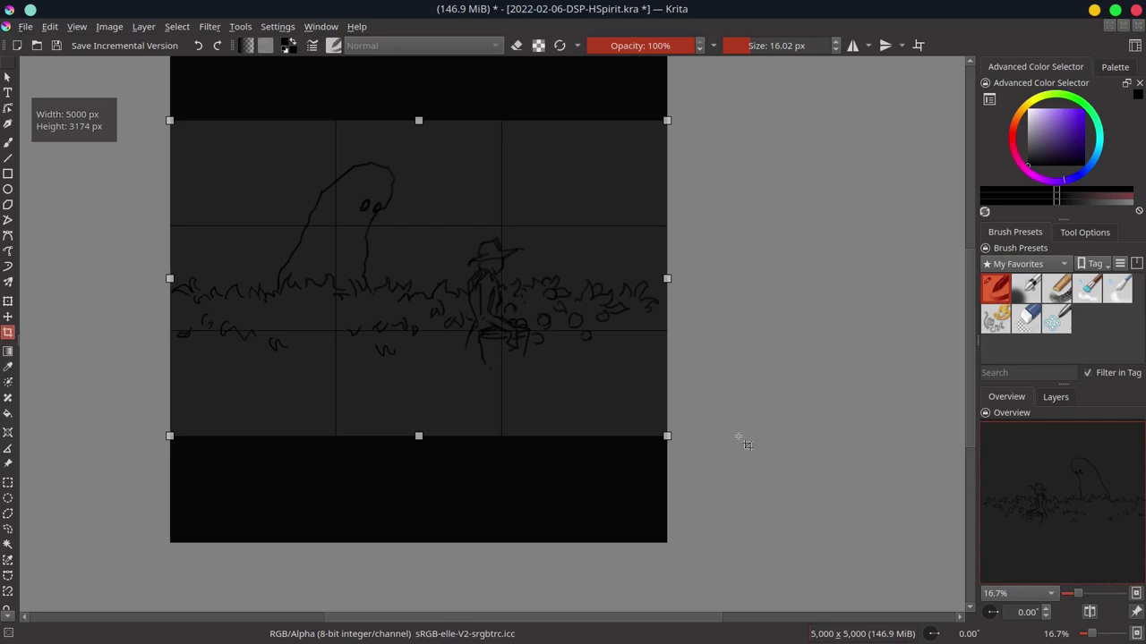
key(Return)
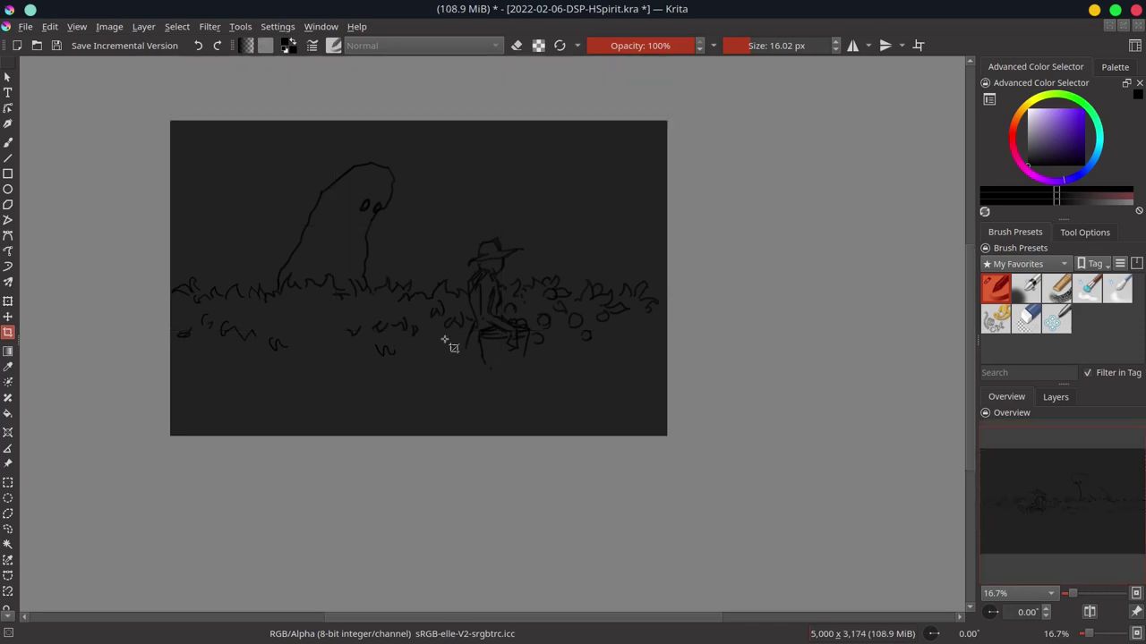
- With a 37.69 px brush, thicken the figure's body and draw a basket beneath it
click(7, 144)
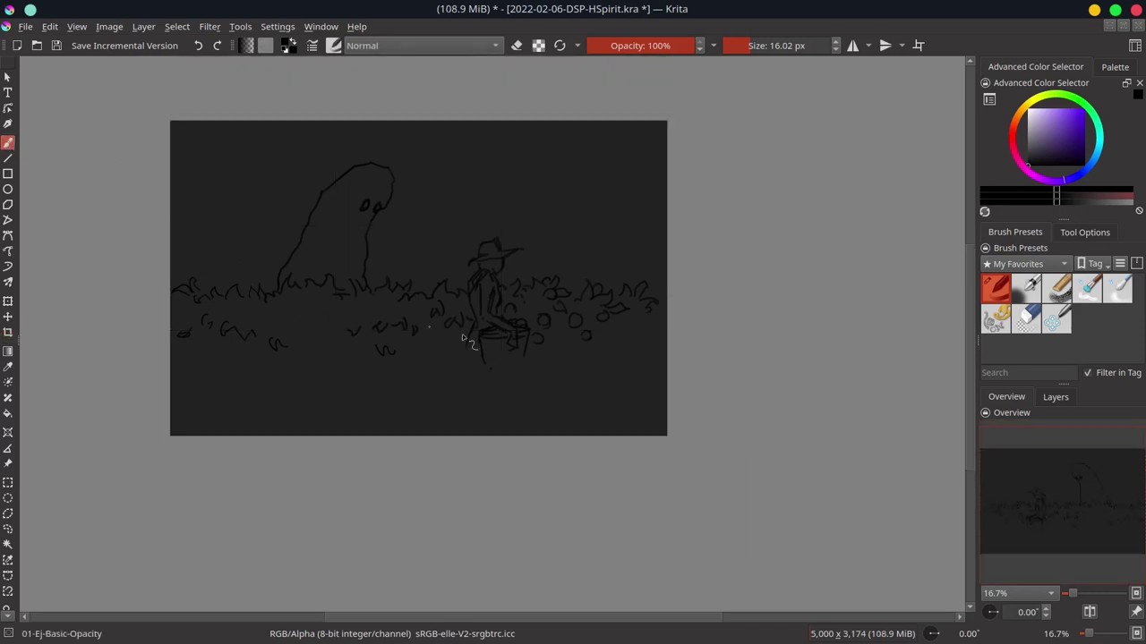
drag(522, 362, 496, 346)
drag(481, 283, 479, 327)
mouse_move(499, 374)
mouse_down()
mouse_move(525, 340)
mouse_move(529, 373)
mouse_up()
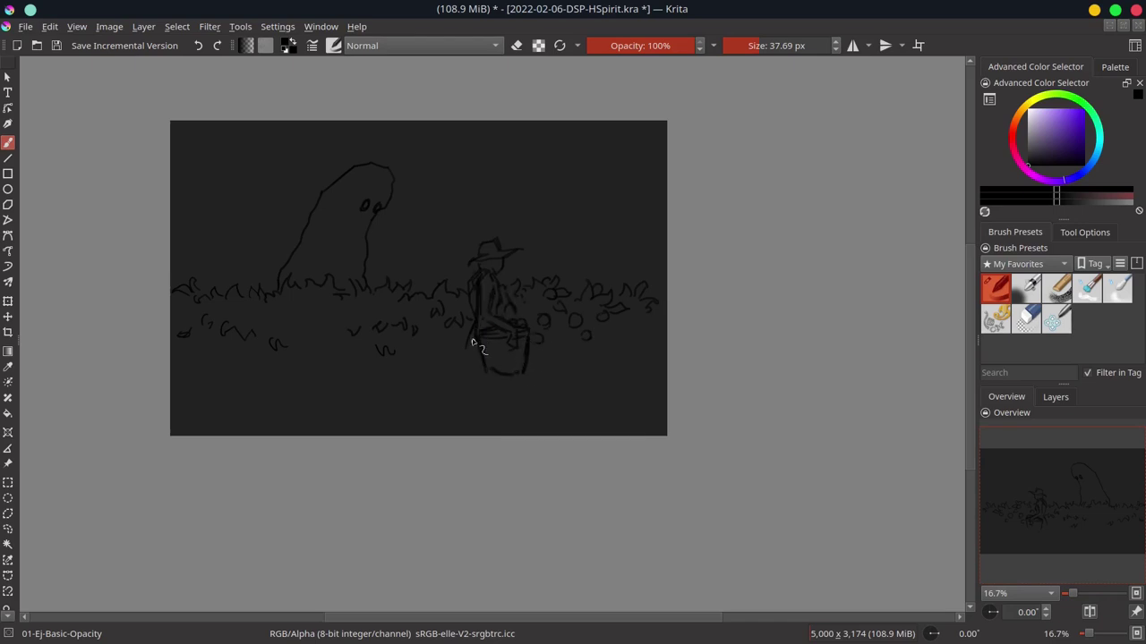
mouse_move(472, 342)
mouse_down()
mouse_move(475, 399)
mouse_move(486, 400)
mouse_up()
click(8, 301)
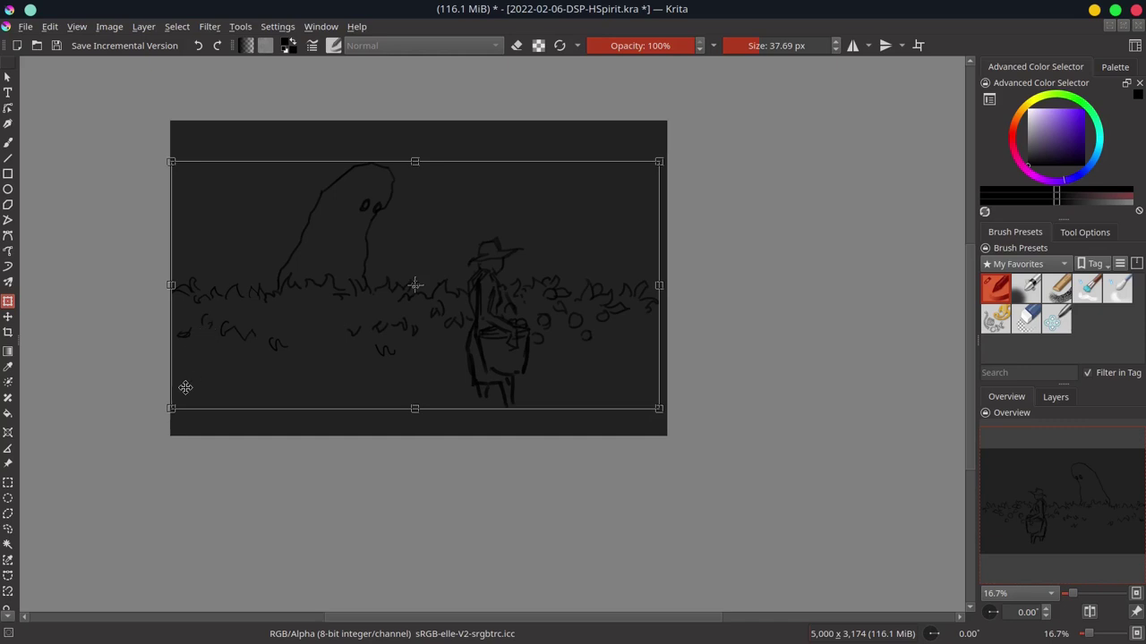
- Shrink the whole sketch from its lower-left and lower-right corners and apply the transform
drag(173, 407, 204, 392)
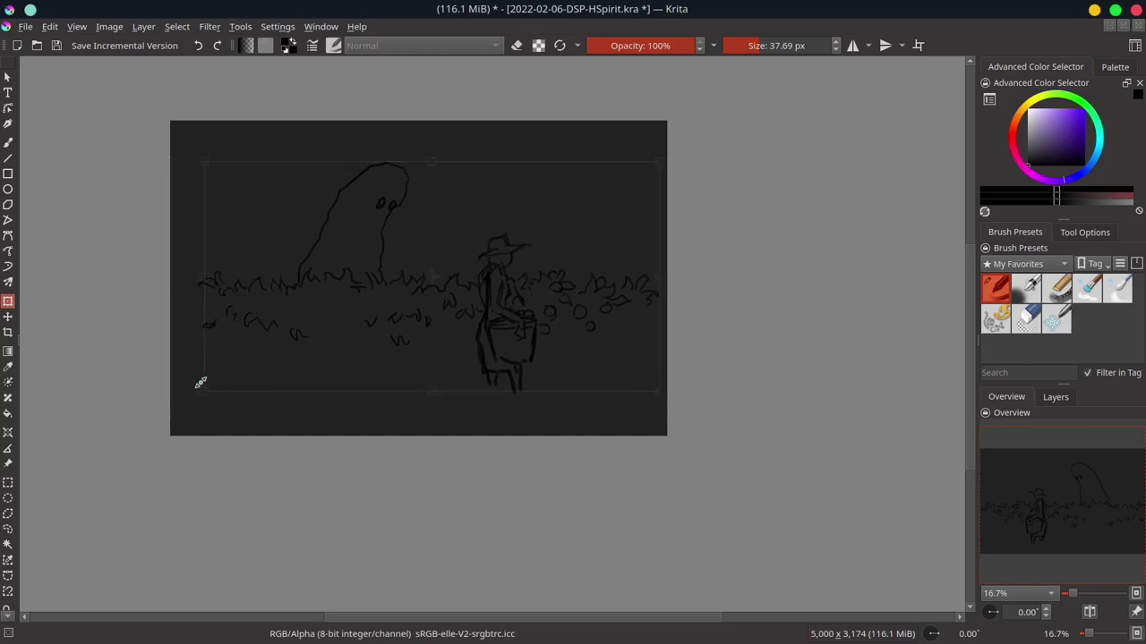
drag(658, 390, 635, 373)
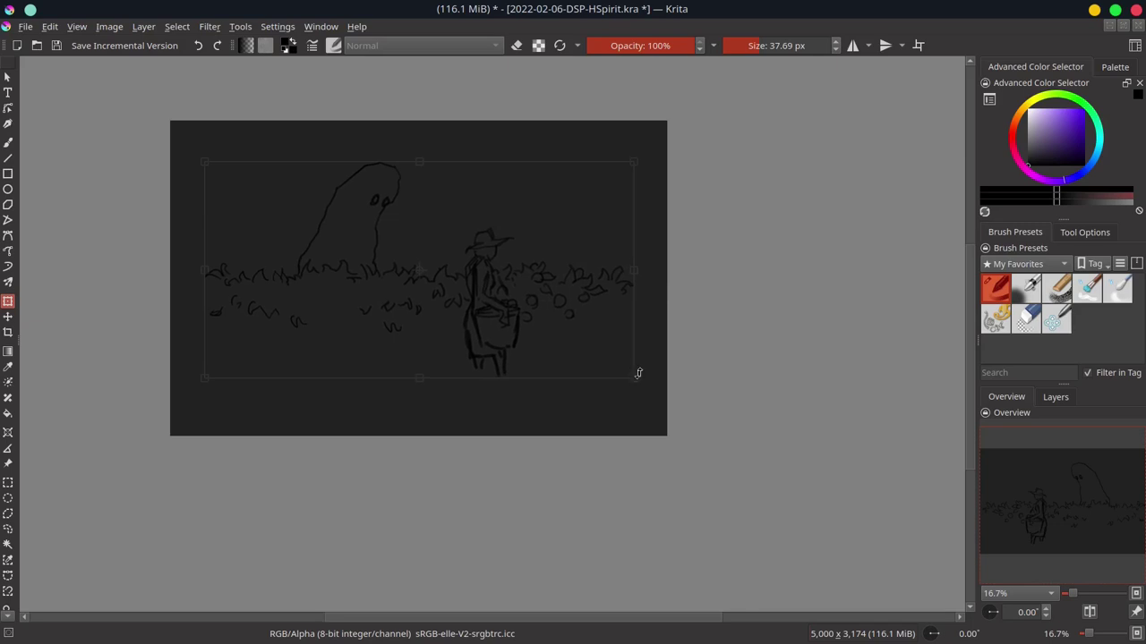
key(Return)
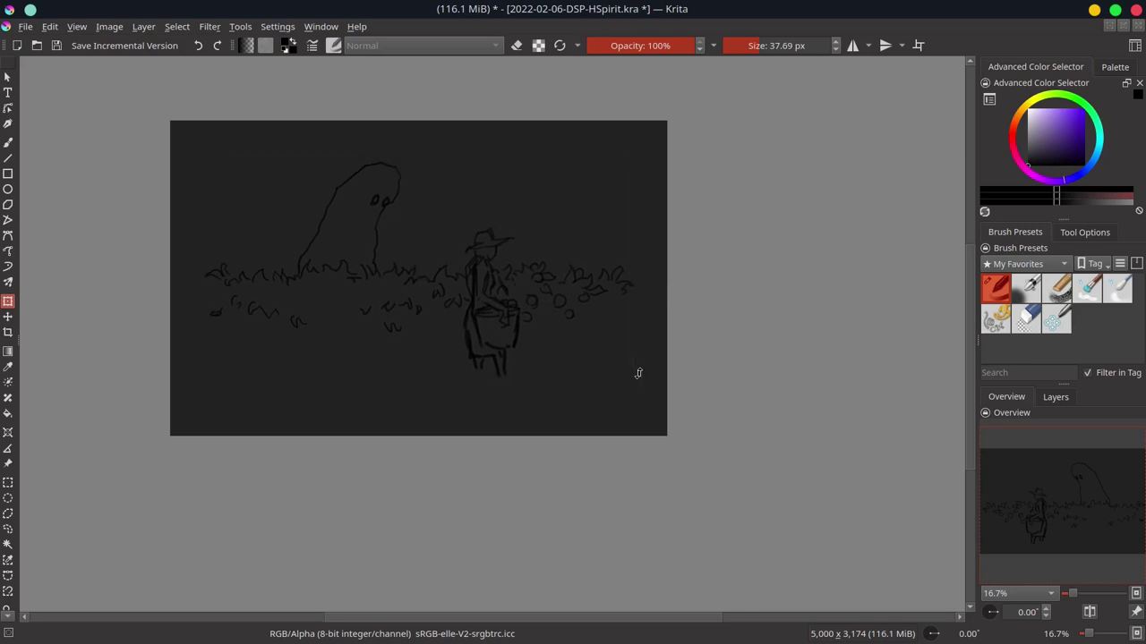
- With a 22.38 px brush, lengthen and darken the figure's legs, add feet and a wavy ground line
click(7, 144)
drag(771, 51, 755, 50)
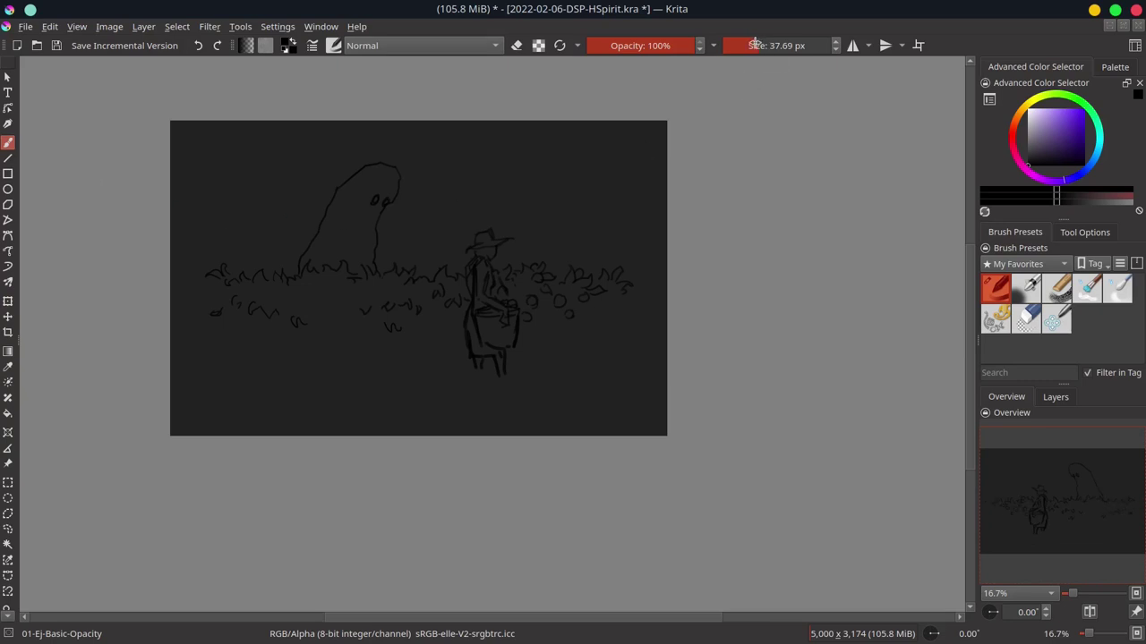
mouse_move(474, 368)
mouse_down()
mouse_move(474, 382)
mouse_move(508, 380)
mouse_up()
click(478, 391)
drag(502, 398, 512, 395)
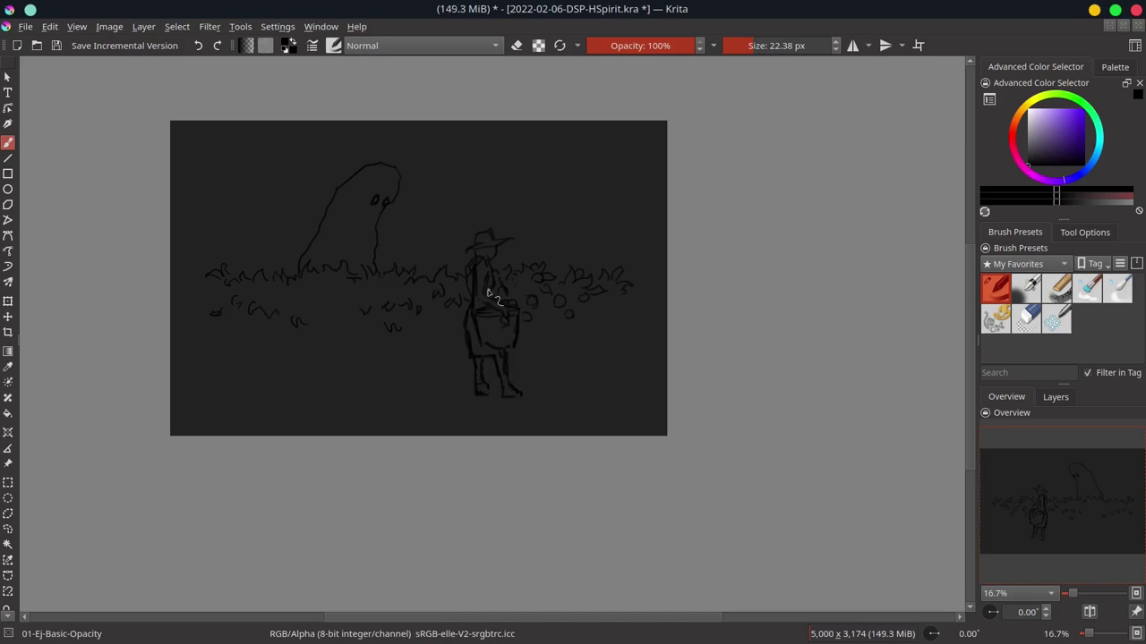
mouse_move(469, 330)
mouse_down()
mouse_move(474, 391)
mouse_move(501, 402)
mouse_up()
mouse_move(425, 385)
mouse_down()
mouse_move(452, 386)
mouse_move(331, 388)
mouse_up()
drag(537, 387, 562, 387)
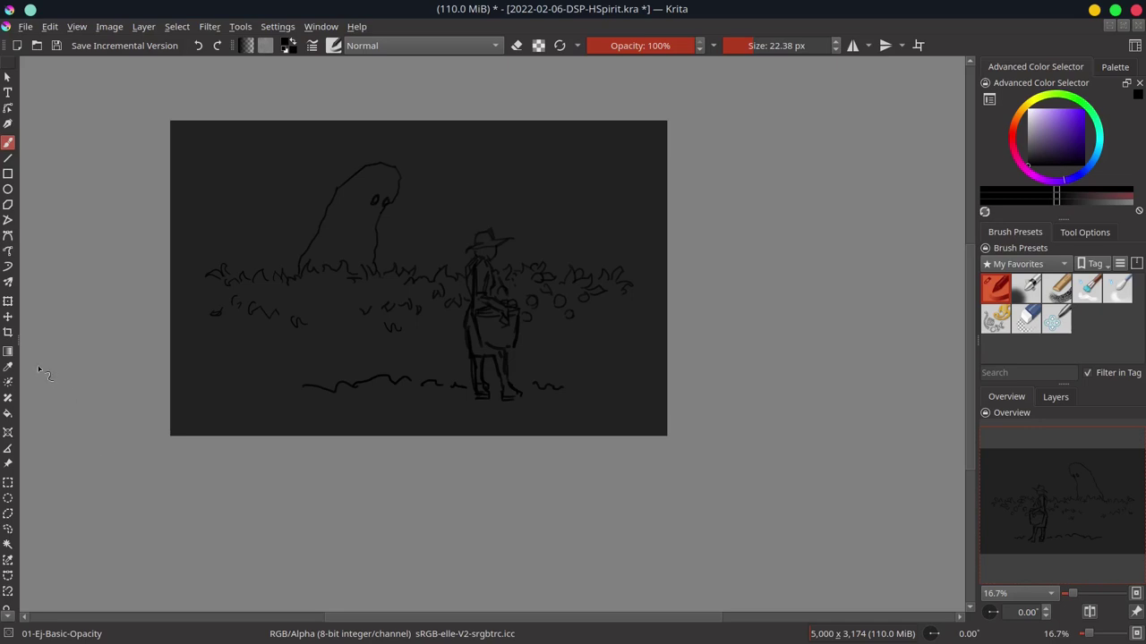
- Transform the sketch layer so the ghost and figure are enlarged and repositioned to fill the canvas
key(ctrl+t)
scroll(466, 436, down, 2)
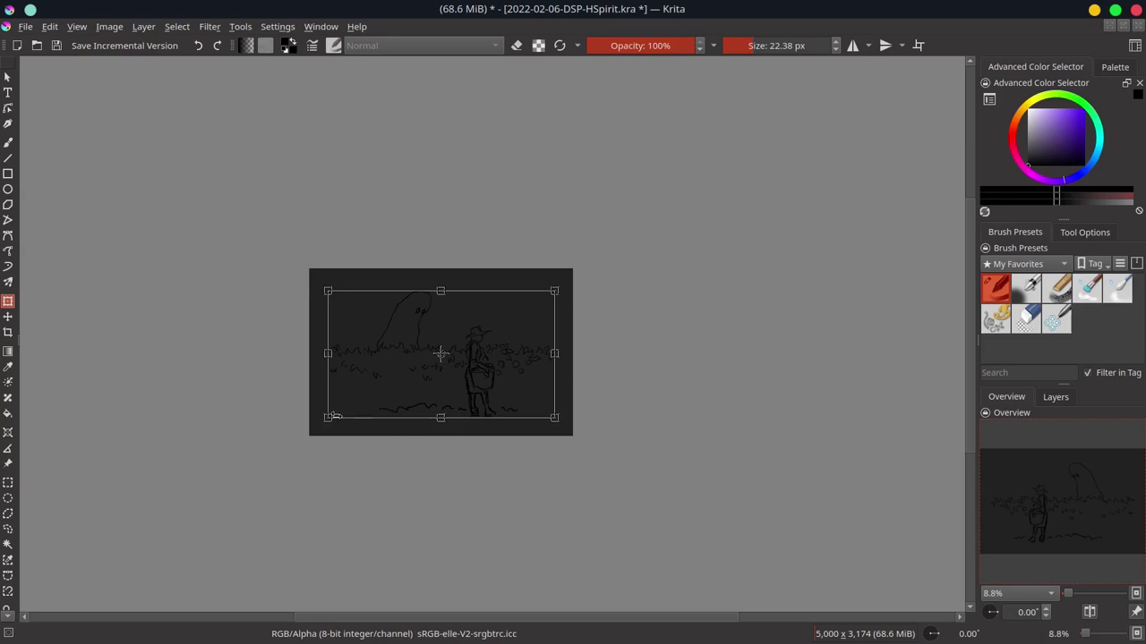
drag(330, 417, 257, 523)
drag(478, 409, 527, 411)
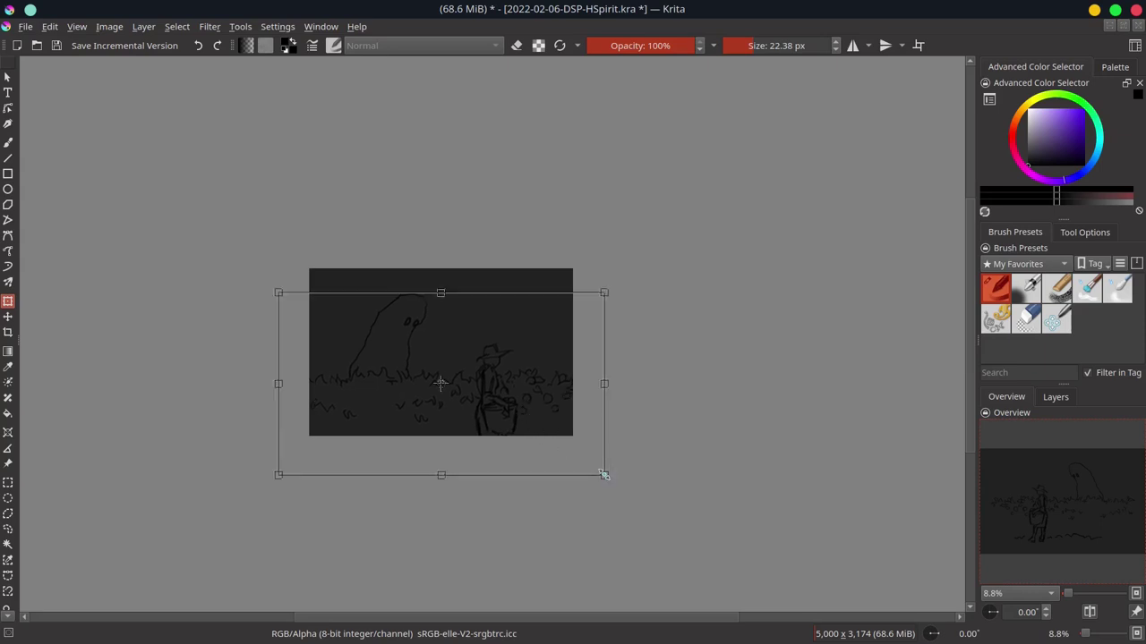
drag(604, 475, 641, 504)
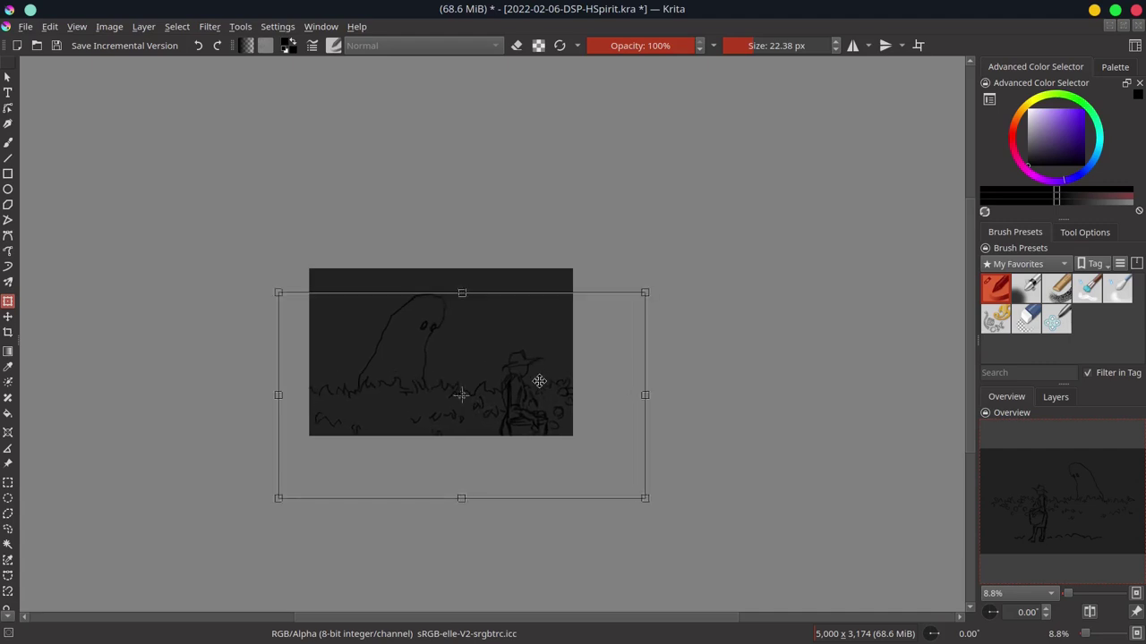
drag(537, 379, 514, 371)
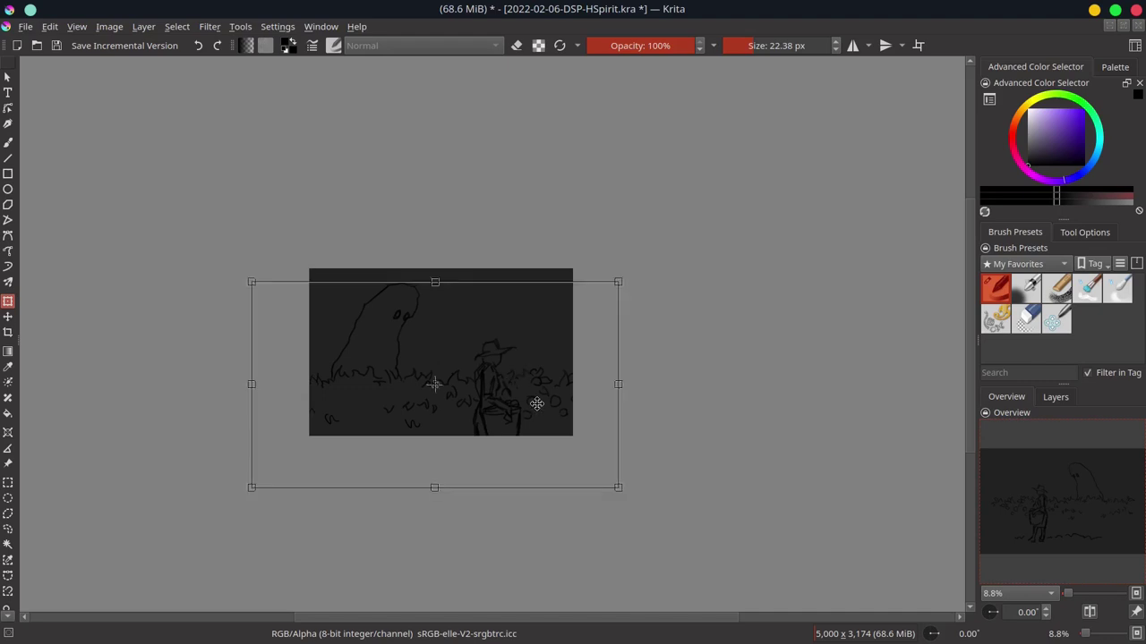
key(Return)
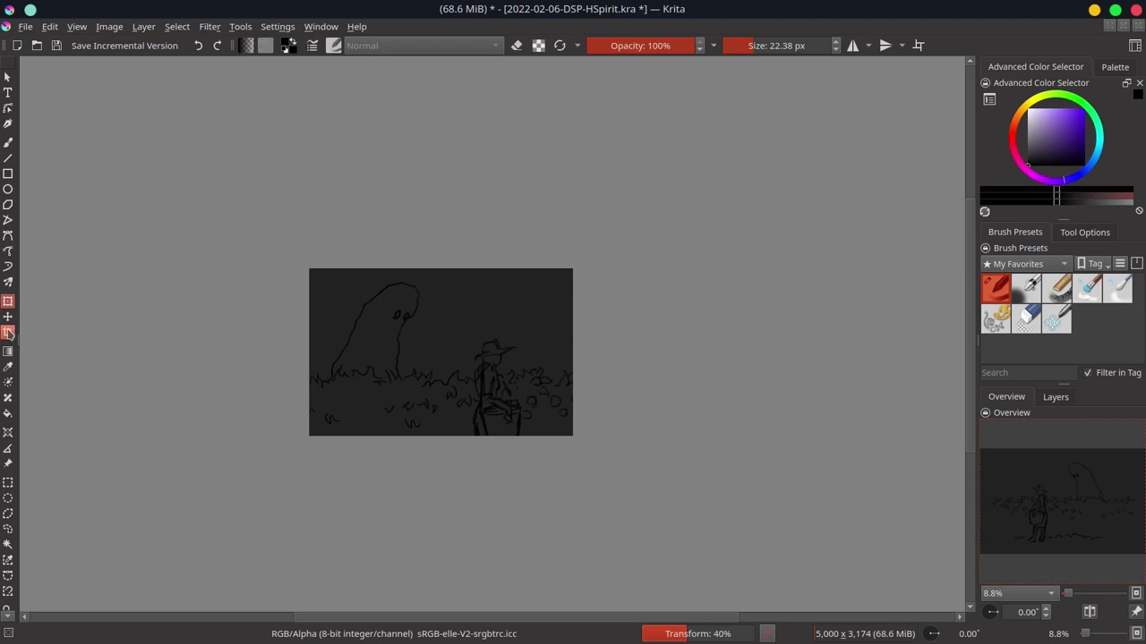
- Crop to the full 5000 × 3174 px canvas, trimming sketch that extends past the edges
click(8, 333)
drag(310, 254, 630, 487)
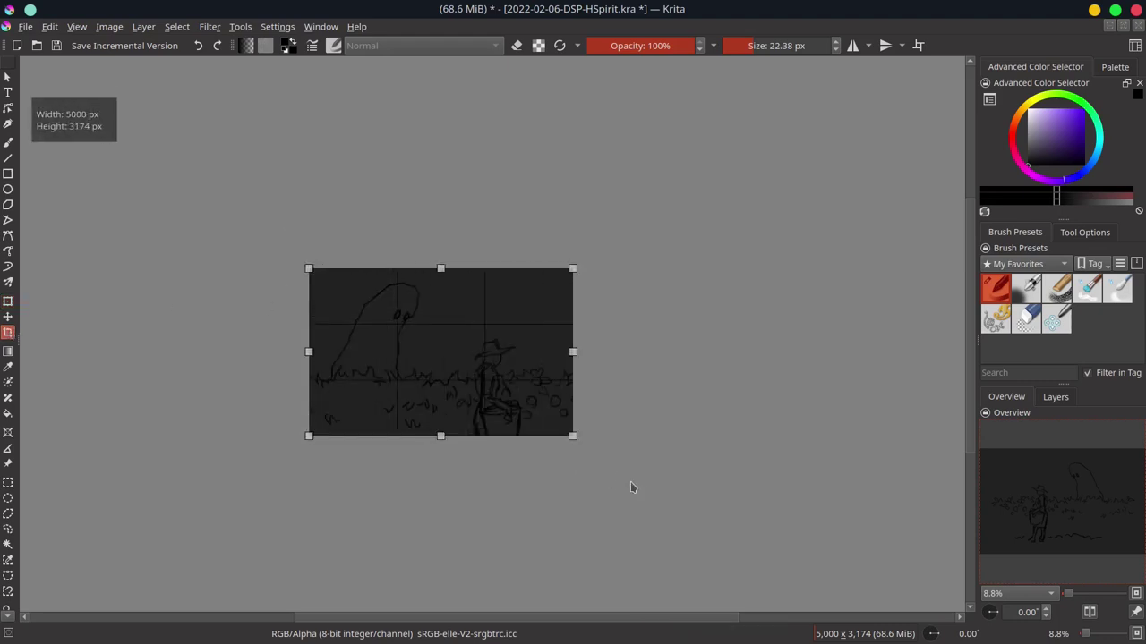
key(Return)
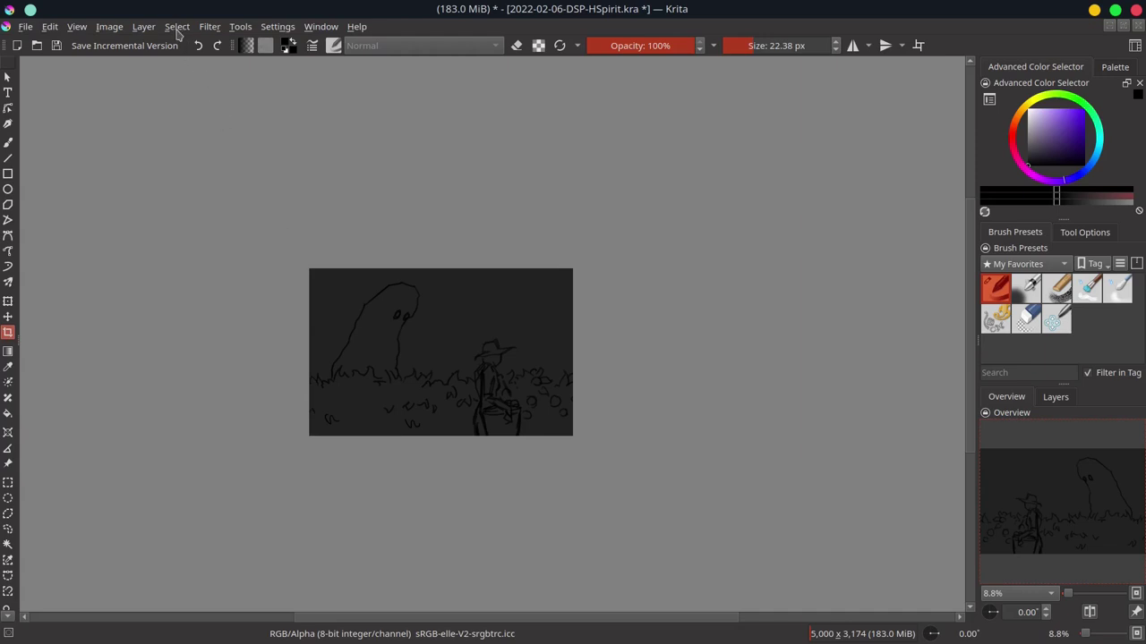
- Resize the canvas to 5000 × 3100 px and save as 2022-02-06-DSP-HSpirit.kra
click(111, 27)
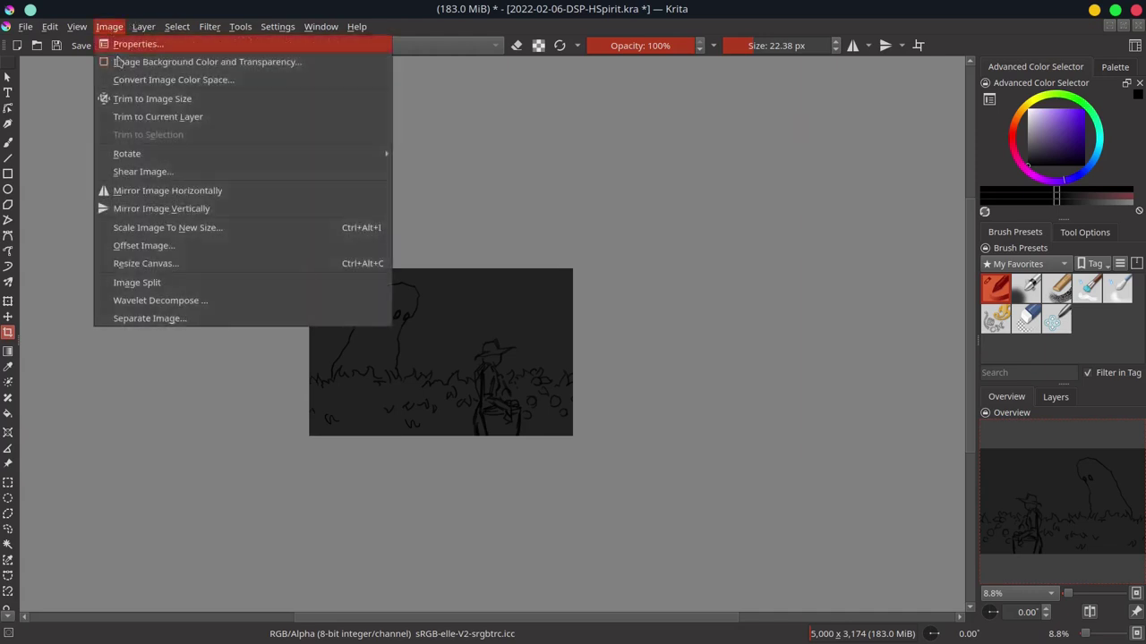
click(141, 265)
click(114, 111)
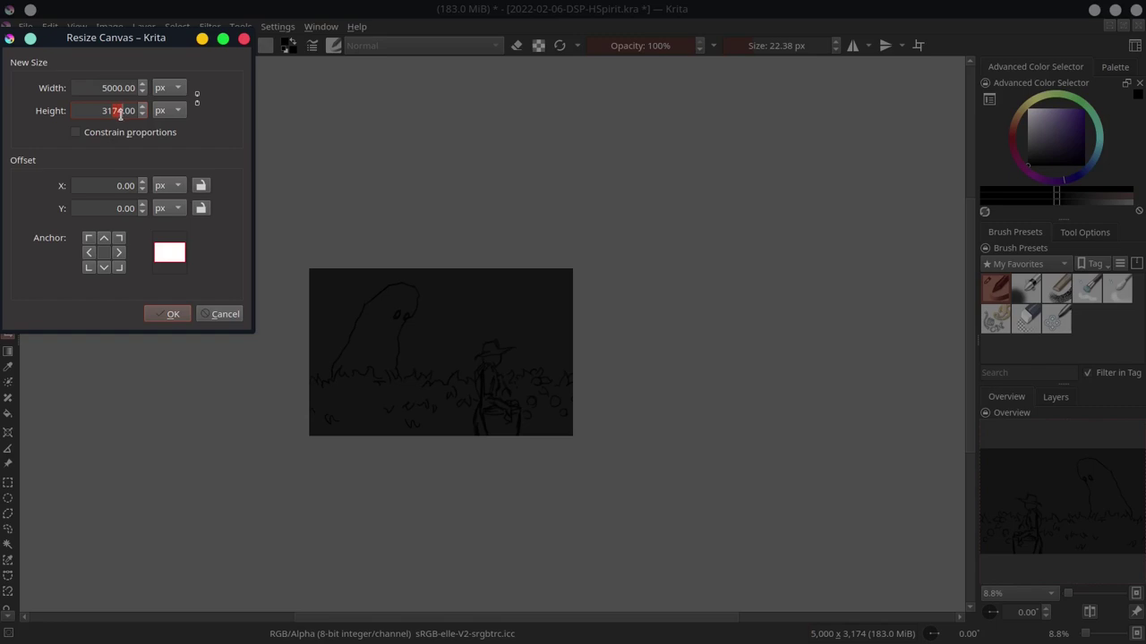
text(00)
key(Return)
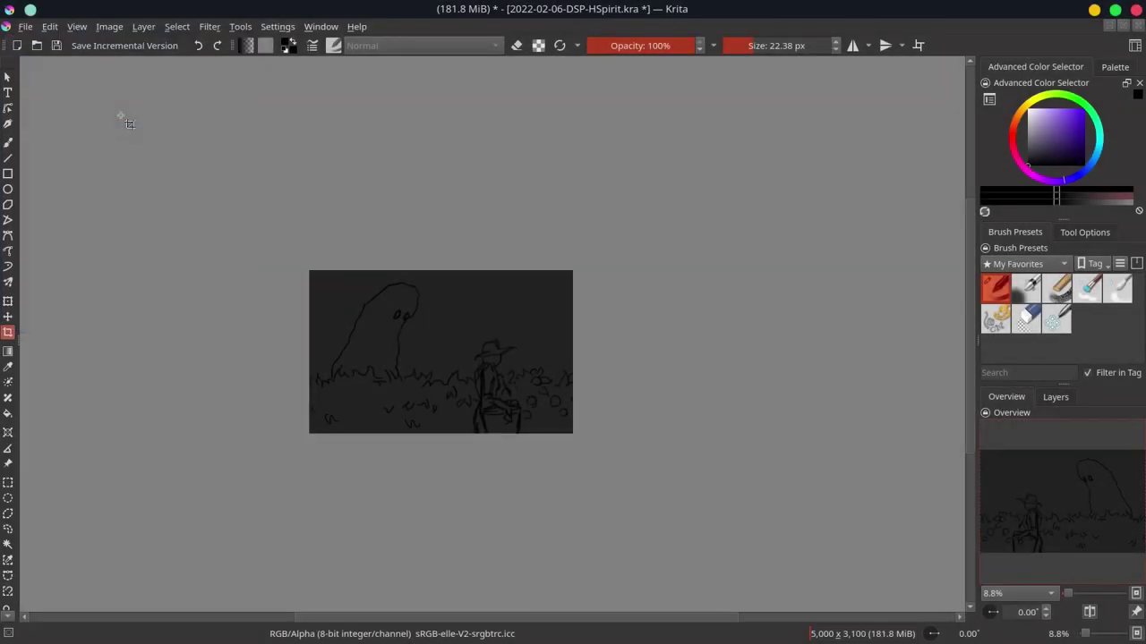
key(ctrl+s)
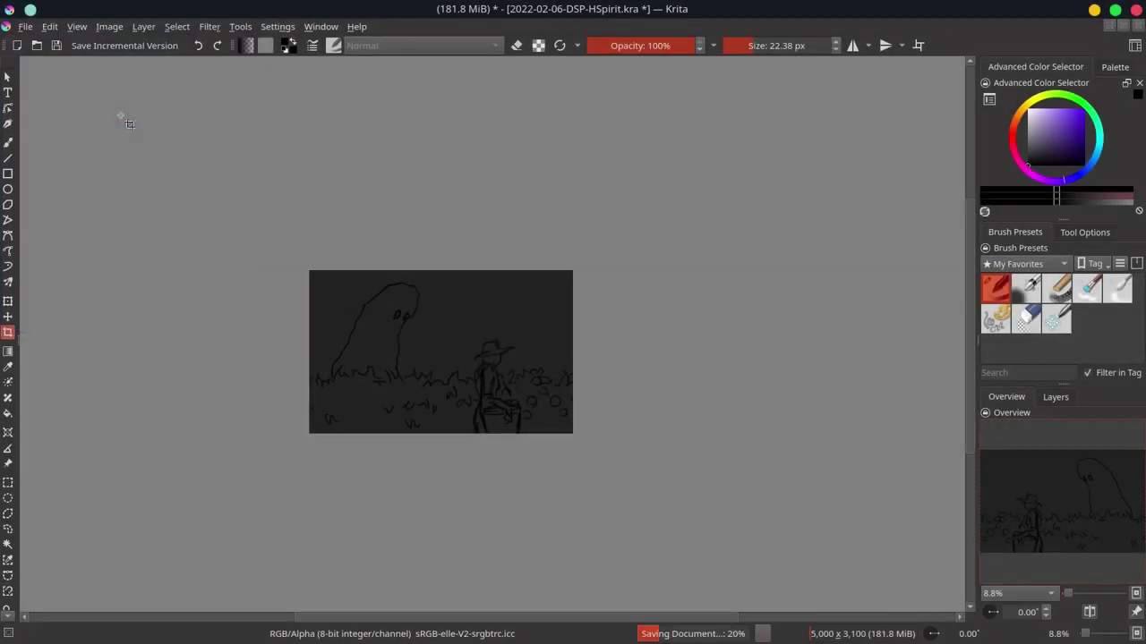
- Duplicate the sketch layer twice and merge the copies into one thicker line layer
click(1057, 400)
right_click(1045, 470)
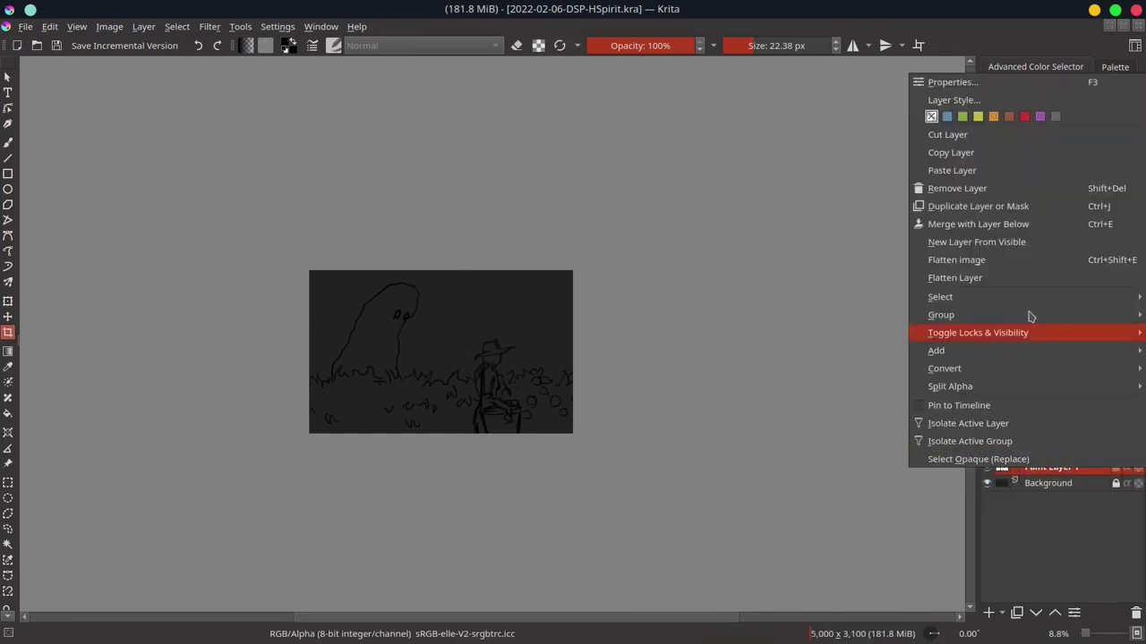
click(1020, 212)
right_click(1063, 468)
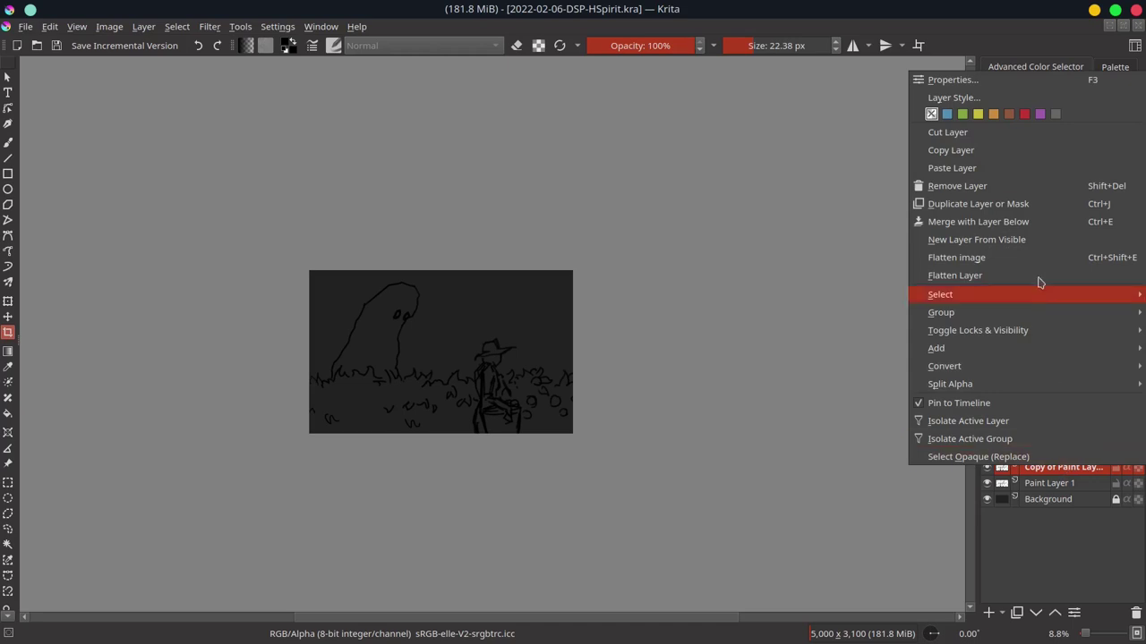
click(995, 203)
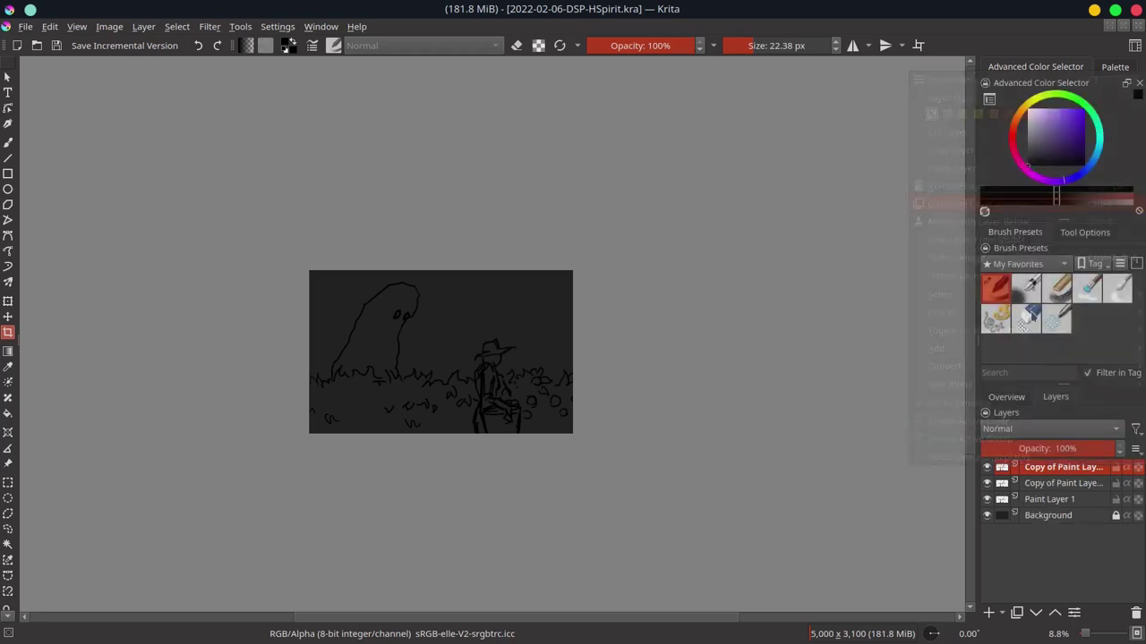
shift+click(1055, 500)
right_click(1055, 500)
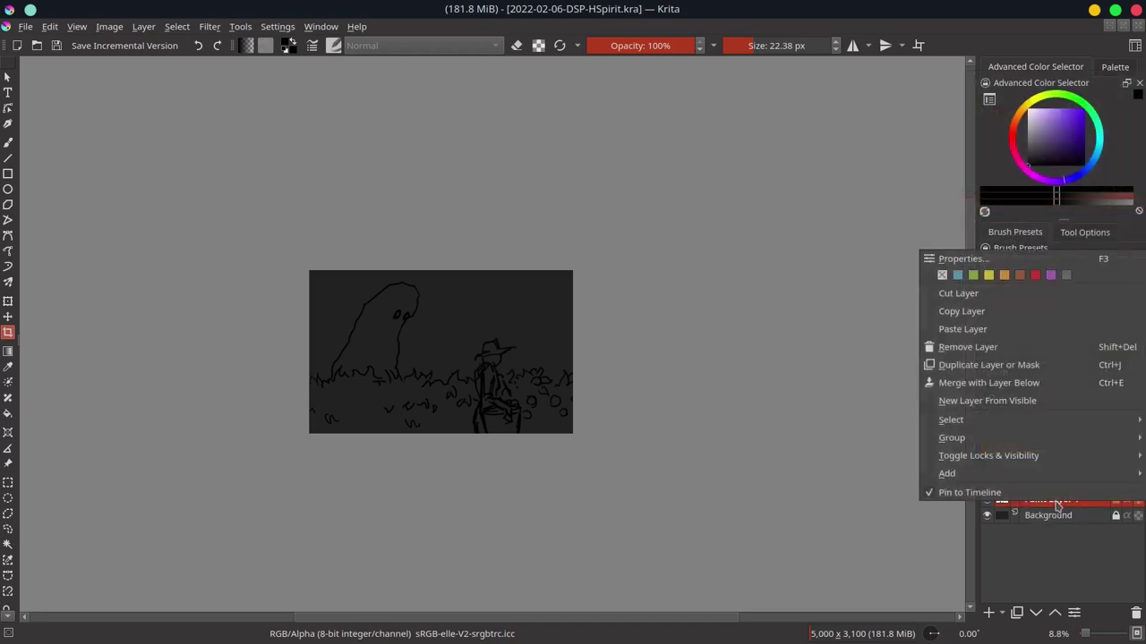
click(1029, 384)
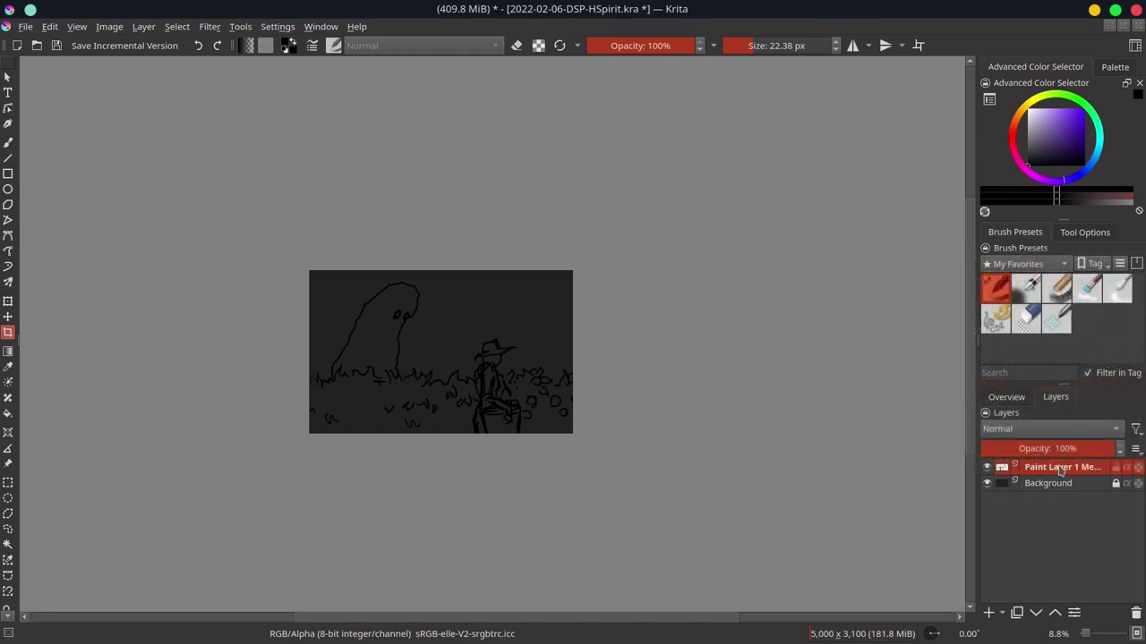
- Duplicate the merged line layer, lock and hide the copy, and save
right_click(1062, 472)
click(1011, 204)
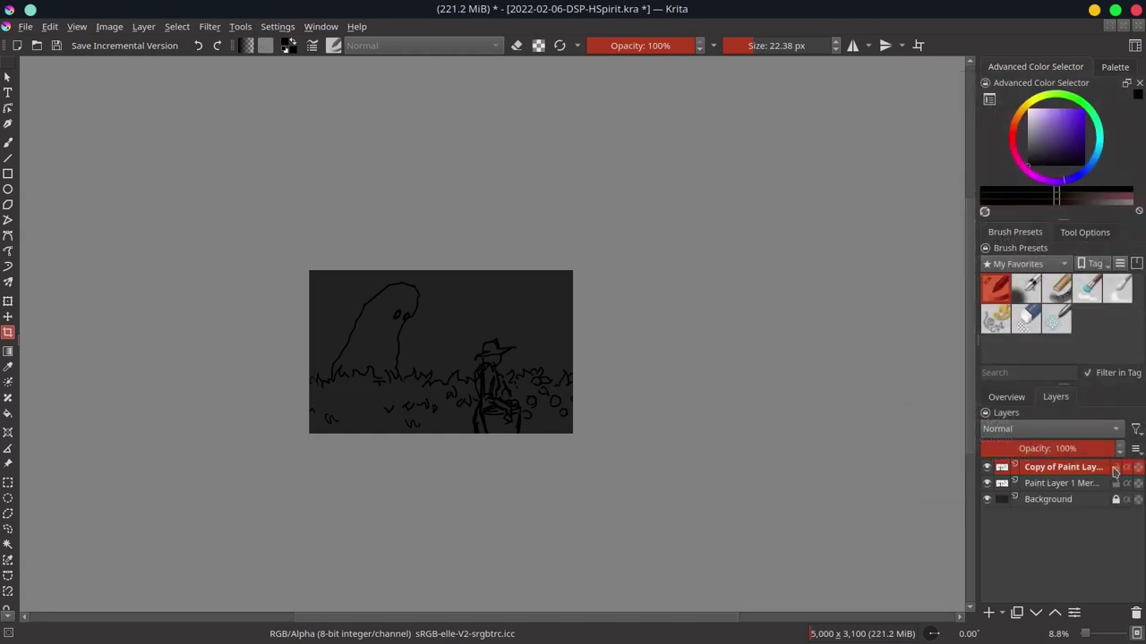
click(1115, 467)
click(987, 468)
click(1116, 500)
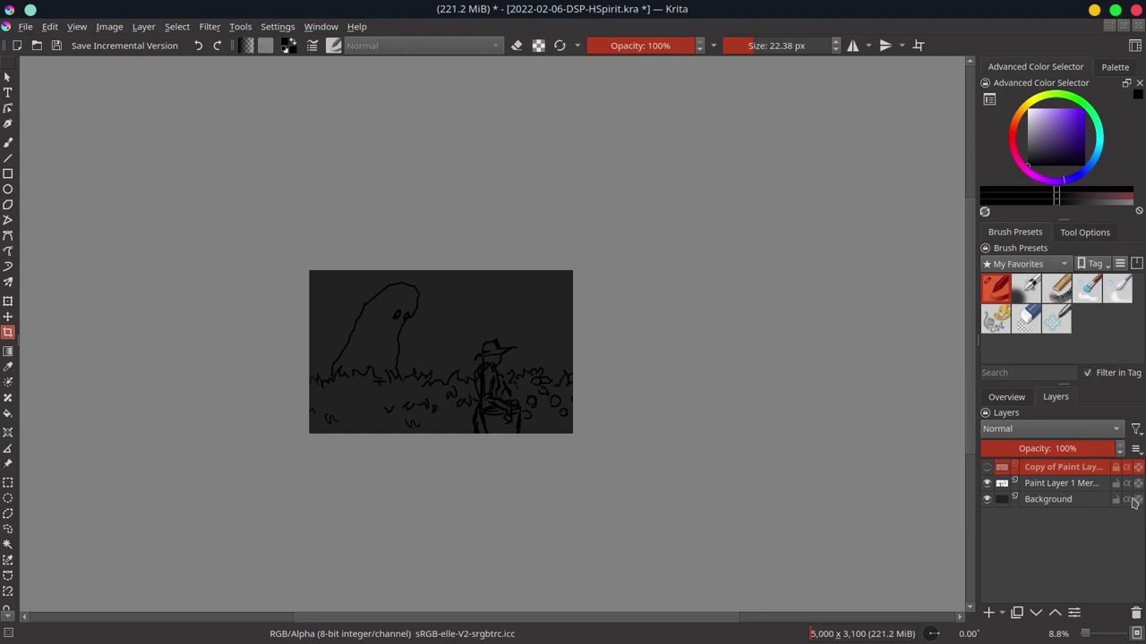
click(1006, 398)
key(ctrl+s)
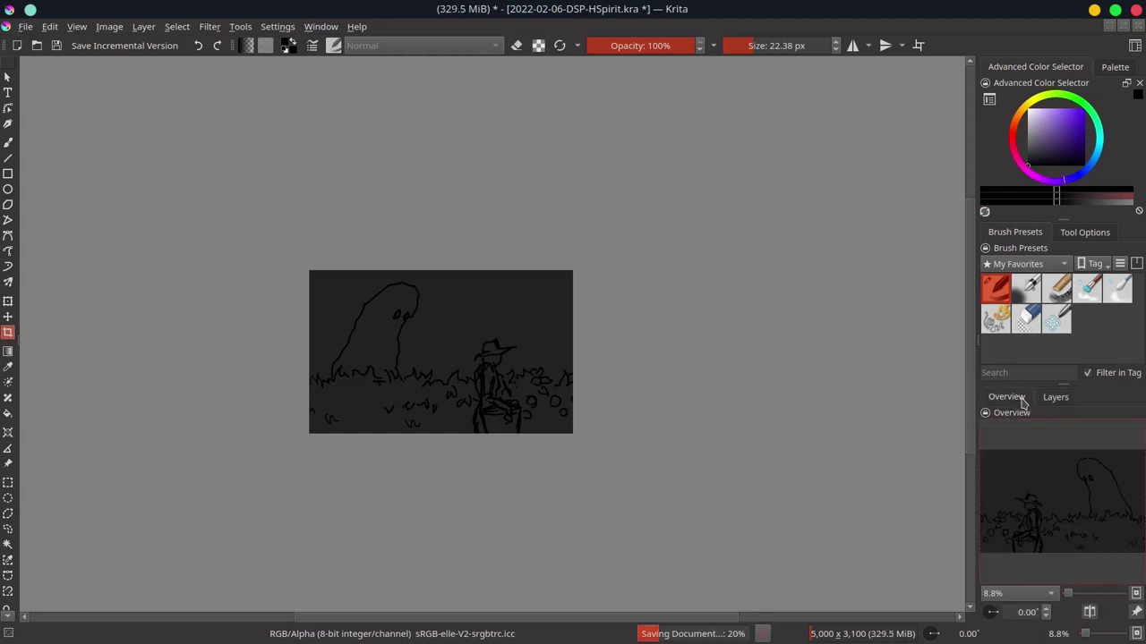
- Load the 02_MT-2-Red-03 palette, light green Color 8 and 06-Ej-Shapes-Hue-Mecha brush with the Freehand Brush
click(1106, 70)
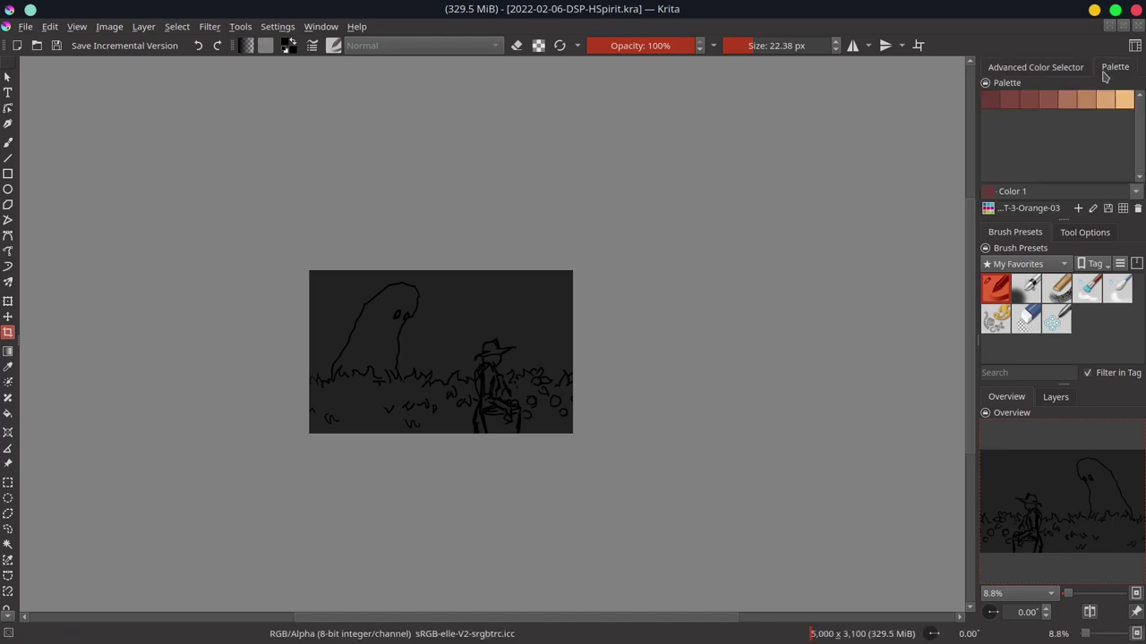
click(987, 207)
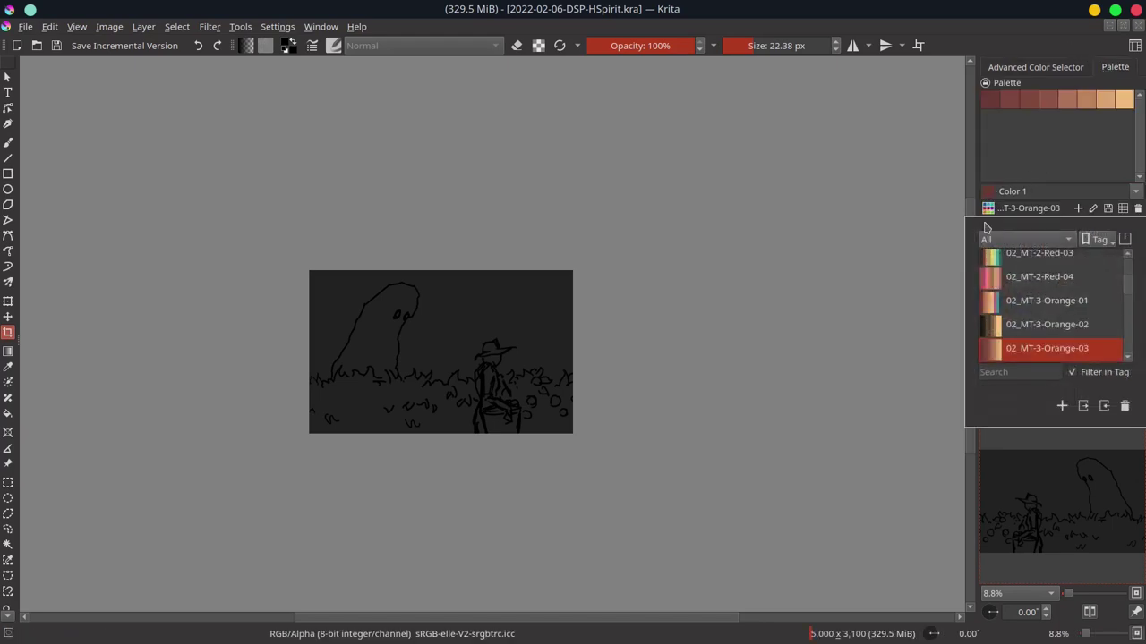
click(1020, 258)
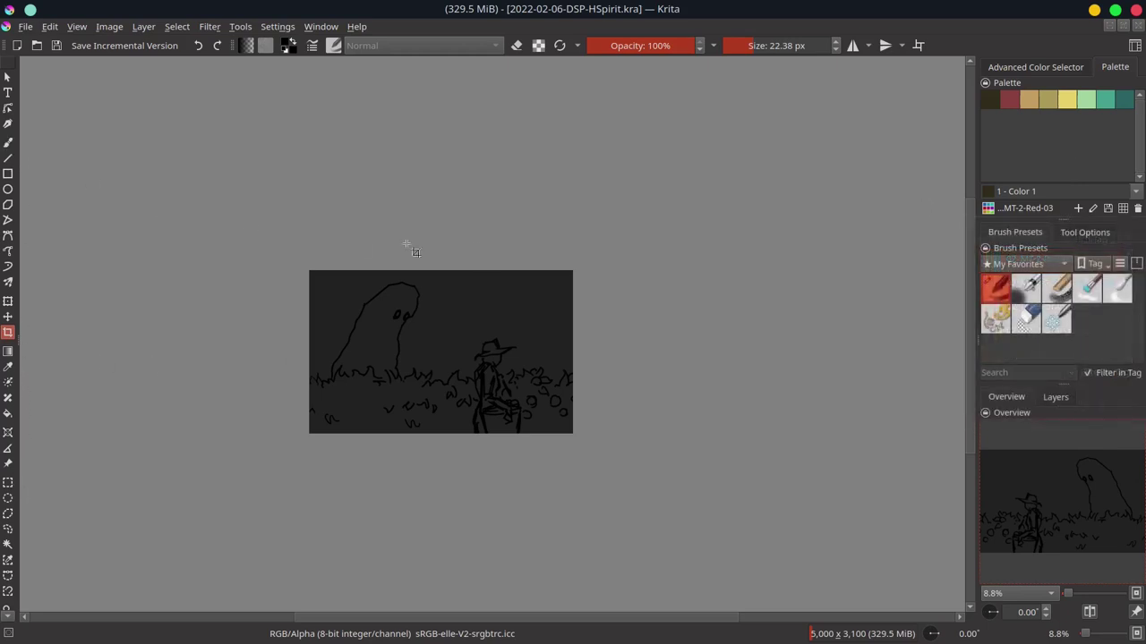
click(995, 318)
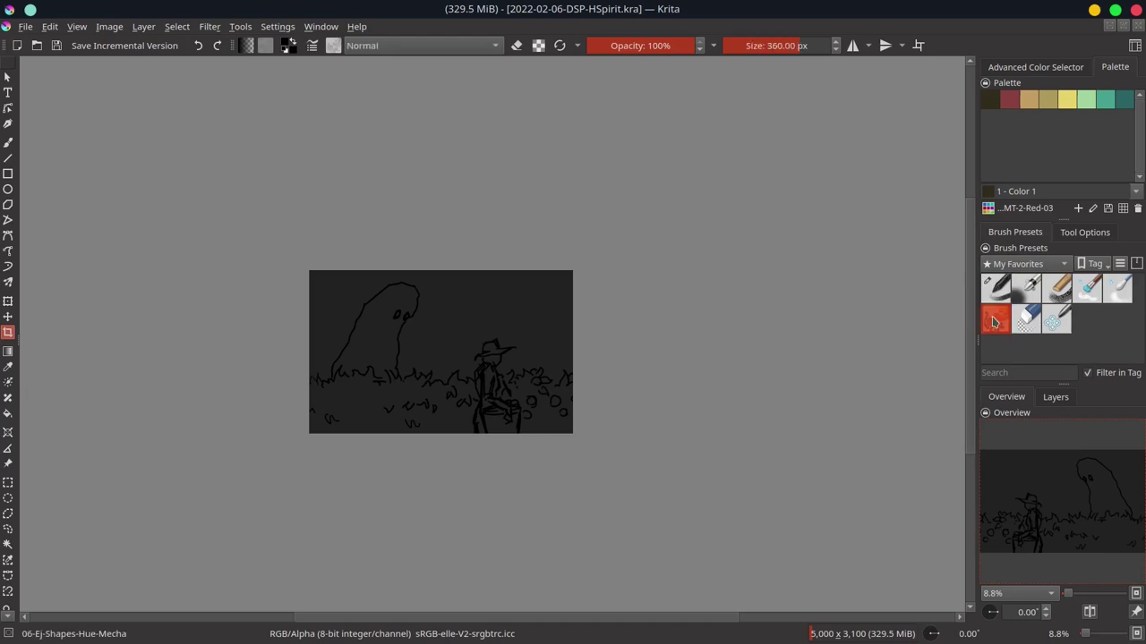
click(1085, 100)
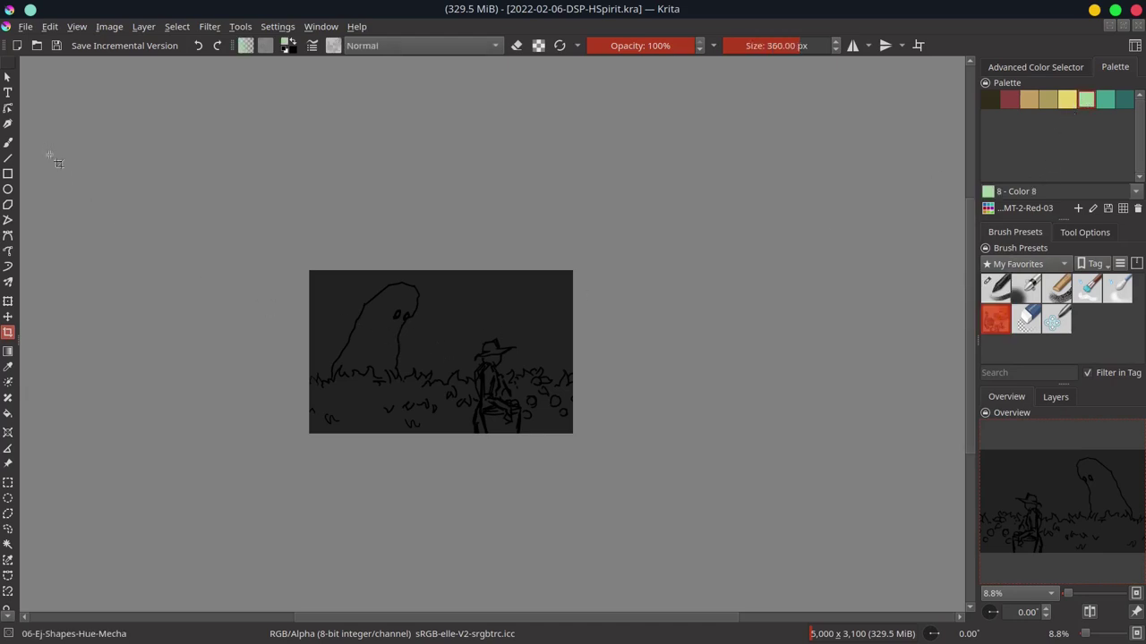
click(8, 142)
- Target the Background layer and paint a large light green textured band along the grass line
click(333, 371)
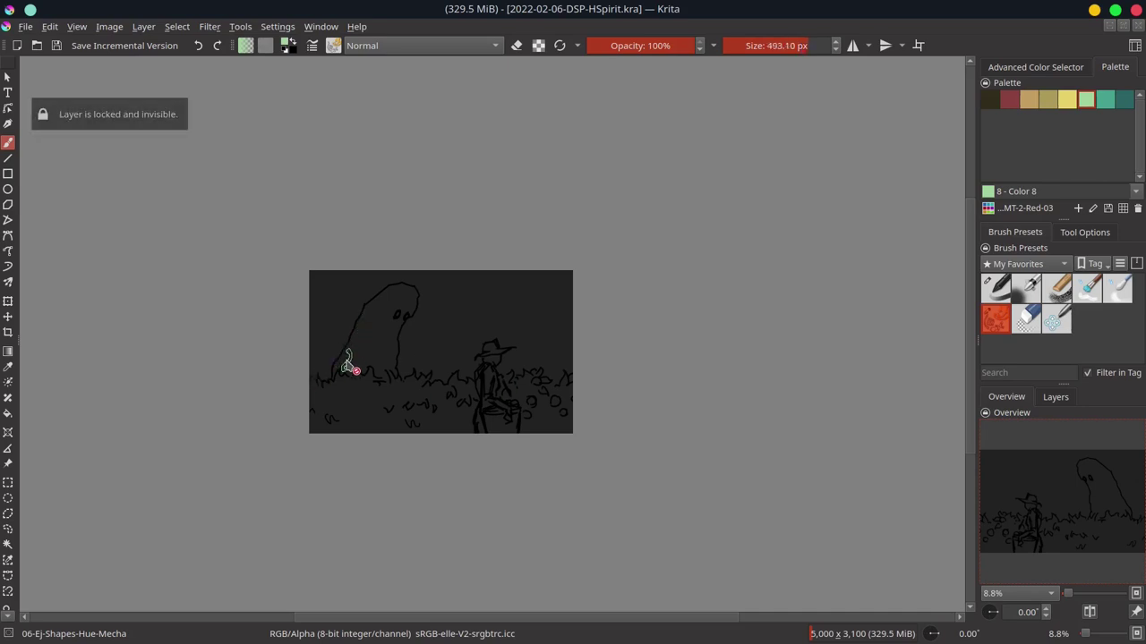
click(1057, 401)
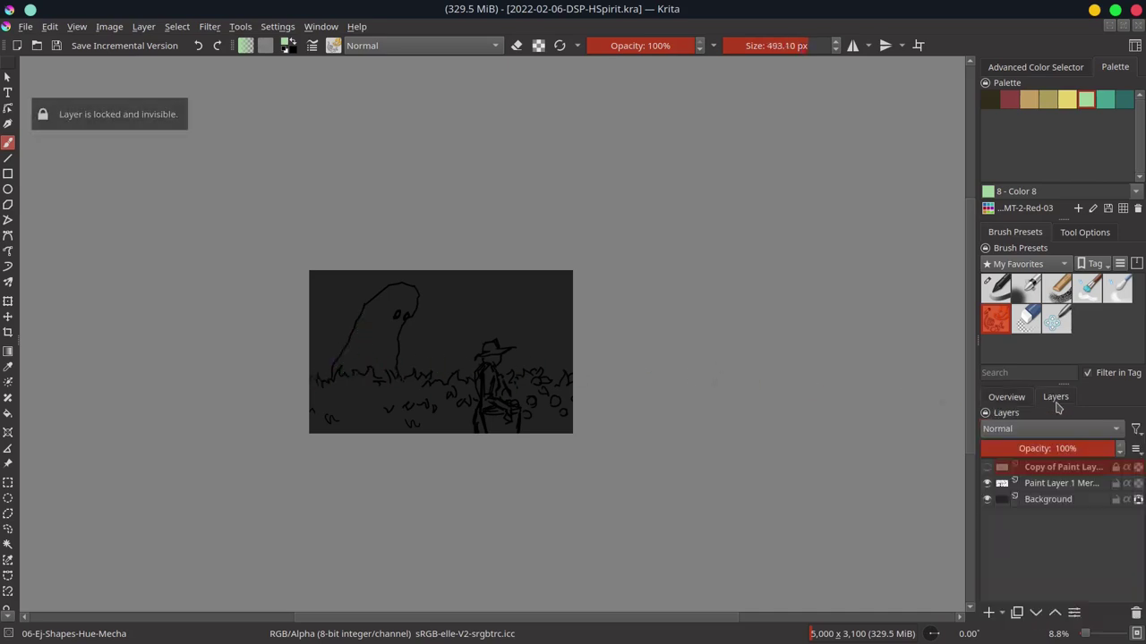
click(1107, 503)
click(1006, 399)
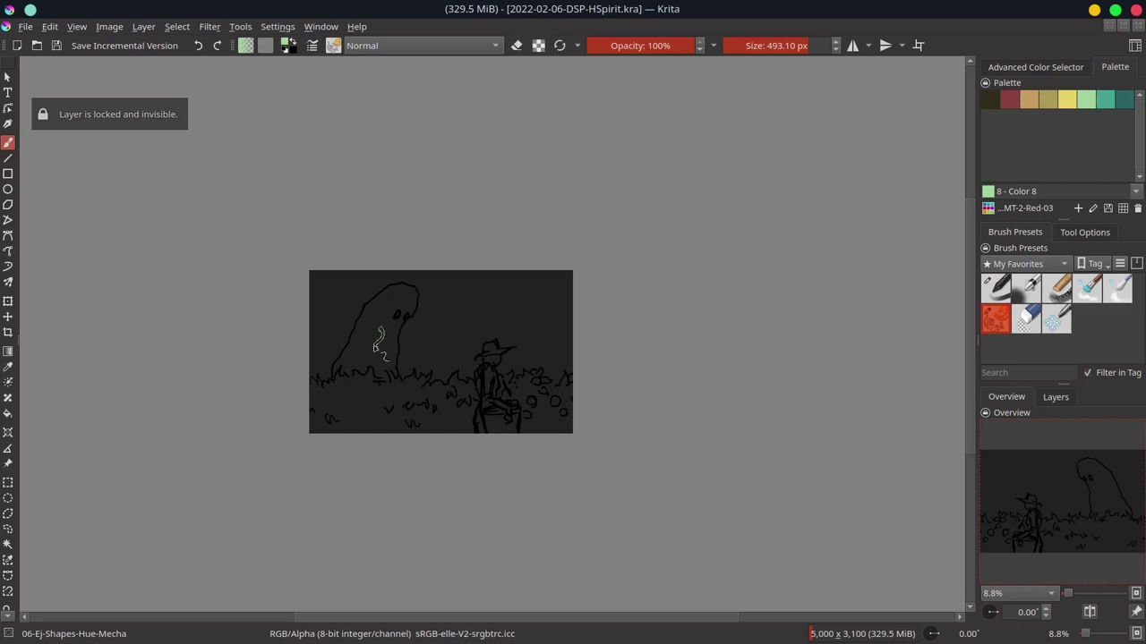
key(bracketright)
mouse_move(357, 356)
mouse_down()
mouse_move(480, 370)
mouse_move(623, 350)
mouse_up()
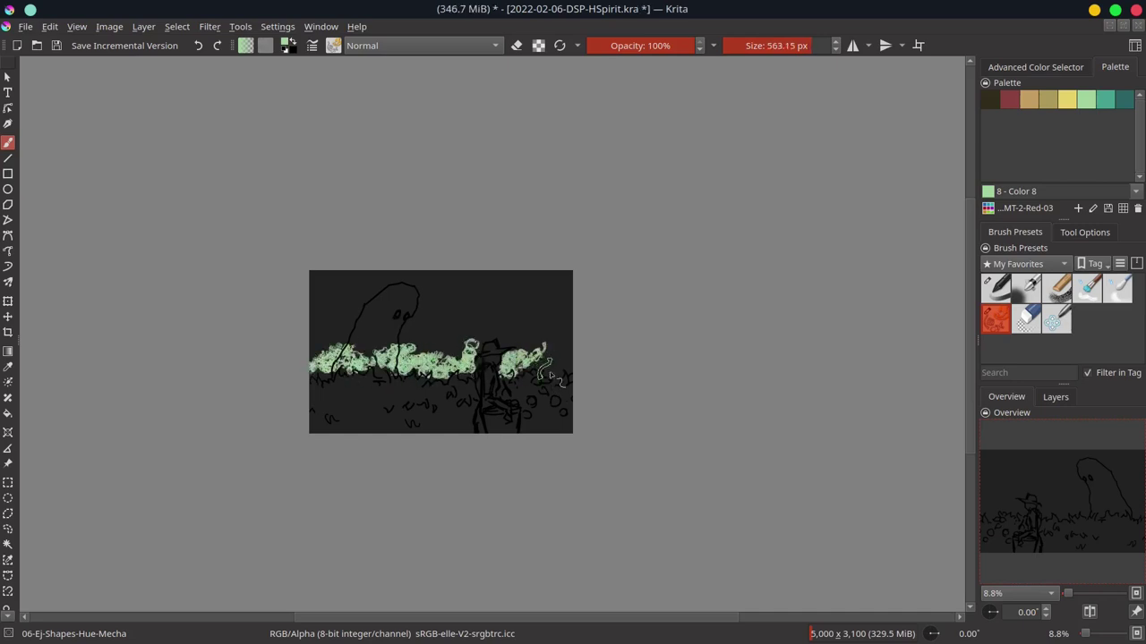
- Paint yellow strokes above the grass and a dark teal band across the top
click(1066, 98)
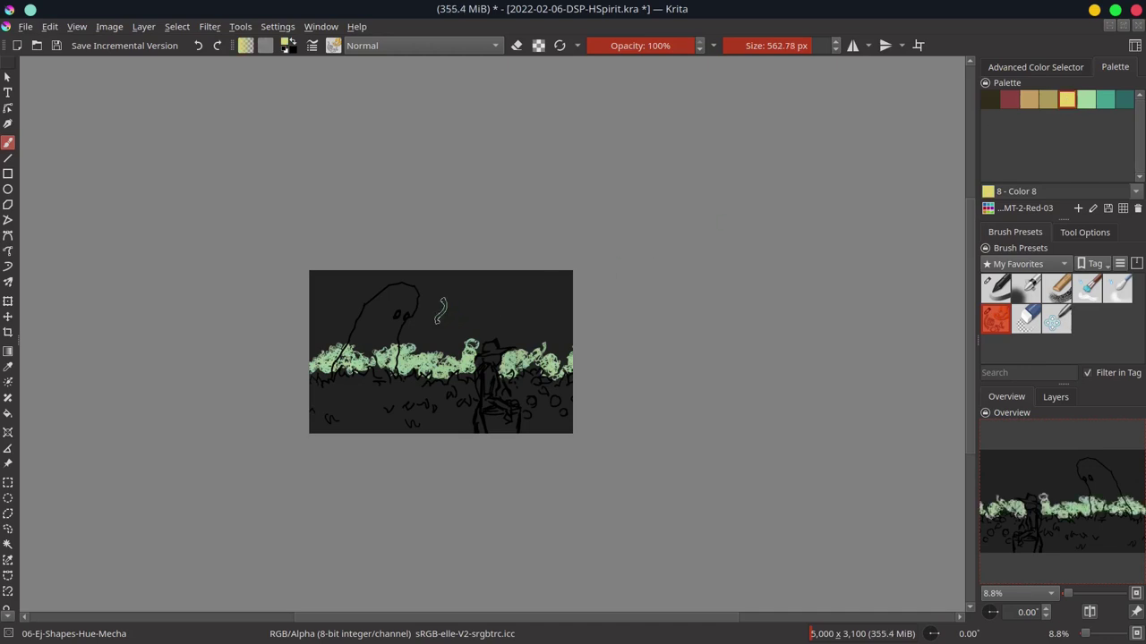
key(bracketright)
key(bracketright)
mouse_move(414, 340)
mouse_down()
mouse_move(547, 348)
mouse_move(352, 324)
mouse_up()
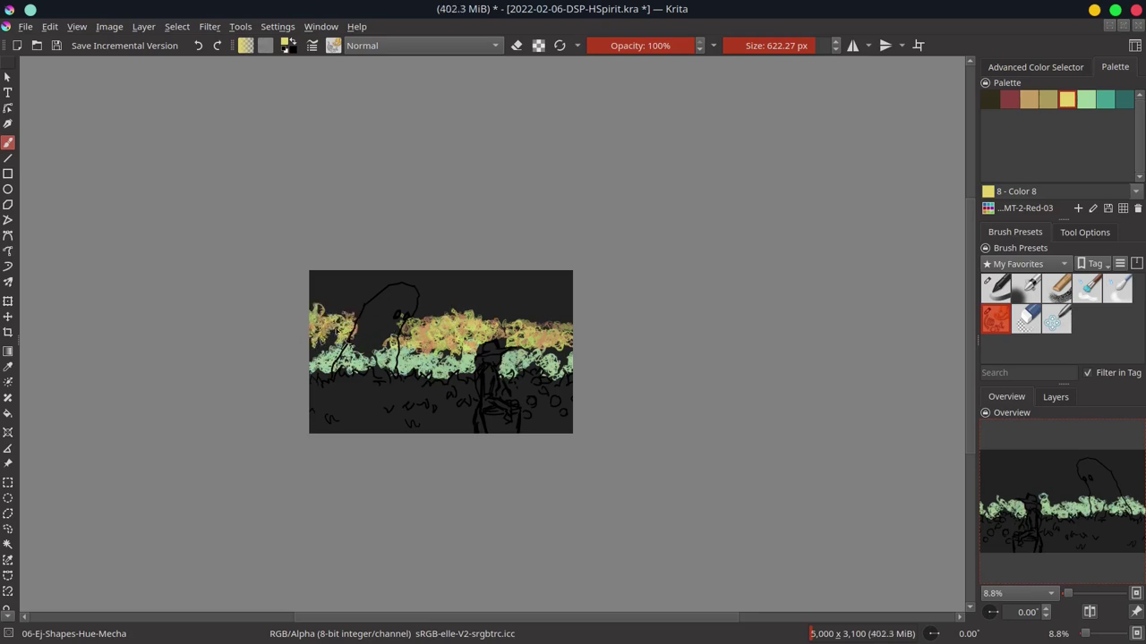
mouse_move(352, 324)
mouse_down()
mouse_move(313, 339)
mouse_move(347, 346)
mouse_move(408, 322)
mouse_move(528, 328)
mouse_move(575, 345)
mouse_move(411, 314)
mouse_move(590, 307)
mouse_up()
click(1107, 100)
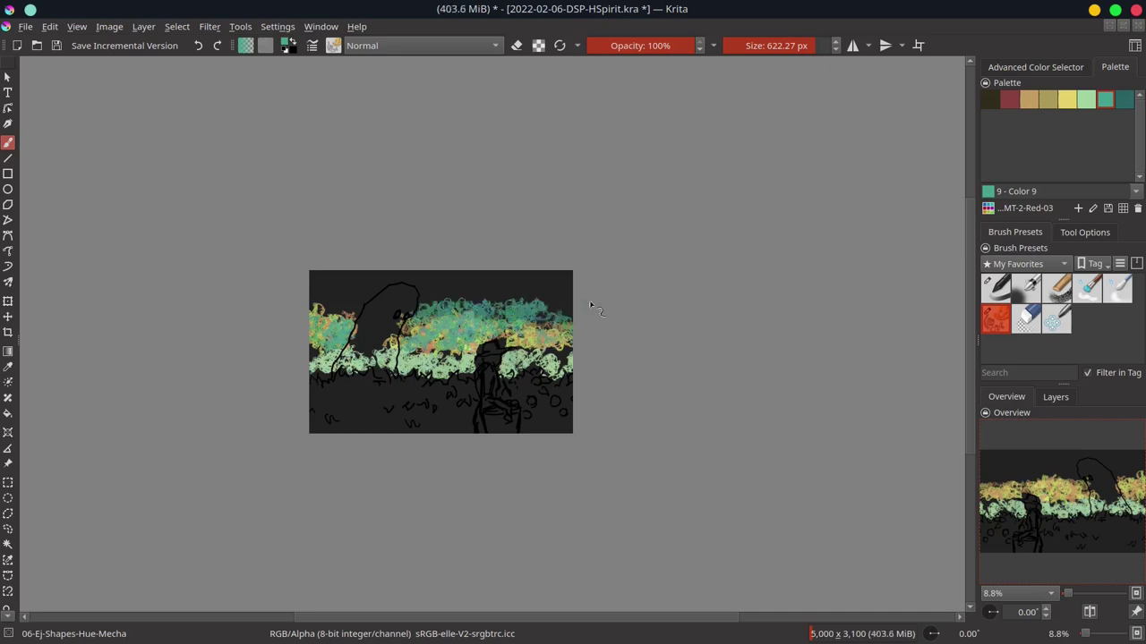
click(1122, 99)
mouse_move(313, 295)
mouse_down()
mouse_move(322, 277)
mouse_move(537, 279)
mouse_move(439, 295)
mouse_move(564, 285)
mouse_move(323, 300)
mouse_up()
click(1104, 99)
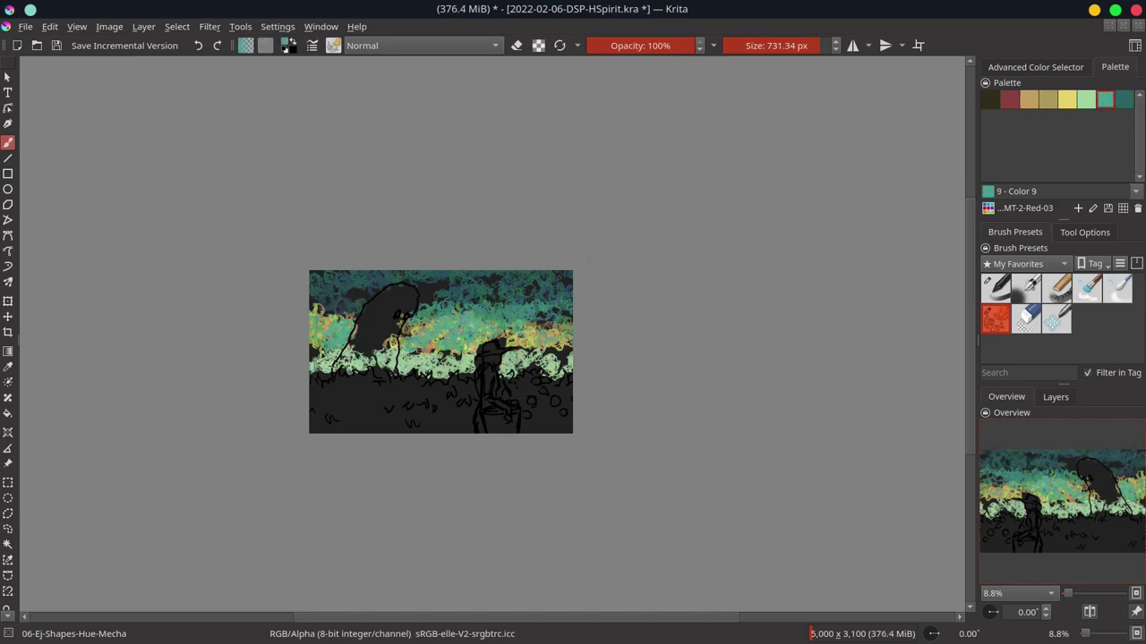
- Fill the ghost with dark brown and paint teal foliage over the dark foreground
click(989, 99)
mouse_move(402, 308)
mouse_down()
mouse_move(380, 295)
mouse_move(408, 304)
mouse_move(384, 305)
mouse_move(367, 331)
mouse_up()
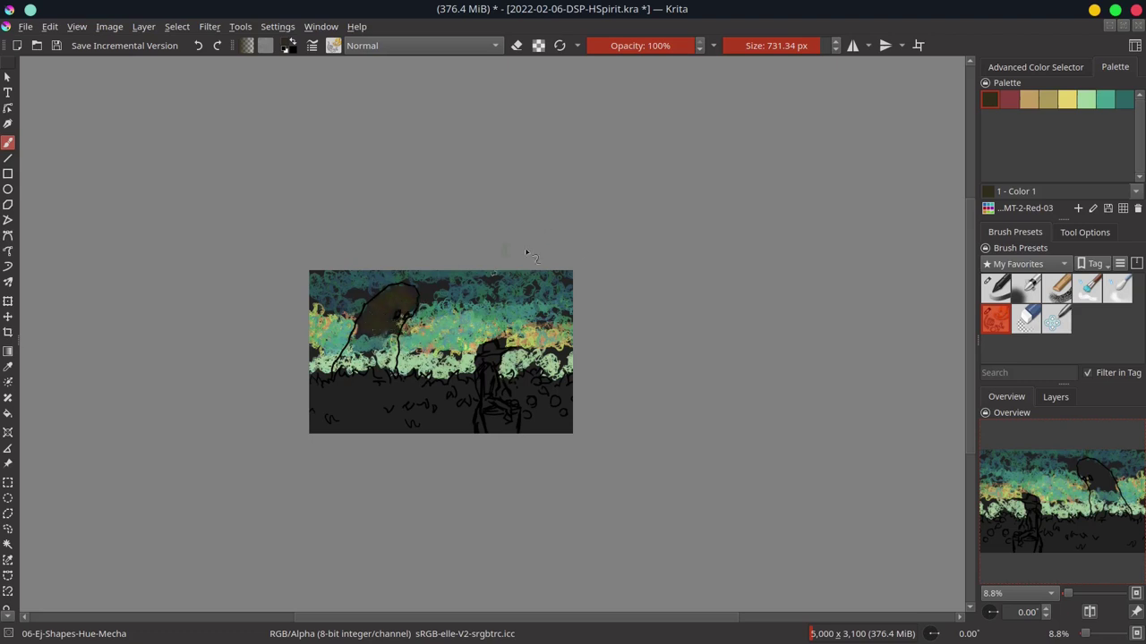
click(1104, 99)
drag(391, 318, 383, 342)
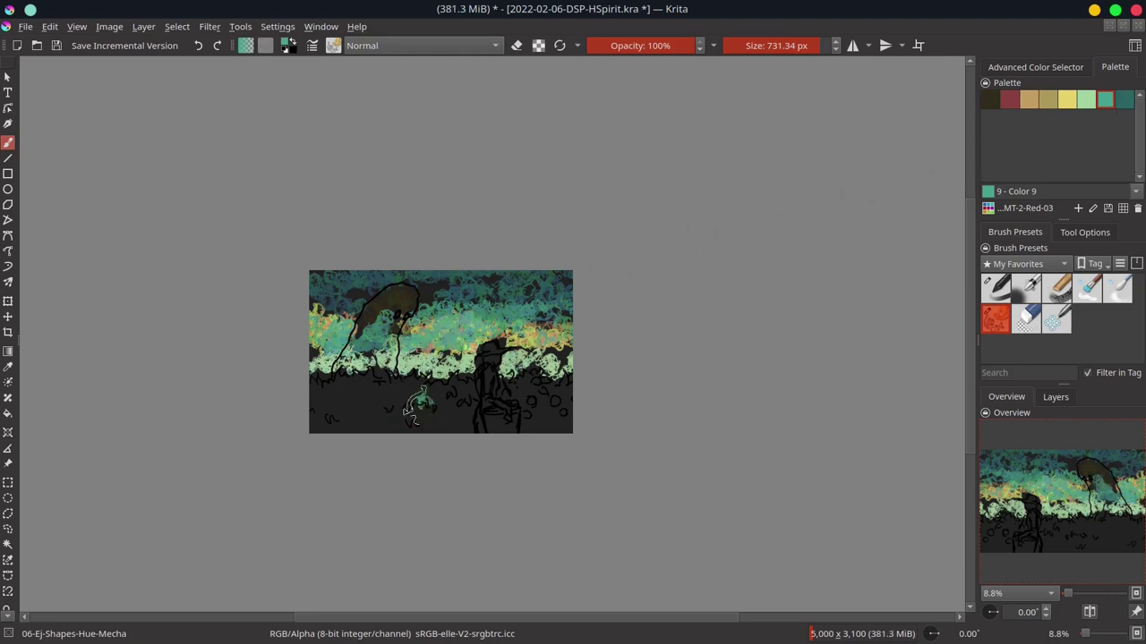
mouse_move(414, 401)
mouse_down()
mouse_move(419, 428)
mouse_move(381, 384)
mouse_move(540, 392)
mouse_move(613, 358)
mouse_up()
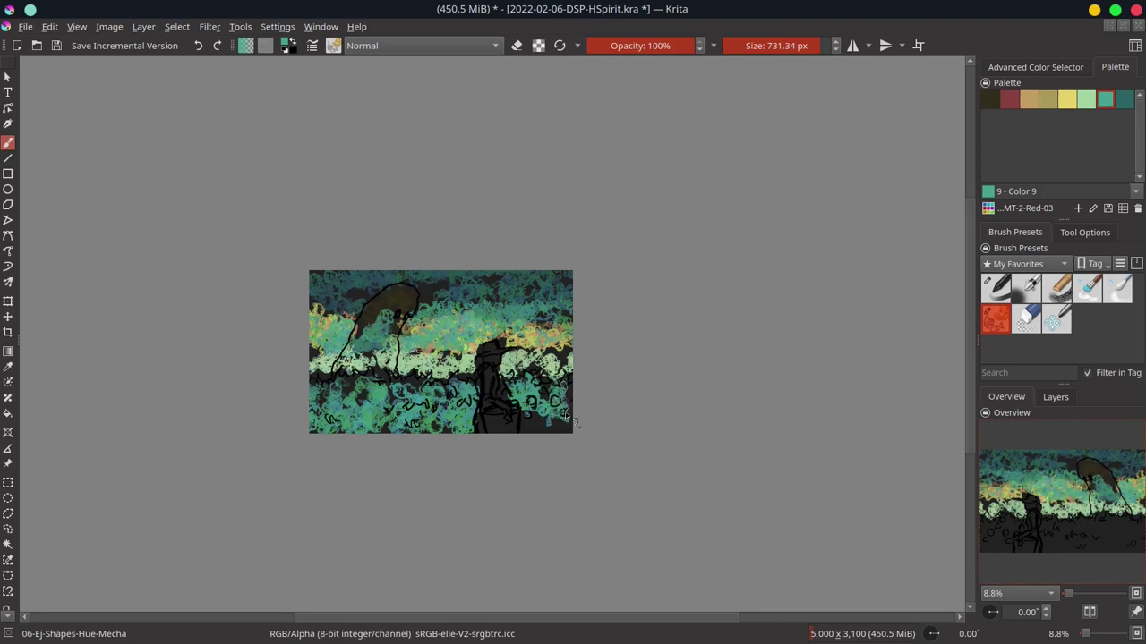
- Paint the cowboy figure red, then pick yellow with a slightly smaller brush
click(1011, 100)
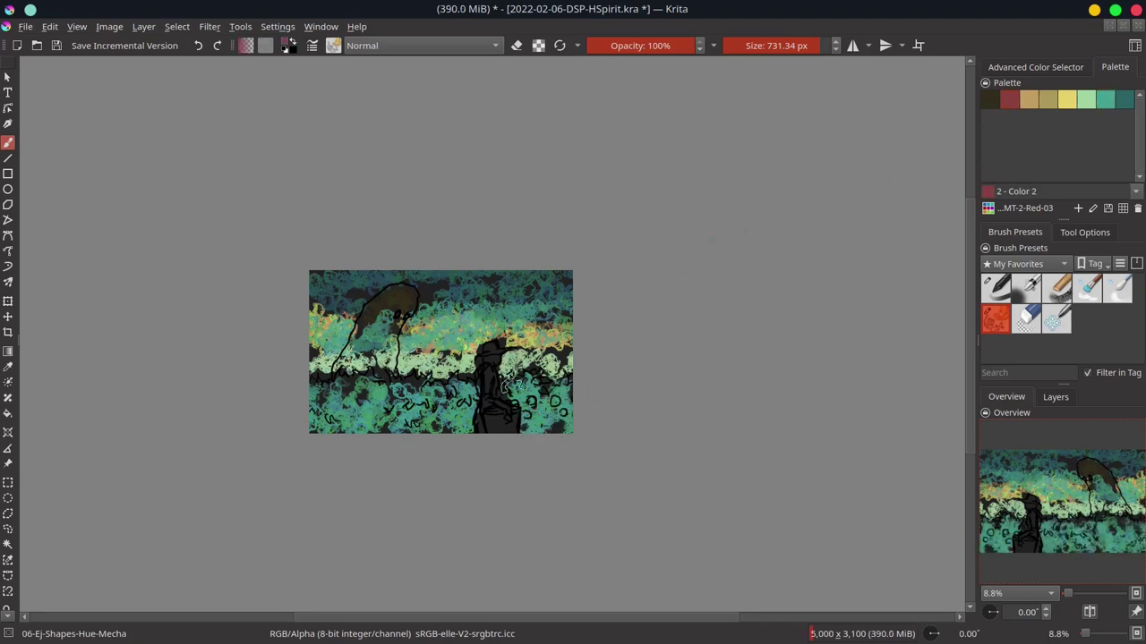
mouse_move(510, 384)
mouse_down()
mouse_move(491, 428)
mouse_move(498, 386)
mouse_move(484, 362)
mouse_up()
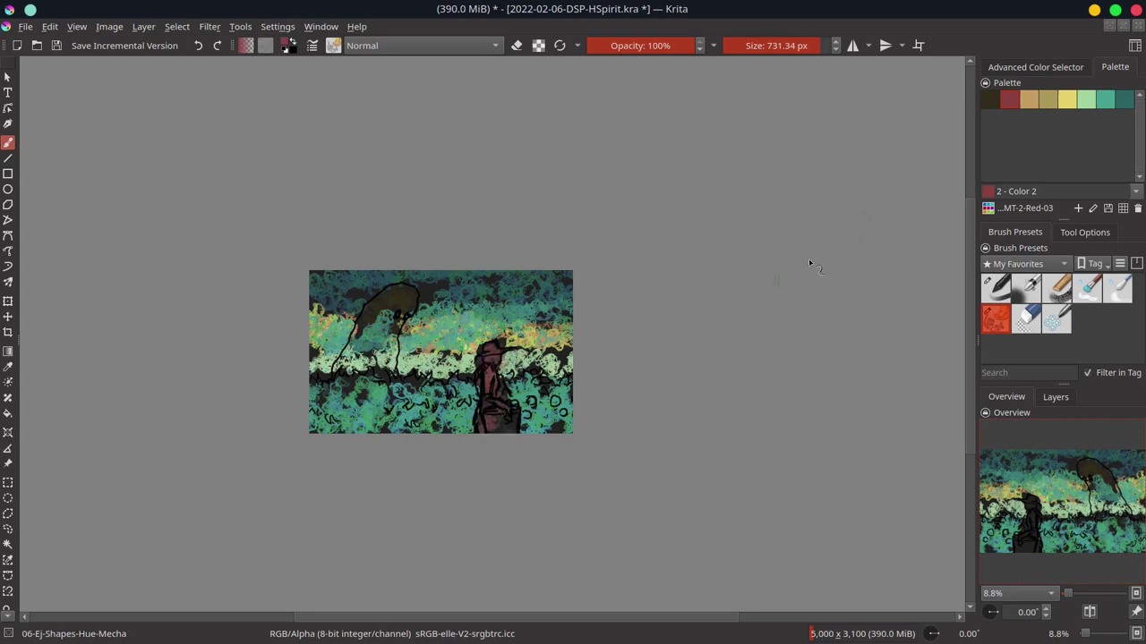
click(1070, 101)
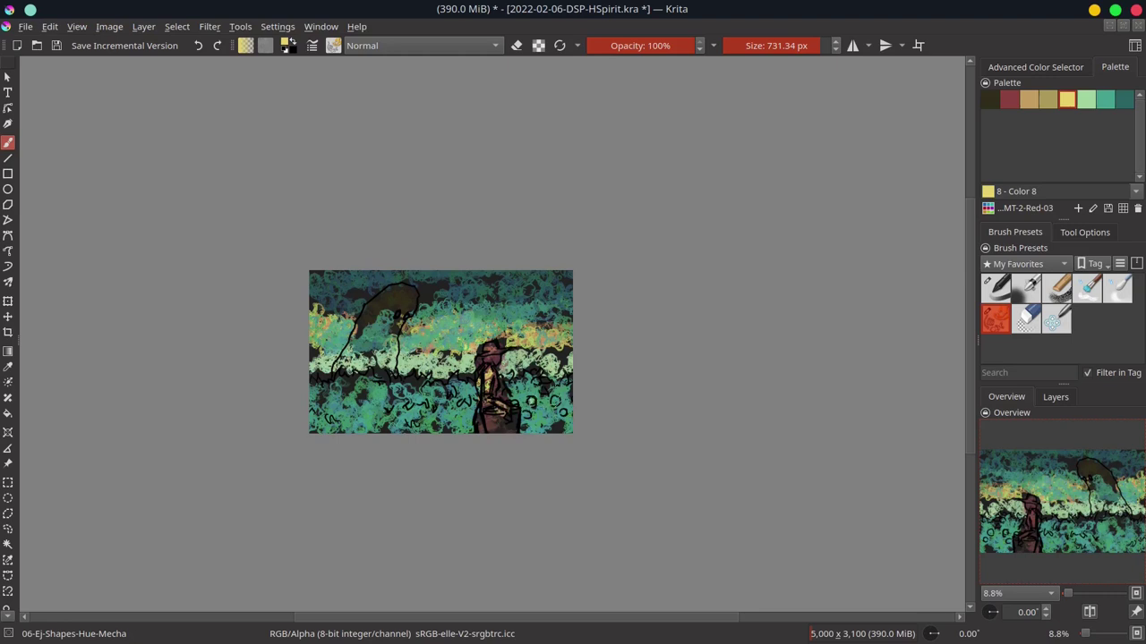
key(bracketleft)
- Set the brush to Multiply and darken the lower foreground with teal and tan strokes
click(1104, 103)
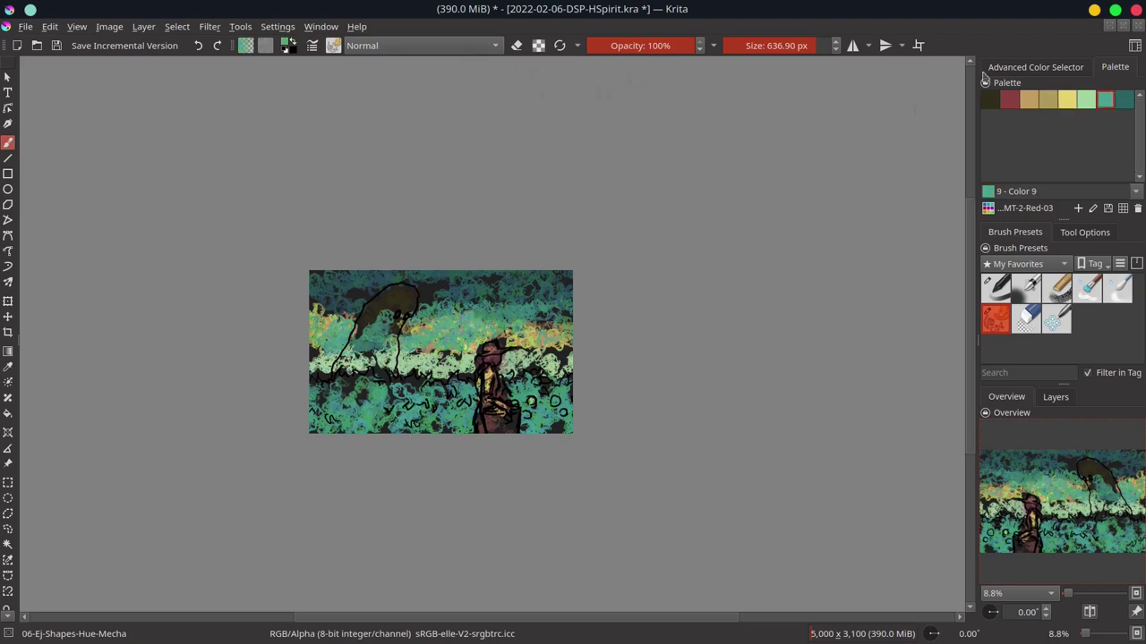
click(420, 45)
click(412, 71)
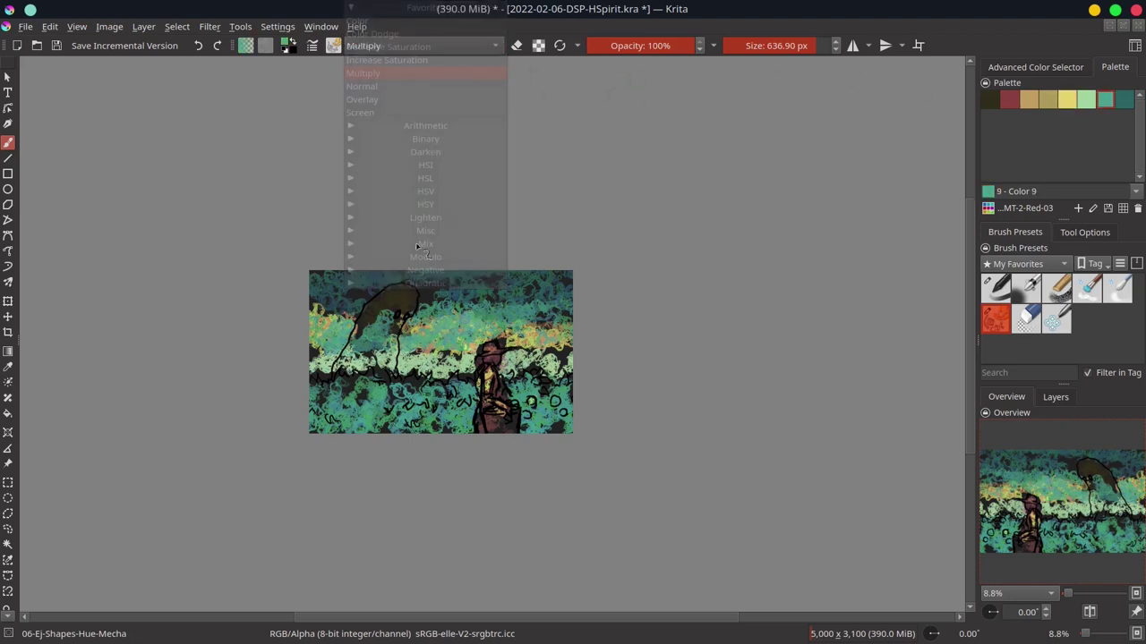
mouse_move(399, 407)
mouse_down()
mouse_move(465, 408)
mouse_move(421, 424)
mouse_move(358, 414)
mouse_up()
click(1028, 102)
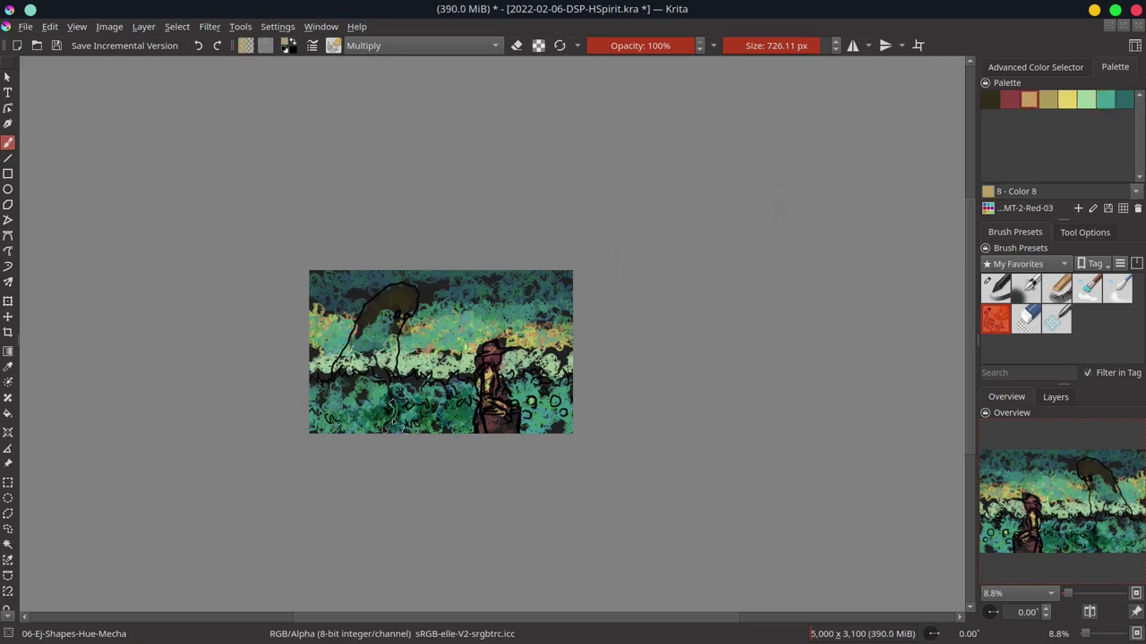
mouse_move(473, 409)
mouse_down()
mouse_move(349, 384)
mouse_move(392, 418)
mouse_move(340, 426)
mouse_move(461, 416)
mouse_move(502, 376)
mouse_move(562, 428)
mouse_move(535, 408)
mouse_move(557, 423)
mouse_move(541, 394)
mouse_move(515, 399)
mouse_up()
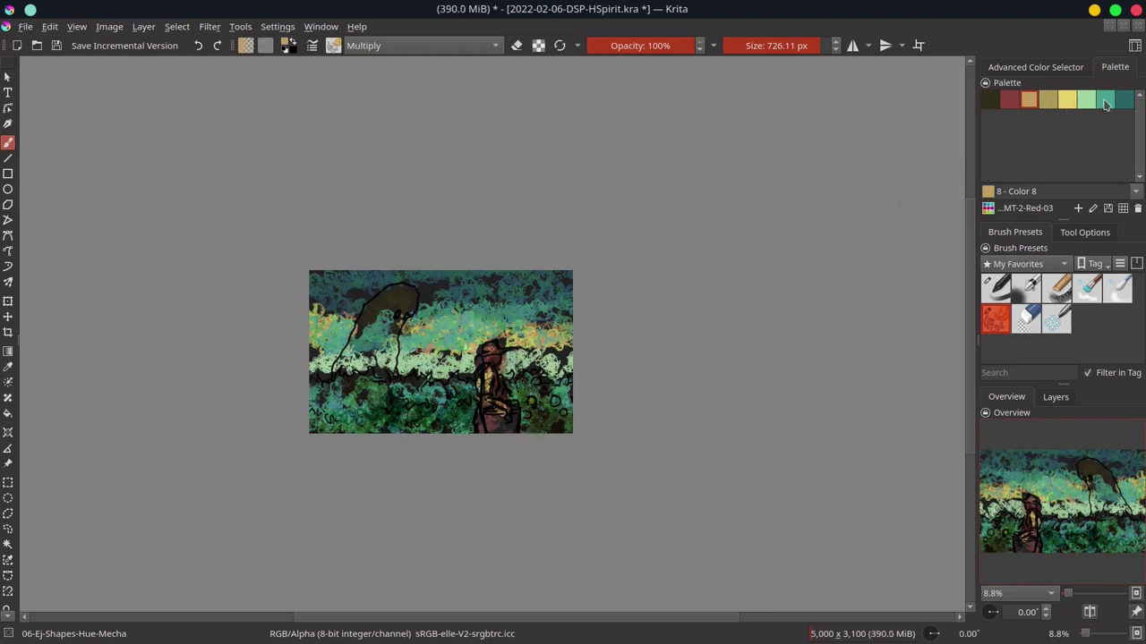
- Switch the brush to Color Dodge, brighten the cowboy, grass band and left side, and save
click(456, 46)
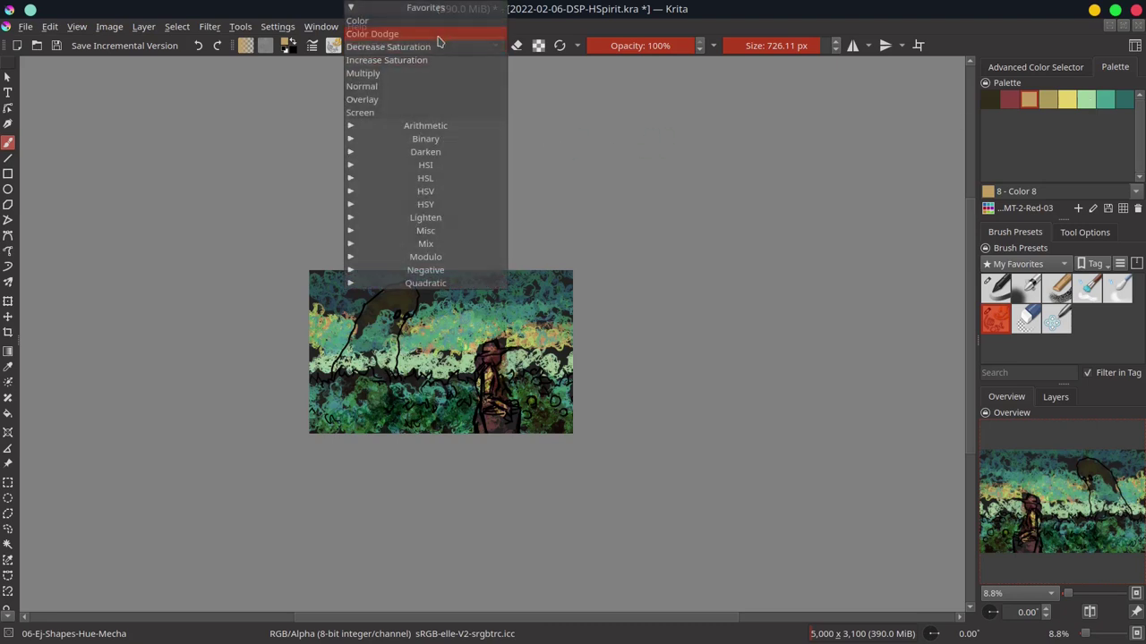
click(394, 33)
mouse_move(358, 387)
mouse_down()
mouse_move(376, 379)
mouse_move(323, 385)
mouse_move(416, 385)
mouse_move(430, 399)
mouse_move(354, 411)
mouse_move(474, 394)
mouse_move(470, 385)
mouse_move(551, 393)
mouse_move(498, 359)
mouse_move(484, 424)
mouse_move(565, 409)
mouse_move(560, 420)
mouse_up()
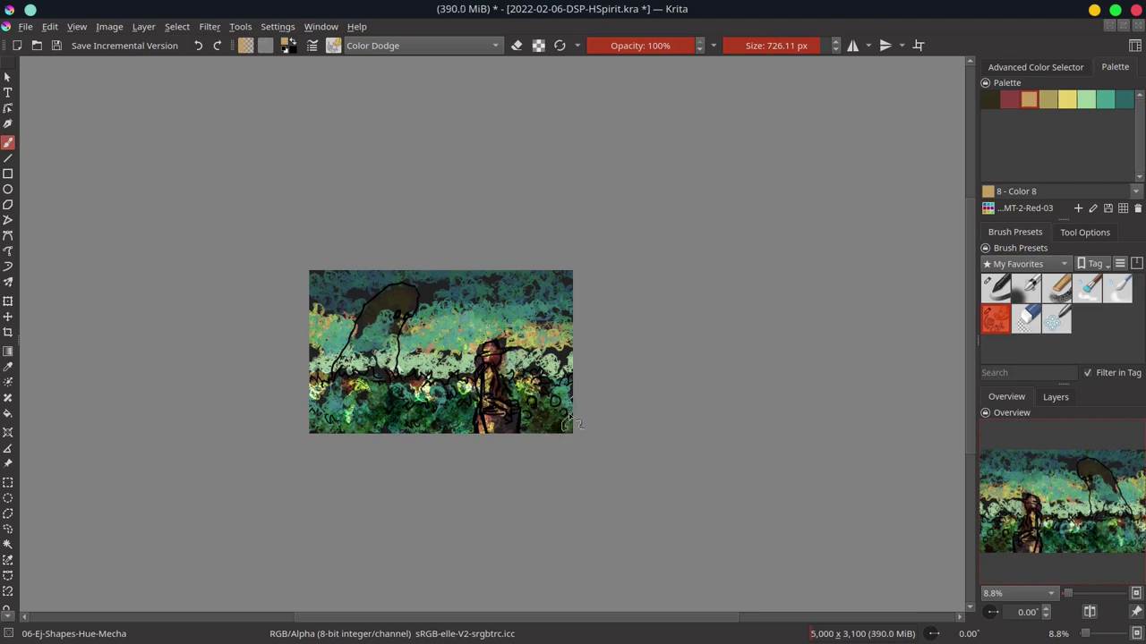
key(ctrl+z)
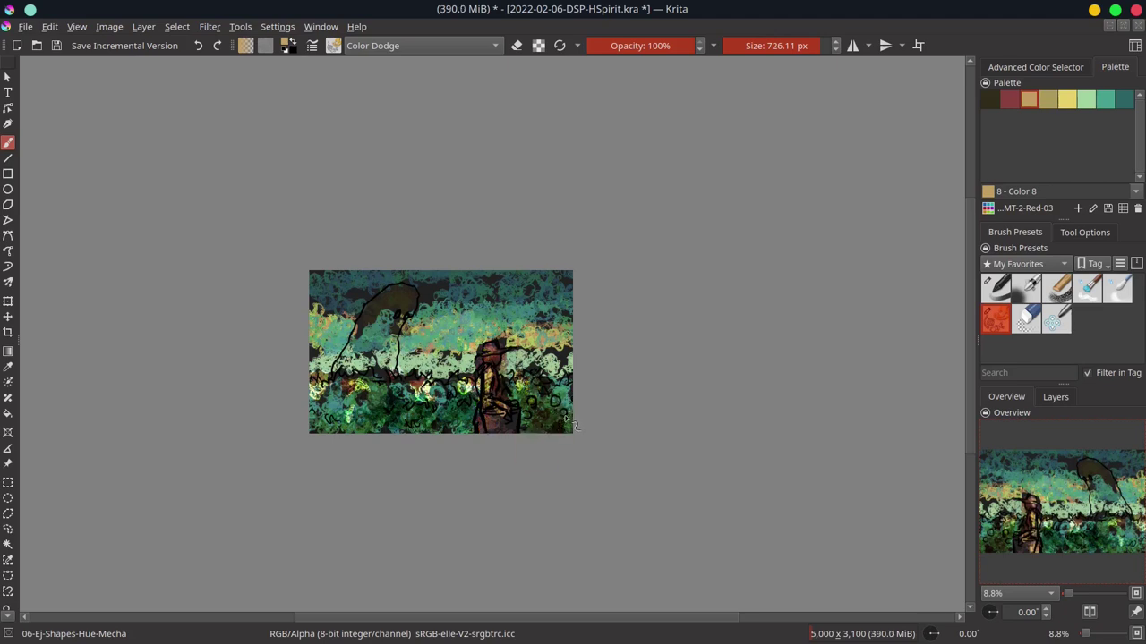
key(ctrl+z)
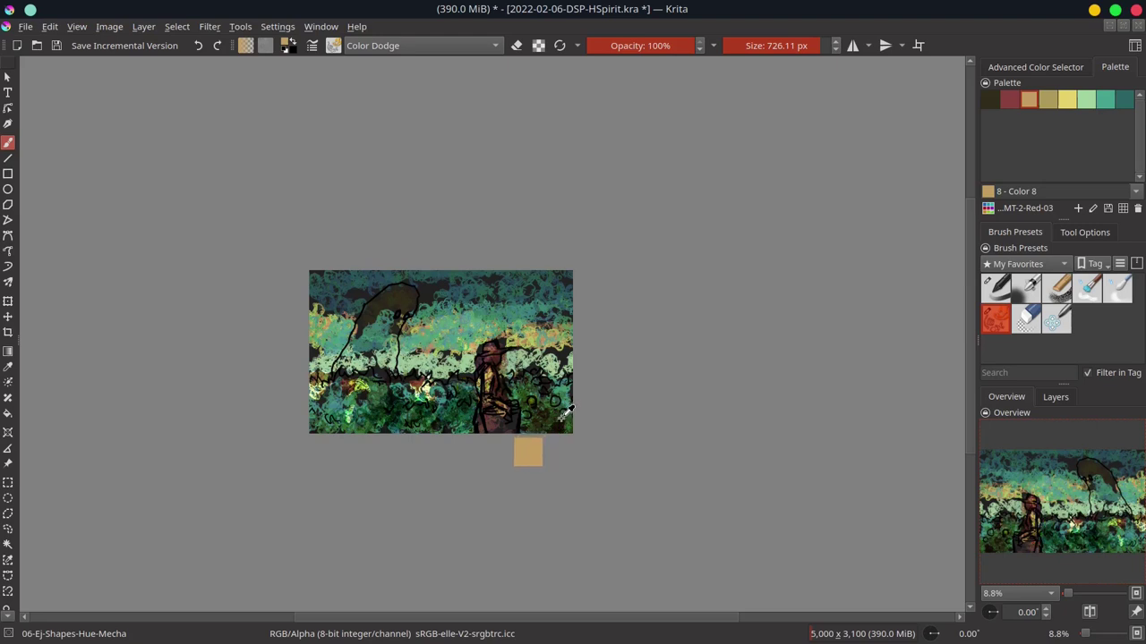
mouse_move(503, 363)
mouse_down()
mouse_move(483, 414)
mouse_move(490, 383)
mouse_up()
mouse_move(306, 358)
mouse_down()
mouse_move(421, 371)
mouse_move(367, 335)
mouse_up()
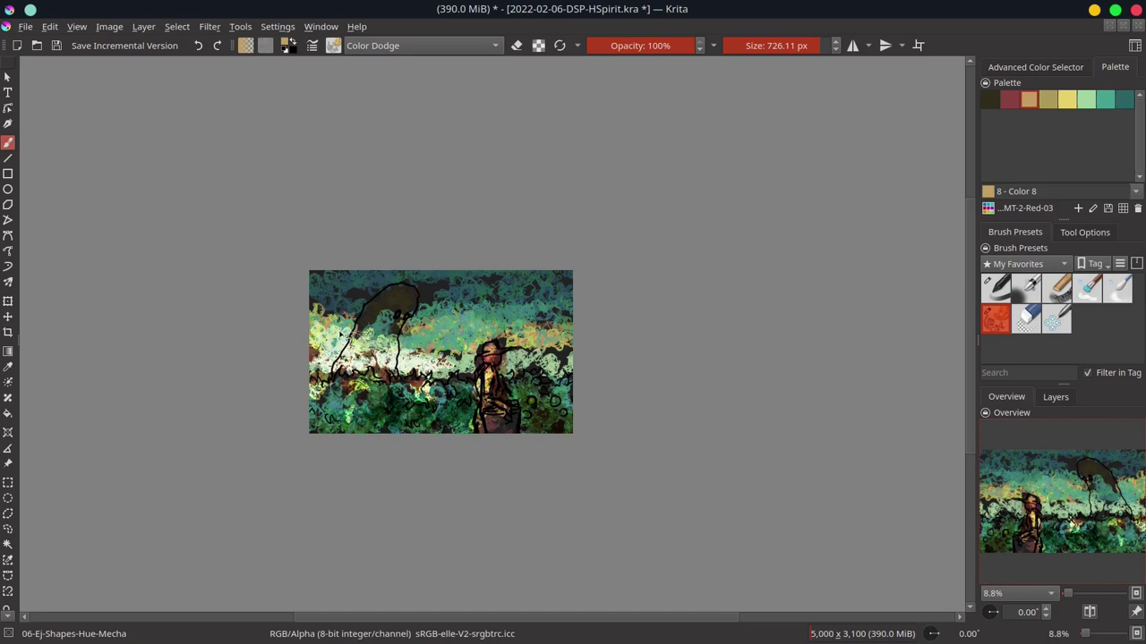
drag(490, 363, 515, 419)
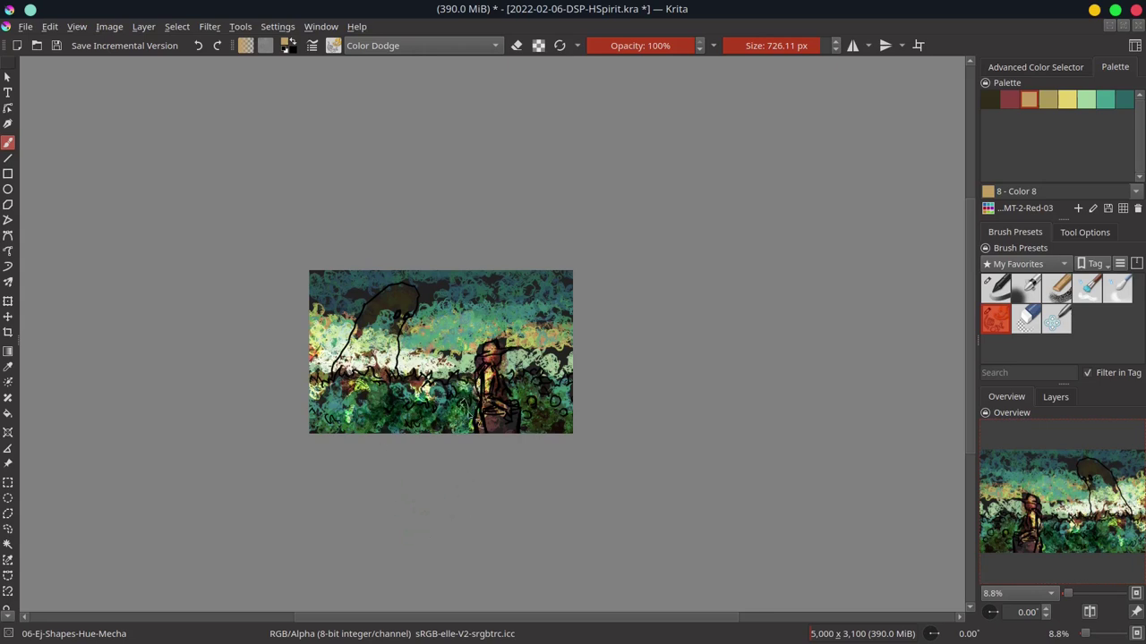
mouse_move(464, 380)
mouse_down()
mouse_move(543, 385)
mouse_move(519, 386)
mouse_up()
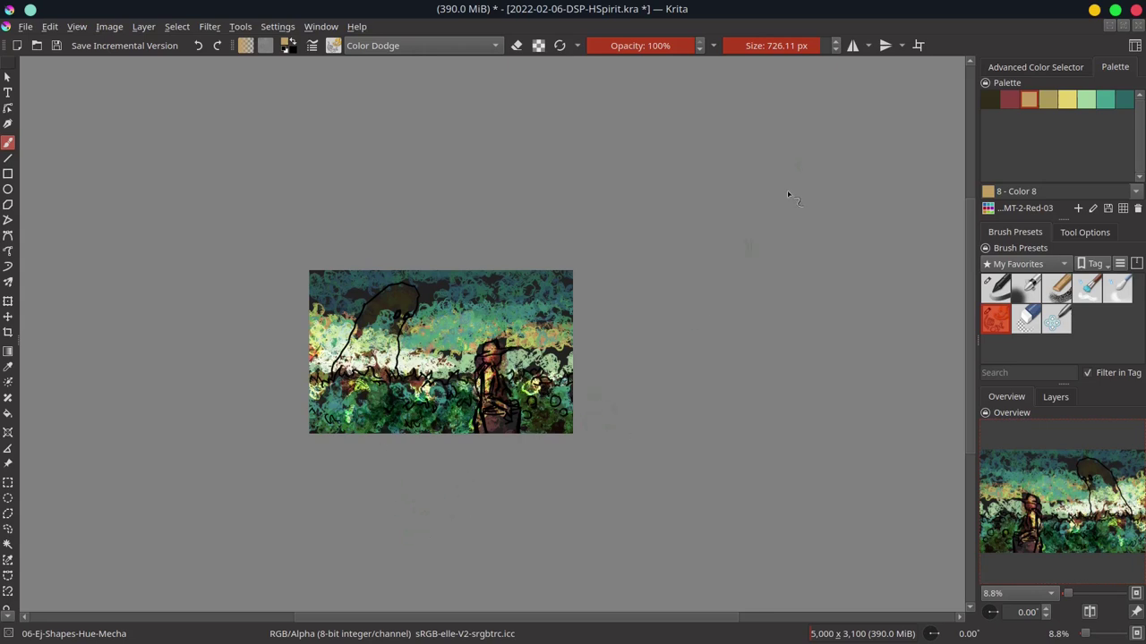
key(ctrl+s)
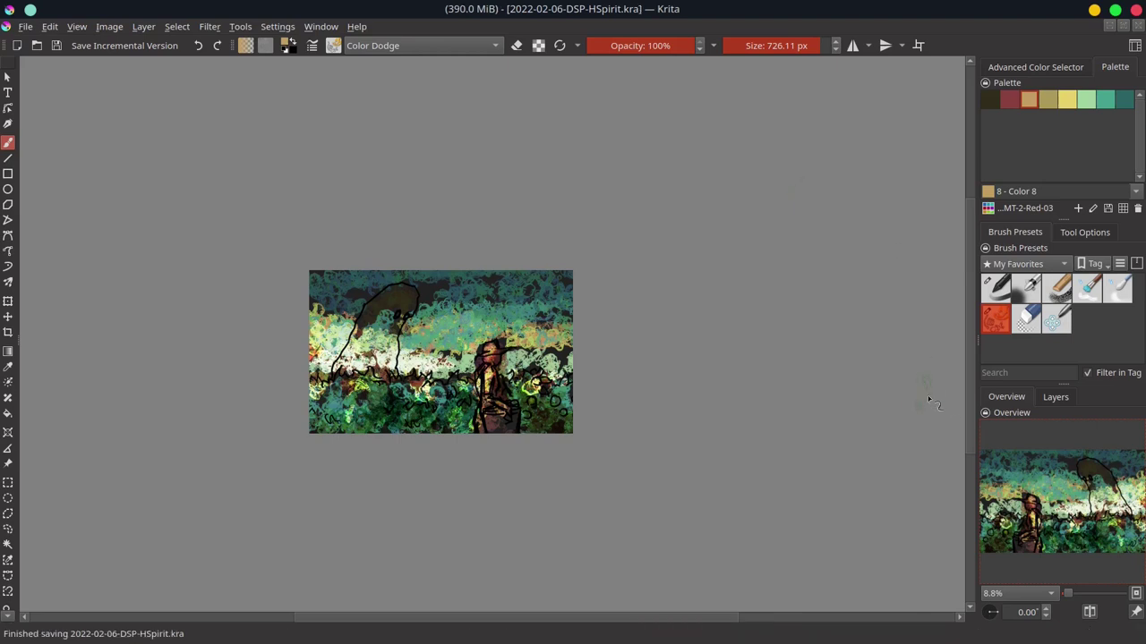
- Merge the painted layer down into the Background and open the Filter > Adjust menu
click(1055, 397)
click(1061, 485)
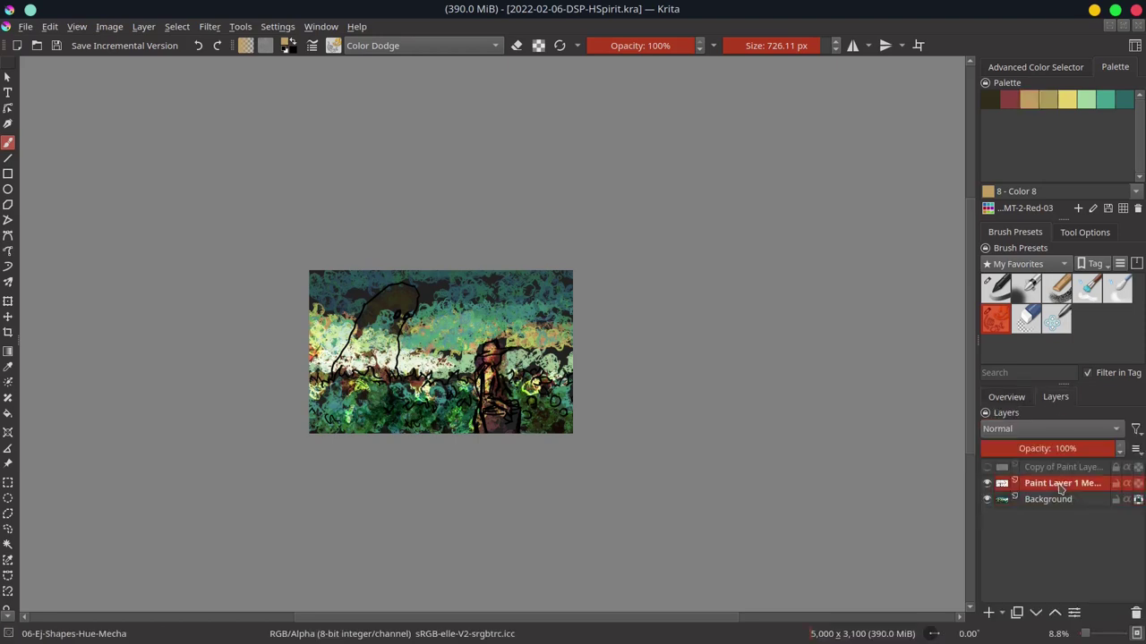
right_click(1088, 489)
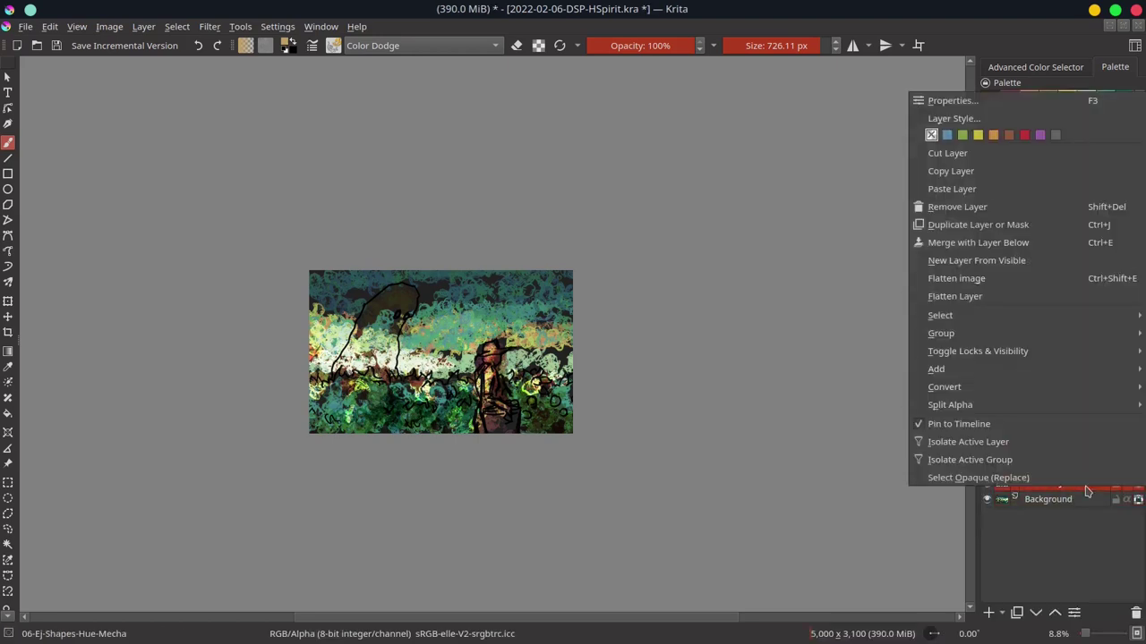
click(1049, 242)
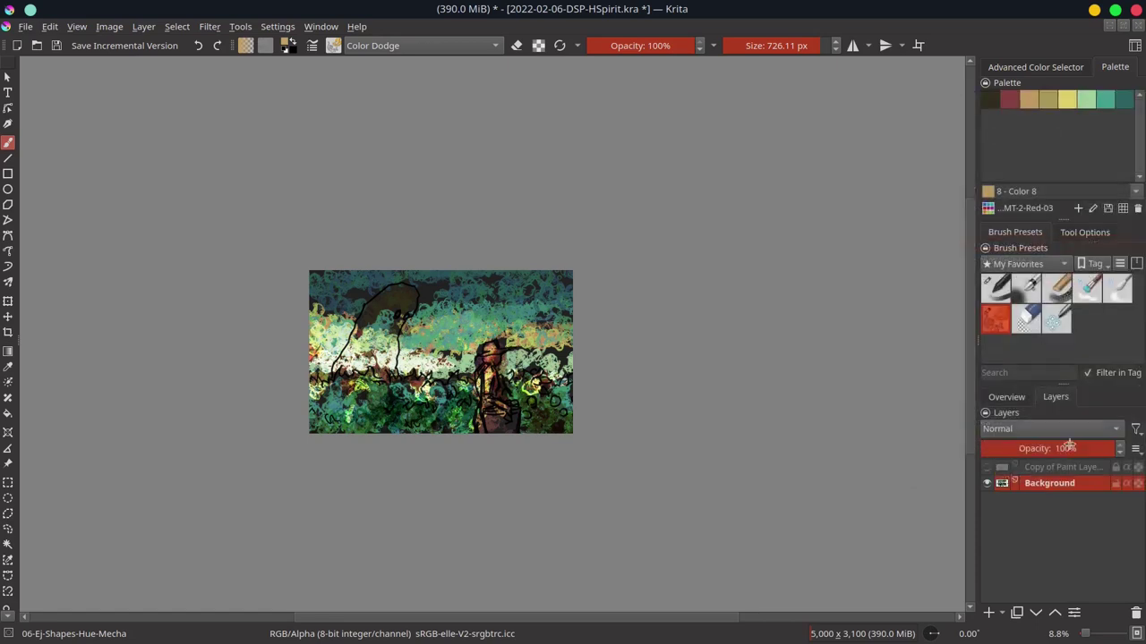
click(213, 28)
mouse_move(229, 81)
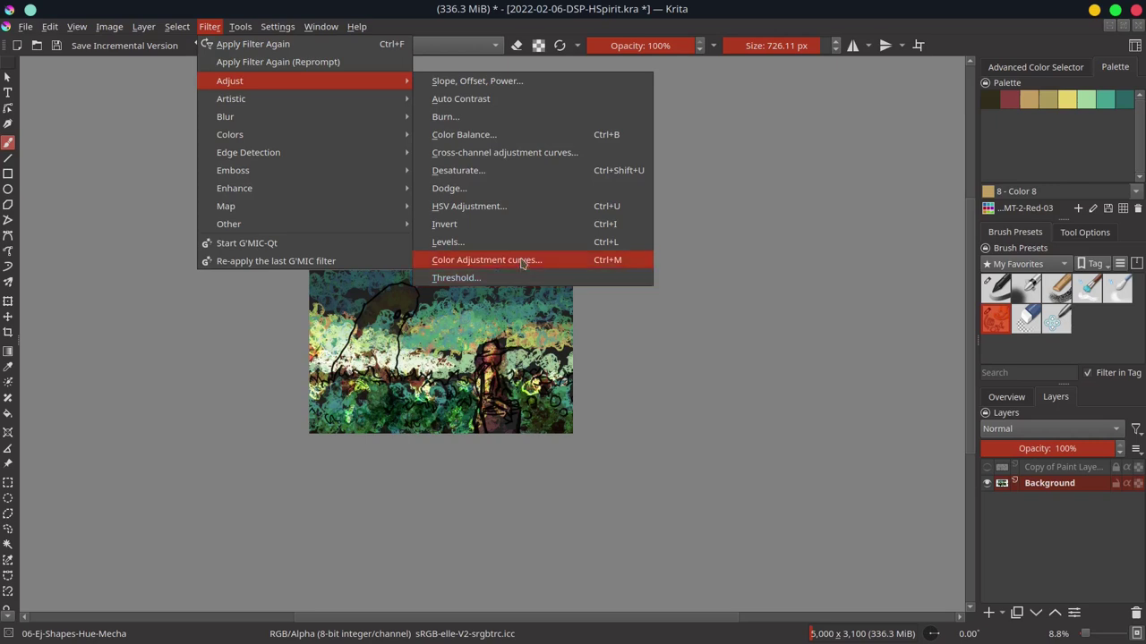
- Apply Color Adjustment curves lowering RGBA output to 195 and maximum saturation to 85
click(530, 262)
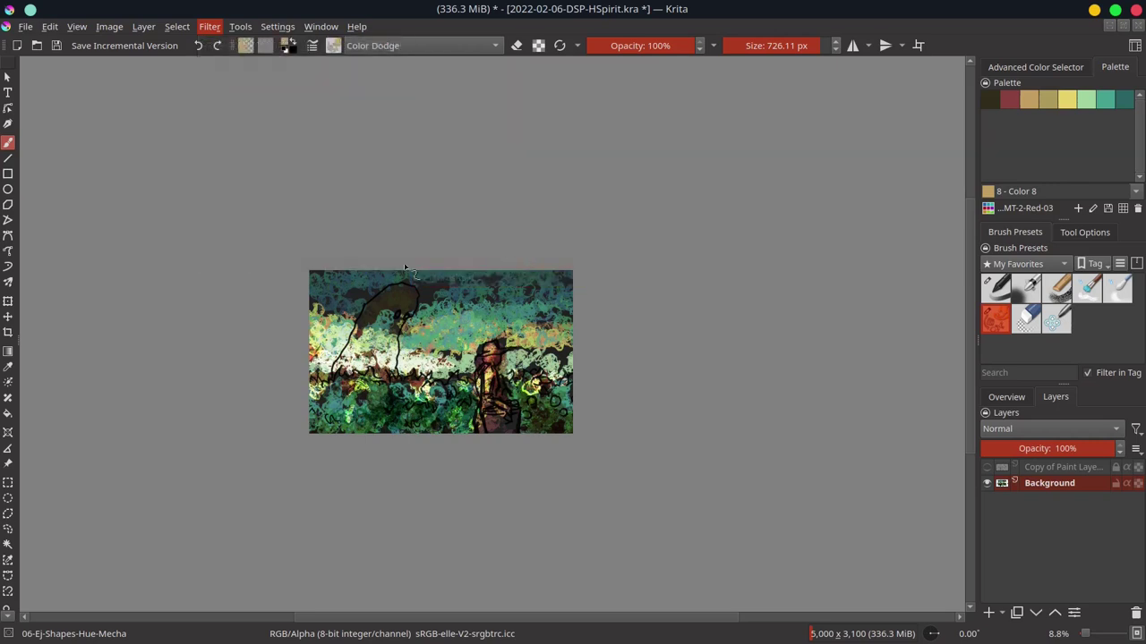
drag(315, 211, 316, 252)
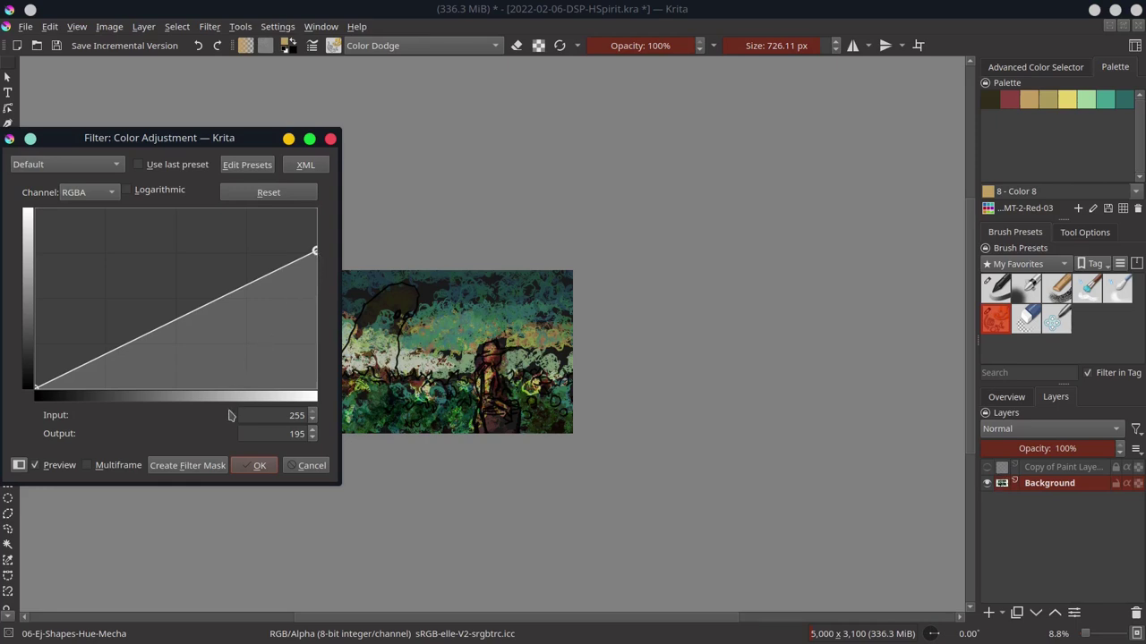
click(98, 195)
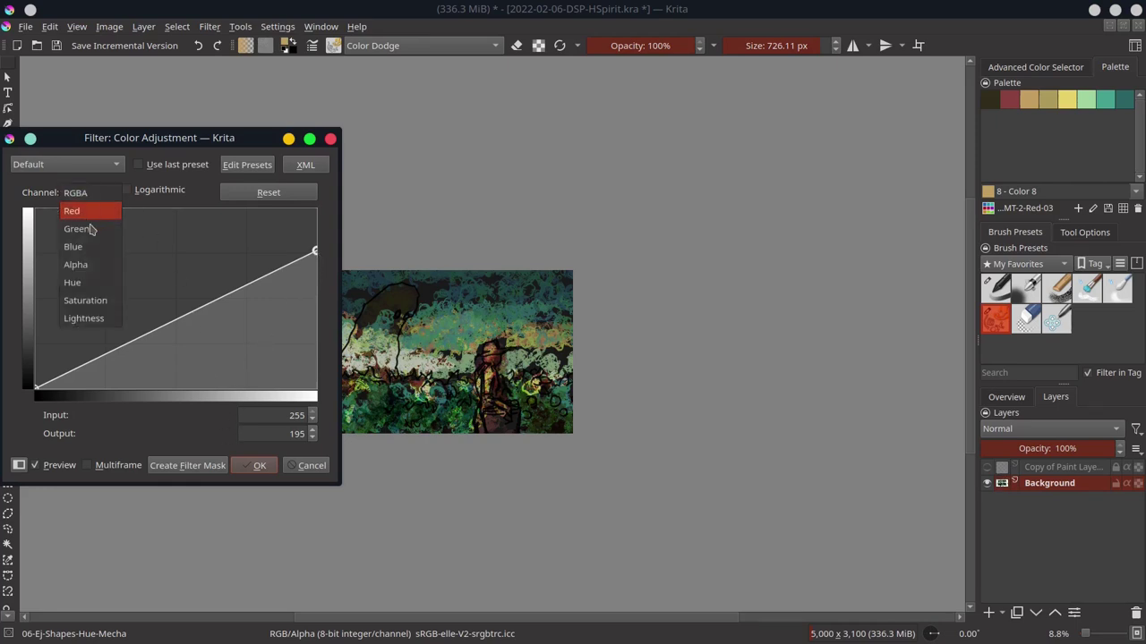
click(85, 301)
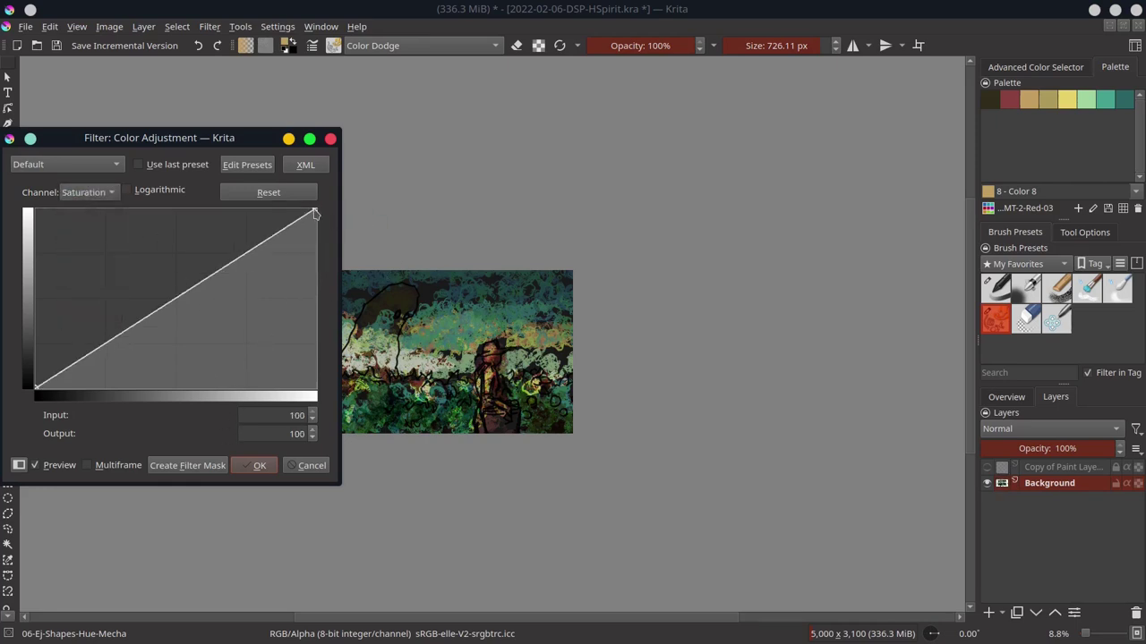
drag(315, 213, 307, 235)
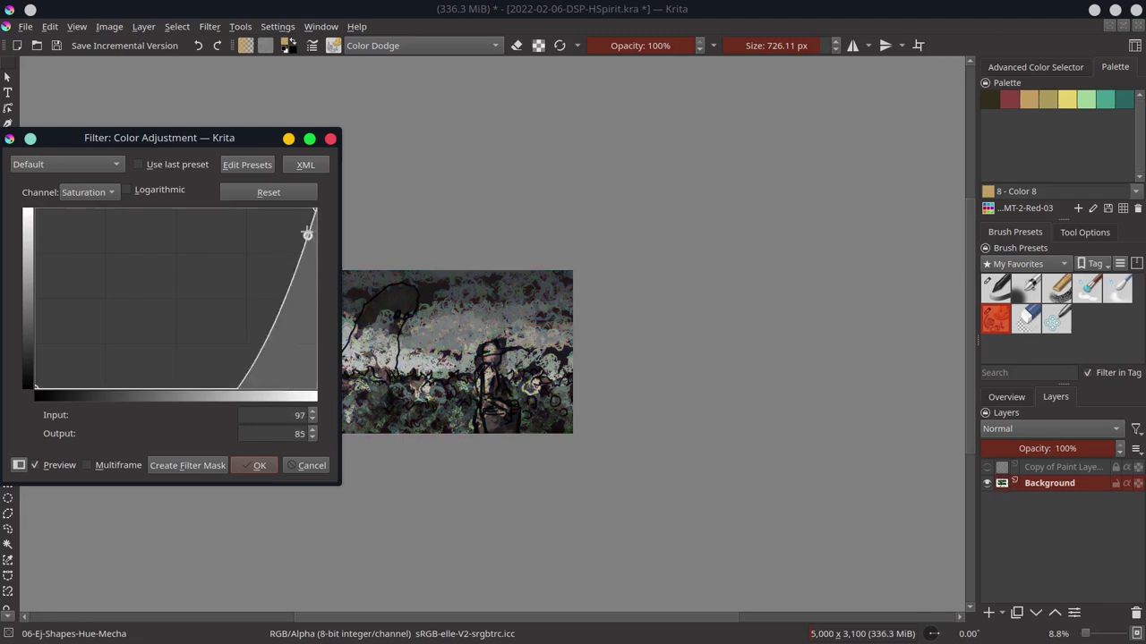
click(305, 194)
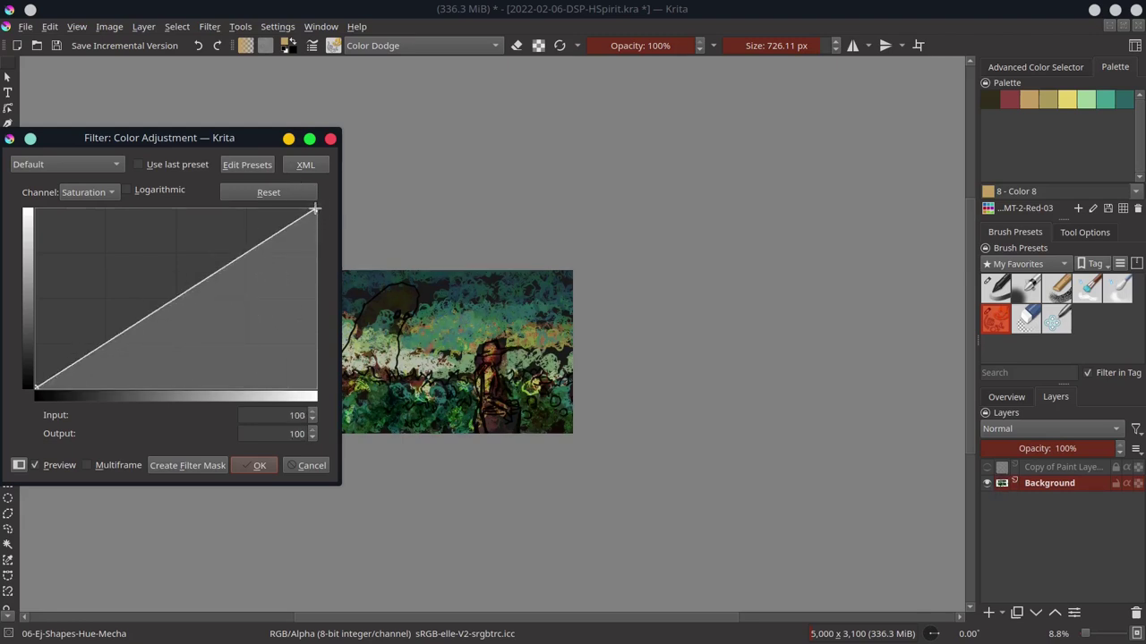
drag(315, 210, 315, 228)
click(260, 467)
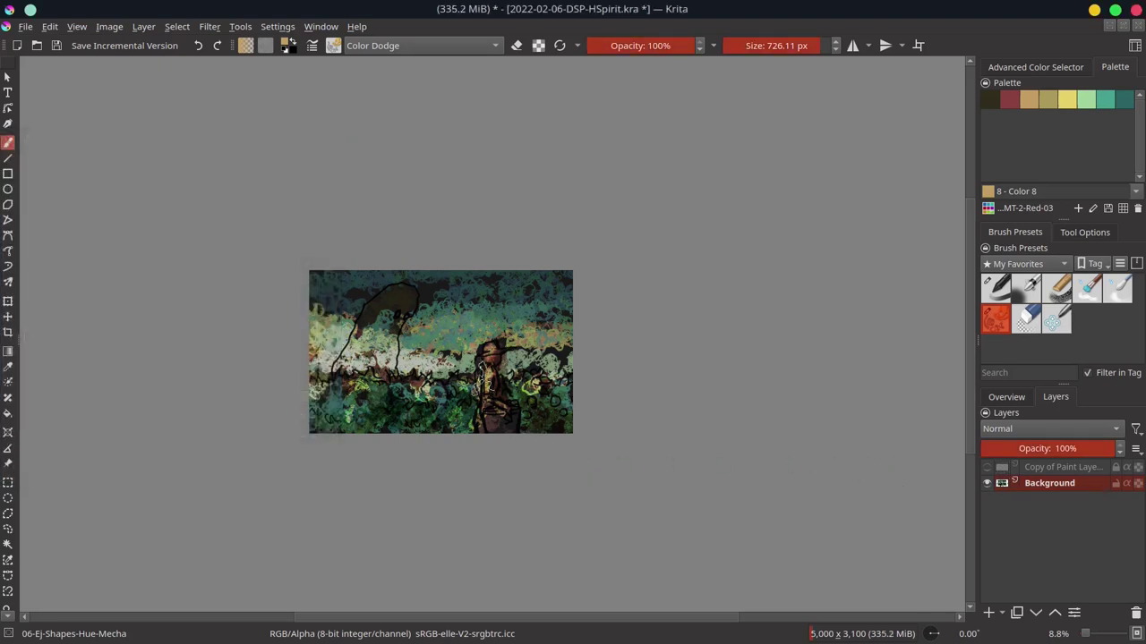
- Dodge-brighten the figure, save, then sweep broad light-green Color Dodge strokes across the upper sky
mouse_move(480, 375)
mouse_down()
mouse_move(483, 394)
mouse_move(502, 358)
mouse_move(461, 399)
mouse_move(354, 394)
mouse_move(437, 428)
mouse_move(407, 394)
mouse_move(367, 394)
mouse_move(344, 376)
mouse_move(311, 384)
mouse_move(546, 394)
mouse_move(555, 405)
mouse_move(506, 390)
mouse_move(488, 433)
mouse_up()
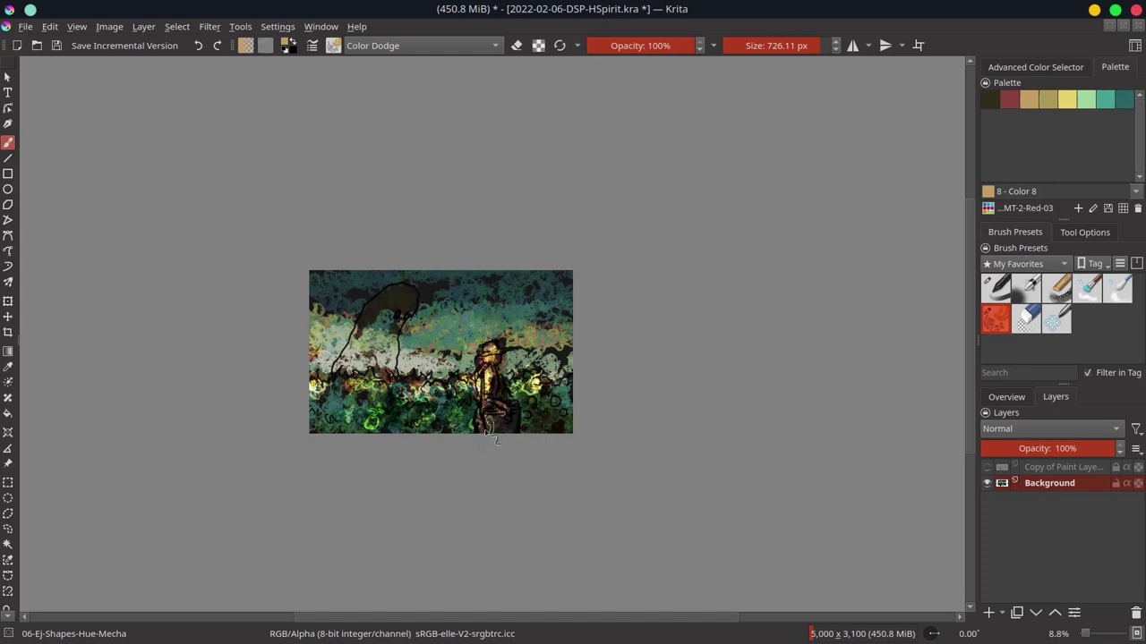
key(ctrl+s)
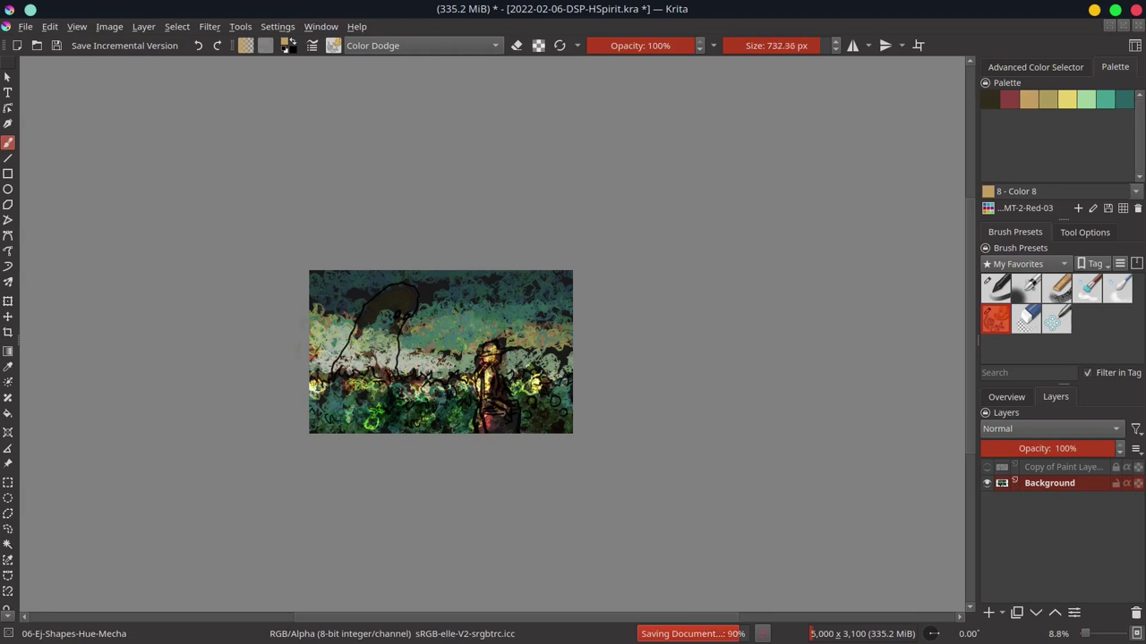
key(bracketright)
click(1085, 99)
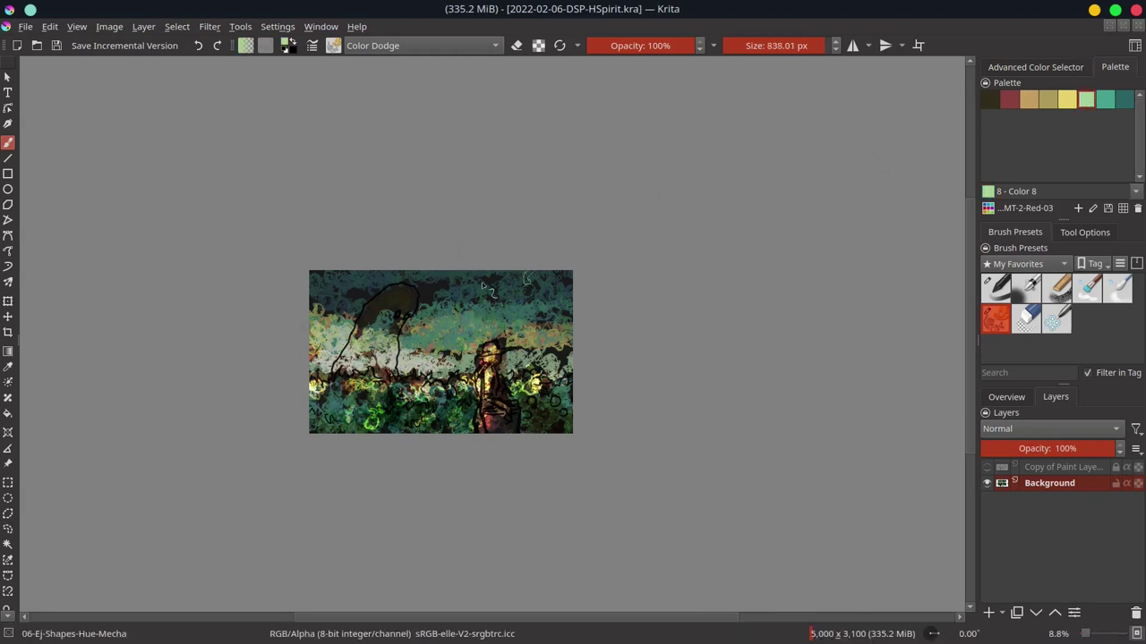
drag(316, 331, 329, 363)
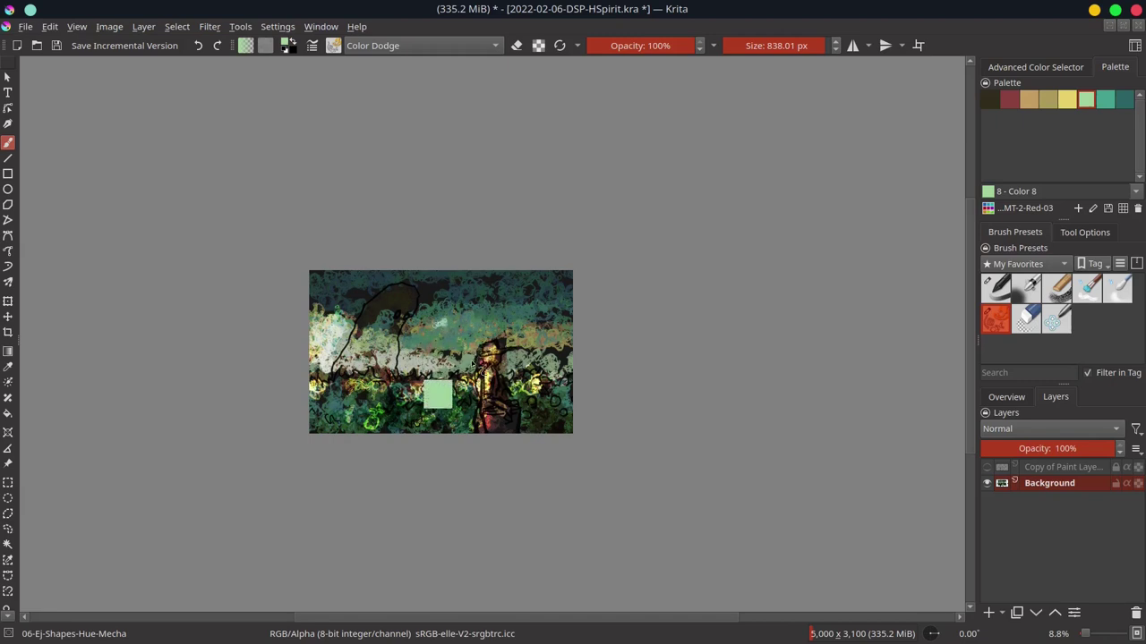
key(ctrl+z)
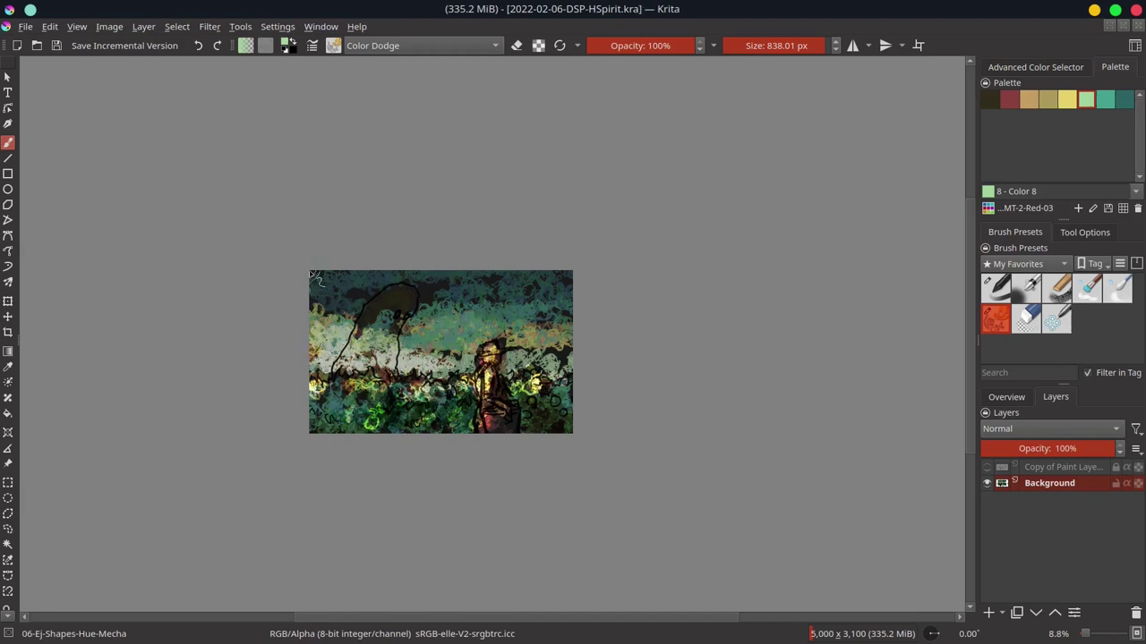
mouse_move(331, 304)
mouse_down()
mouse_move(383, 280)
mouse_move(469, 333)
mouse_up()
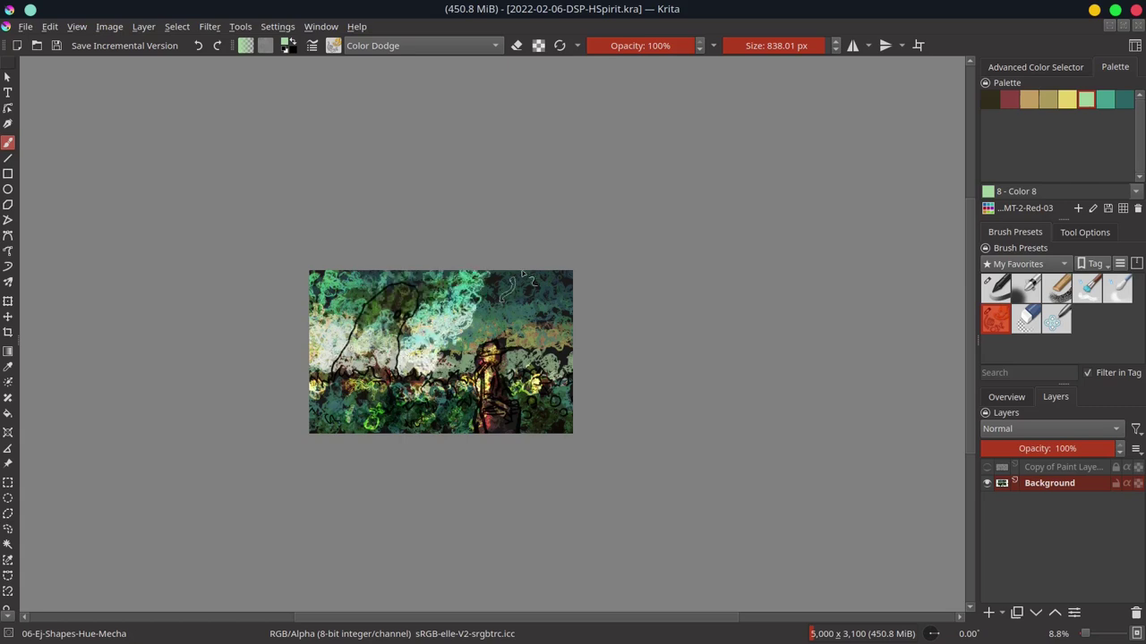
mouse_move(470, 333)
mouse_down()
mouse_move(567, 309)
mouse_move(557, 381)
mouse_move(585, 242)
mouse_up()
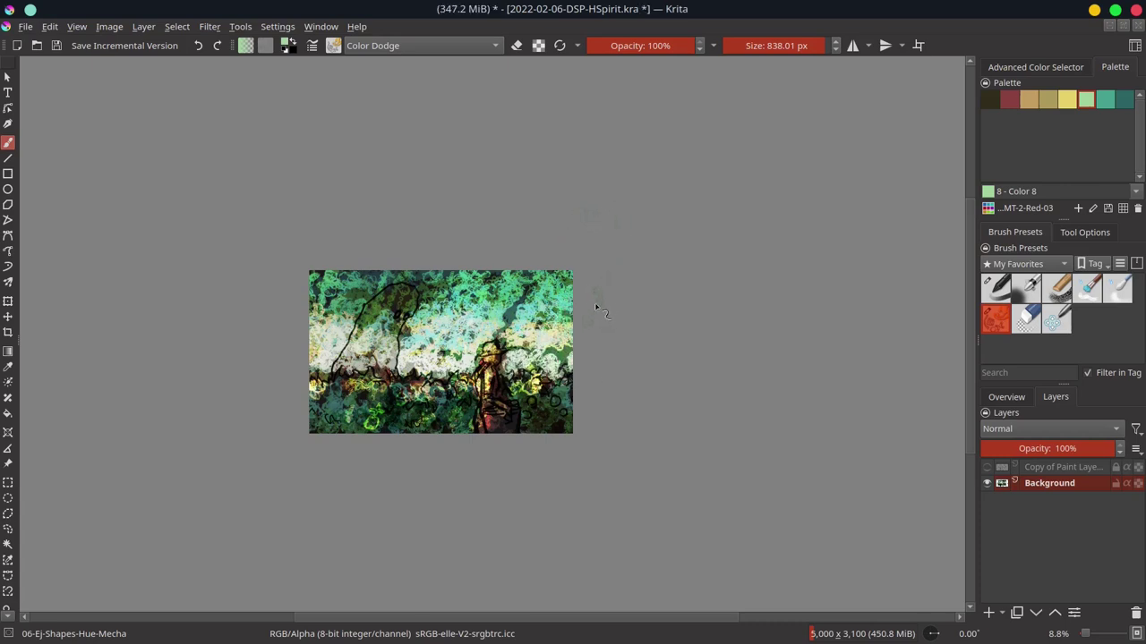
- Return the brush to Normal blending with the teal Color 9 palette swatch
click(421, 44)
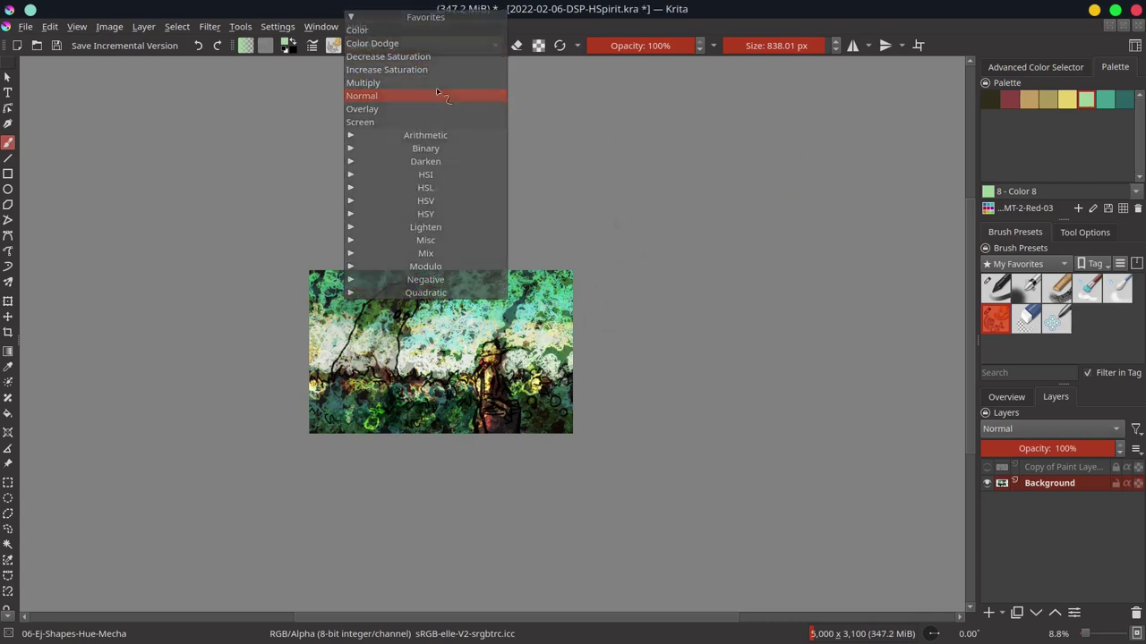
click(420, 93)
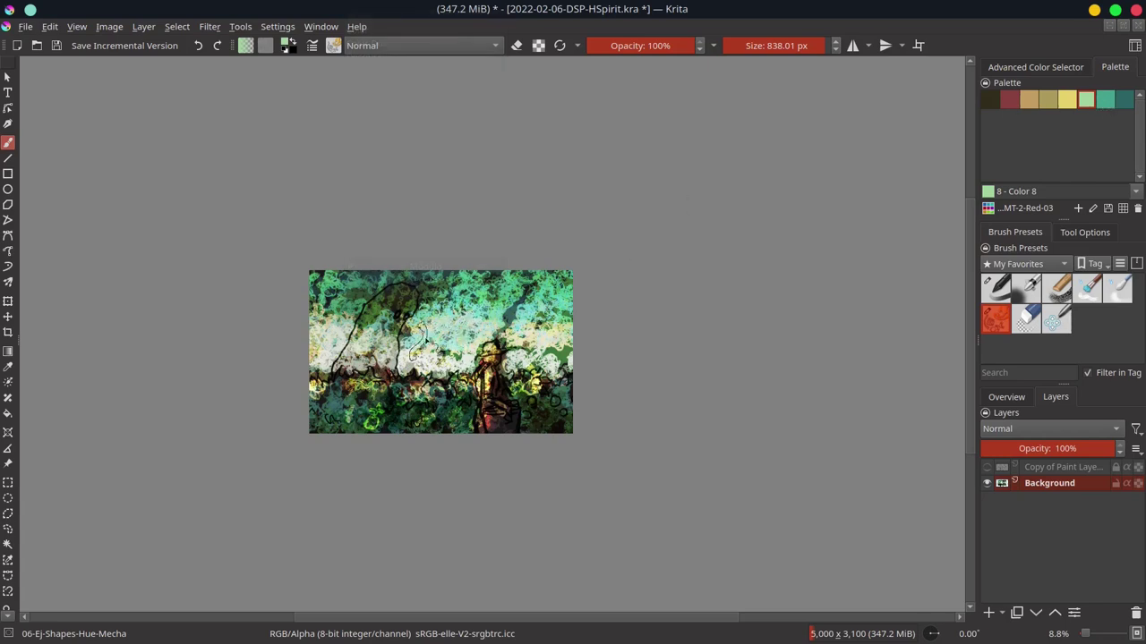
click(1108, 102)
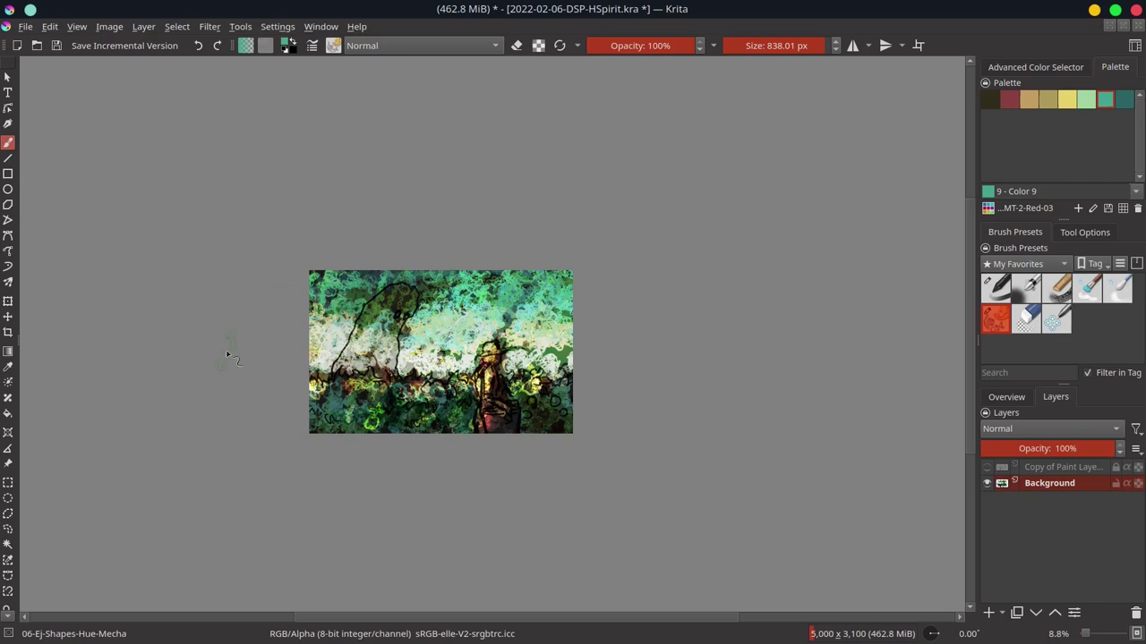
- Save the painting and bring up the Overview docker's canvas thumbnail
key(ctrl+s)
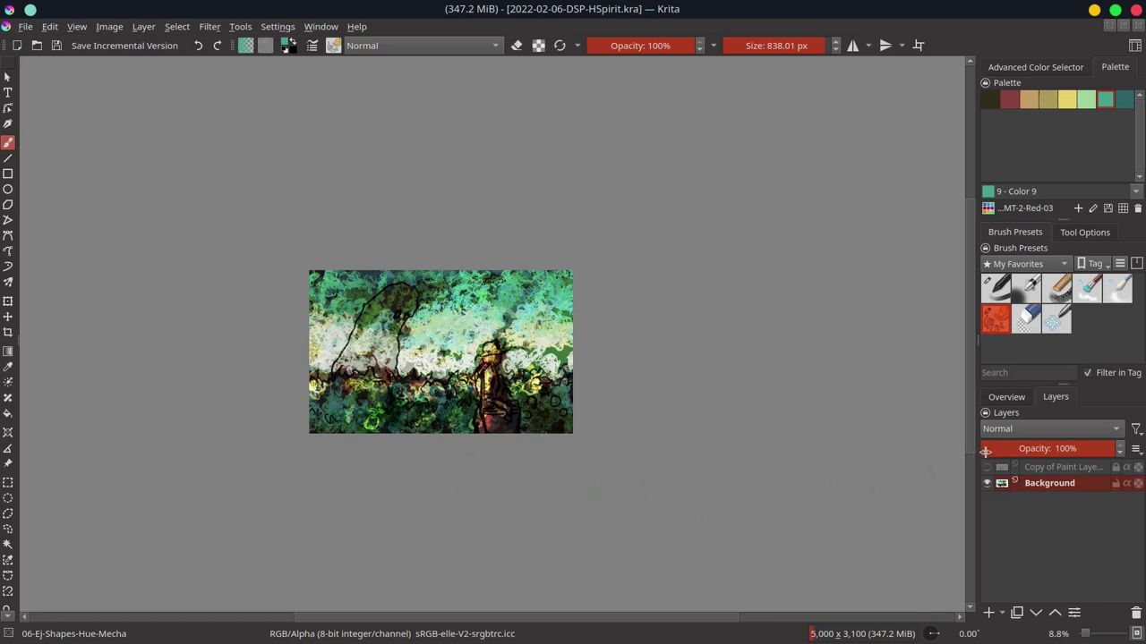
click(1125, 484)
click(1018, 399)
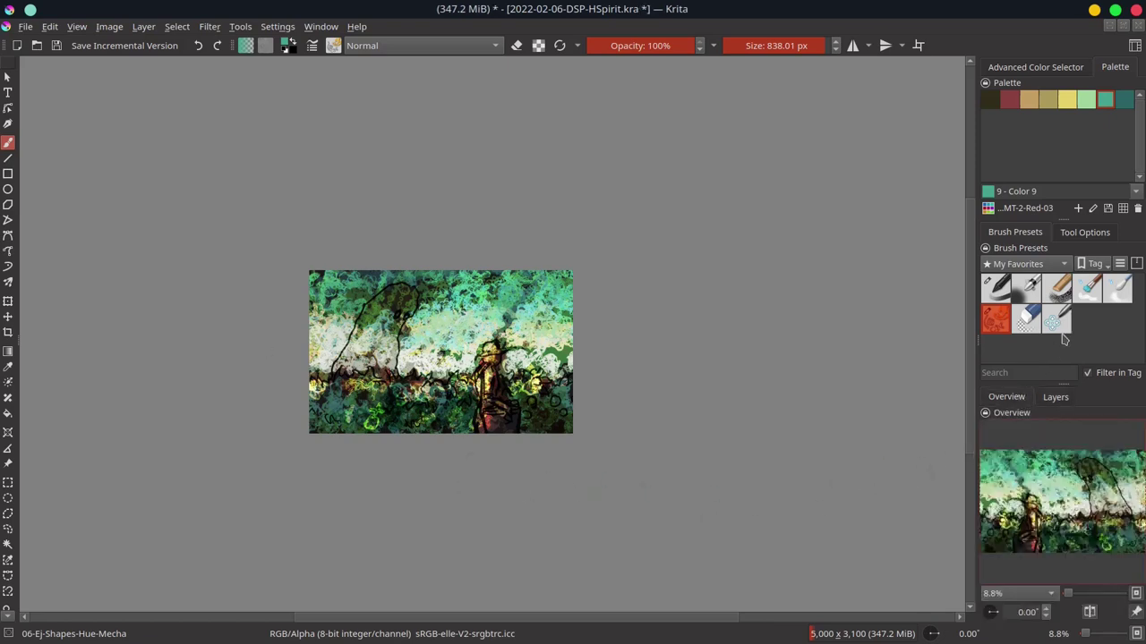
- Load the 04-Ej-Blender-Textured brush at about 113 px and paint darker teal into the upper-left sky
click(1086, 288)
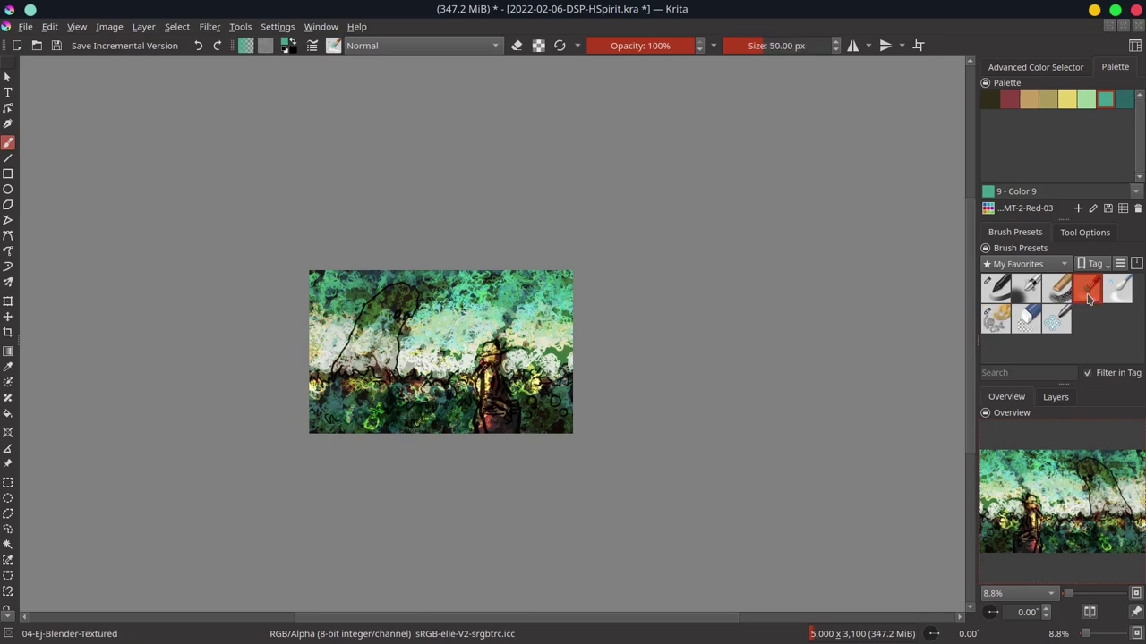
mouse_move(331, 349)
mouse_down()
mouse_move(387, 351)
mouse_move(358, 342)
mouse_move(337, 345)
mouse_move(399, 358)
mouse_move(318, 353)
mouse_move(345, 326)
mouse_move(318, 282)
mouse_move(333, 300)
mouse_move(341, 287)
mouse_up()
mouse_move(353, 280)
mouse_down()
mouse_move(358, 294)
mouse_move(385, 284)
mouse_move(376, 281)
mouse_move(383, 327)
mouse_move(421, 336)
mouse_move(394, 333)
mouse_move(421, 324)
mouse_move(399, 299)
mouse_move(371, 294)
mouse_move(393, 297)
mouse_move(370, 306)
mouse_move(414, 301)
mouse_move(358, 336)
mouse_move(404, 300)
mouse_move(399, 320)
mouse_move(386, 310)
mouse_move(387, 335)
mouse_up()
key(bracketleft)
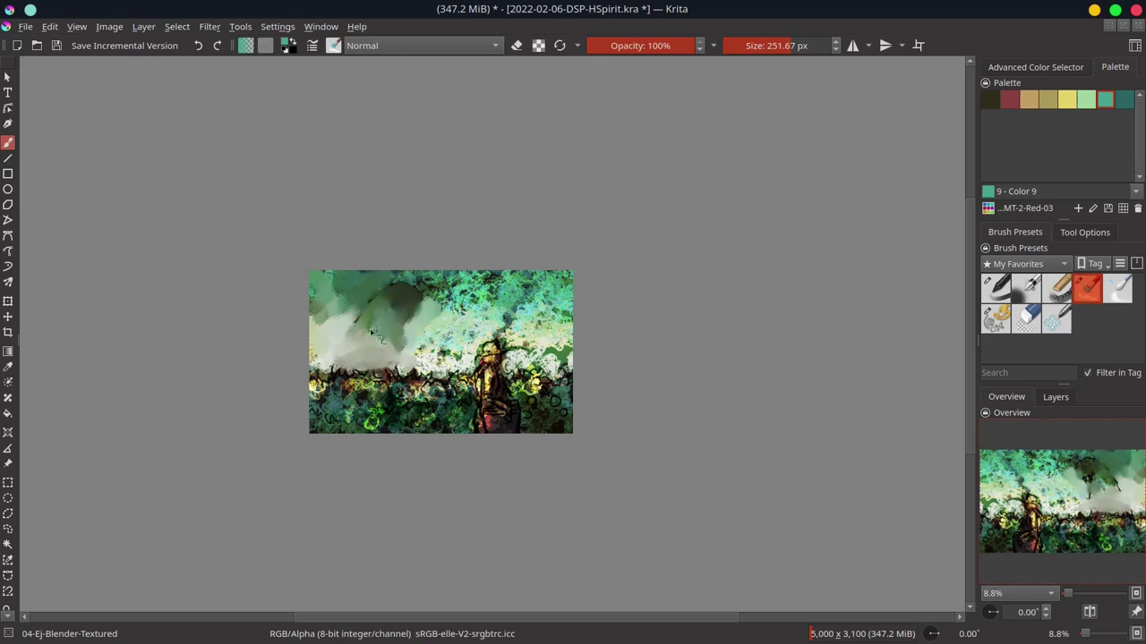
- Smudge the foliage band, soften the central and top sky with pale green, and add a yellow stroke
key(bracketright)
mouse_move(324, 357)
mouse_down()
mouse_move(329, 372)
mouse_move(359, 376)
mouse_up()
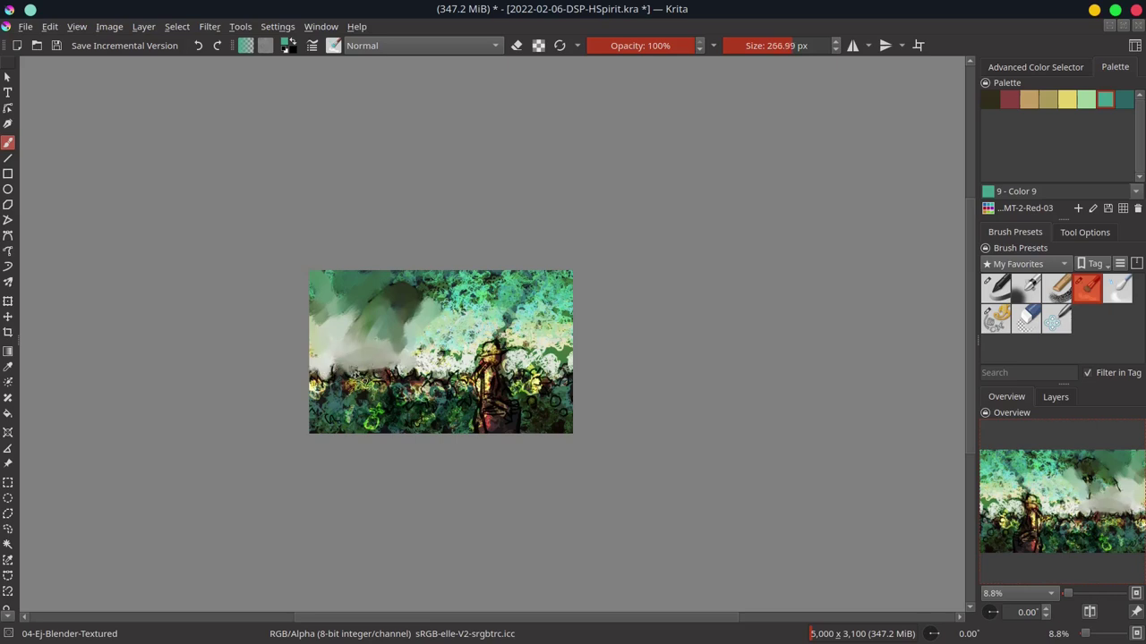
key(bracketright)
key(bracketright)
key(bracketright)
mouse_move(437, 331)
mouse_down()
mouse_move(431, 295)
mouse_move(462, 284)
mouse_move(498, 301)
mouse_move(466, 282)
mouse_move(472, 313)
mouse_up()
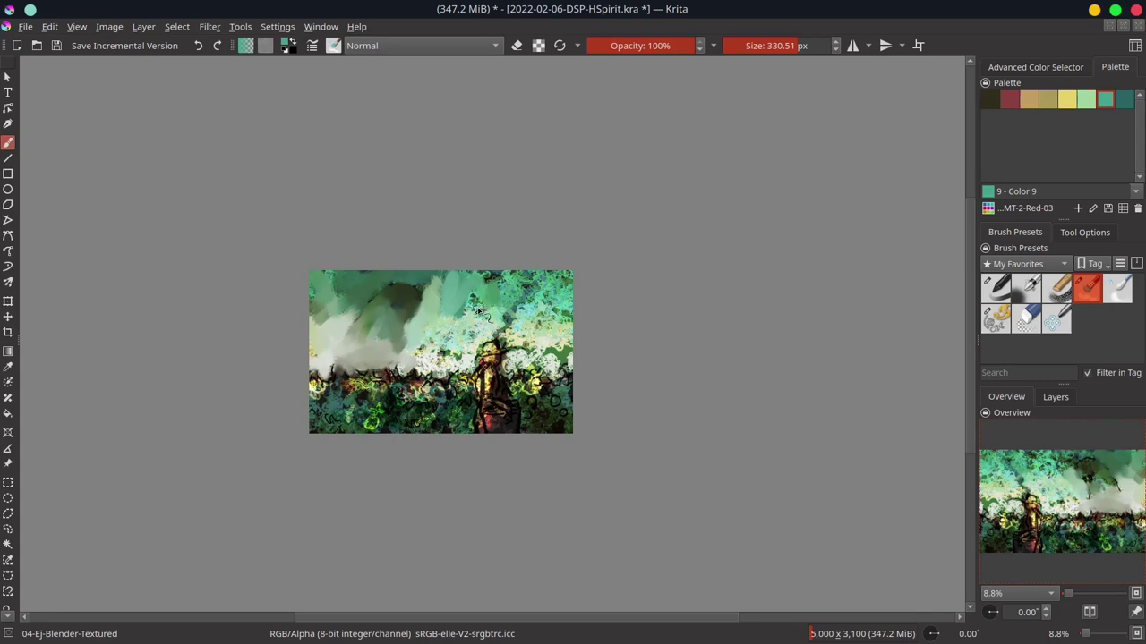
key(bracketright)
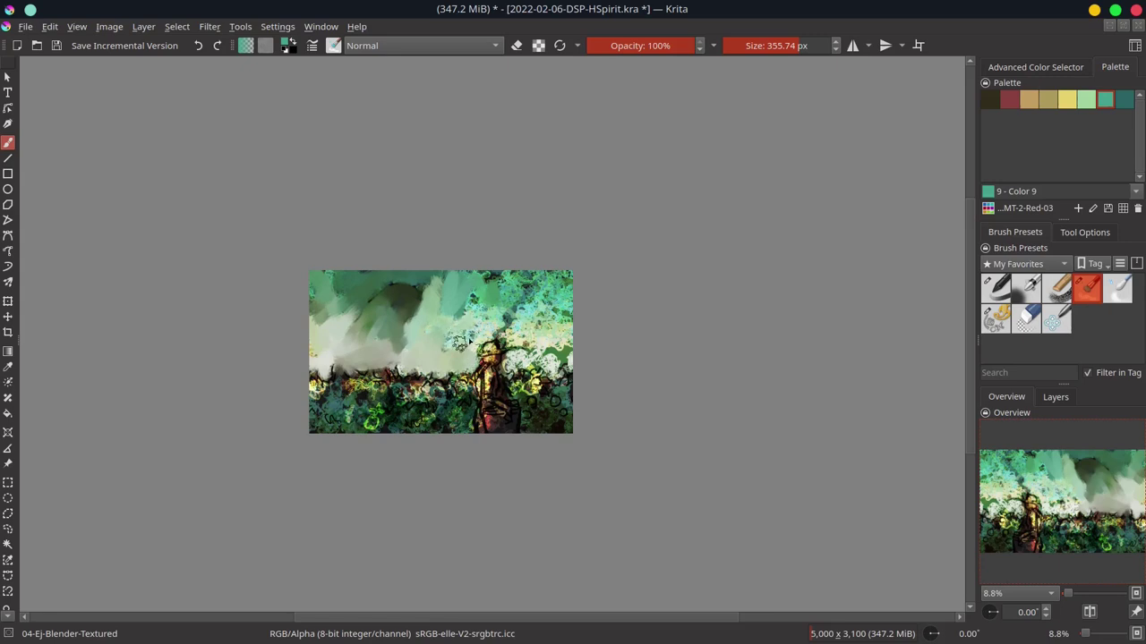
mouse_move(481, 291)
mouse_down()
mouse_move(501, 331)
mouse_move(553, 367)
mouse_move(528, 268)
mouse_up()
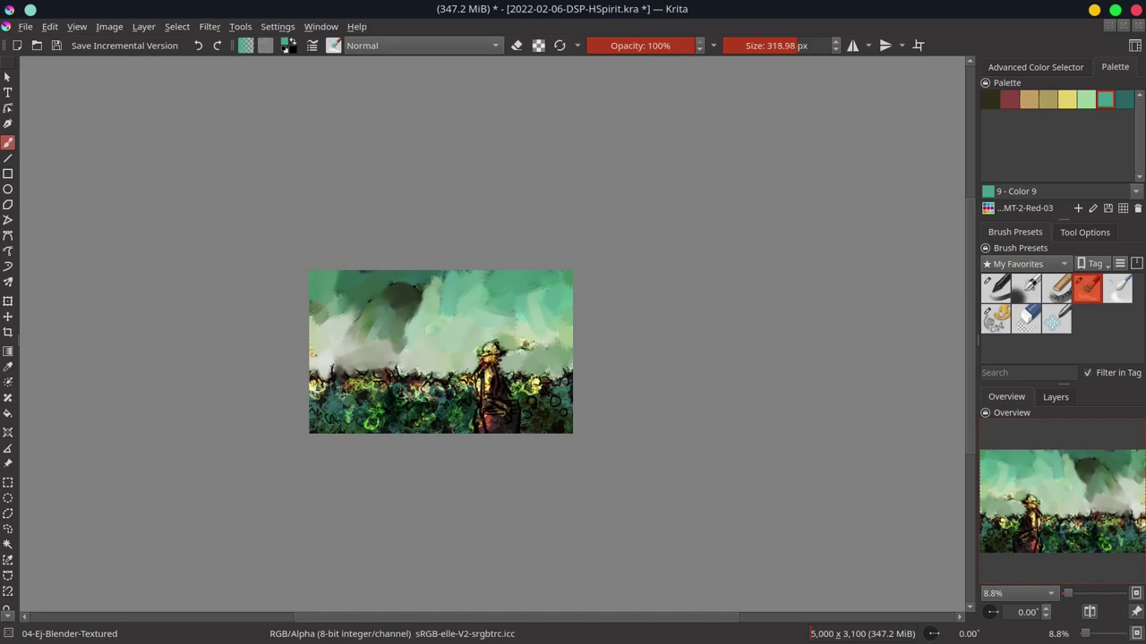
key(bracketleft)
key(bracketleft)
mouse_move(333, 380)
mouse_down()
mouse_move(377, 386)
mouse_move(326, 394)
mouse_move(328, 422)
mouse_move(348, 409)
mouse_up()
- Load the 03-Ej-Chalk-Grainy brush with the tan Color 8 swatch in Multiply mode
click(1054, 288)
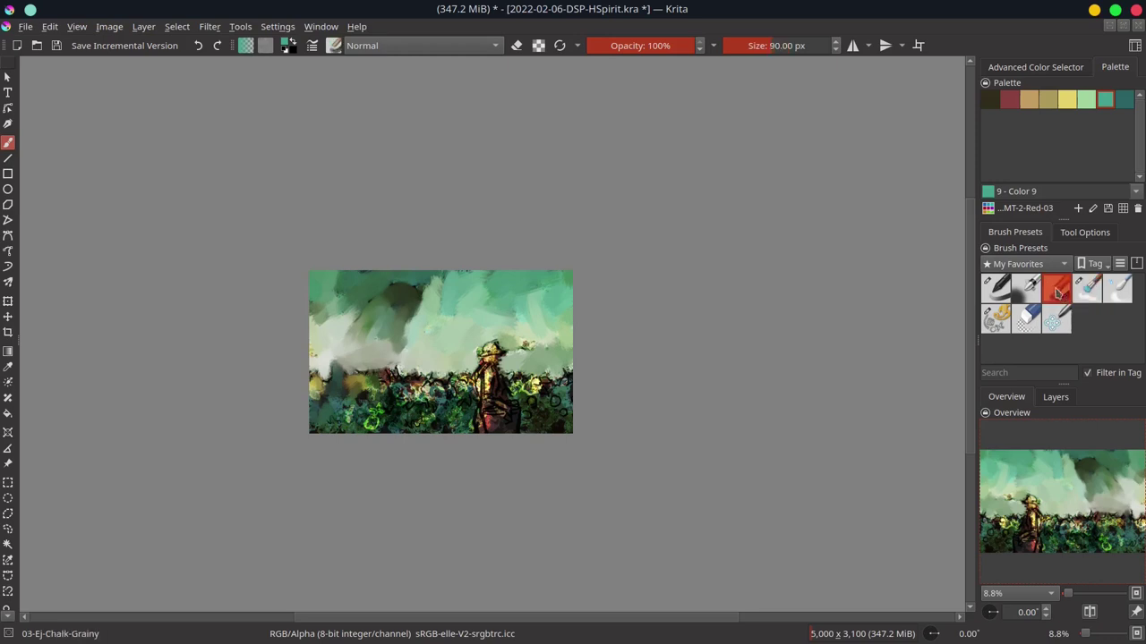
click(1029, 103)
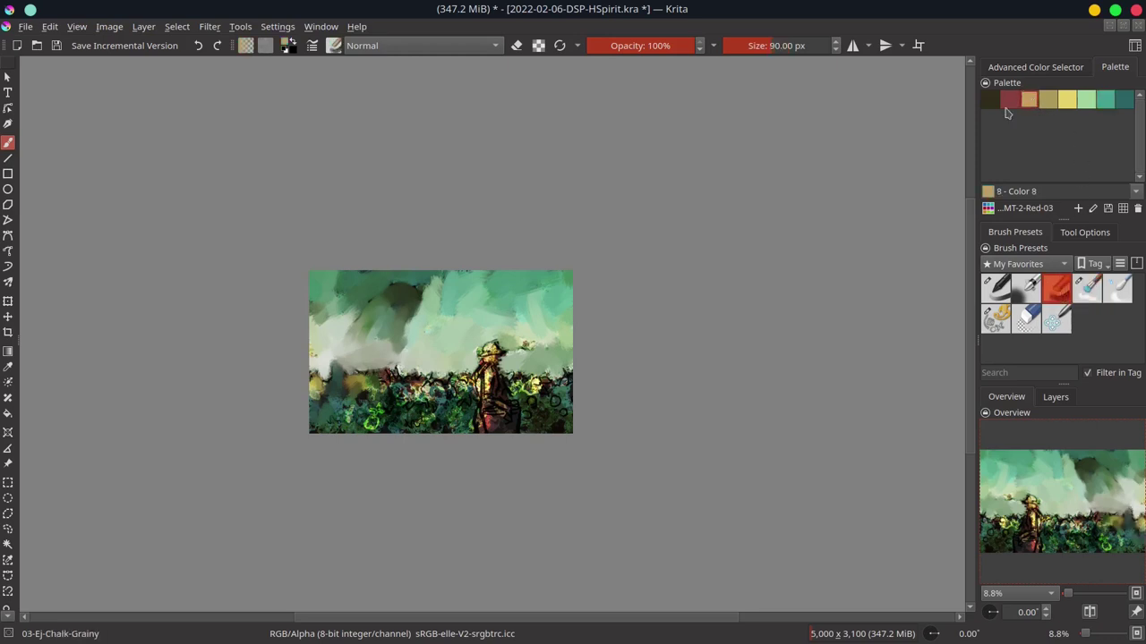
click(449, 48)
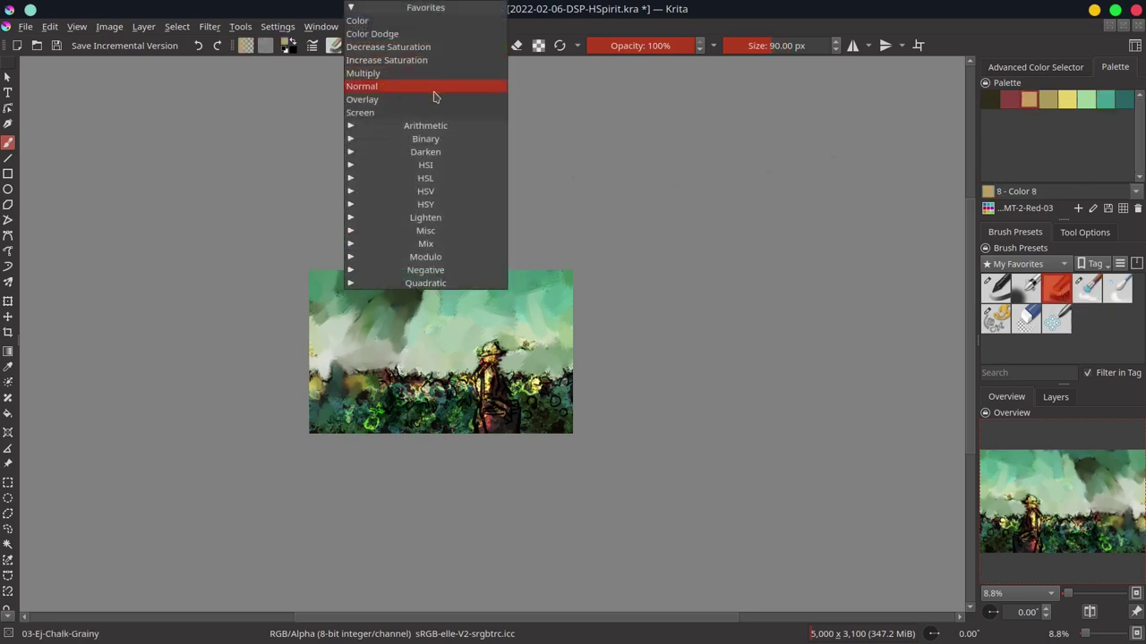
click(435, 74)
- Darken the lower-left and lower-right greenery at about 170 px, then return to Normal blending
drag(323, 418, 345, 421)
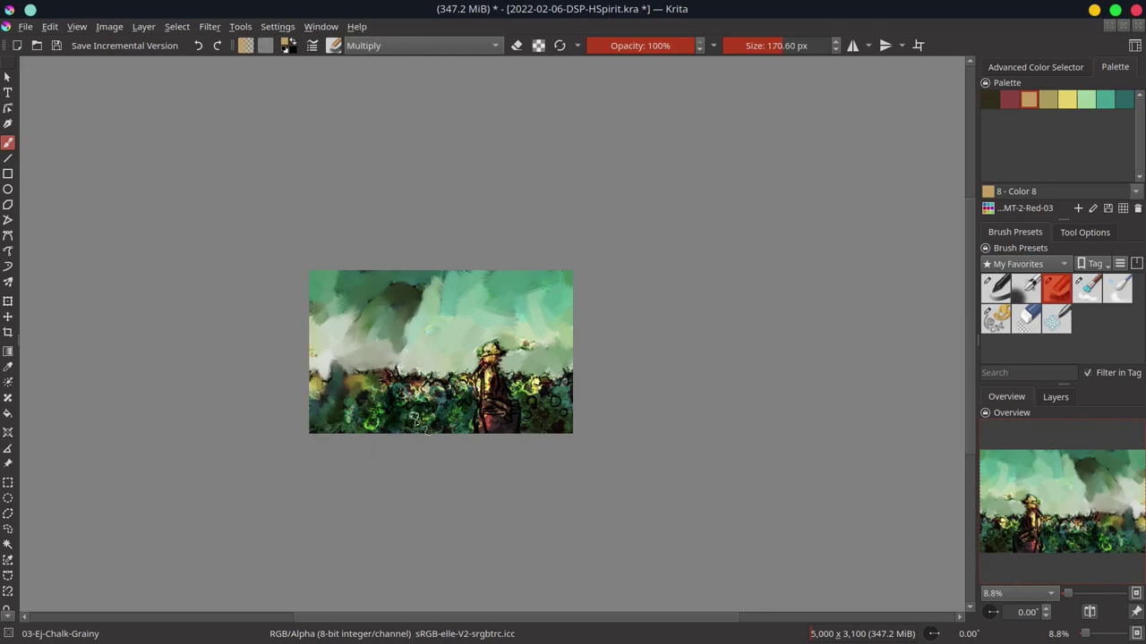
mouse_move(414, 419)
mouse_down()
mouse_move(375, 437)
mouse_move(325, 427)
mouse_up()
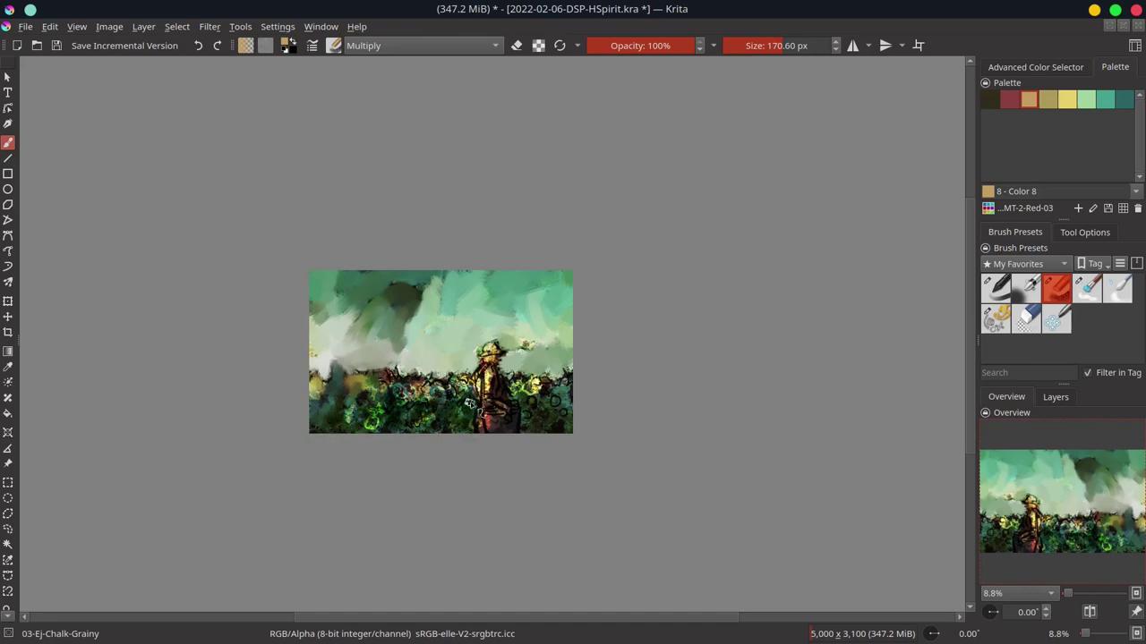
drag(528, 407, 578, 427)
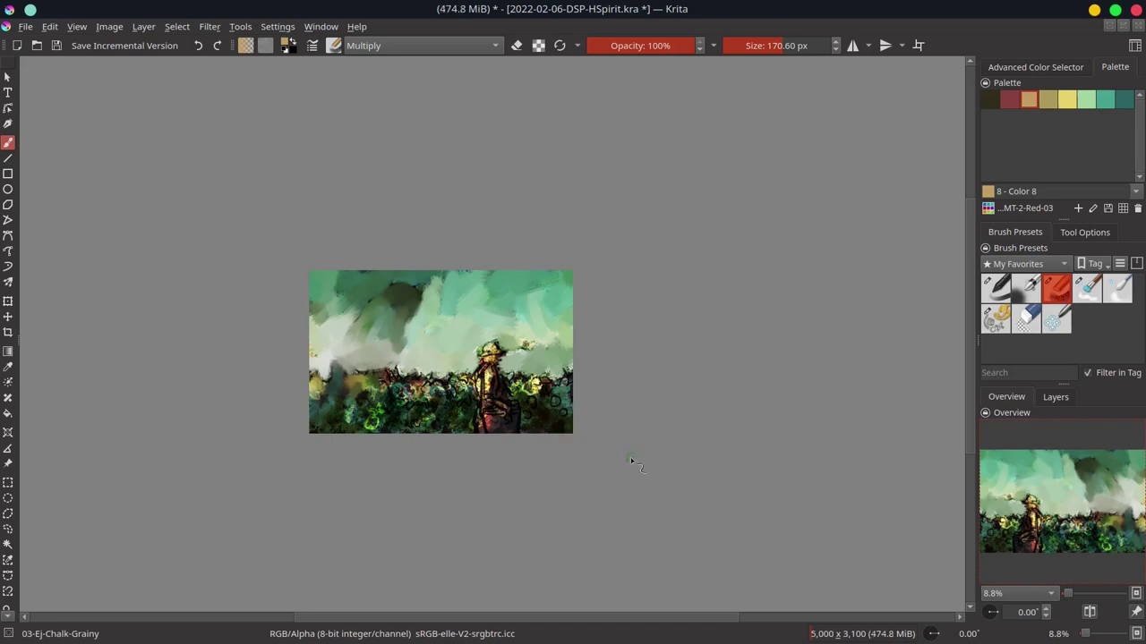
click(430, 49)
click(428, 85)
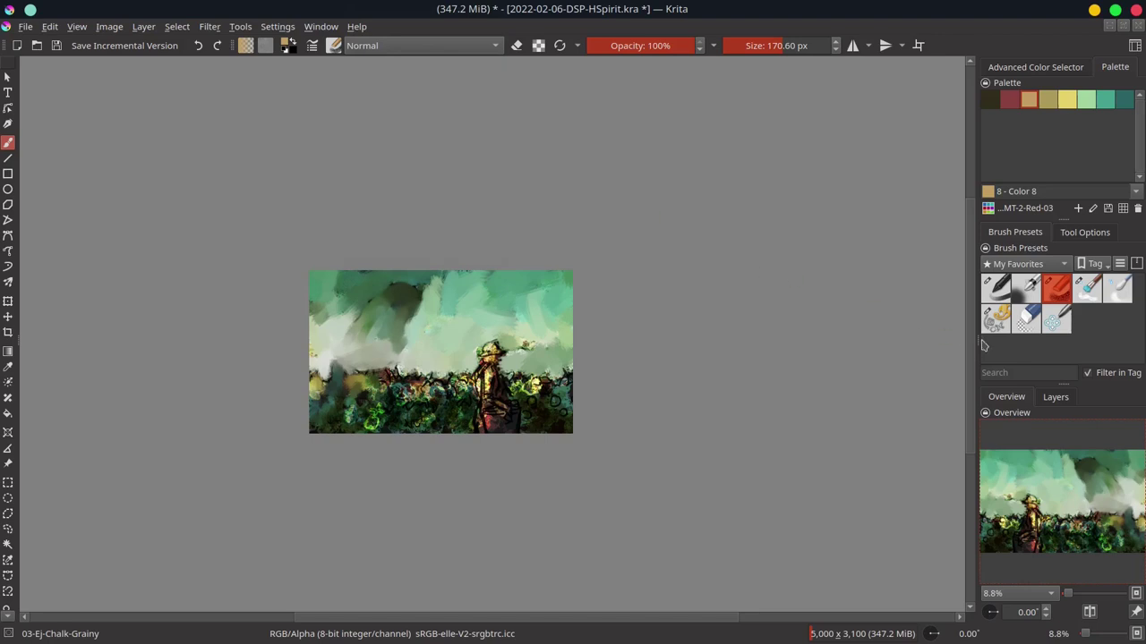
click(1039, 67)
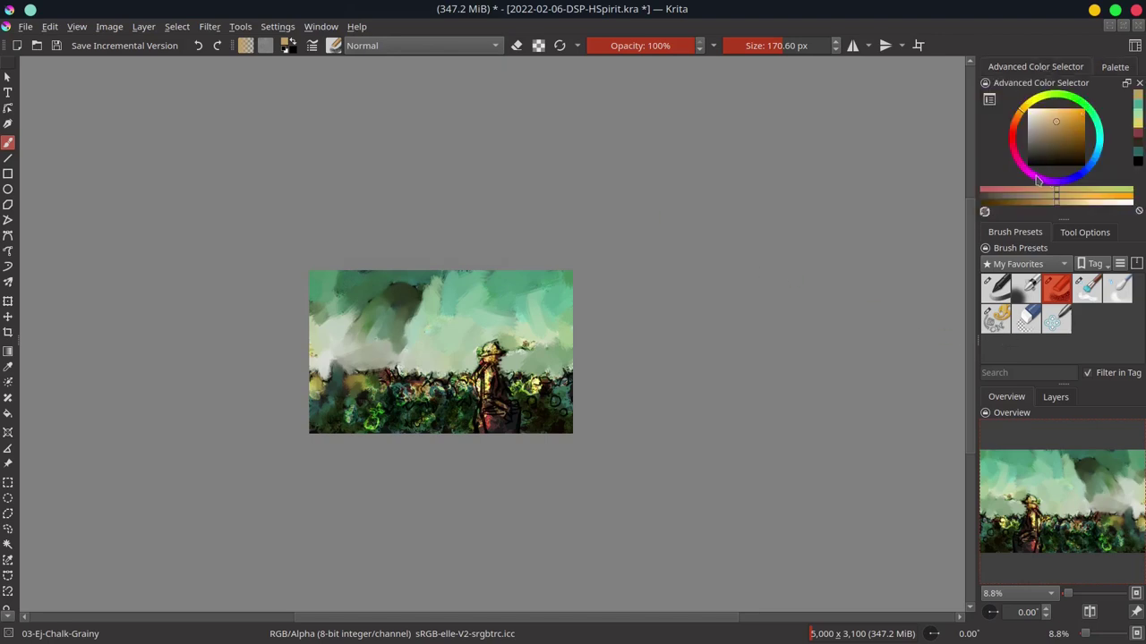
- Dab two muted purple flowers into the foliage right of the yellow figure, then load the blender brush
drag(1037, 180, 1052, 182)
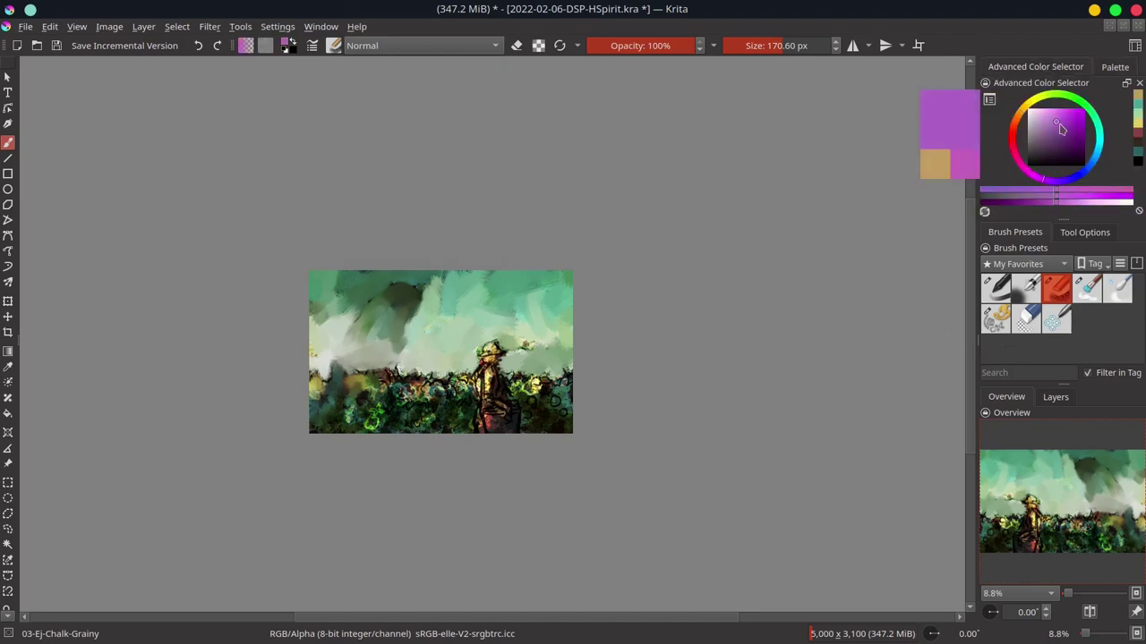
drag(1060, 130, 1065, 132)
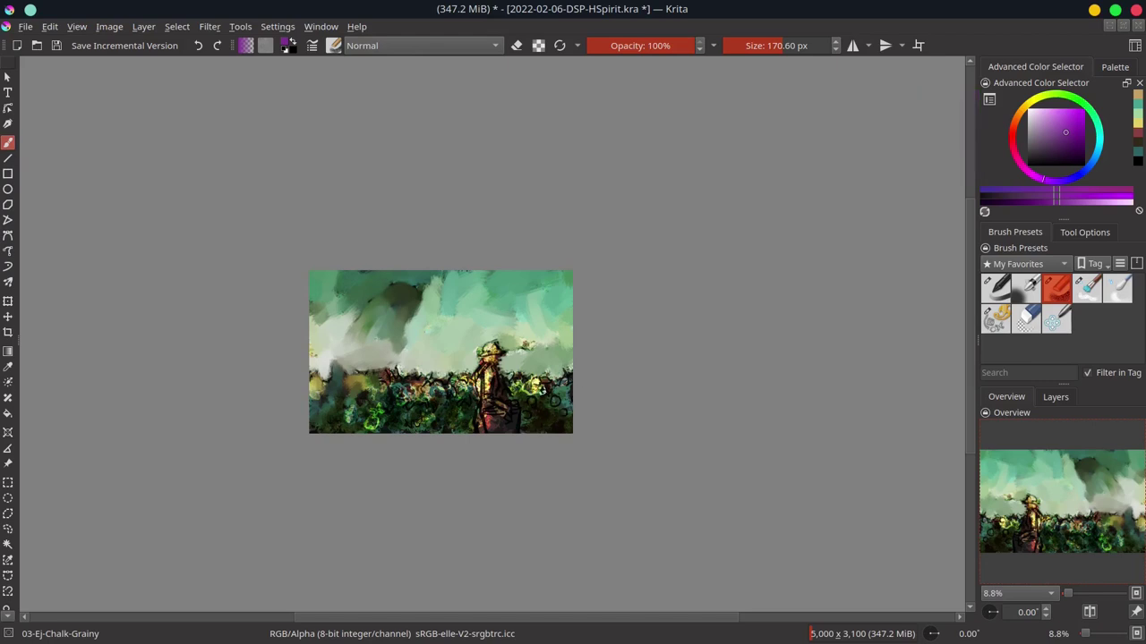
click(555, 403)
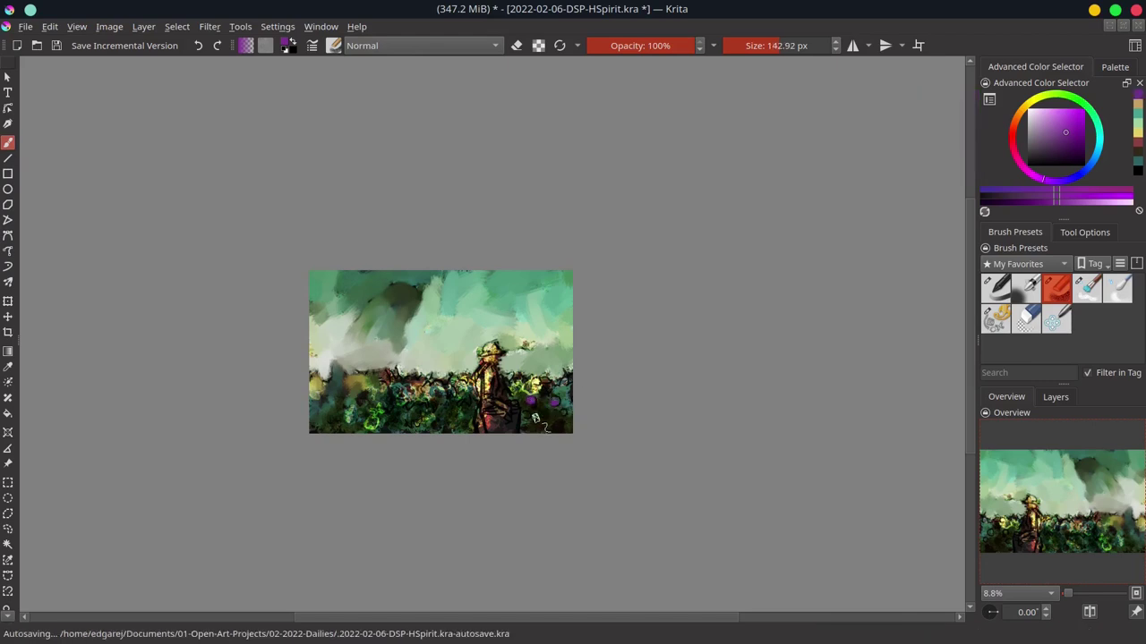
click(513, 402)
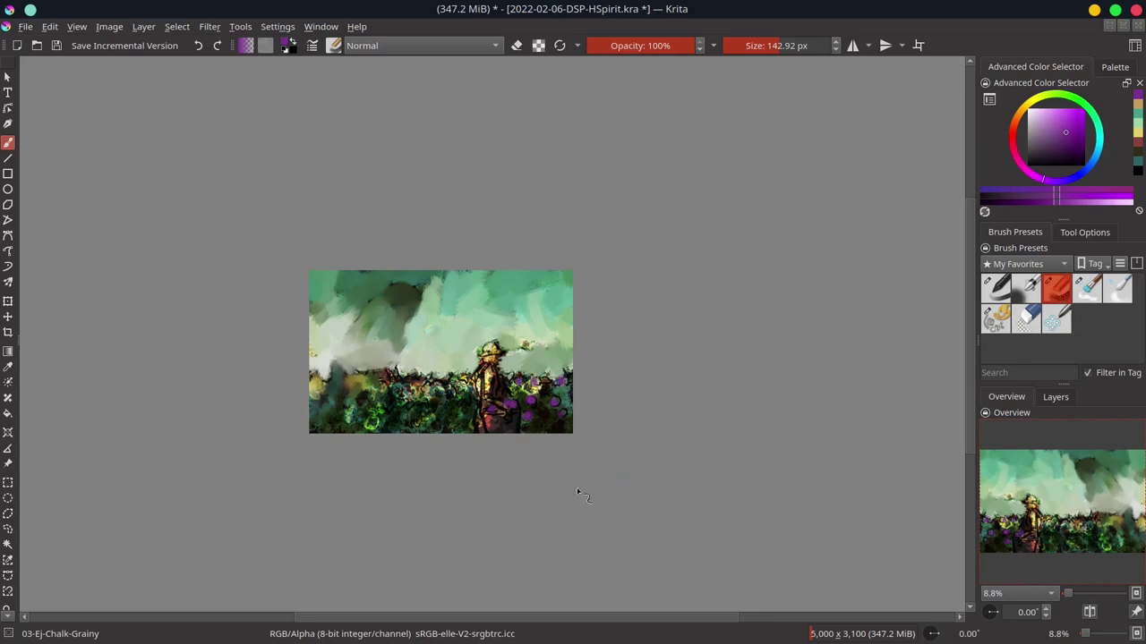
click(1087, 295)
drag(389, 404, 403, 381)
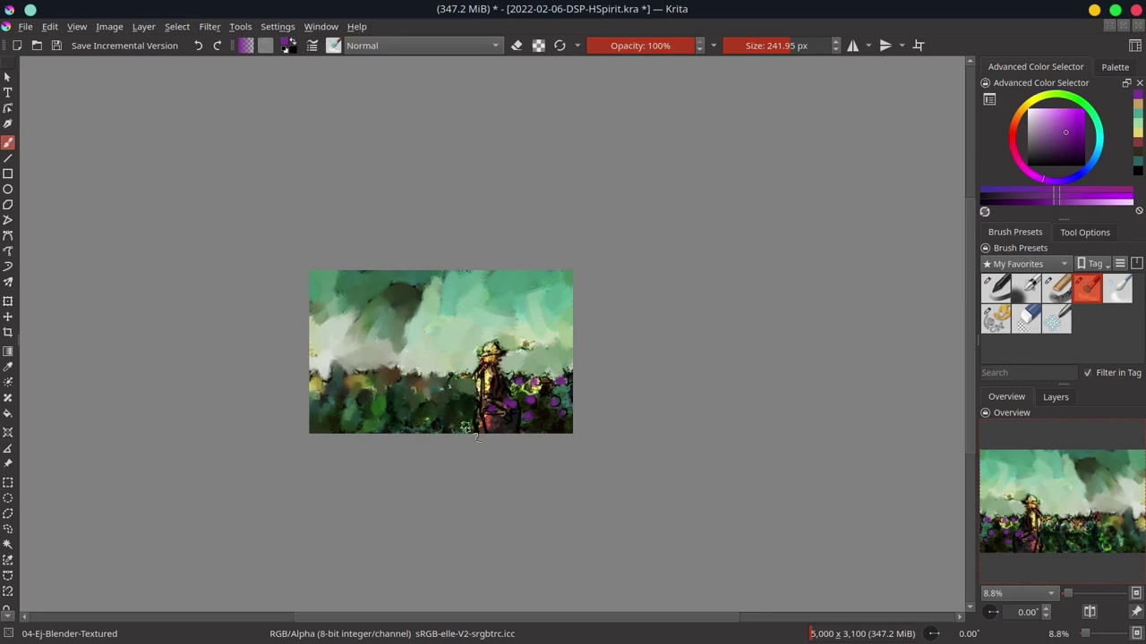
- Shrink the blender brush to about 197 px, blend over the figure's hat, head and purple flowers, and save
shift+drag(446, 427, 403, 434)
mouse_move(489, 411)
shift+mouse_down()
mouse_move(478, 393)
mouse_move(487, 383)
shift+mouse_up()
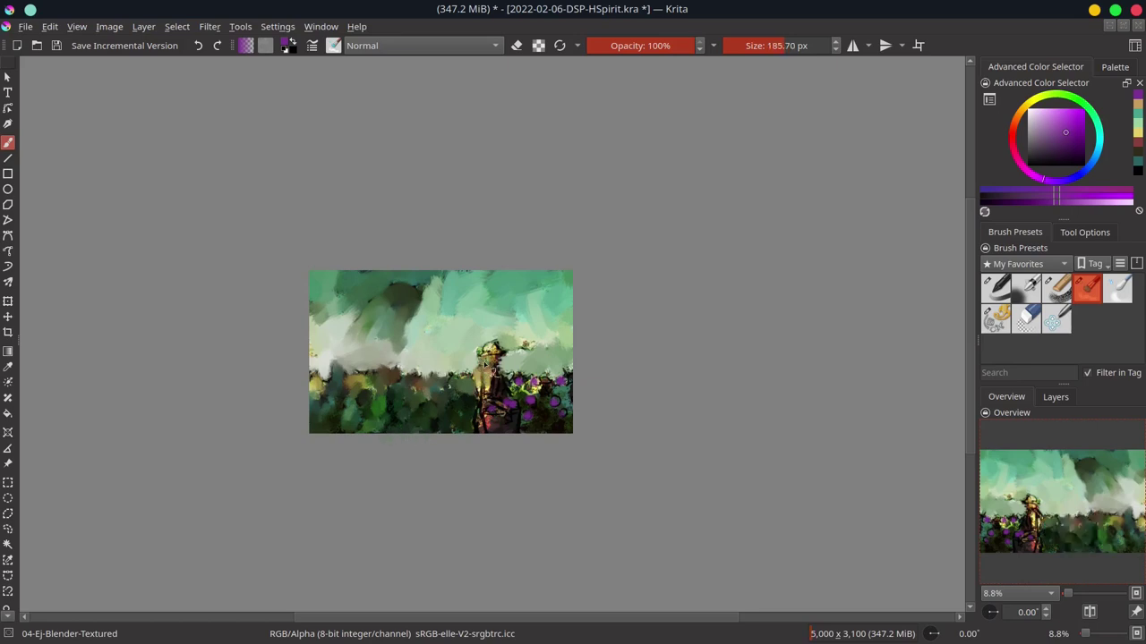
drag(493, 362, 498, 413)
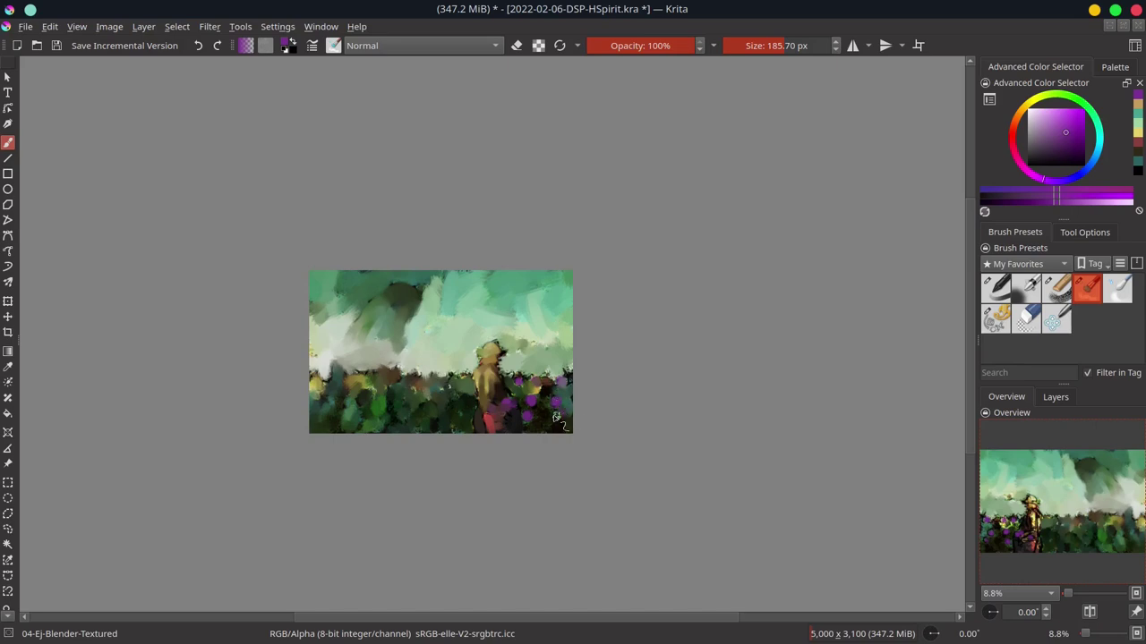
drag(555, 400, 528, 427)
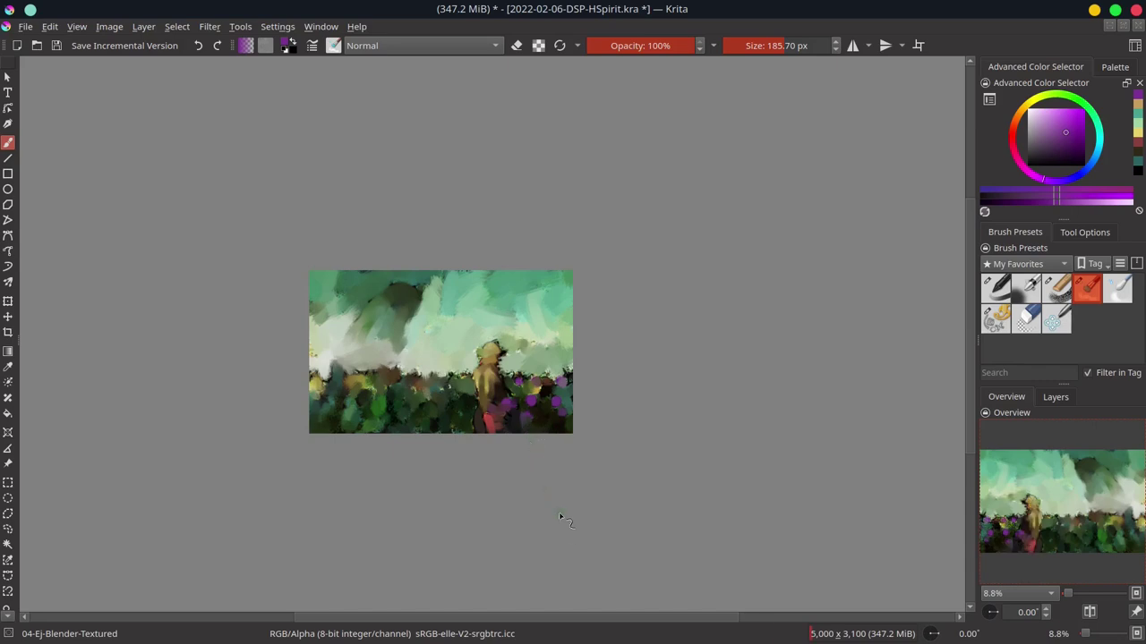
key(ctrl+s)
- Apply a Gaussian Blur with a 181.15 px radius to the whole painting
click(210, 26)
mouse_move(225, 116)
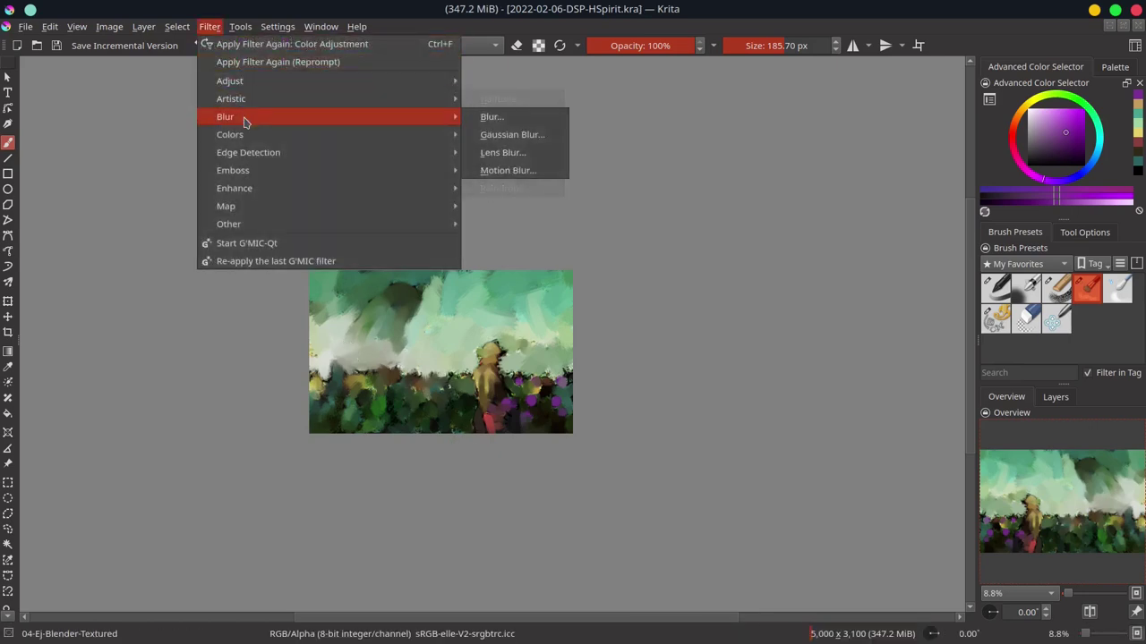
click(531, 135)
drag(219, 191, 213, 190)
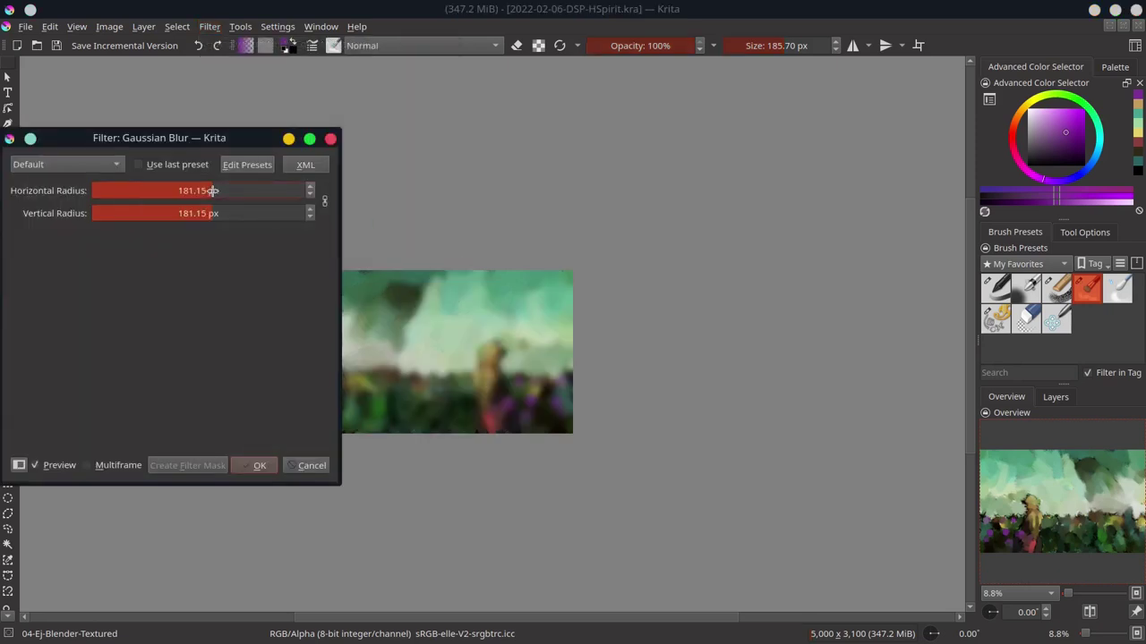
click(258, 465)
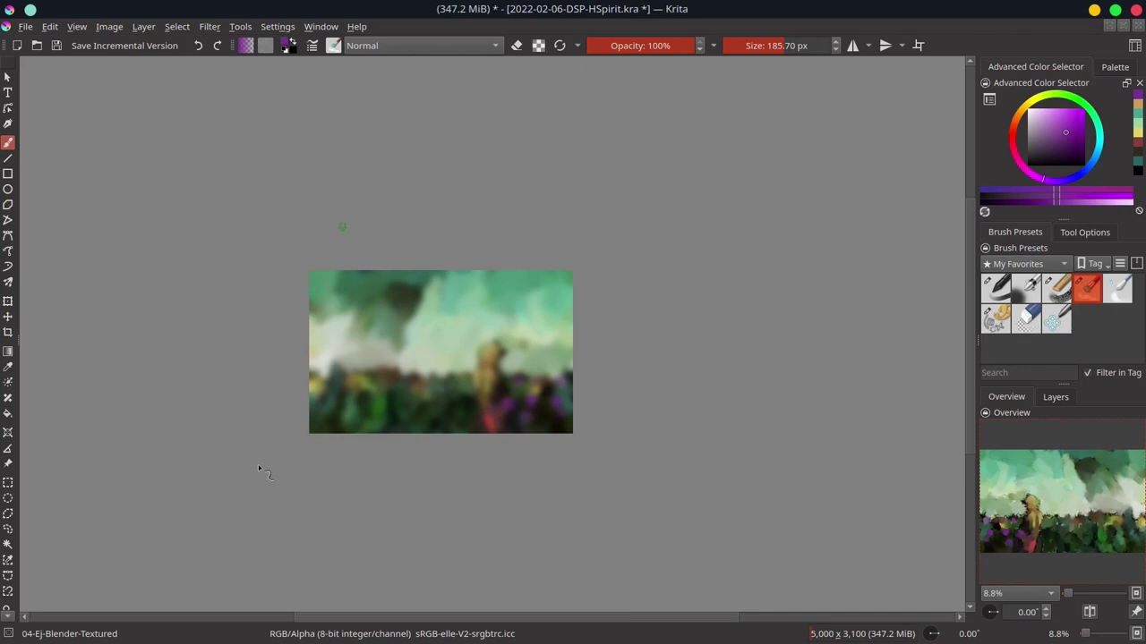
- With the Chalk-Grainy brush, sample a sky green and paint light-green strokes across the top sky
click(1049, 301)
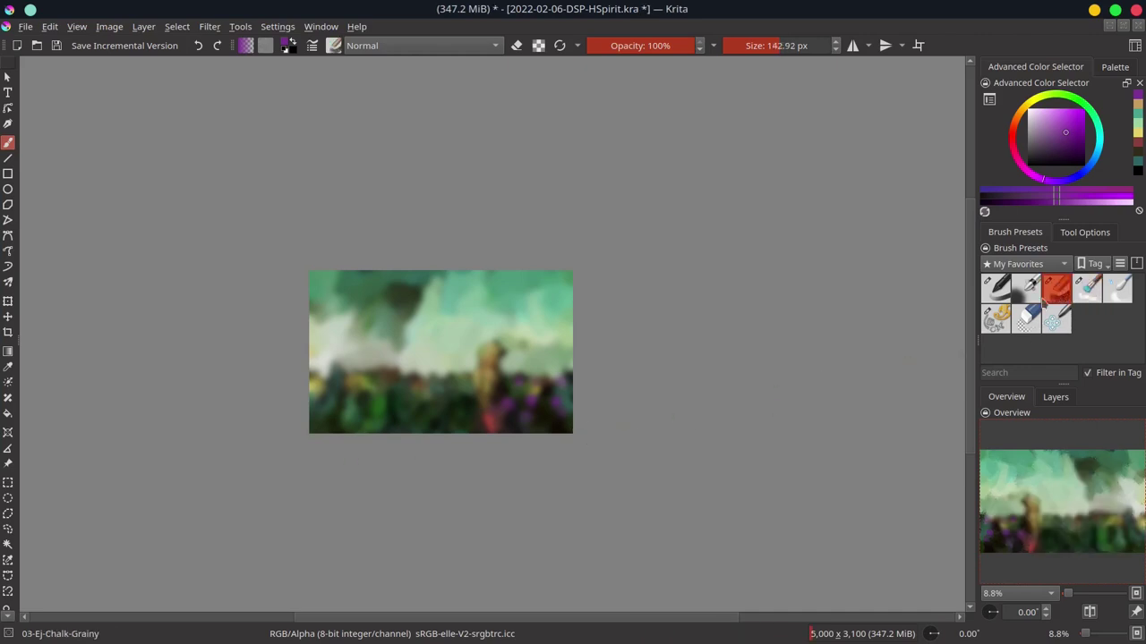
ctrl+click(329, 282)
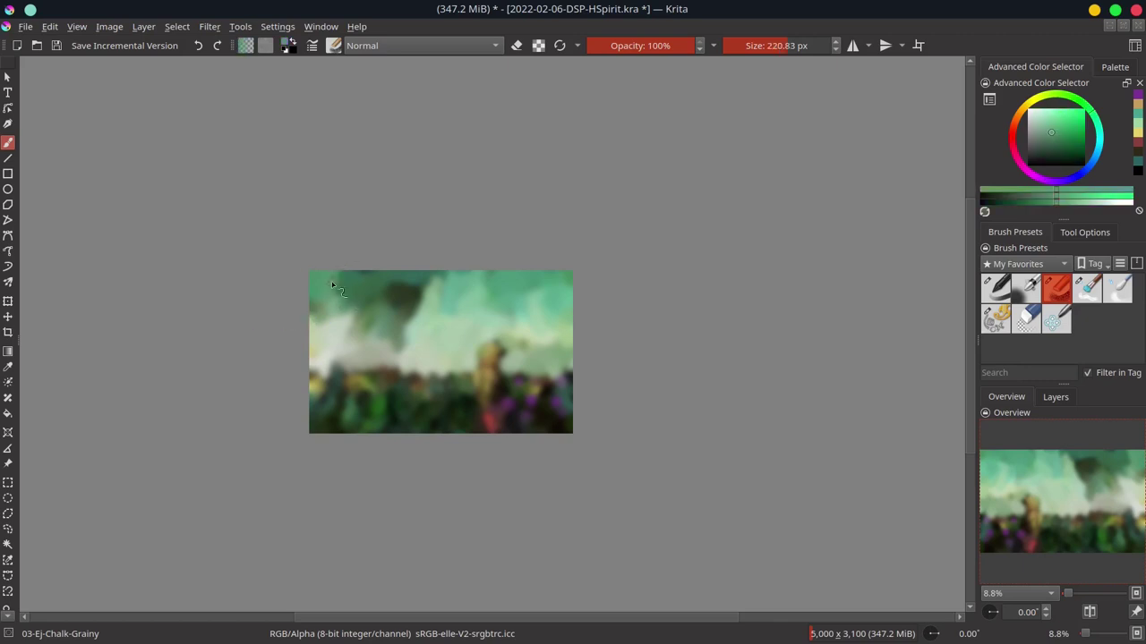
drag(326, 285, 348, 286)
drag(459, 259, 456, 284)
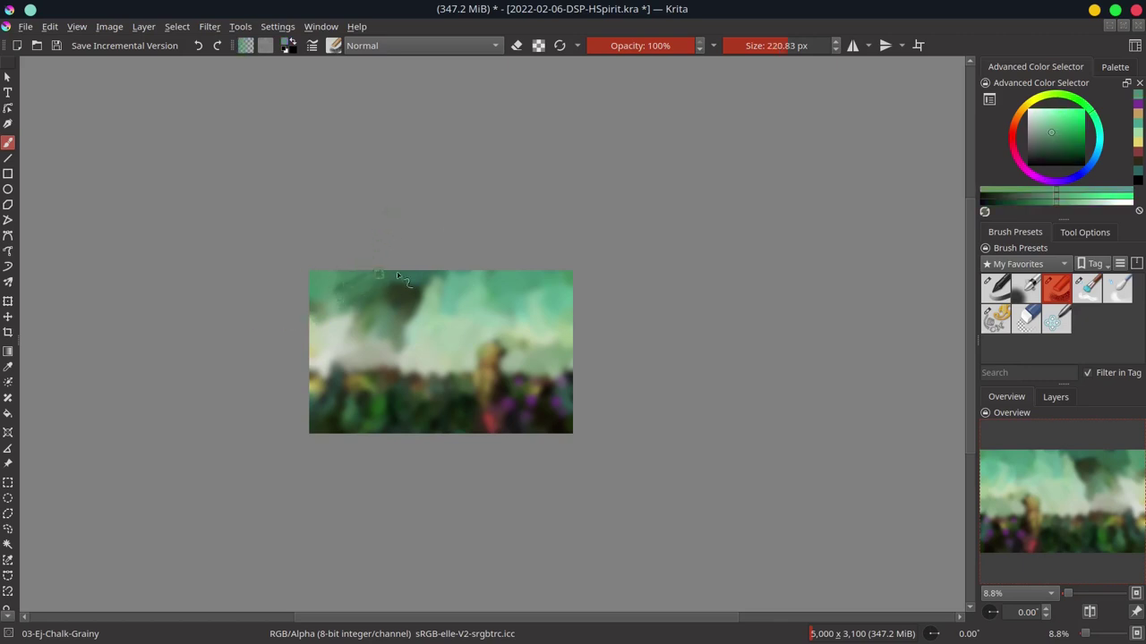
- Sample lighter greens, teals and a pale cloud grey from the sky, then enlarge the brush slightly
ctrl+click(396, 289)
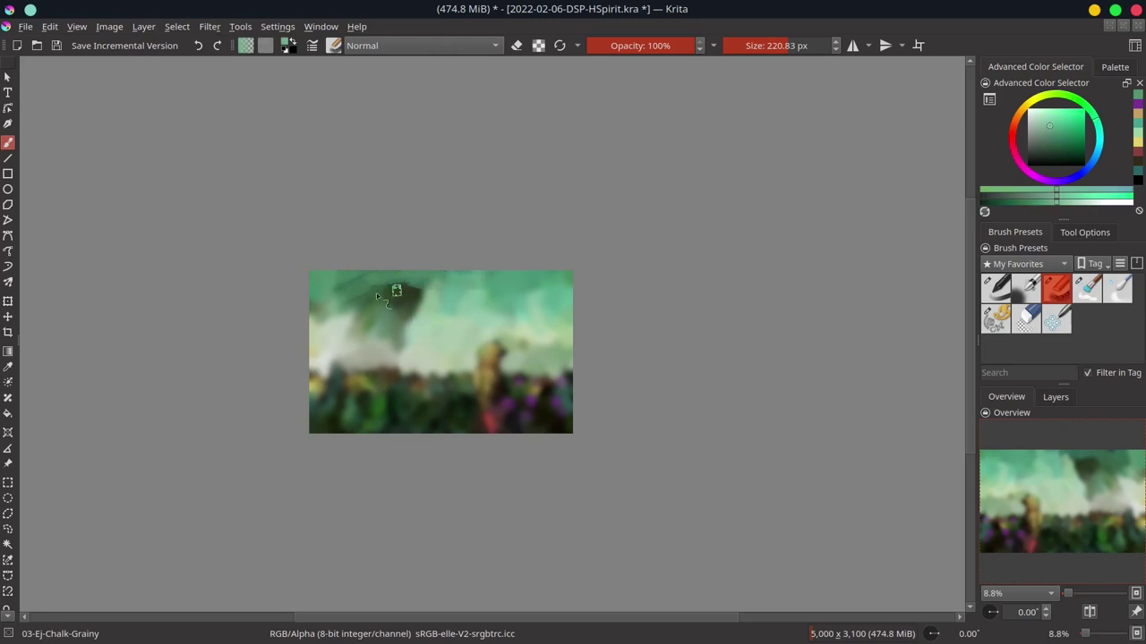
ctrl+click(310, 303)
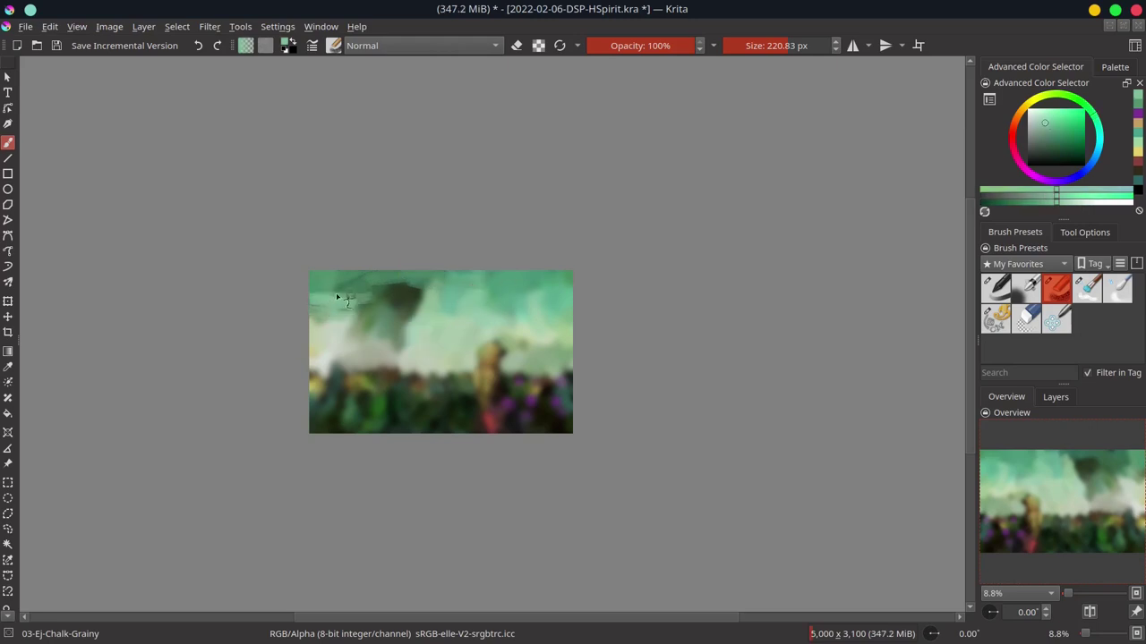
ctrl+click(358, 280)
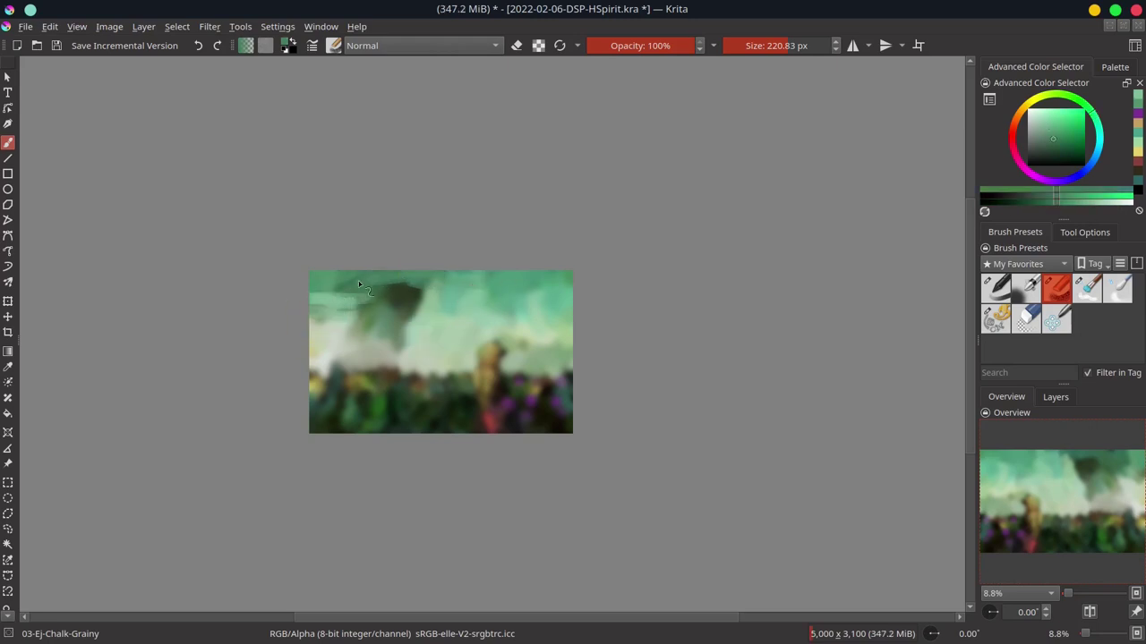
ctrl+click(463, 282)
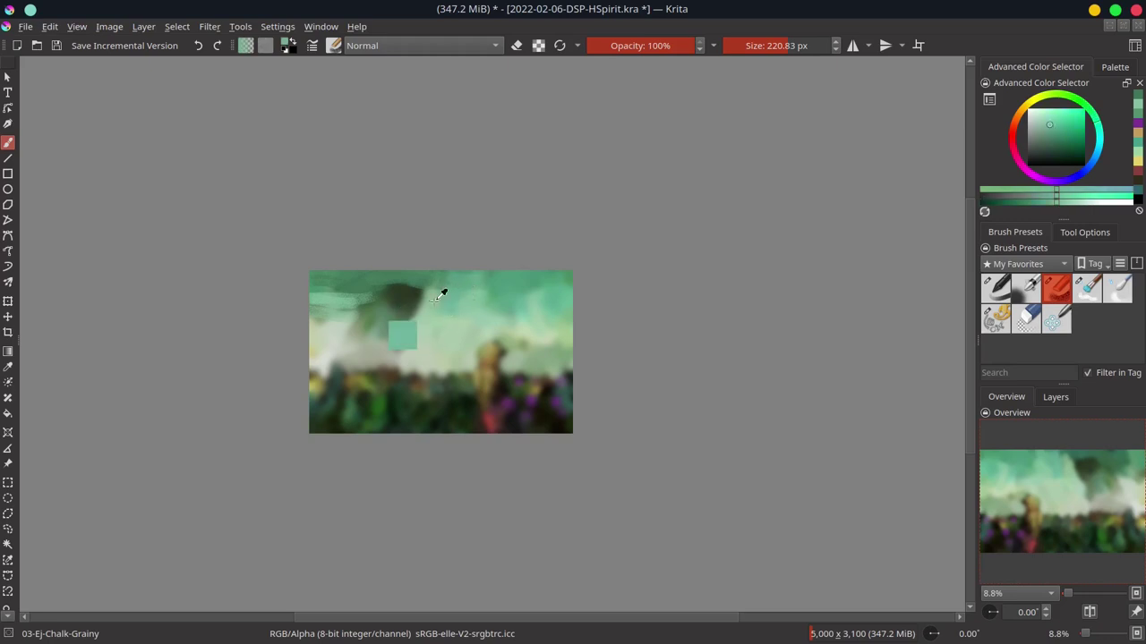
ctrl+click(463, 308)
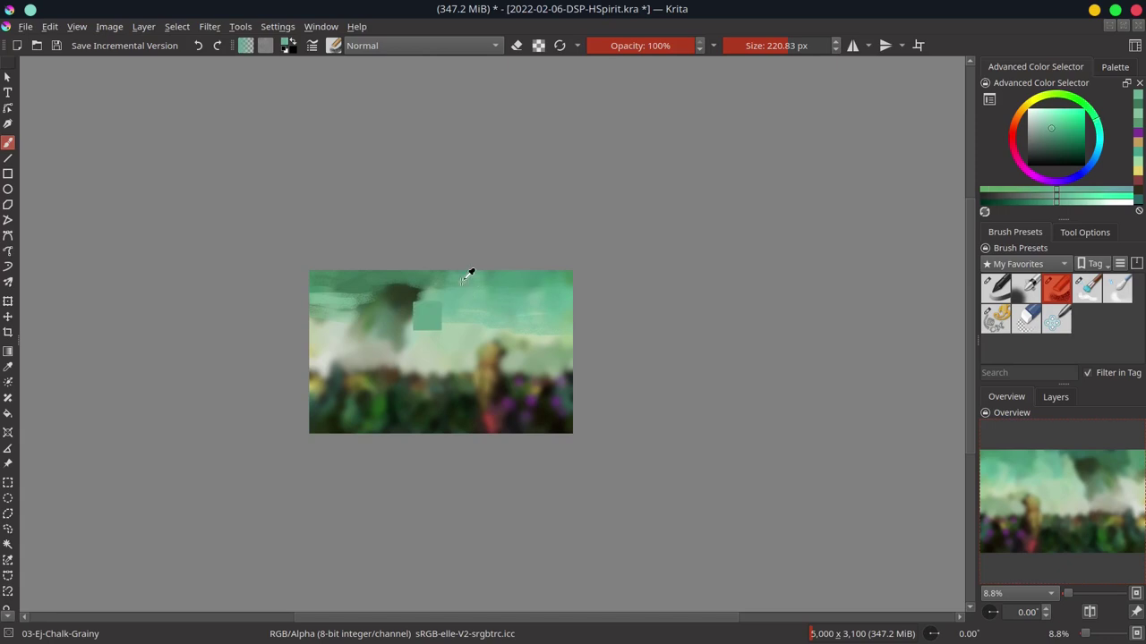
ctrl+click(332, 343)
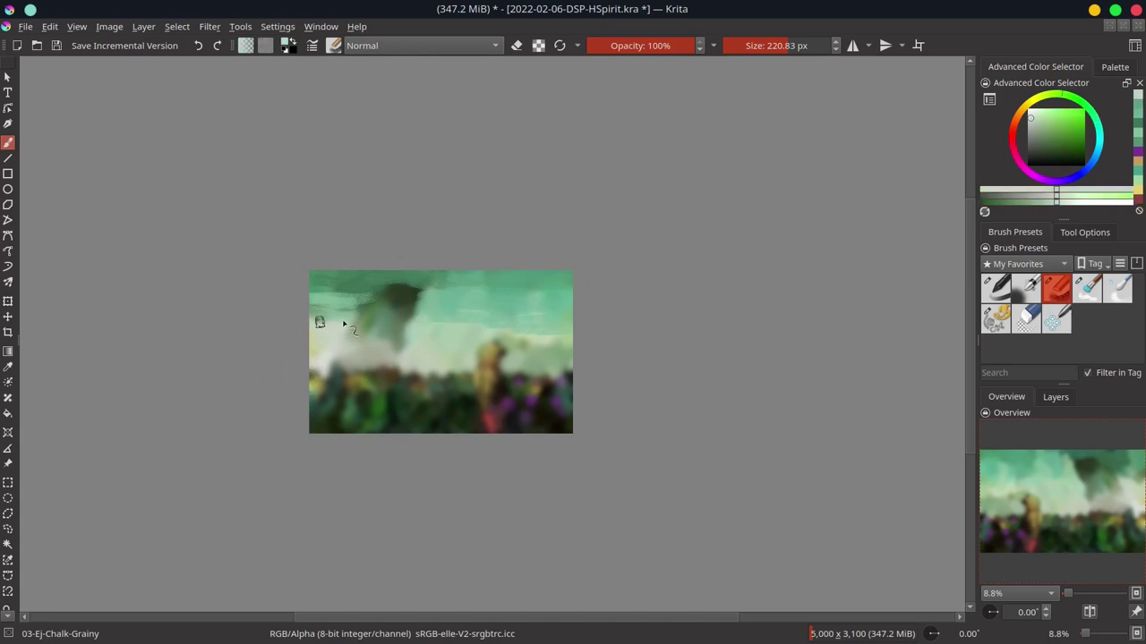
ctrl+click(331, 356)
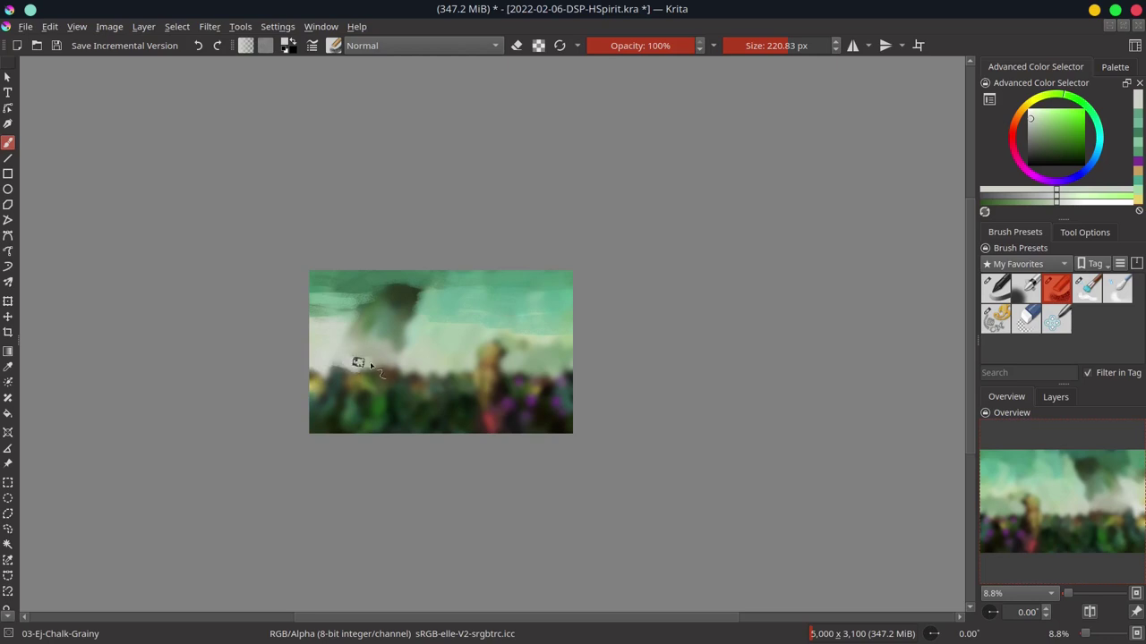
mouse_move(360, 363)
mouse_down()
mouse_move(414, 370)
mouse_move(379, 358)
mouse_move(353, 366)
mouse_move(472, 366)
mouse_move(435, 348)
mouse_move(540, 352)
mouse_move(504, 362)
mouse_move(521, 361)
mouse_move(507, 373)
mouse_move(549, 358)
mouse_up()
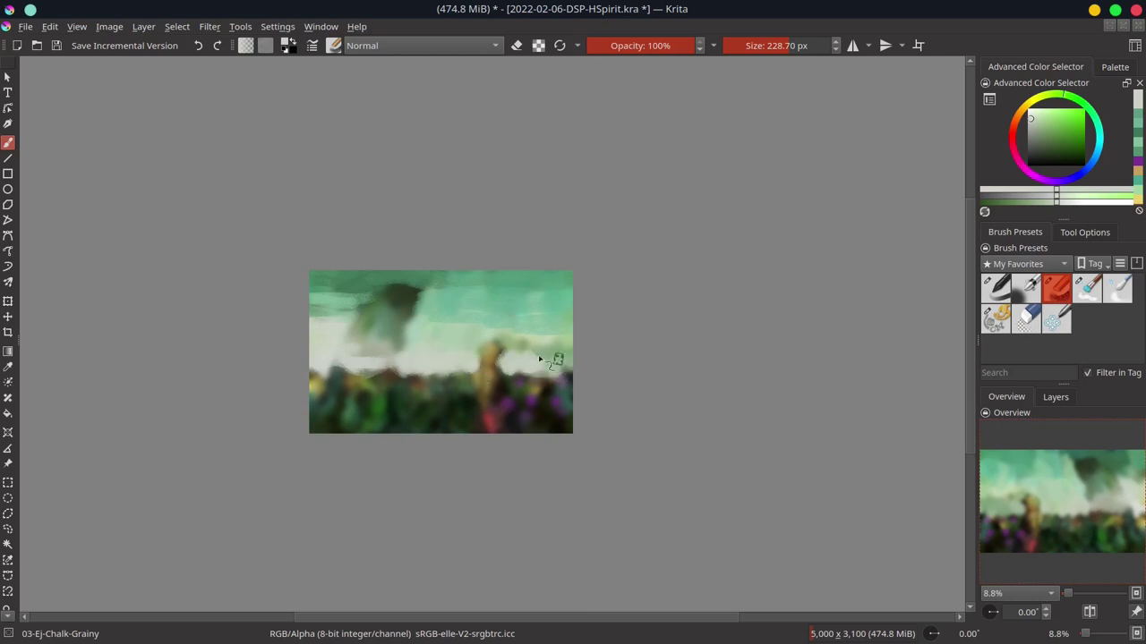
- Touch pale tones right of the yellow figure, sampling various greens and teals from the sky
ctrl+click(566, 338)
ctrl+click(473, 328)
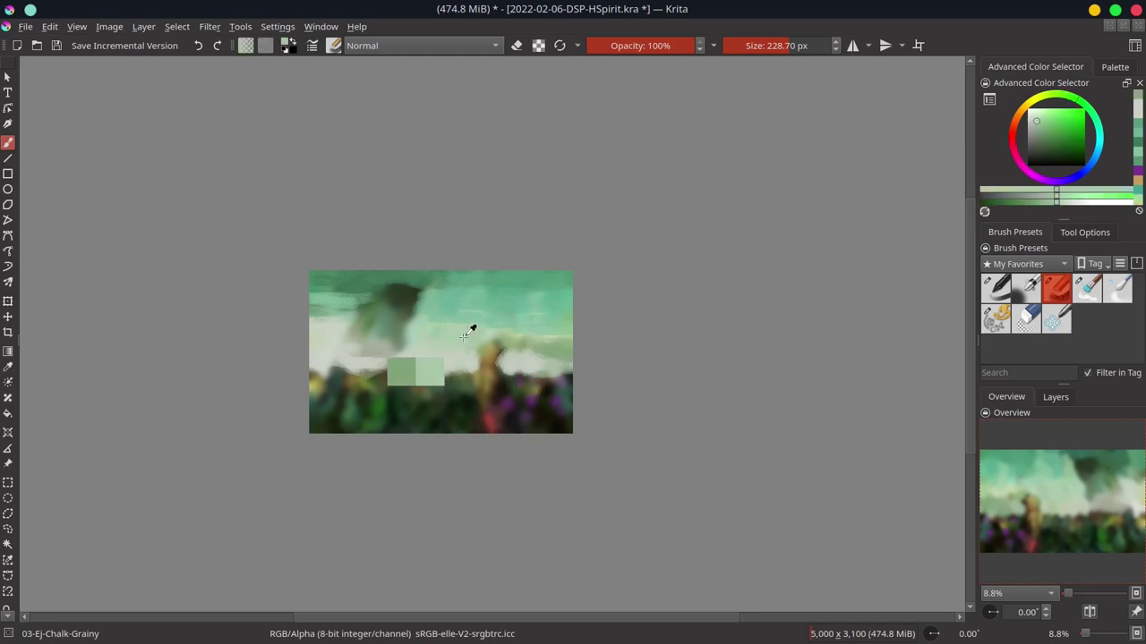
ctrl+click(542, 344)
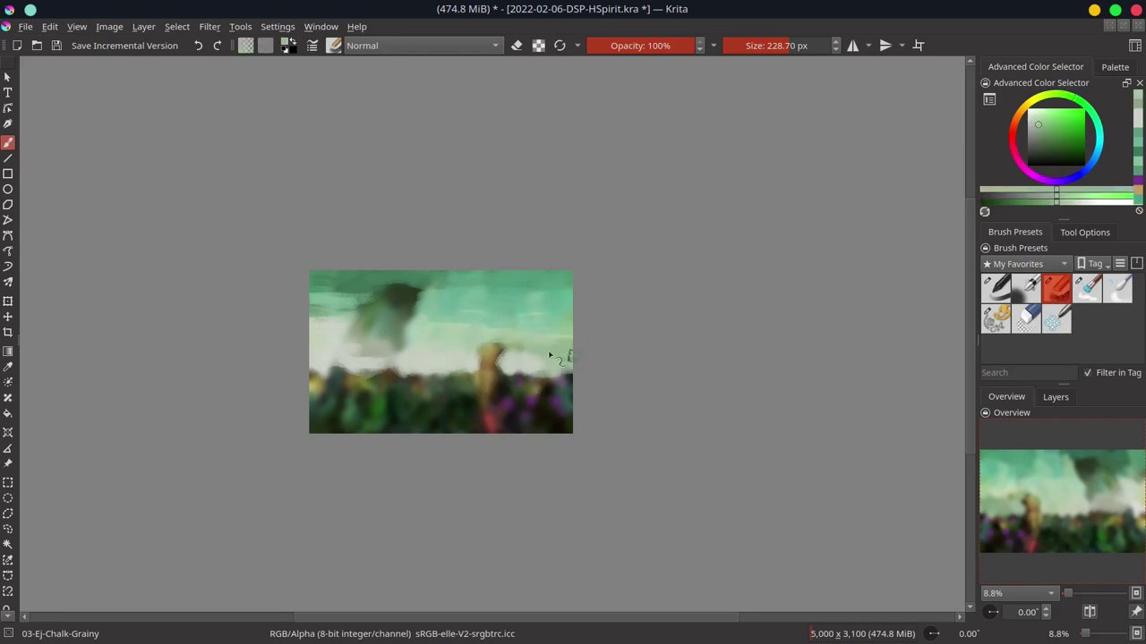
ctrl+click(571, 337)
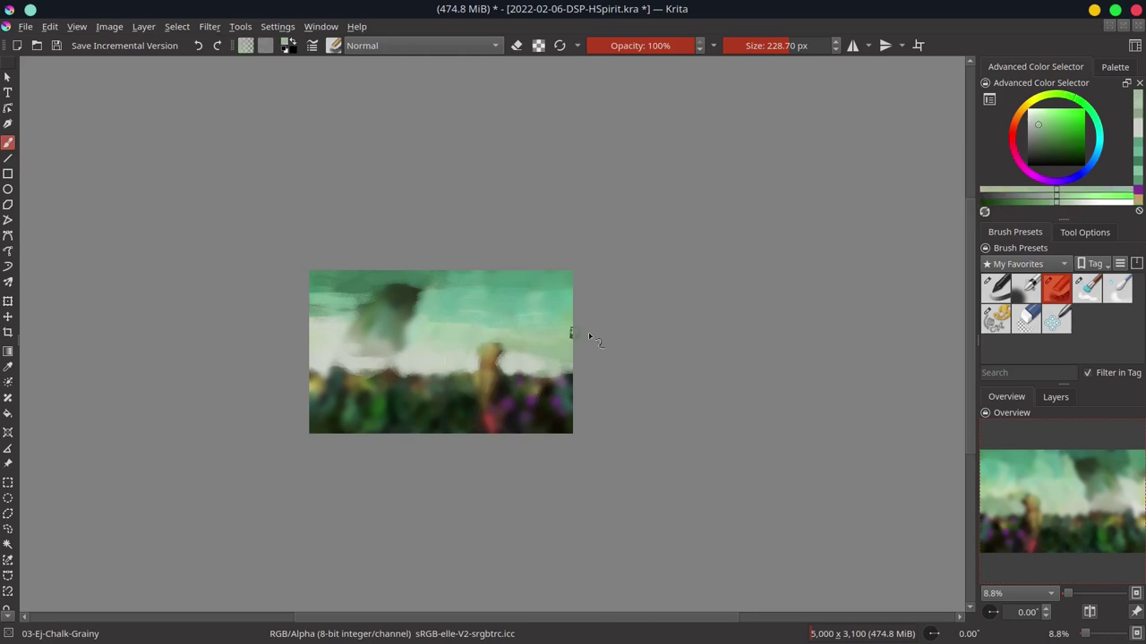
ctrl+click(458, 322)
ctrl+click(452, 341)
ctrl+click(413, 353)
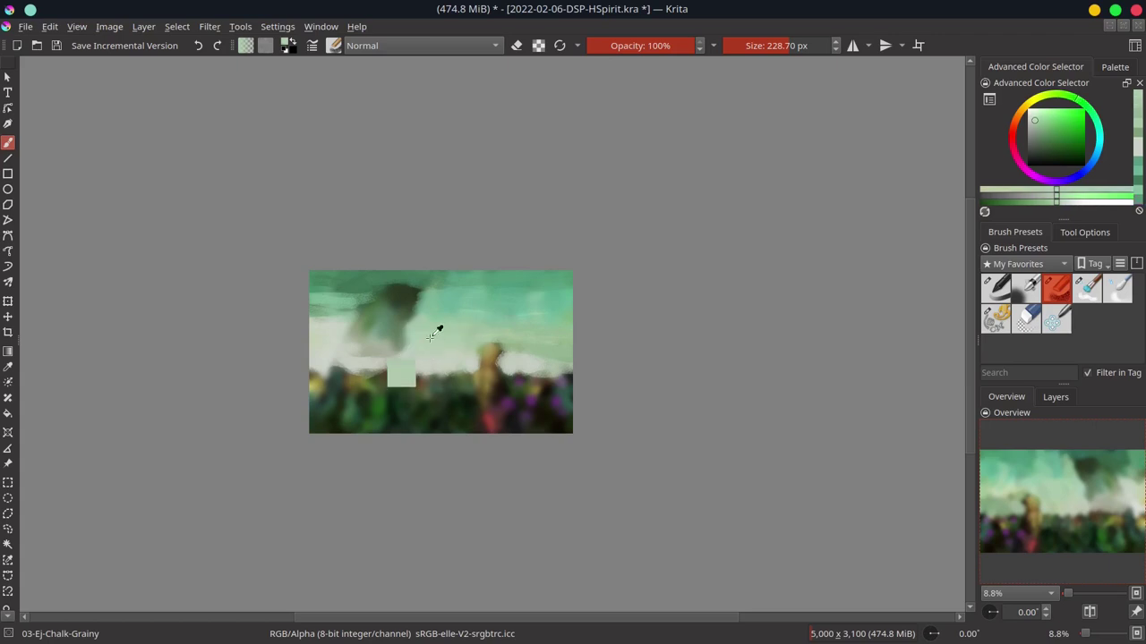
ctrl+click(408, 328)
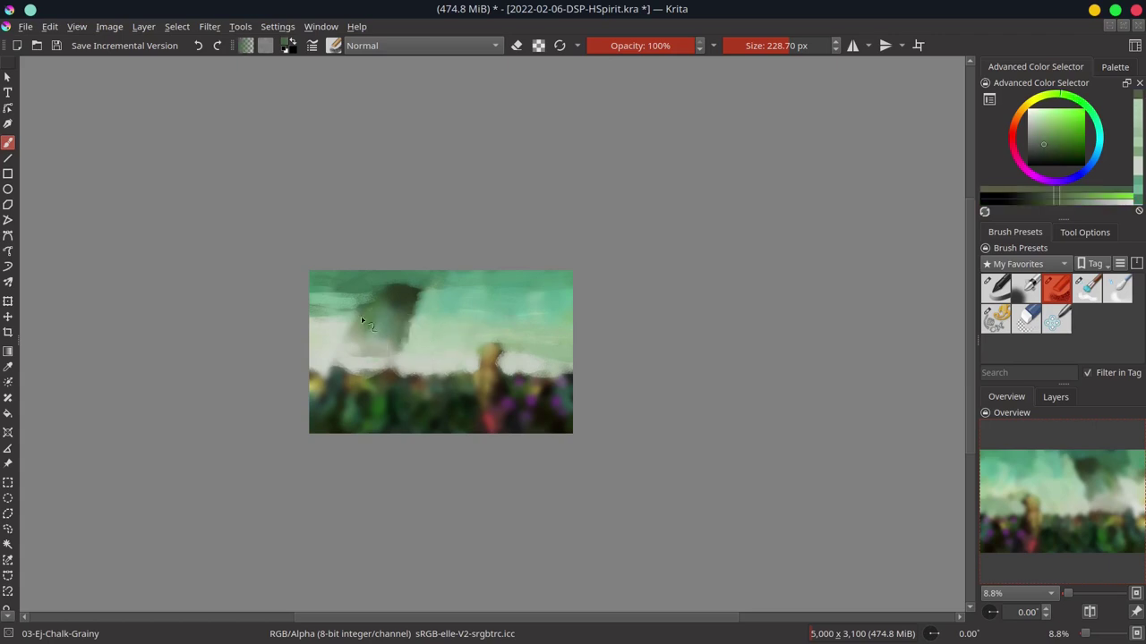
ctrl+click(325, 319)
ctrl+click(483, 304)
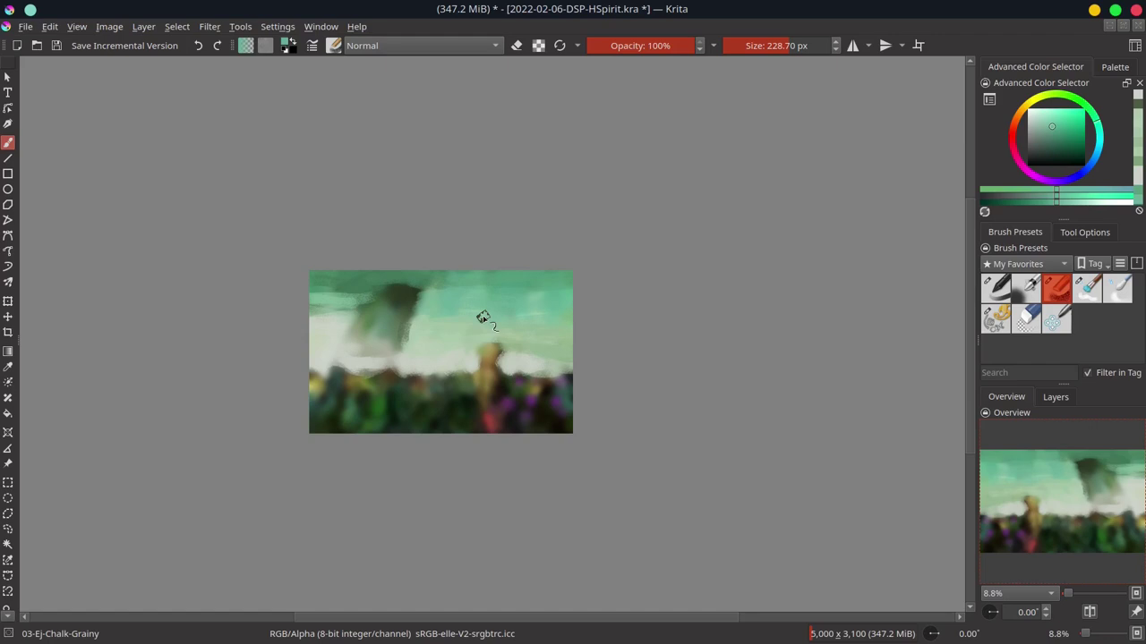
ctrl+click(425, 302)
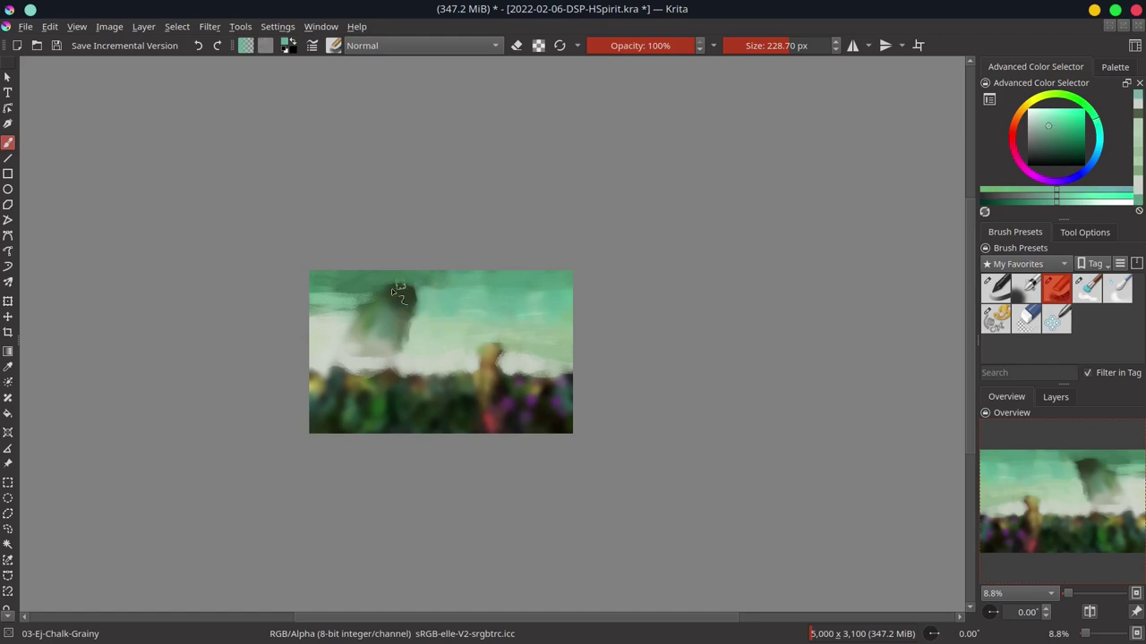
ctrl+click(357, 312)
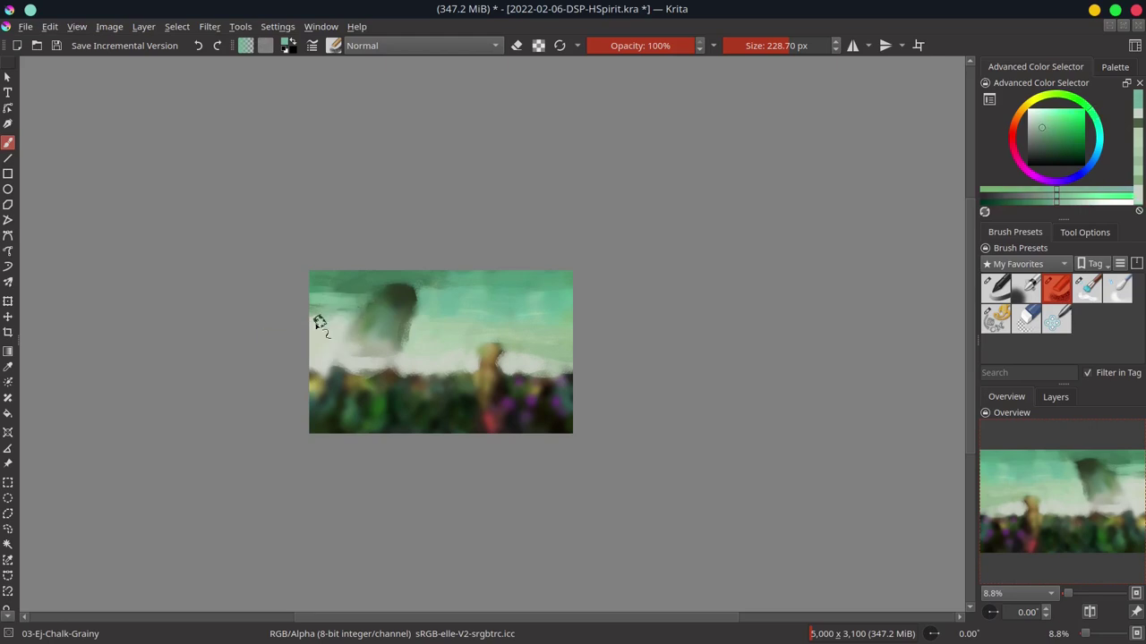
ctrl+click(317, 320)
ctrl+click(346, 367)
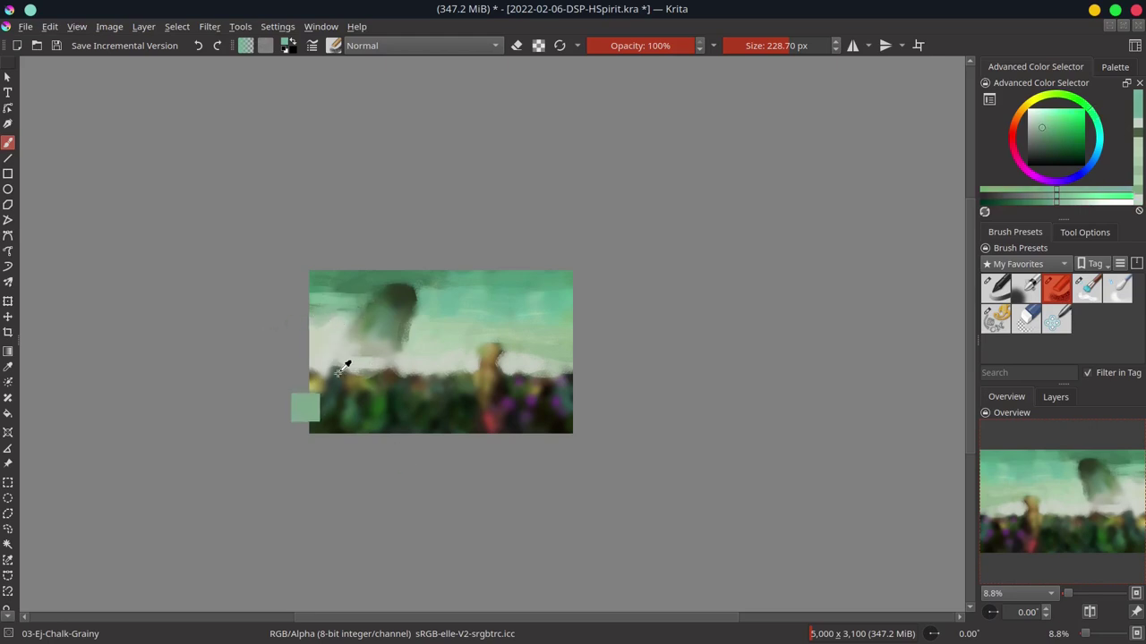
- Shrink the brush and sample dark olive yellows and greens along the foreground edge
drag(340, 374, 329, 355)
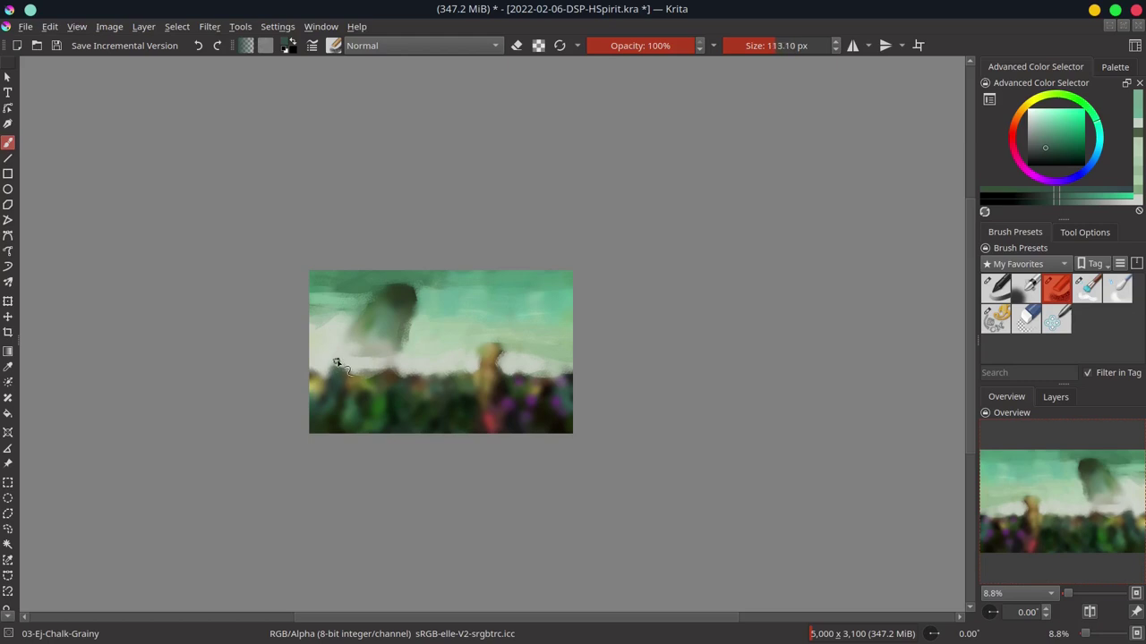
ctrl+click(338, 366)
drag(332, 365, 338, 380)
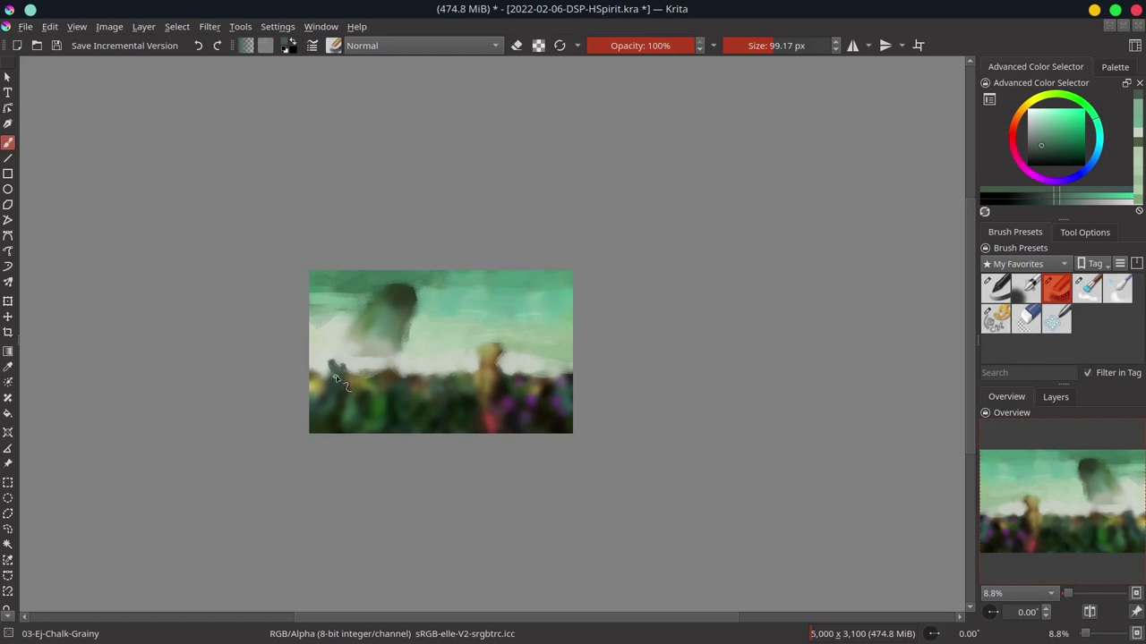
ctrl+click(355, 382)
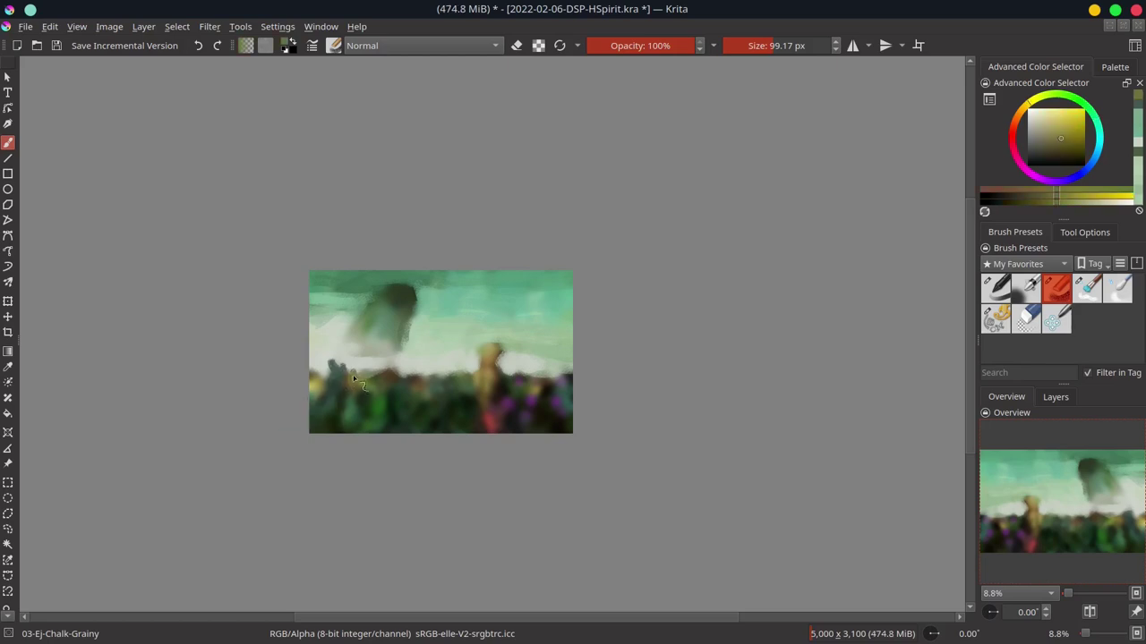
ctrl+click(322, 372)
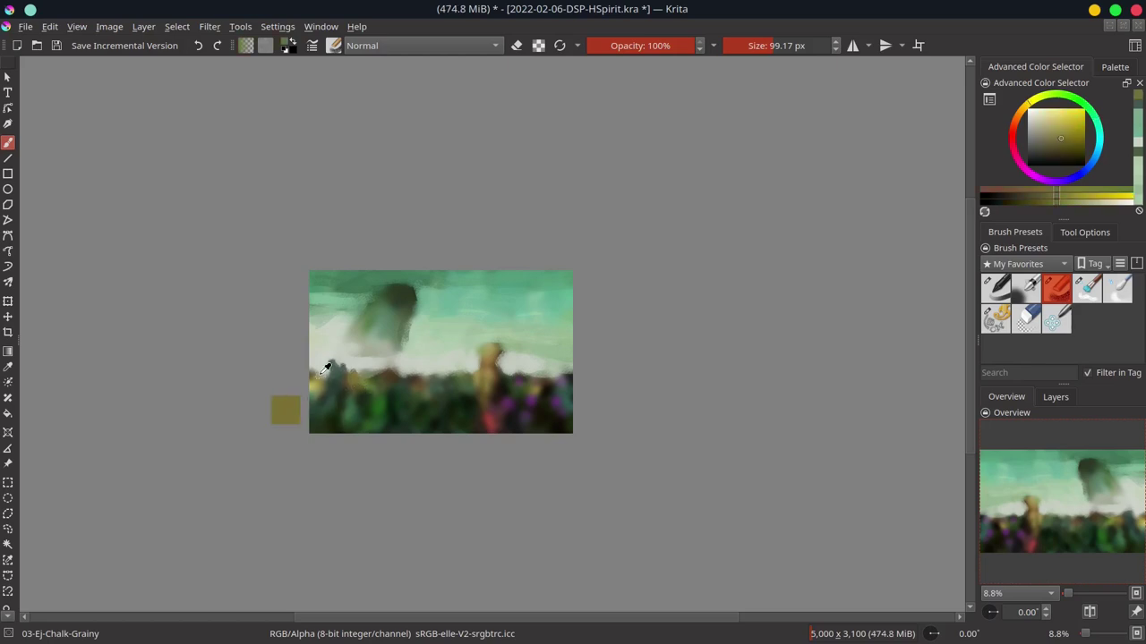
ctrl+click(370, 377)
ctrl+click(365, 376)
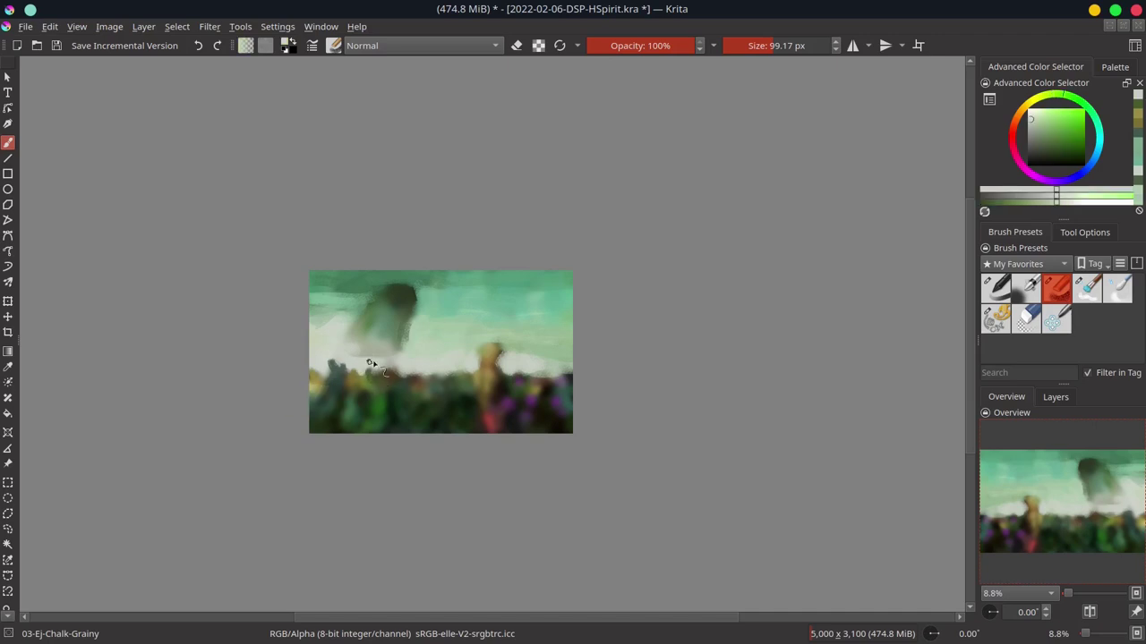
ctrl+click(383, 375)
ctrl+click(382, 377)
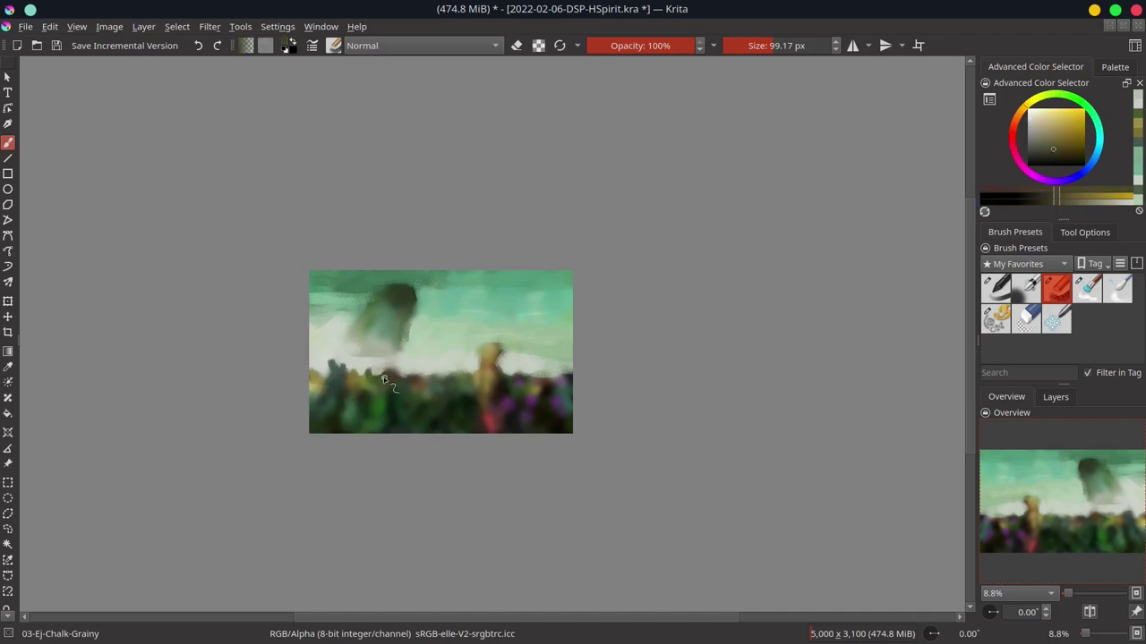
ctrl+click(396, 360)
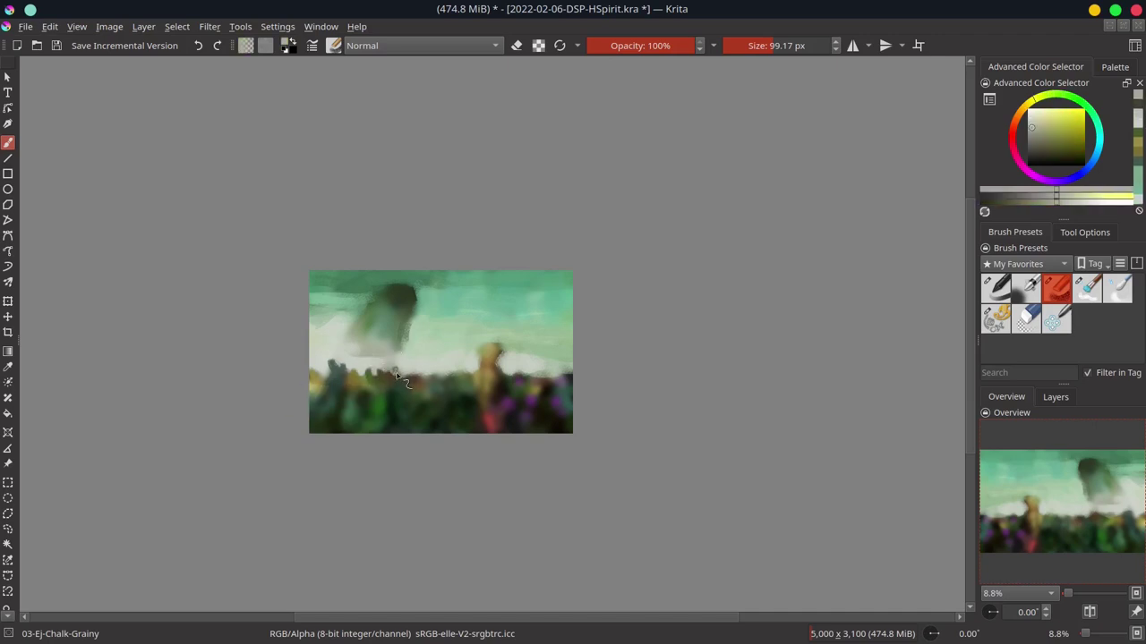
ctrl+click(403, 354)
ctrl+click(399, 376)
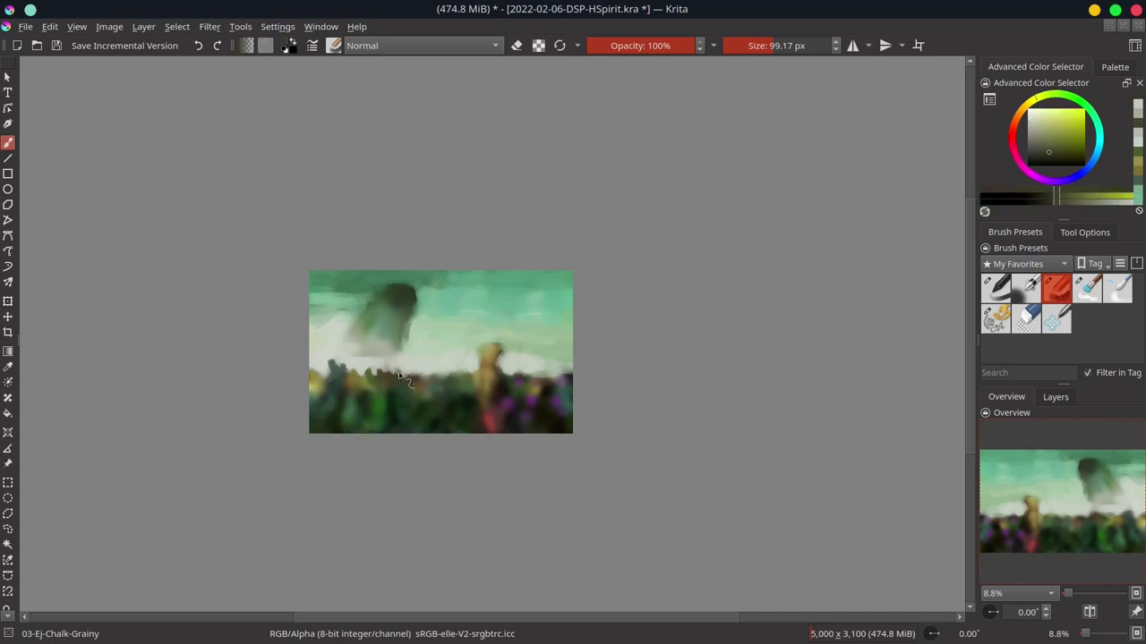
ctrl+click(425, 369)
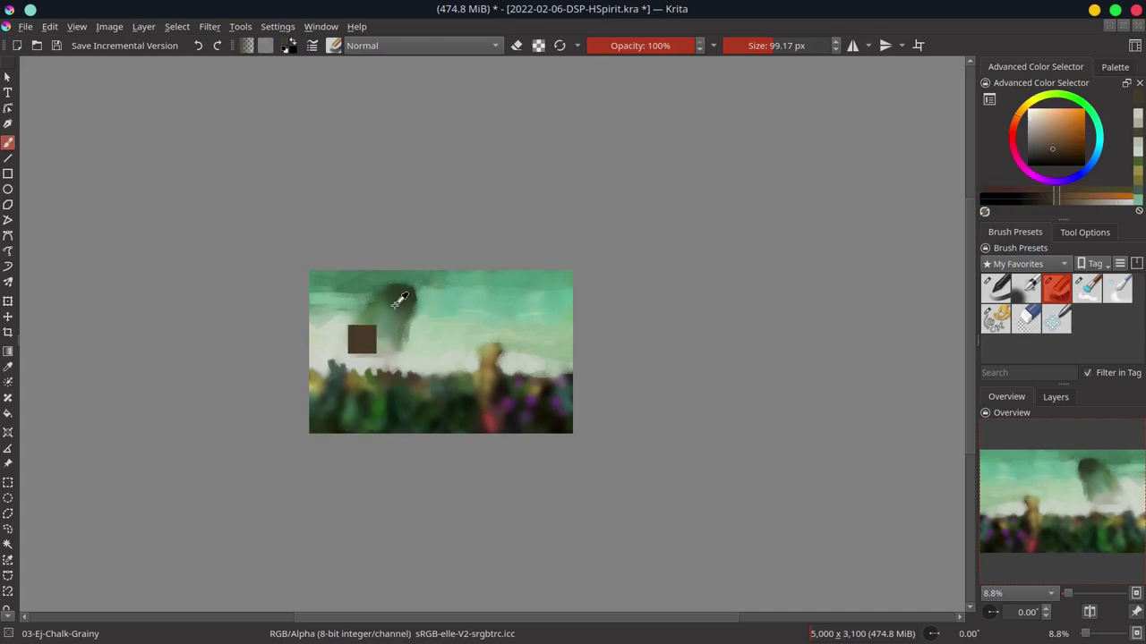
- Reshape the ghost's outline with alternating lighter and darker sampled greens, adjusting brush size
ctrl+click(398, 285)
drag(394, 288, 376, 296)
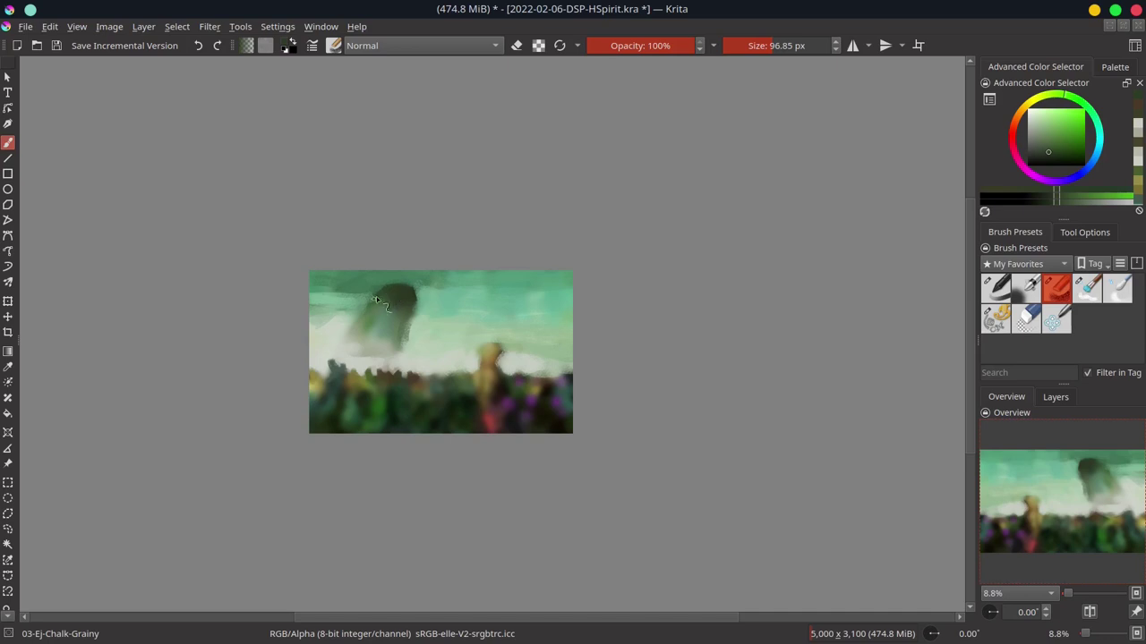
ctrl+click(364, 341)
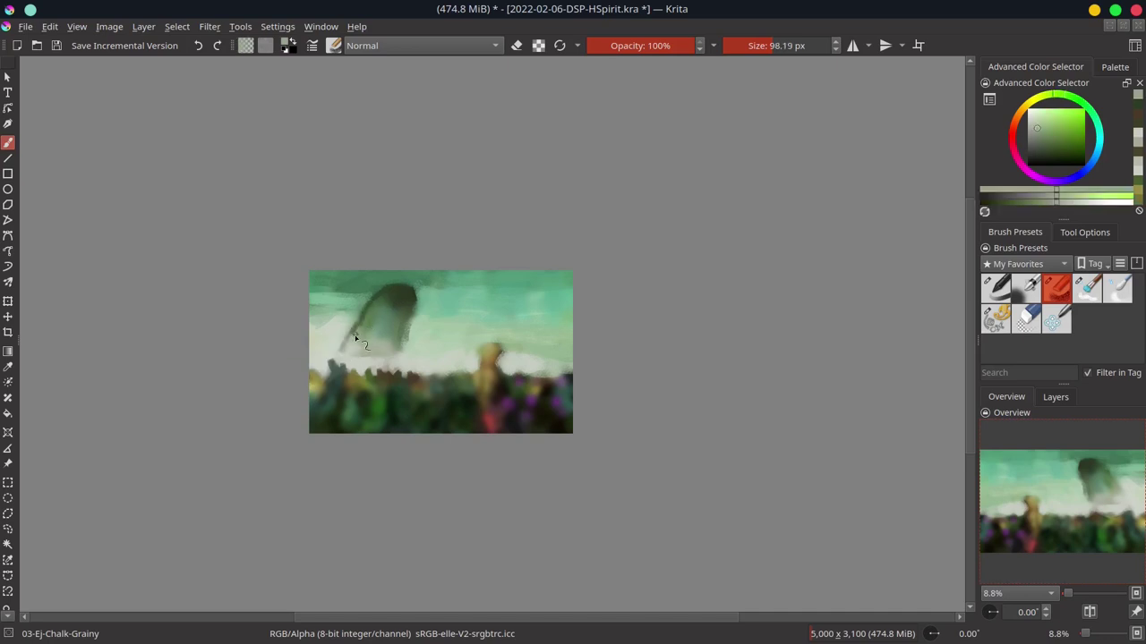
ctrl+click(403, 344)
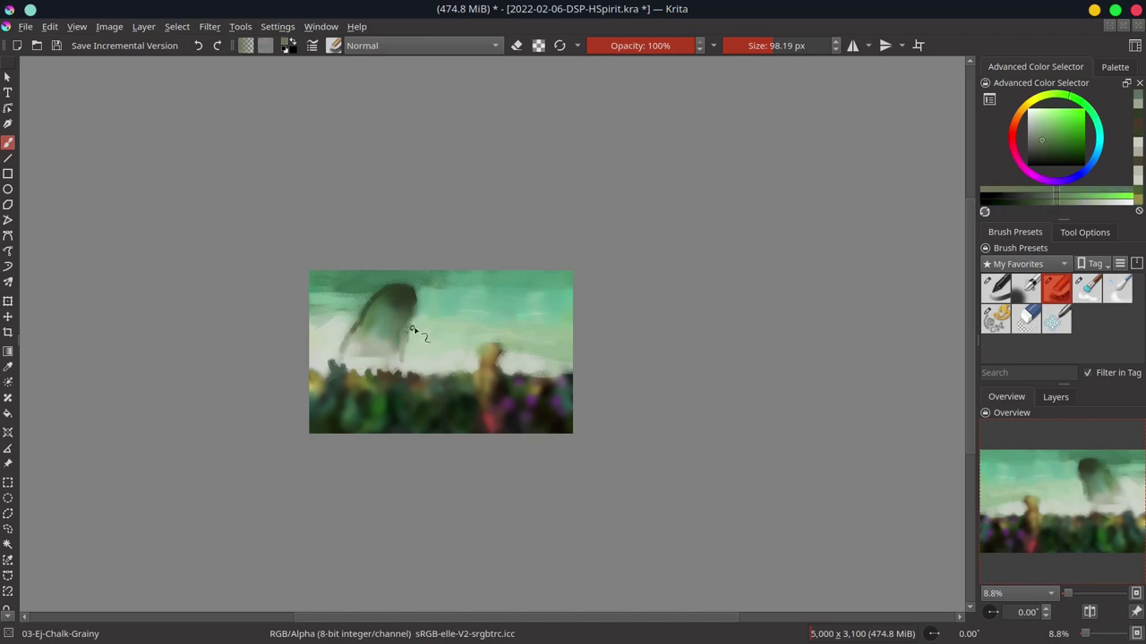
ctrl+click(412, 332)
ctrl+click(417, 309)
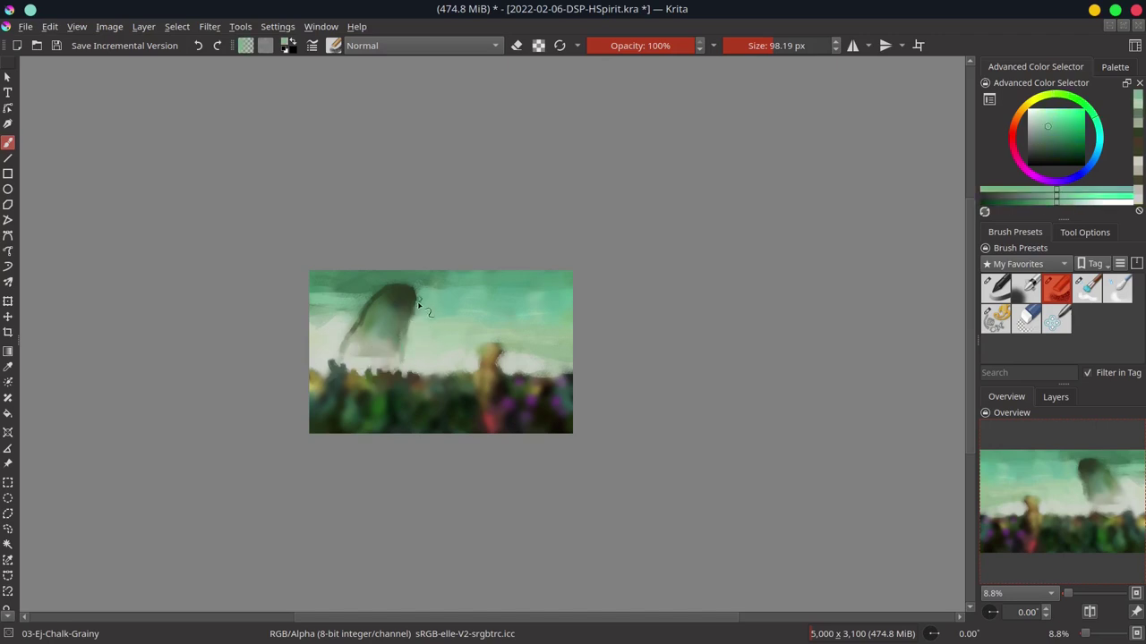
ctrl+click(416, 324)
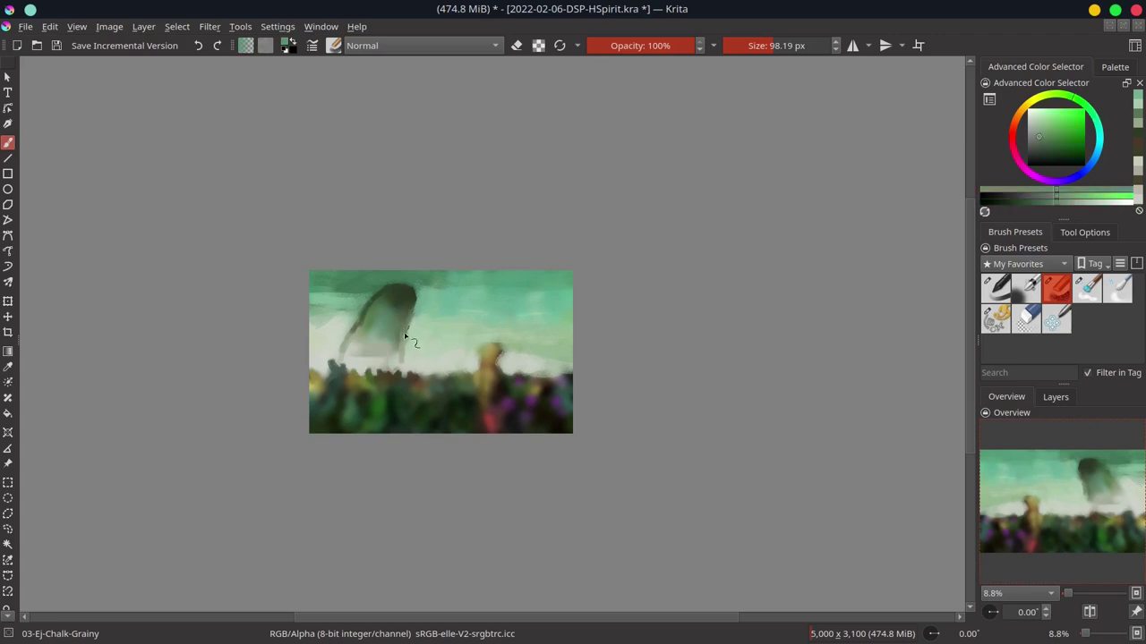
ctrl+click(370, 301)
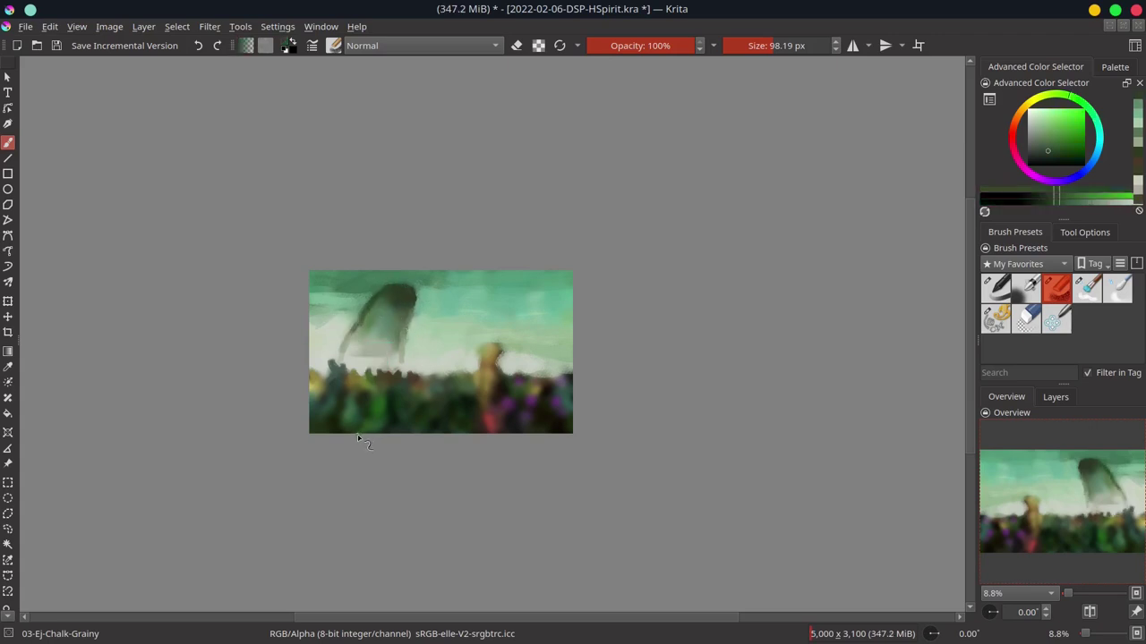
ctrl+click(401, 332)
drag(399, 330, 405, 328)
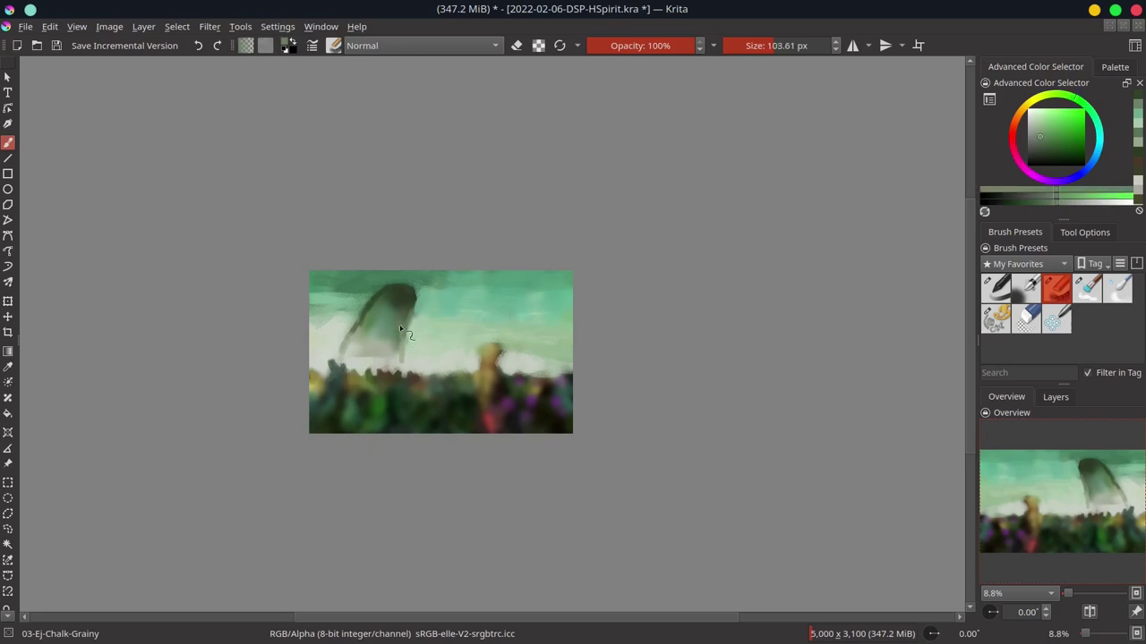
ctrl+click(382, 369)
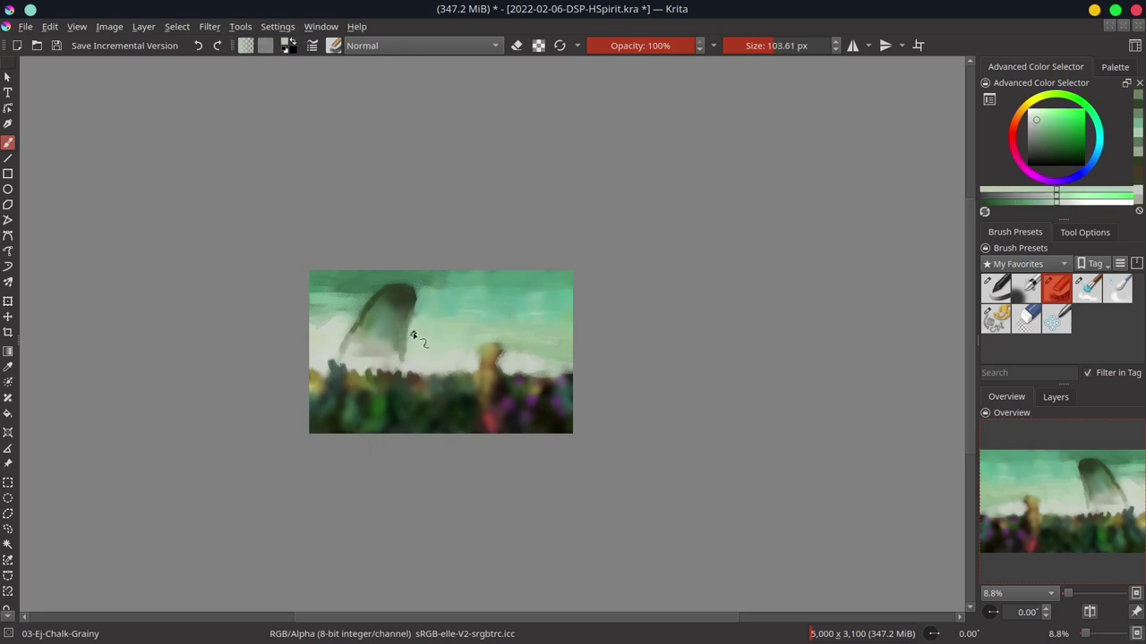
drag(362, 361, 354, 348)
ctrl+click(364, 341)
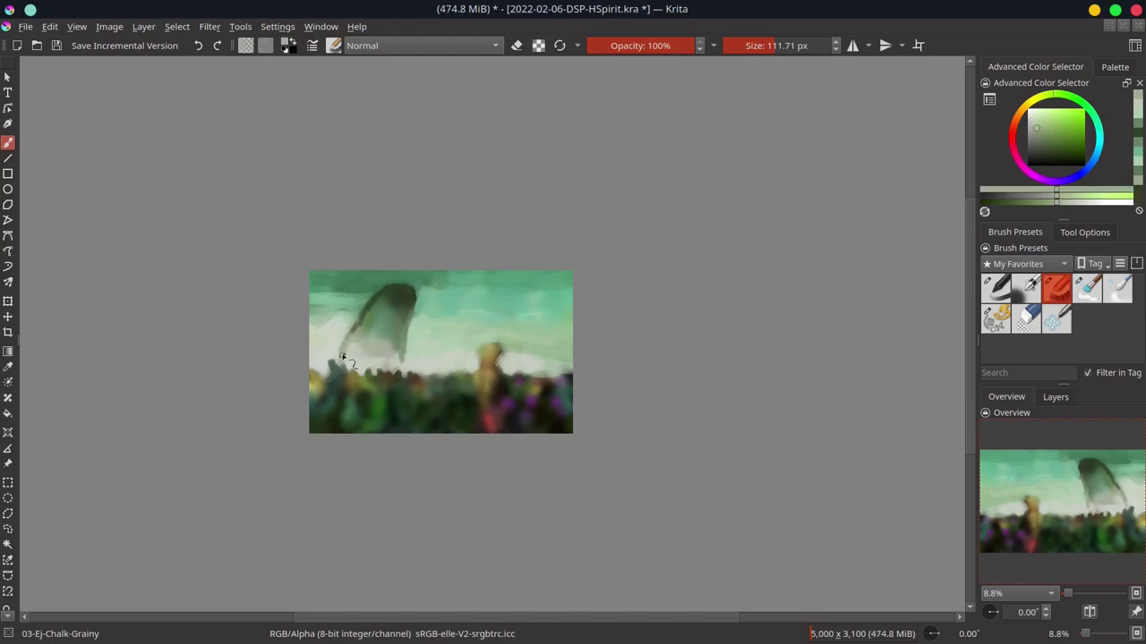
- Undo the last stroke and dab two small bright red eyes on the ghost's hood
key(ctrl+z)
ctrl+click(493, 418)
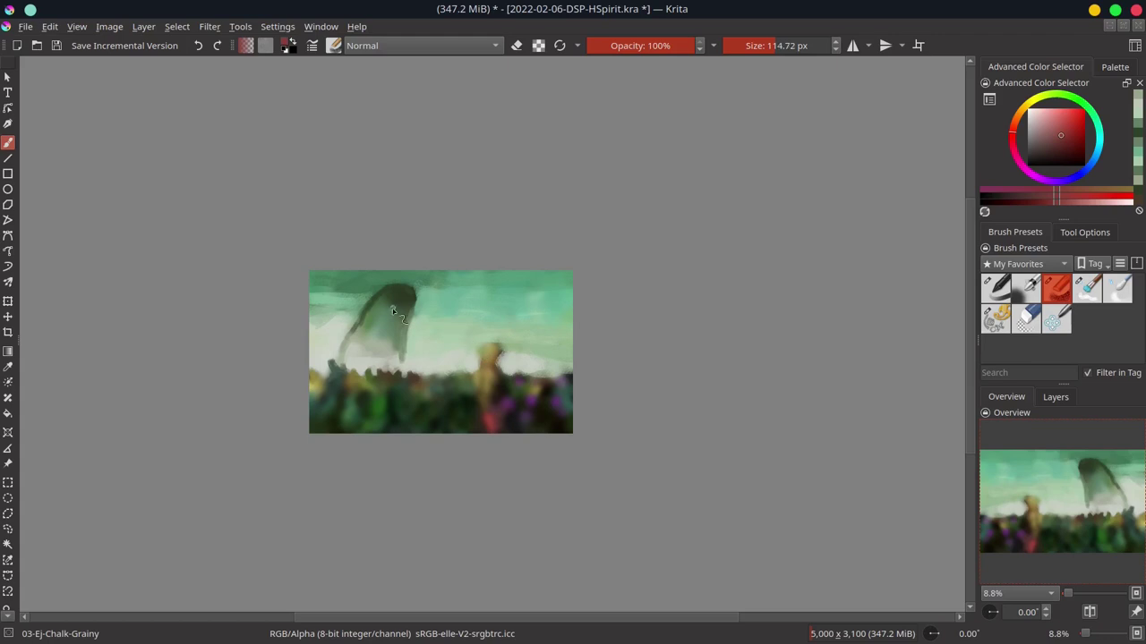
click(1078, 124)
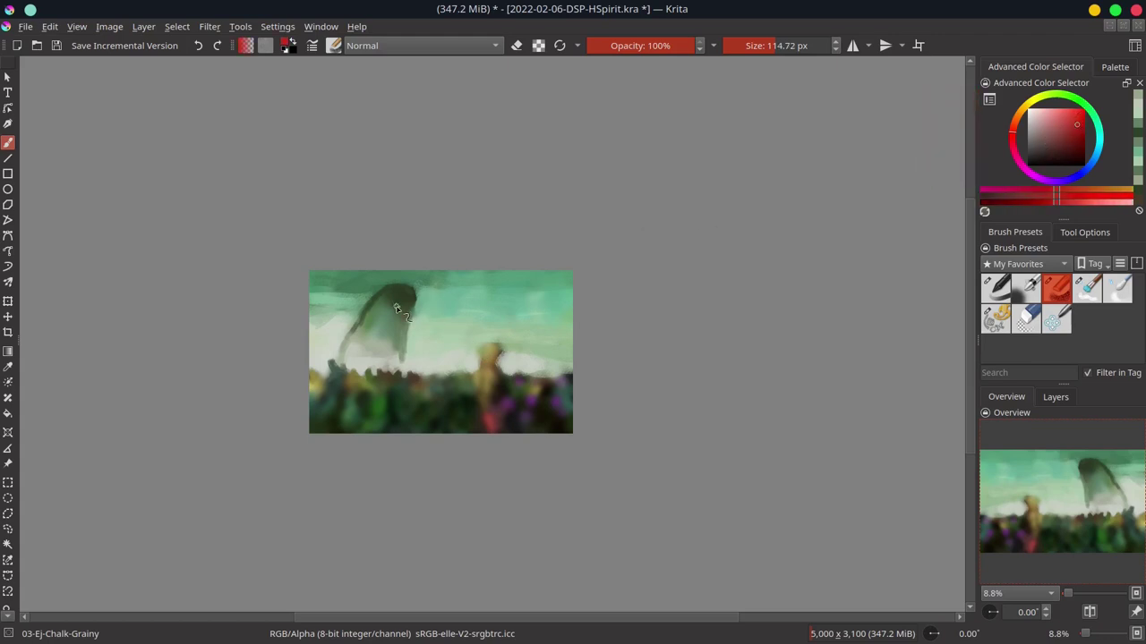
drag(397, 309, 407, 305)
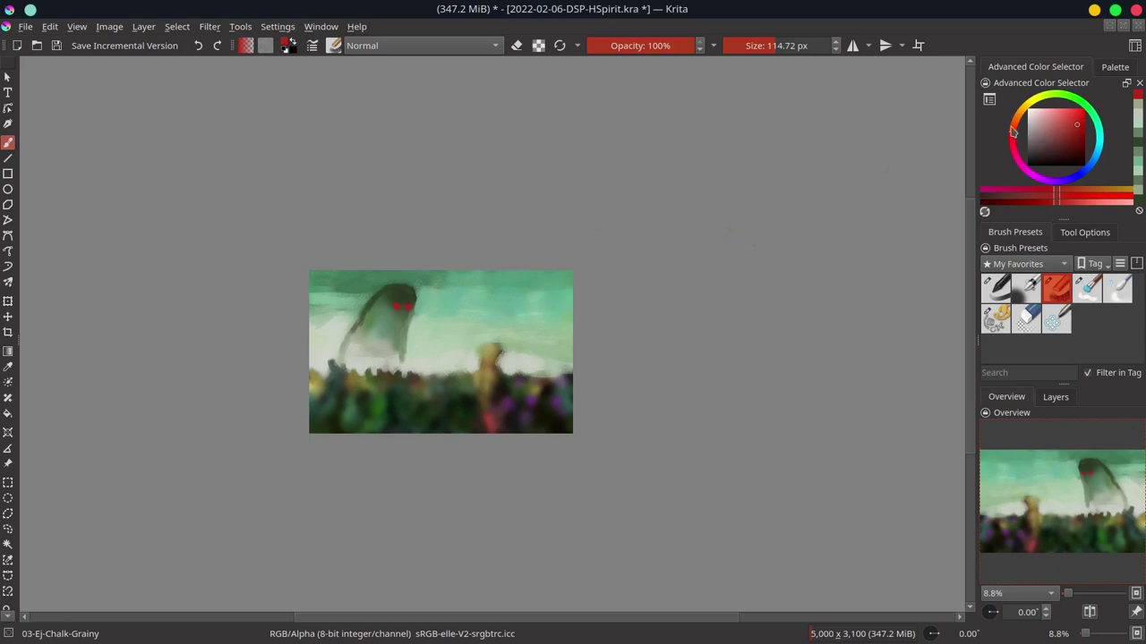
- Switch blending to Color Dodge and try a red stroke over the eyes, then undo it
click(469, 54)
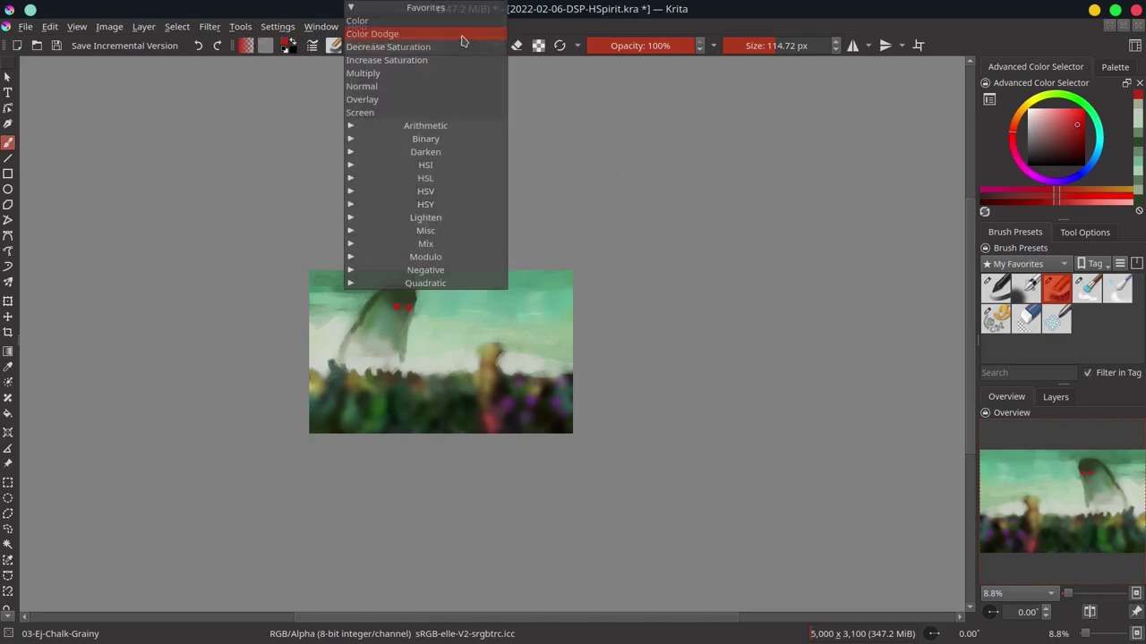
click(461, 34)
click(1081, 119)
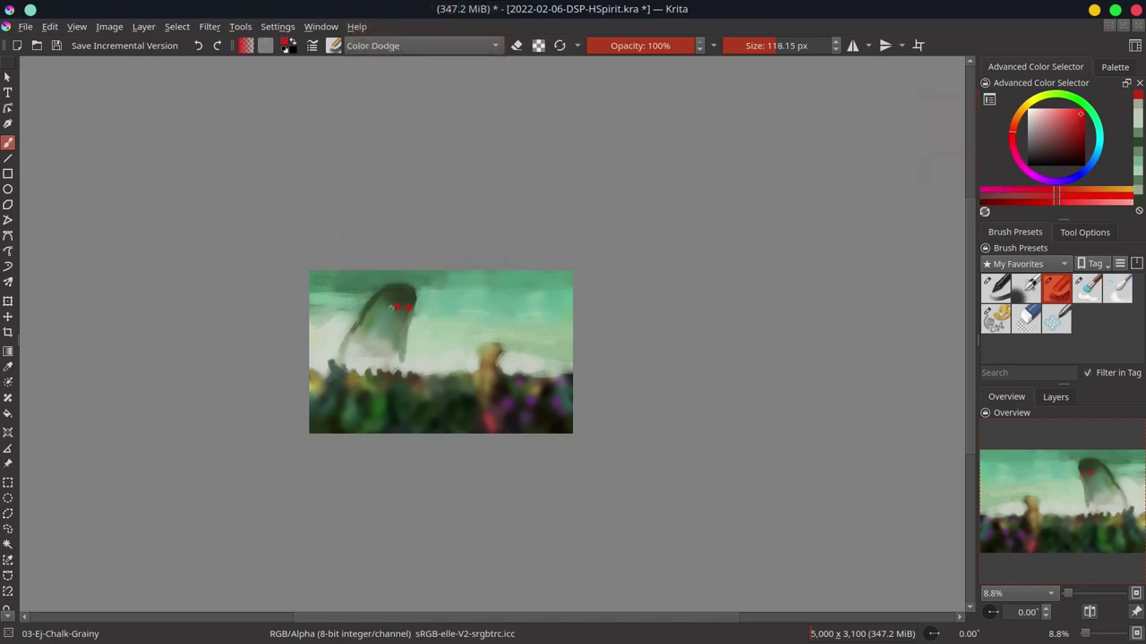
drag(395, 309, 398, 304)
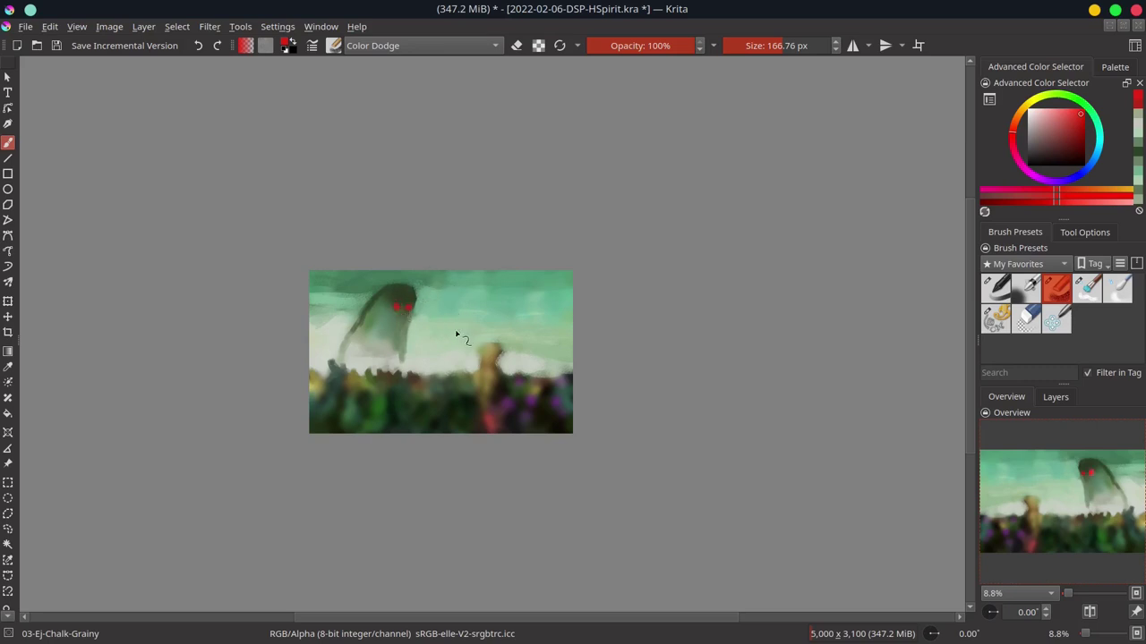
key(ctrl+z)
- Choose a magenta colour with a smaller brush and dab pink onto the ghost's eye
click(1022, 123)
click(1029, 172)
drag(1077, 143, 1064, 130)
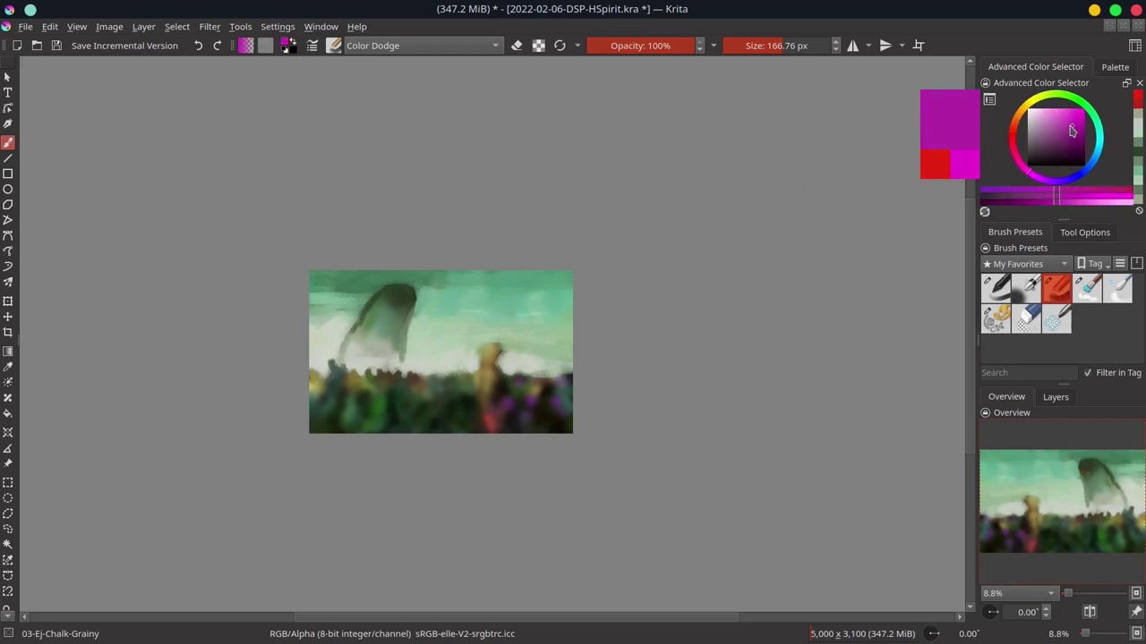
key(bracketleft)
click(401, 307)
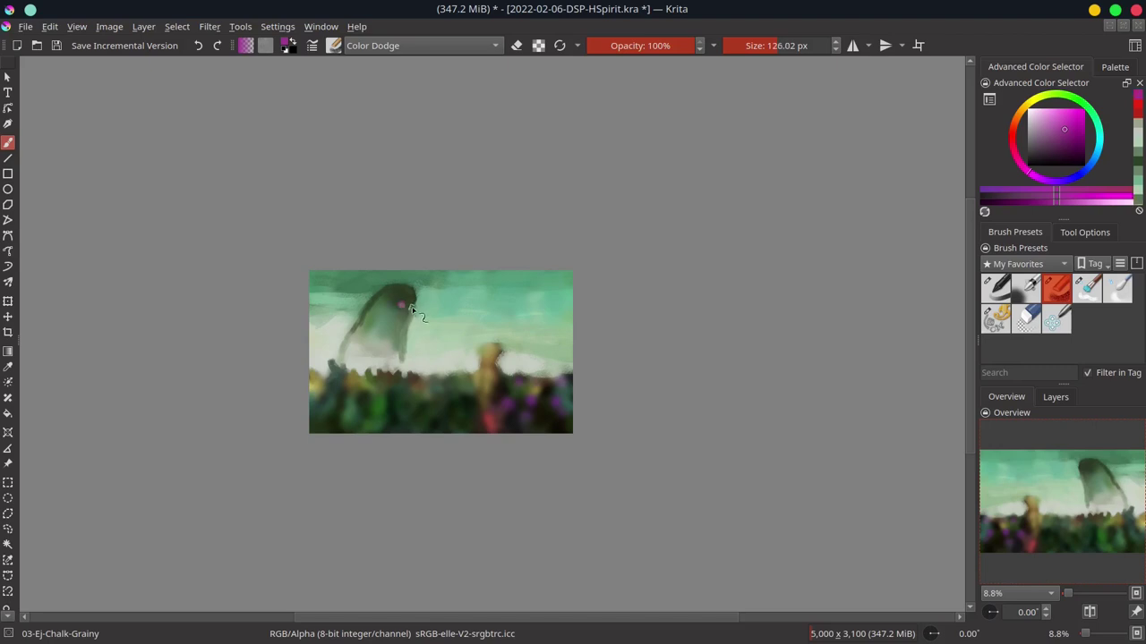
key(bracketleft)
- Pick a saturated red and dab it over the eyes until they glow
click(1081, 116)
click(1018, 138)
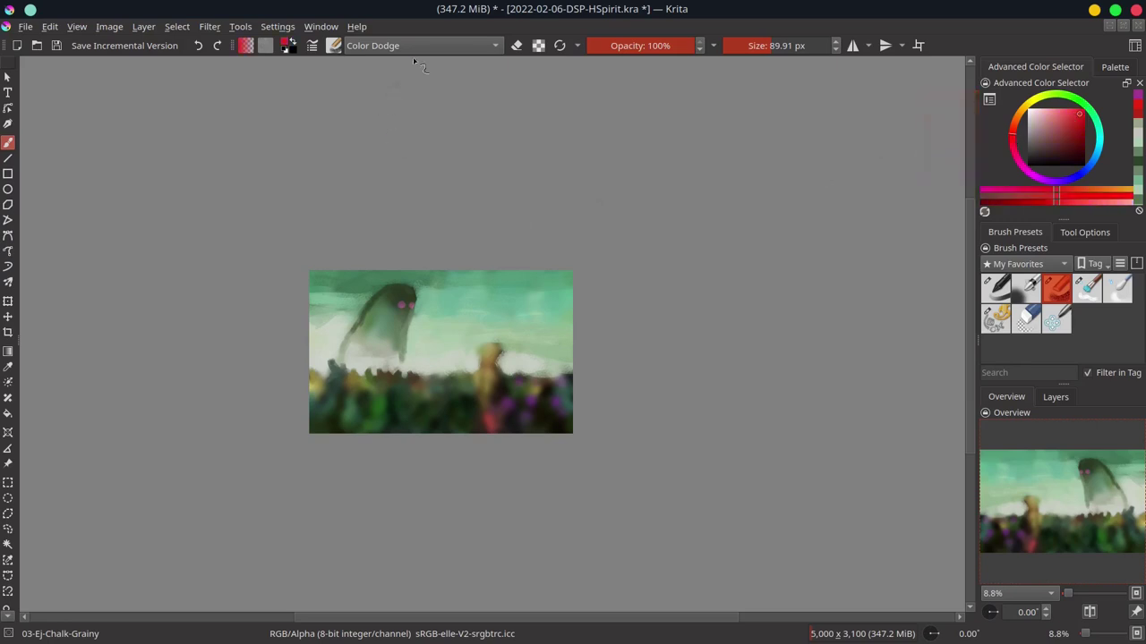
key(bracketright)
click(404, 304)
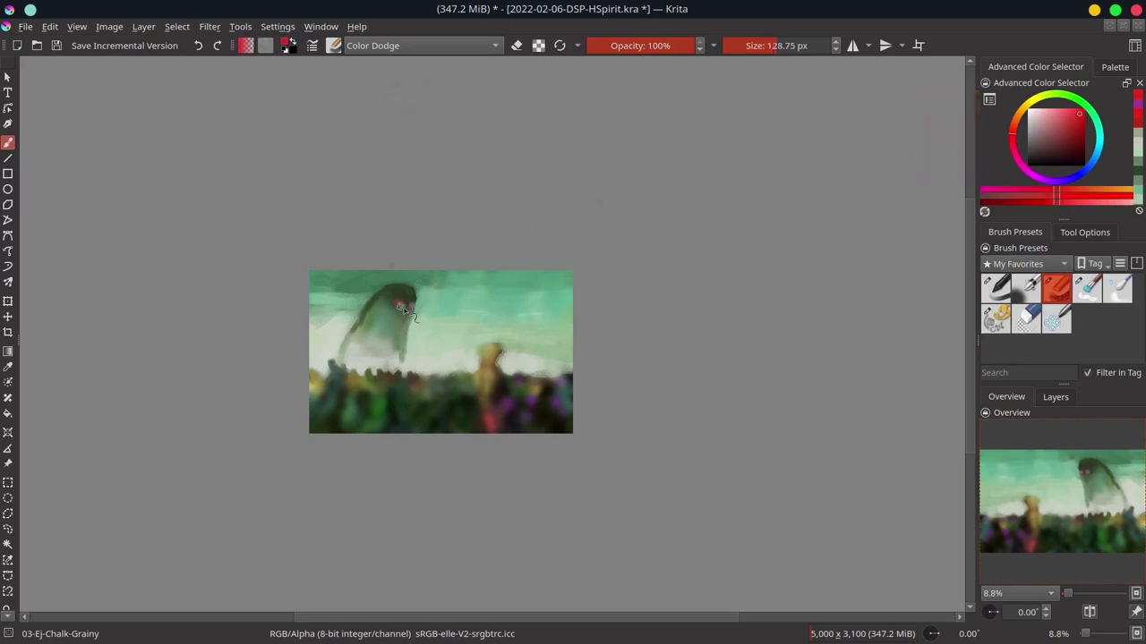
drag(404, 303, 409, 300)
- Brighten both ghost eyes so their centres glow white
scroll(409, 304, up, 4)
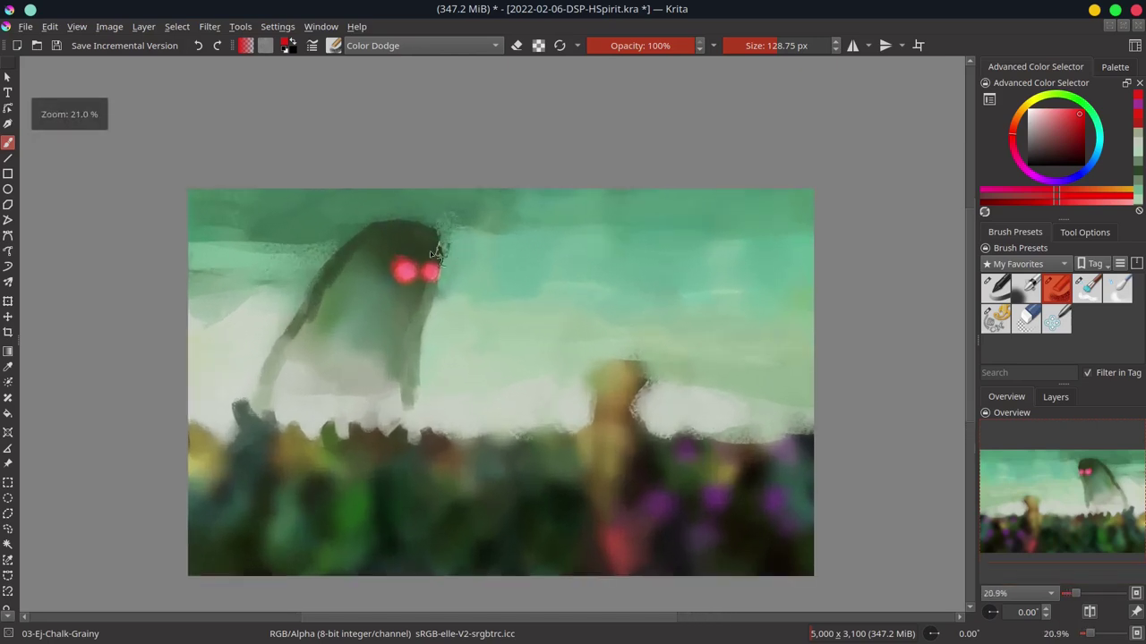
key(bracketleft)
key(bracketleft)
key(bracketleft)
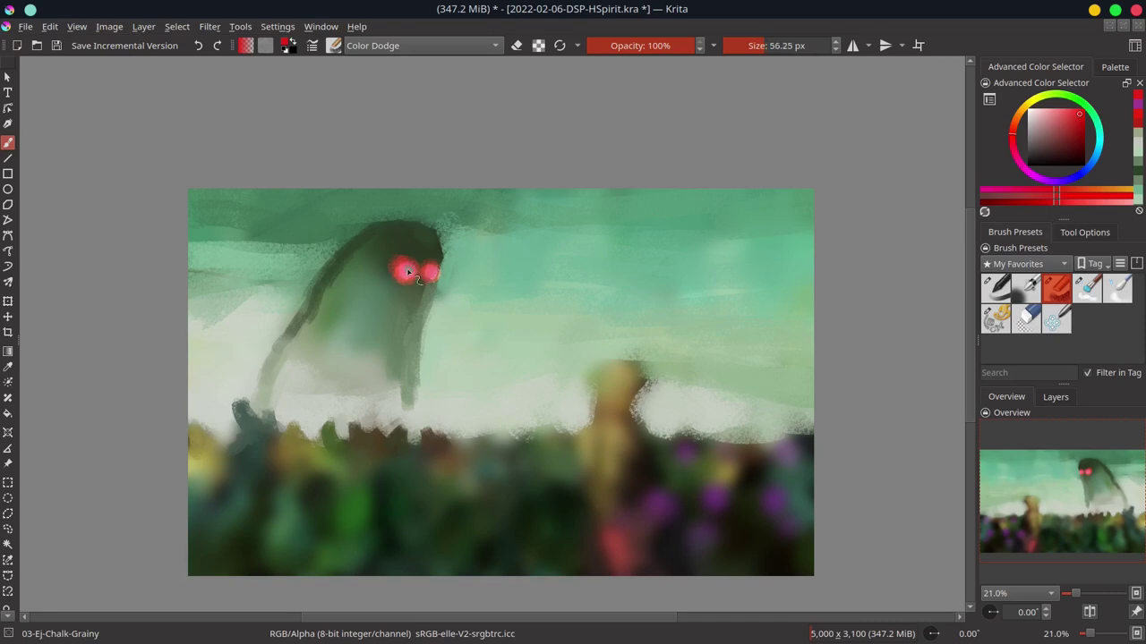
drag(407, 273, 408, 272)
click(405, 271)
click(430, 272)
scroll(462, 364, down, 1)
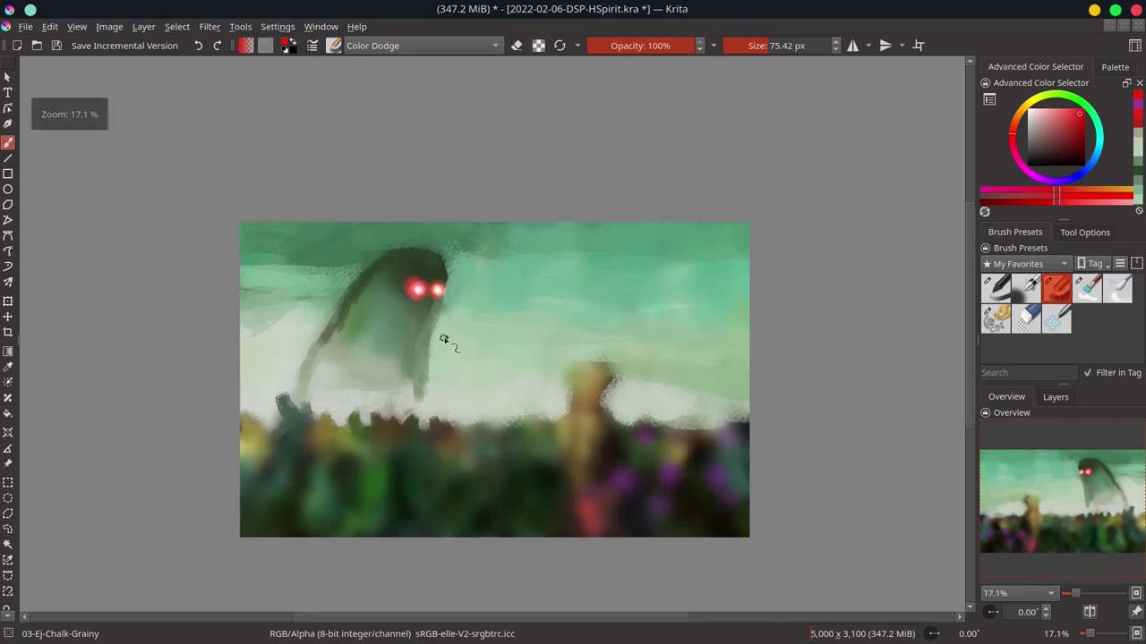
- In Normal mode, smear the red eyes into a pink blur with 04-Ej-Blender-Textured
ctrl+click(421, 269)
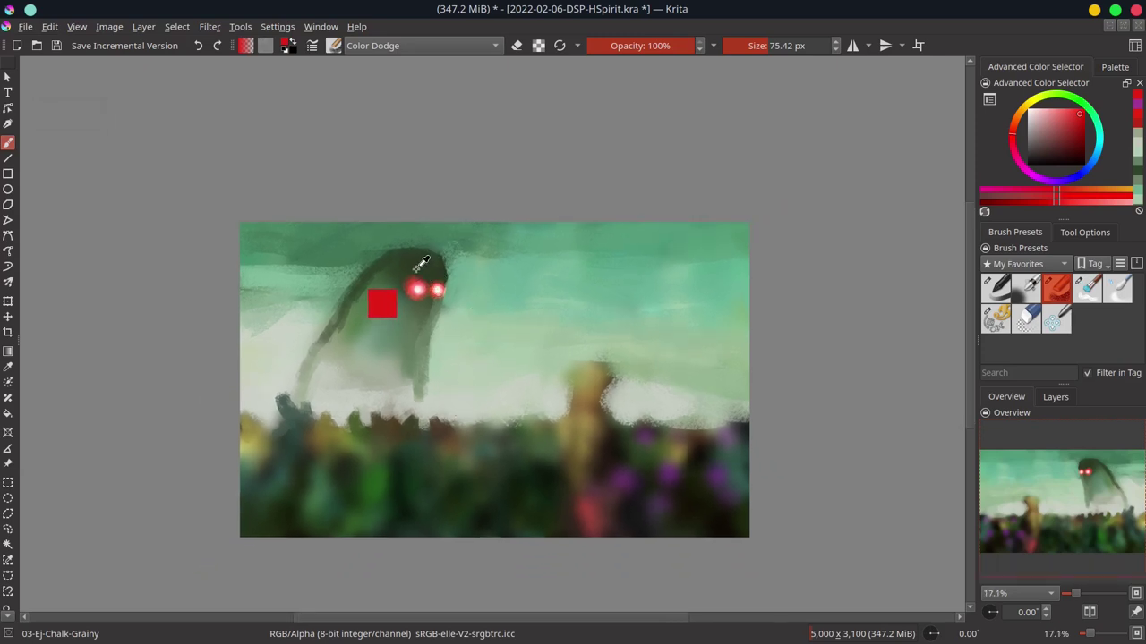
click(425, 46)
click(429, 96)
click(1085, 289)
mouse_move(427, 288)
mouse_down()
mouse_move(436, 298)
mouse_move(428, 292)
mouse_up()
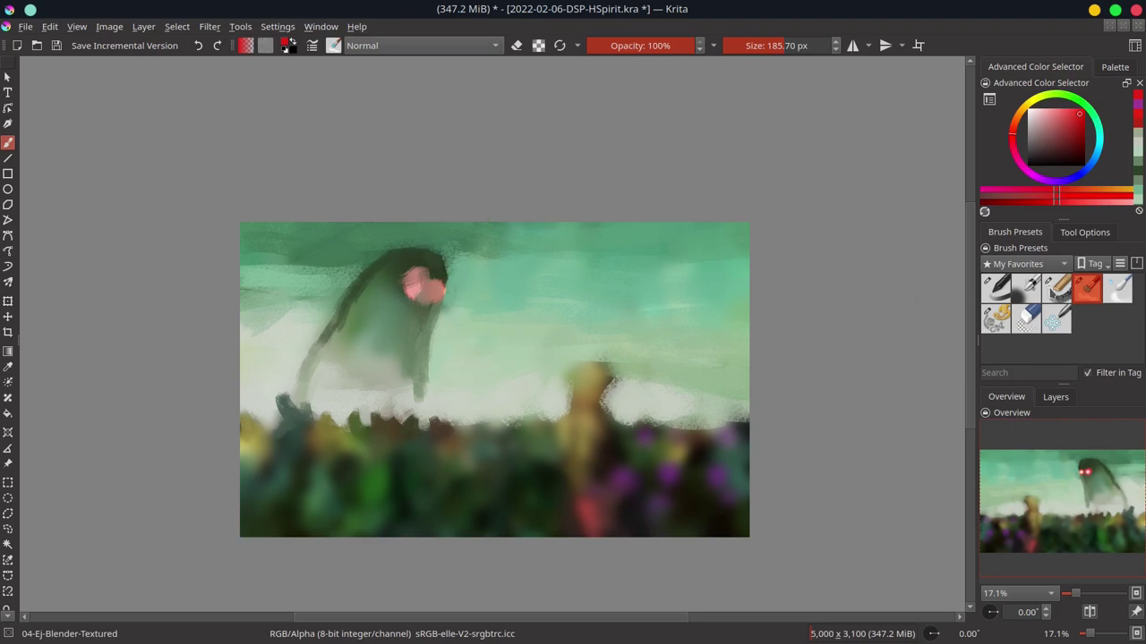
- Darken the head with dark green chalk, then blur the pink eye area with 05-Ej-Blender-Blur
click(1055, 290)
ctrl+click(409, 262)
mouse_move(402, 264)
mouse_down()
mouse_move(417, 266)
mouse_move(405, 298)
mouse_up()
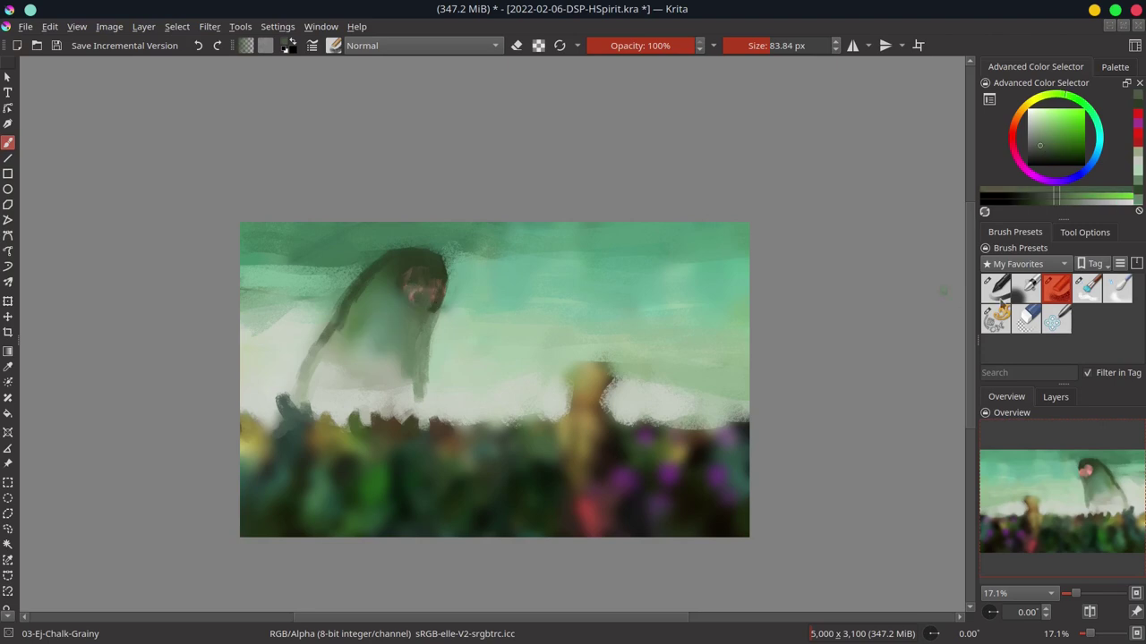
click(1116, 289)
mouse_move(403, 285)
mouse_down()
mouse_move(430, 286)
mouse_move(427, 310)
mouse_move(439, 273)
mouse_up()
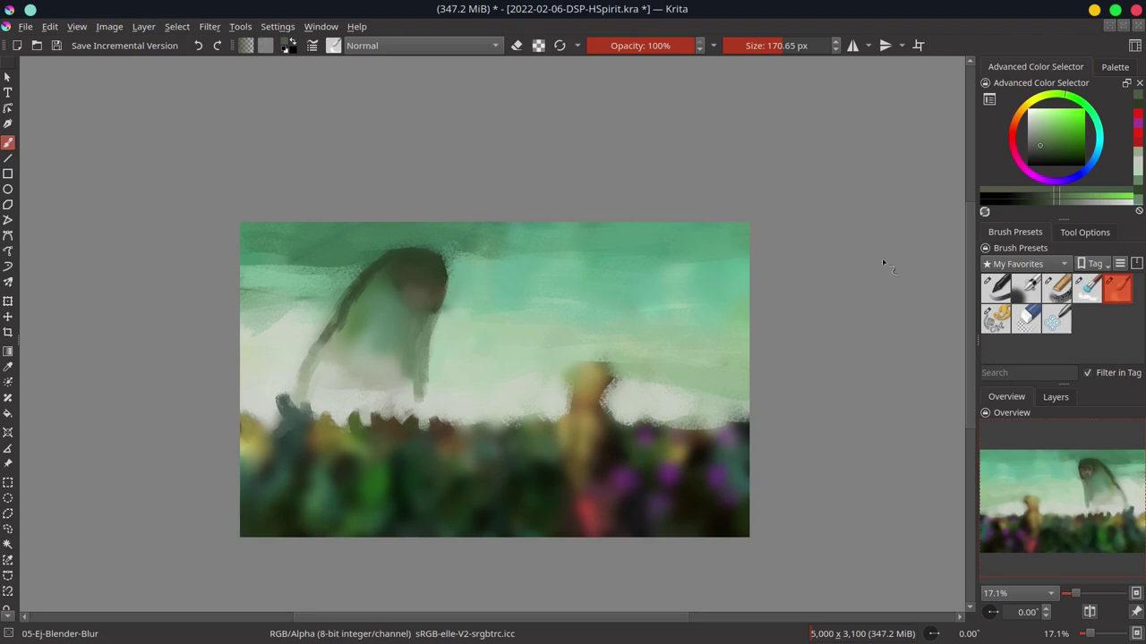
- Dab pale light-green eye marks on the head with the grainy chalk brush
click(1056, 288)
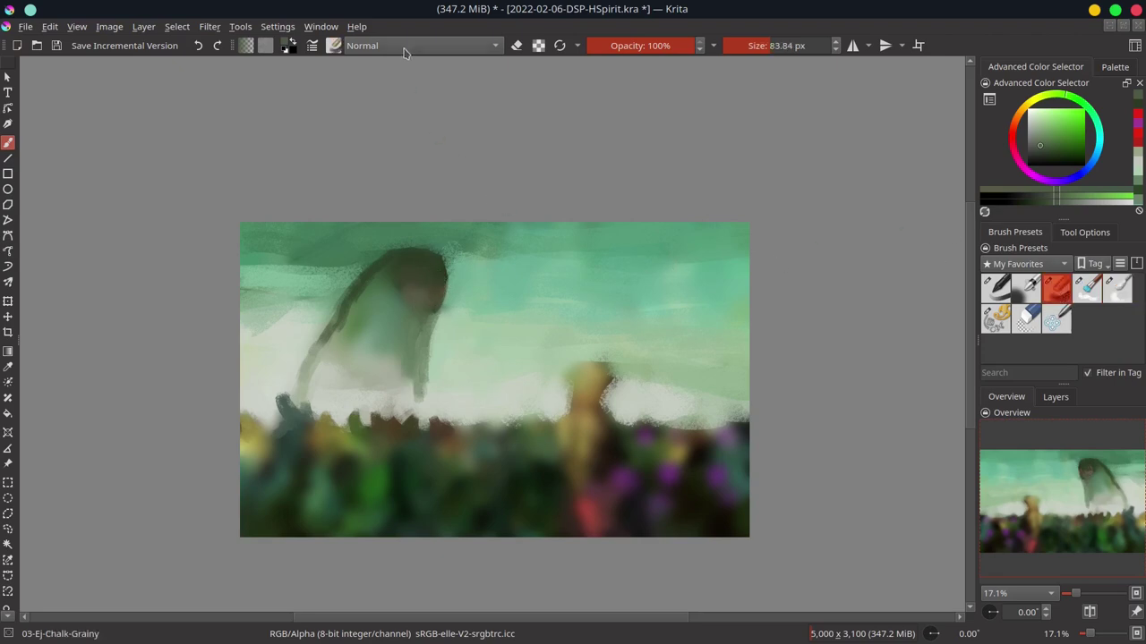
click(1055, 136)
key(bracketleft)
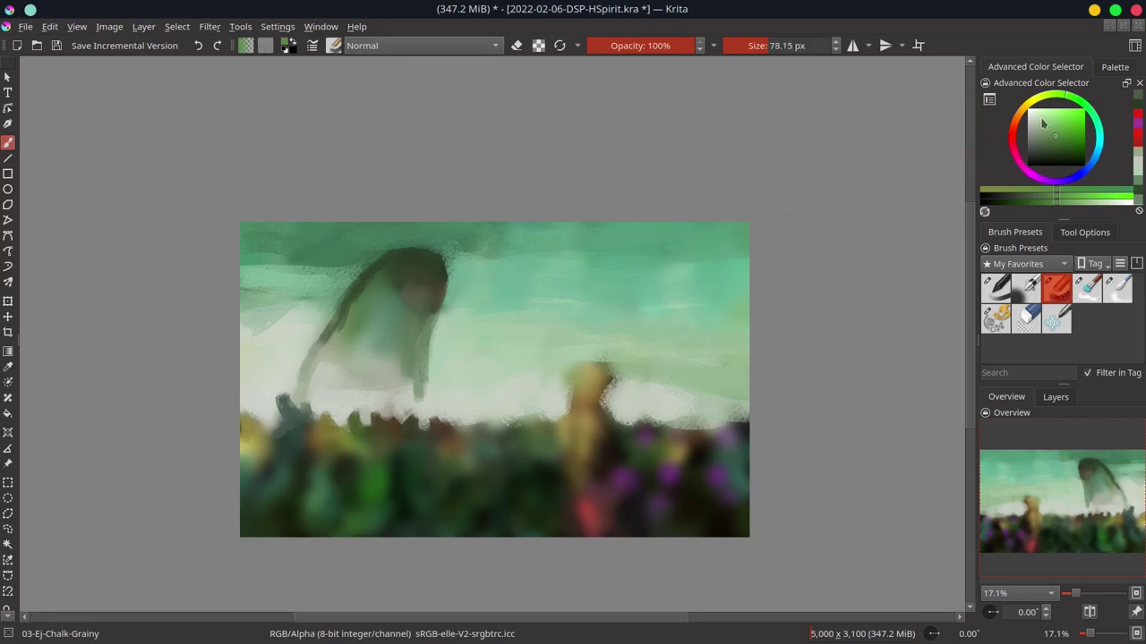
click(1040, 123)
click(417, 287)
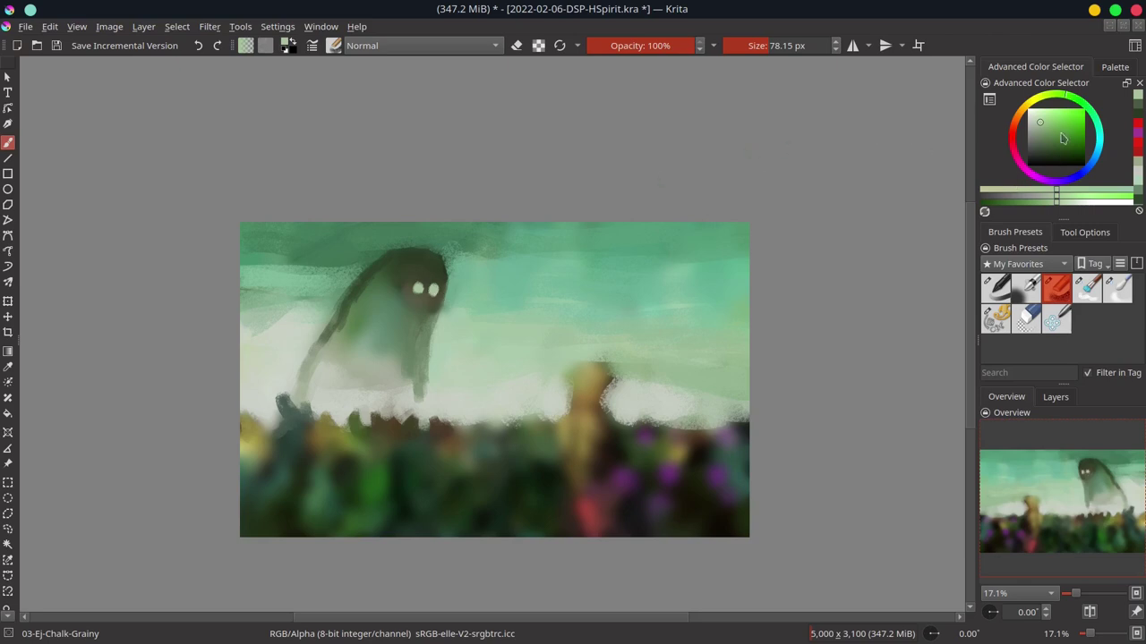
- Paint both eyes as glowing saturated red in Color Dodge, then return to Normal blending
click(1012, 135)
click(1084, 113)
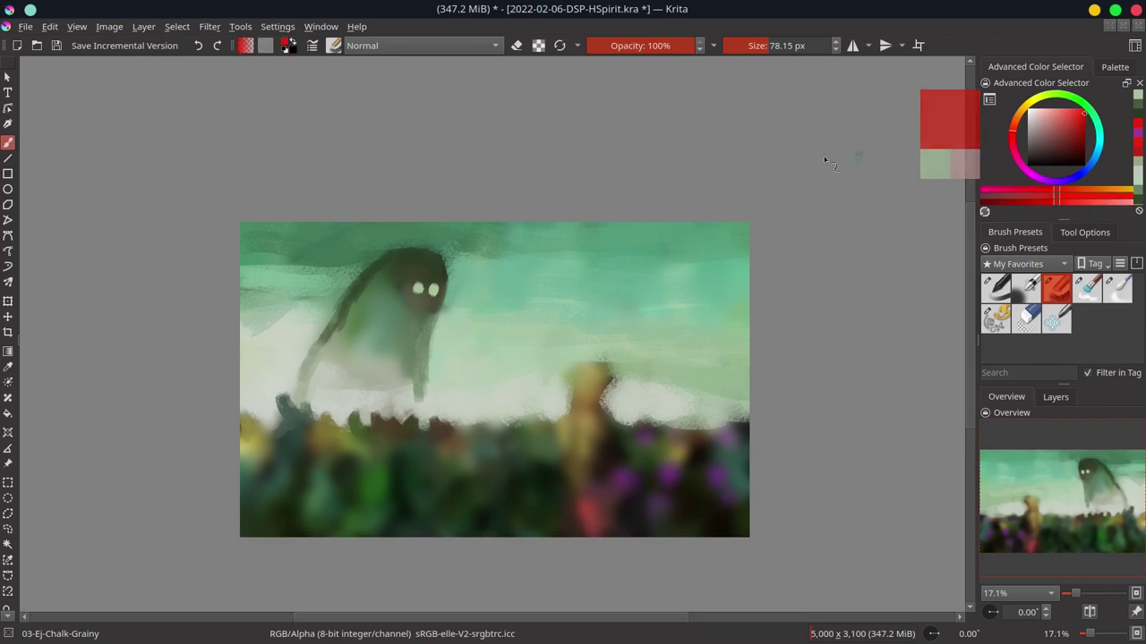
click(448, 51)
click(435, 55)
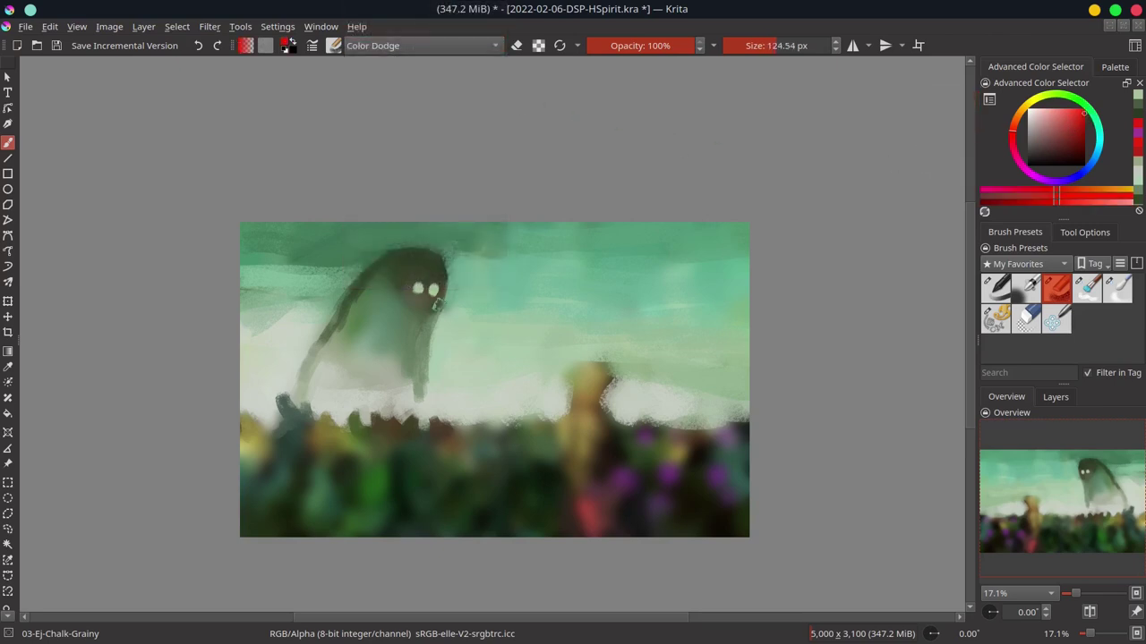
drag(436, 304, 417, 288)
click(433, 289)
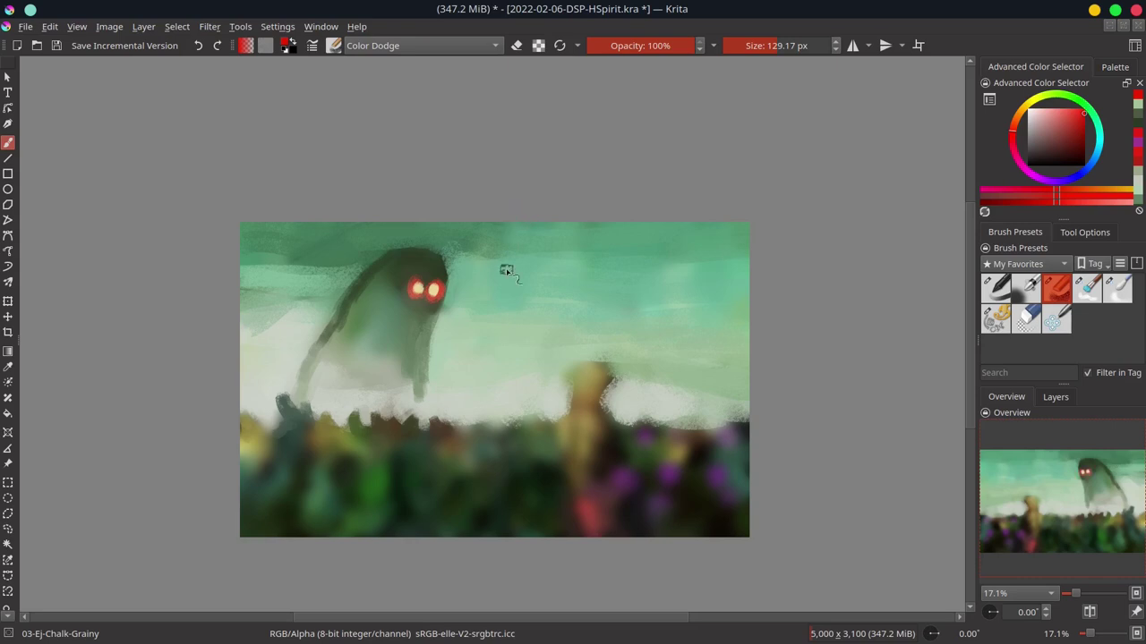
click(421, 45)
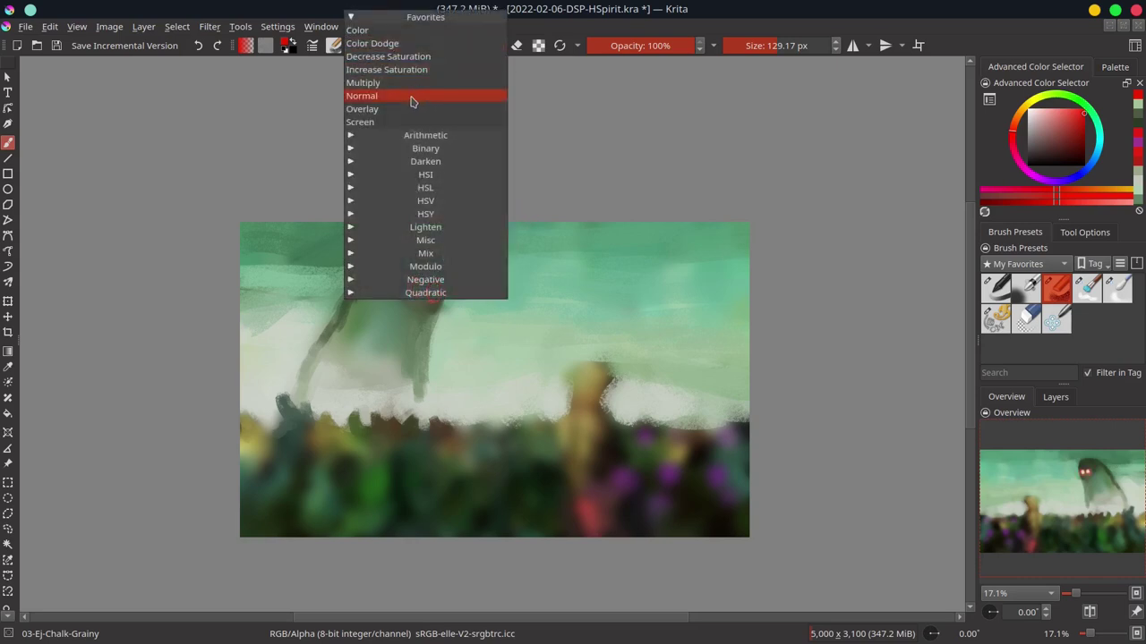
click(411, 93)
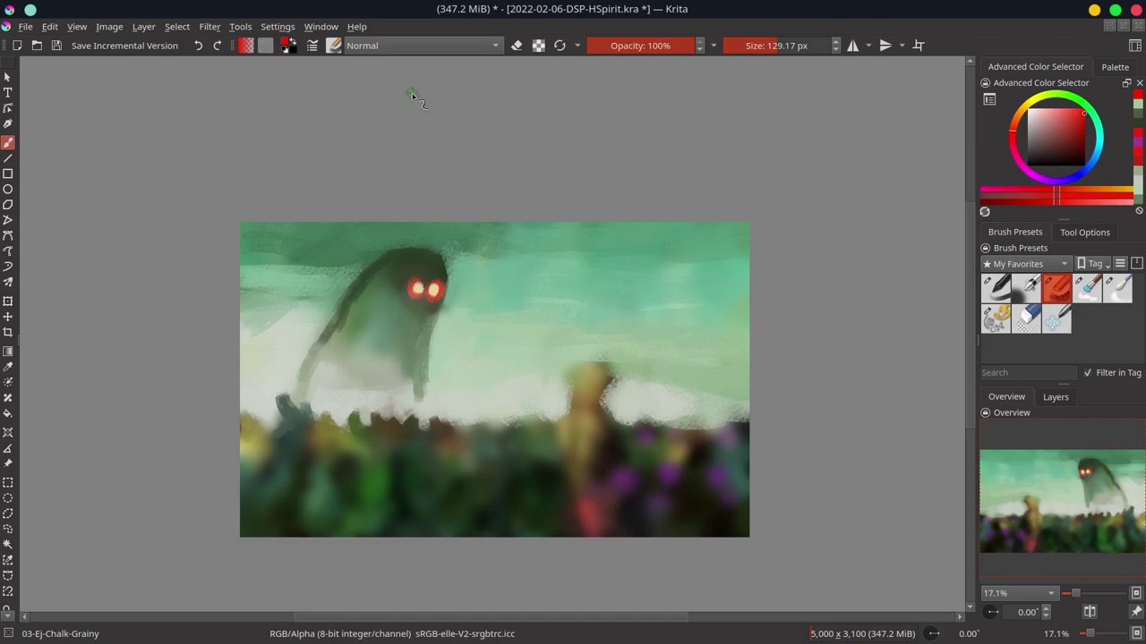
- Dab pale and dark greens sampled from the scene along the foliage edge beside the ghost
drag(443, 365, 397, 325)
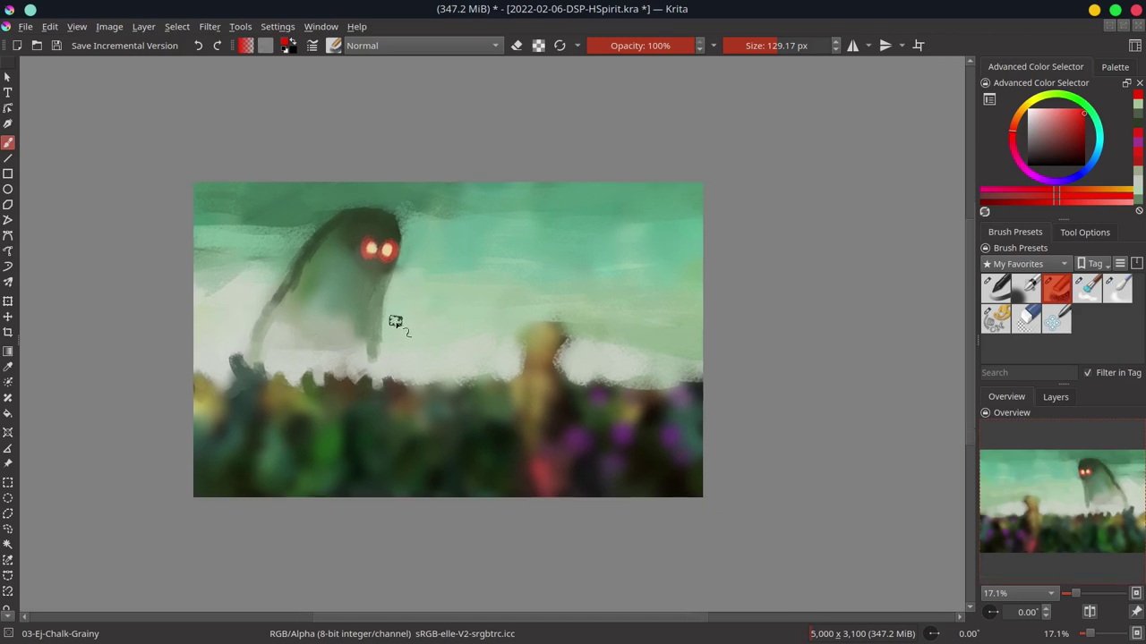
ctrl+click(417, 376)
key(bracketleft)
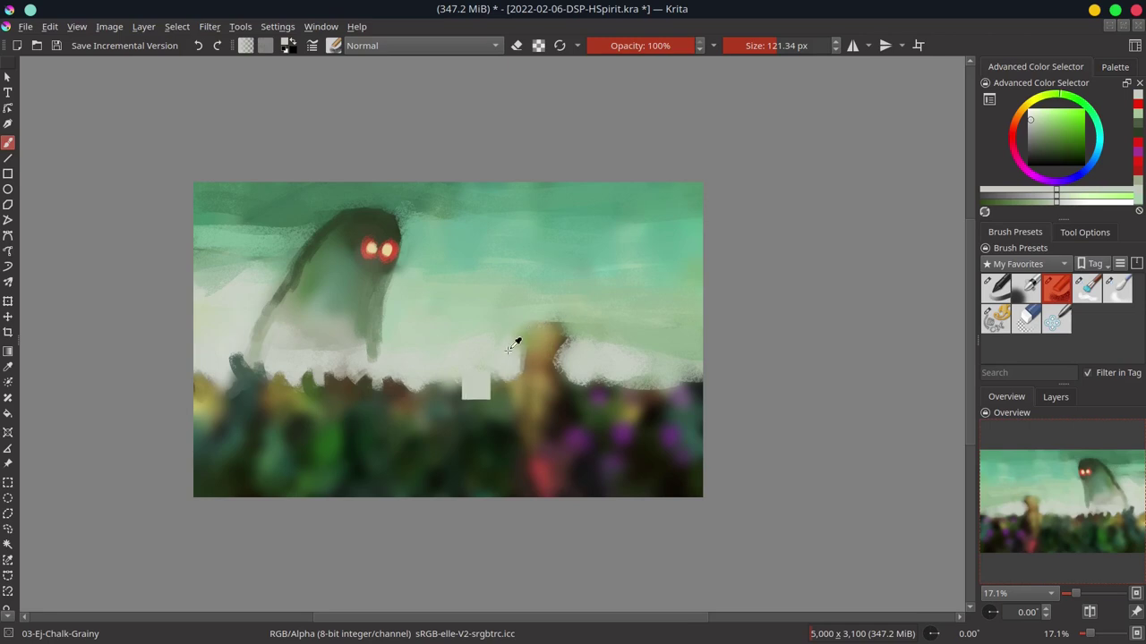
ctrl+click(434, 385)
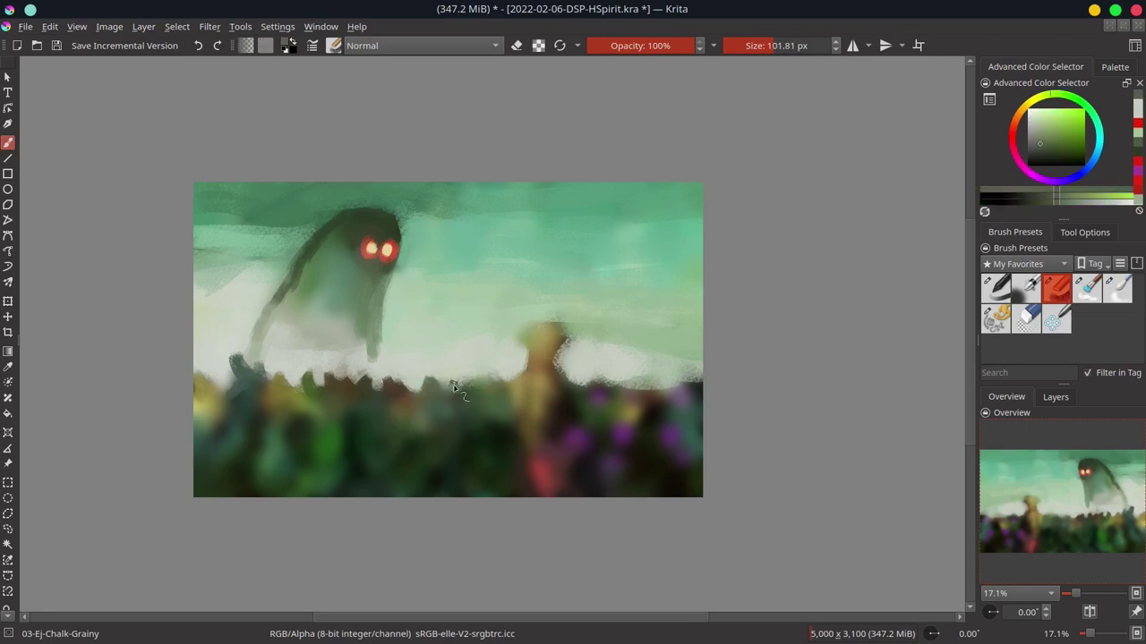
ctrl+click(452, 381)
ctrl+click(440, 374)
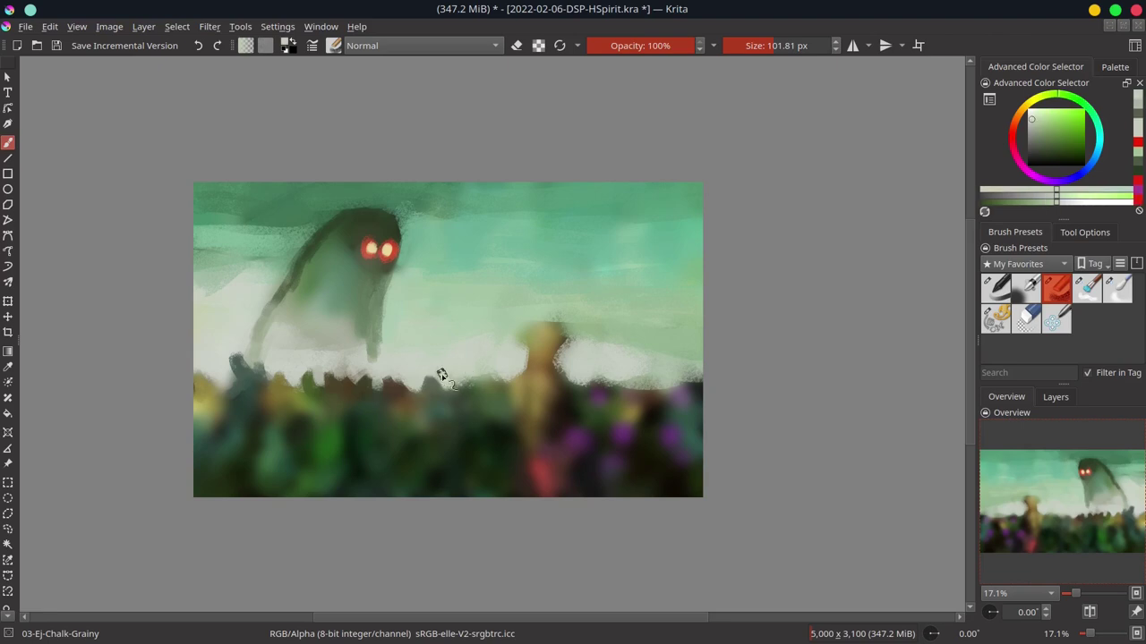
ctrl+click(457, 383)
ctrl+click(467, 380)
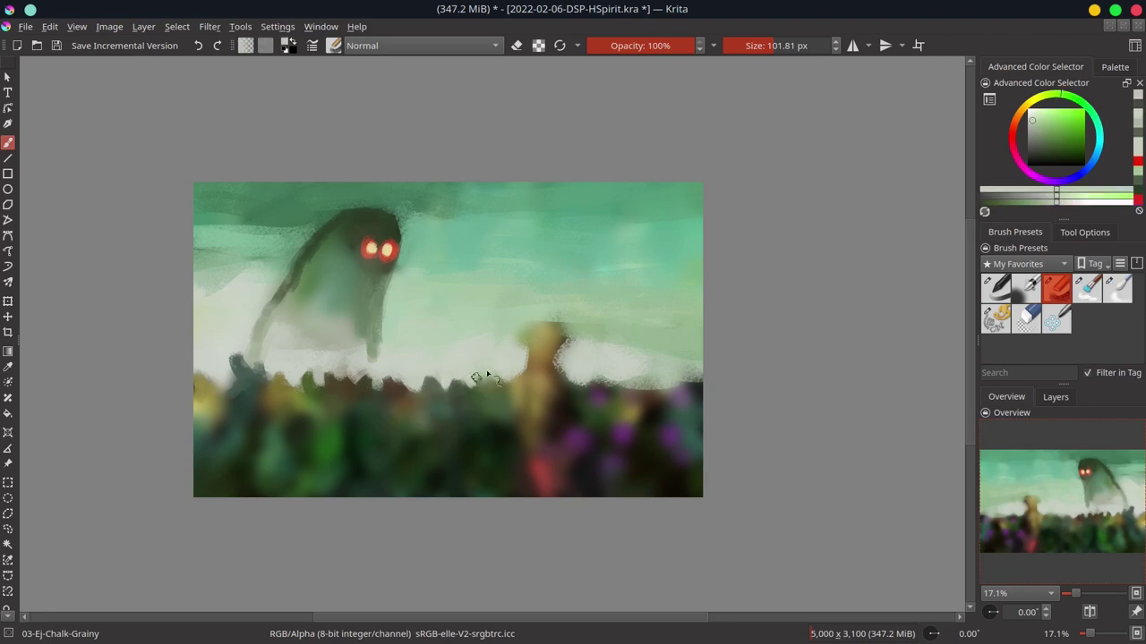
ctrl+click(480, 385)
ctrl+click(498, 393)
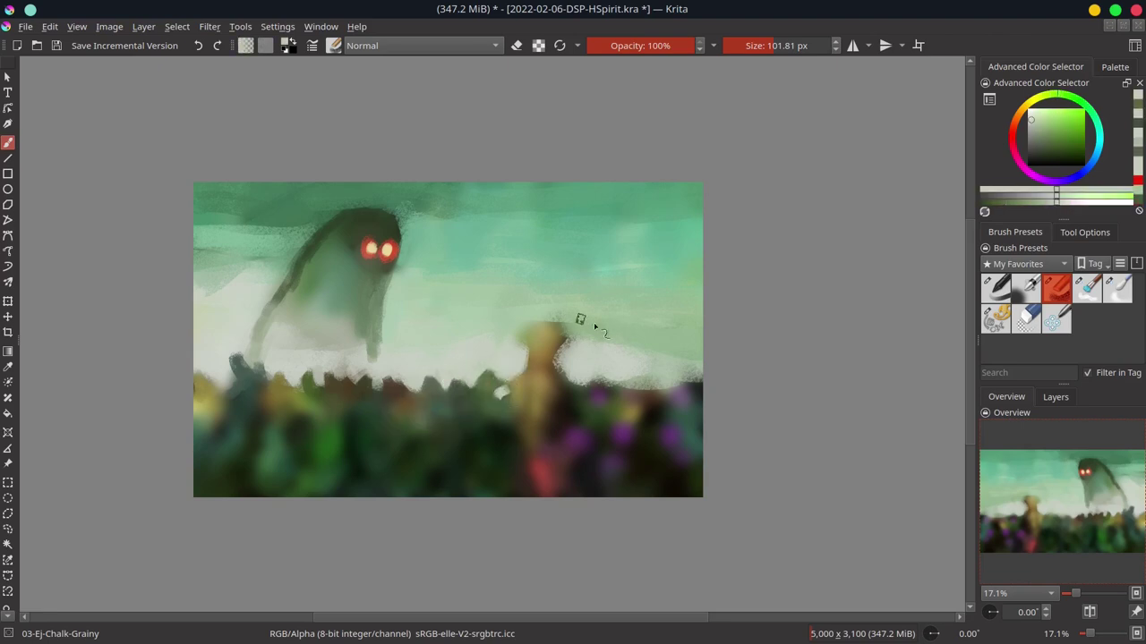
ctrl+click(484, 413)
- Sample dark foliage greens and shrink the chalk brush to about 80 px
ctrl+click(482, 403)
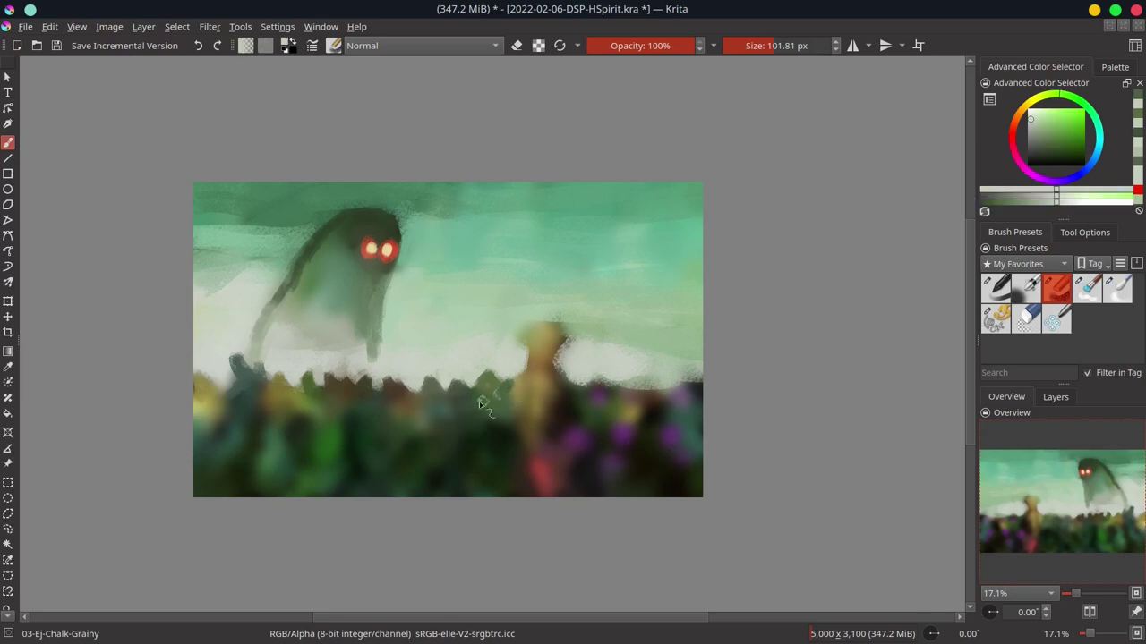
ctrl+click(481, 404)
ctrl+click(474, 400)
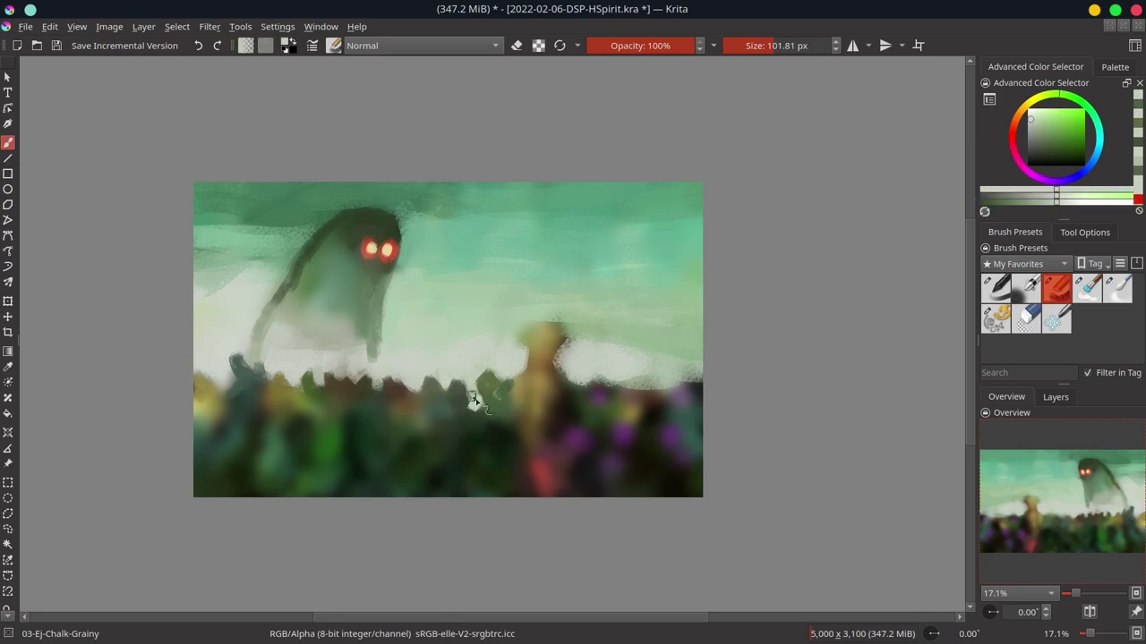
ctrl+click(476, 401)
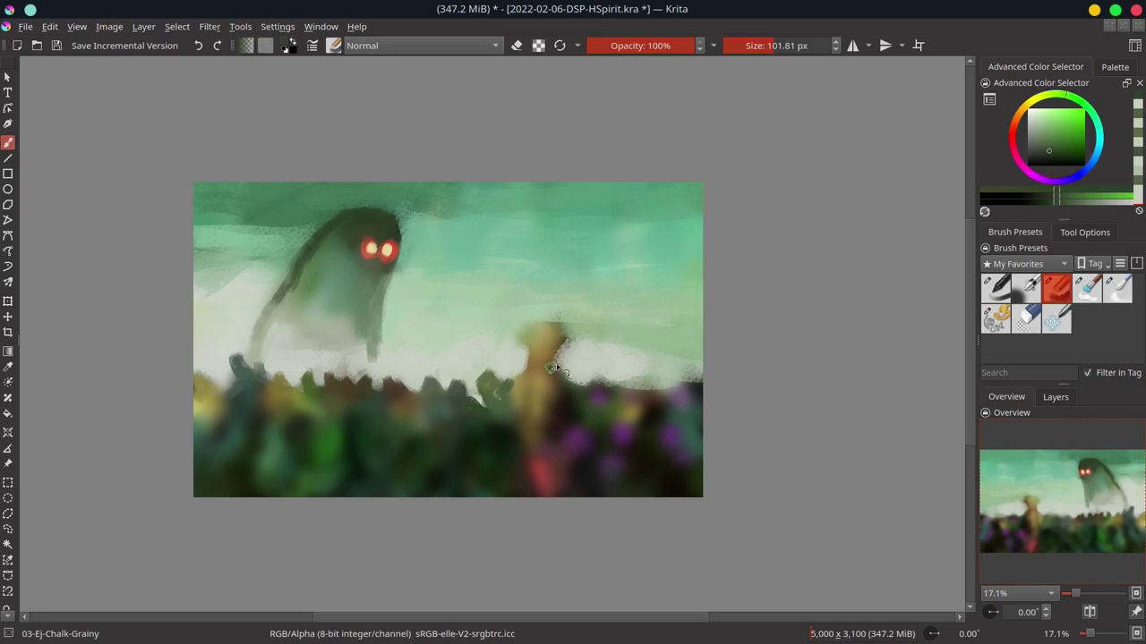
ctrl+click(591, 385)
drag(582, 399, 576, 394)
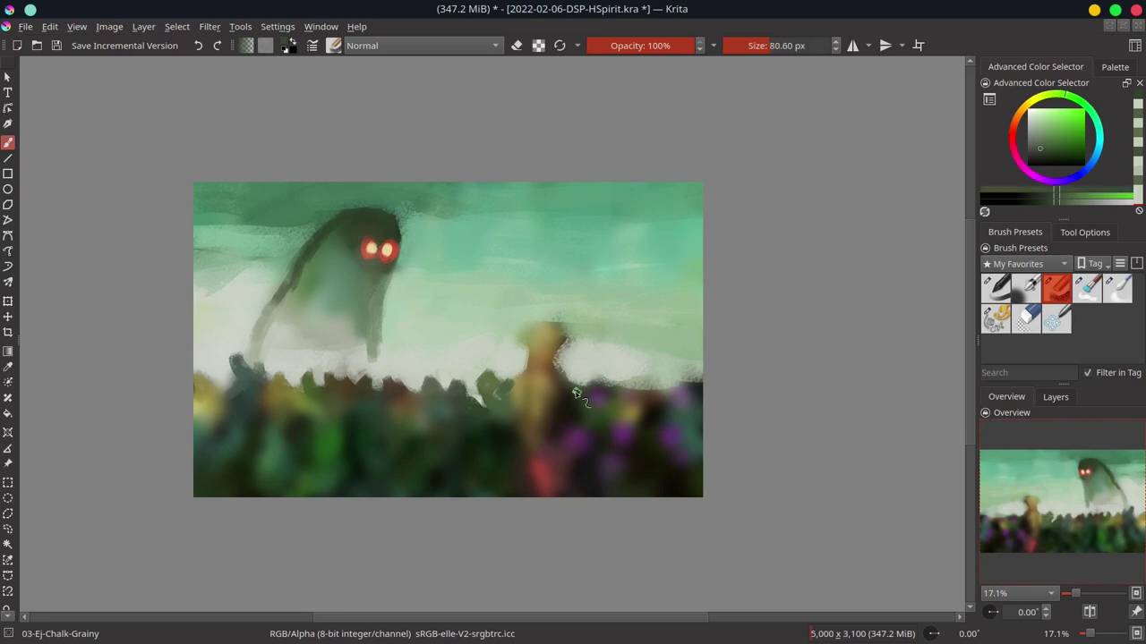
ctrl+click(577, 391)
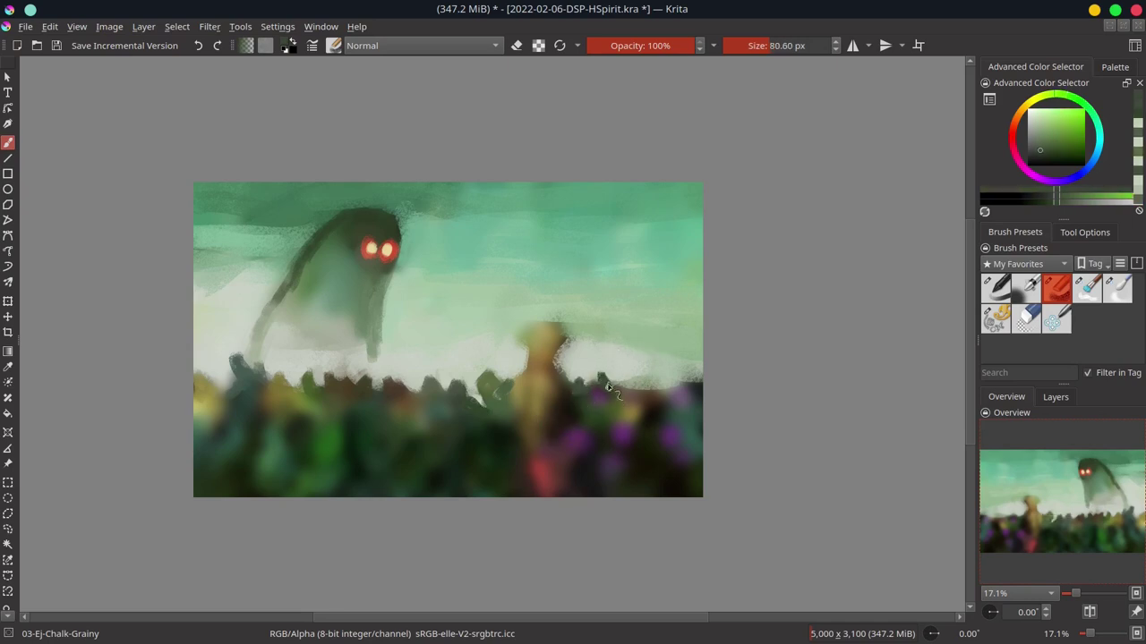
ctrl+click(597, 385)
- Add dark leaf silhouettes along the foliage top edge using sampled browns and greens
ctrl+click(623, 383)
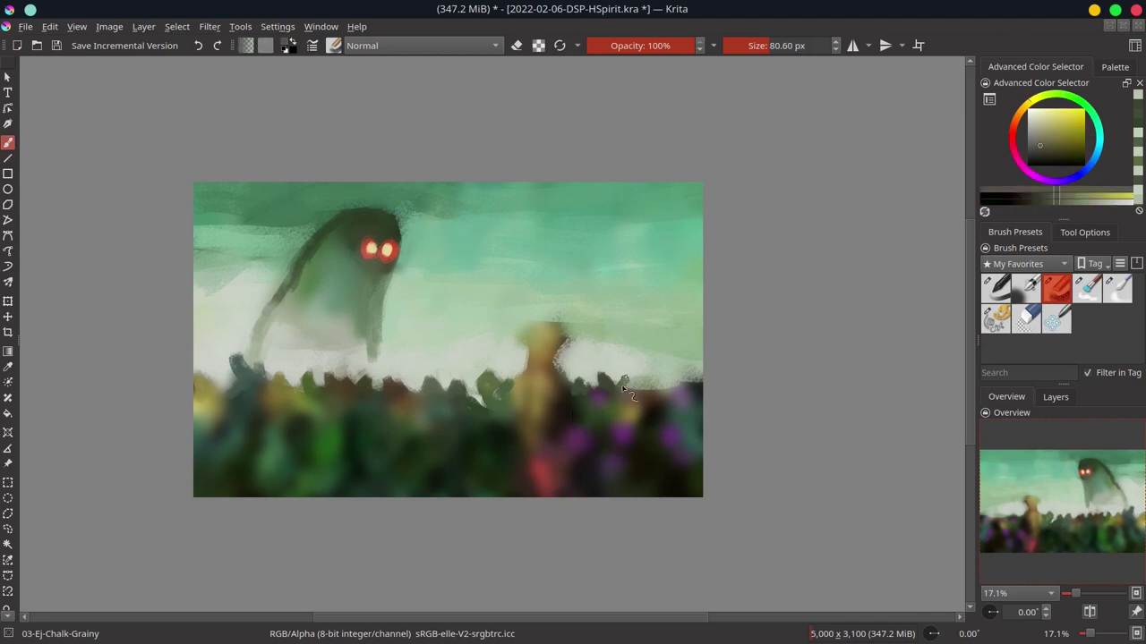
ctrl+click(653, 391)
ctrl+click(647, 391)
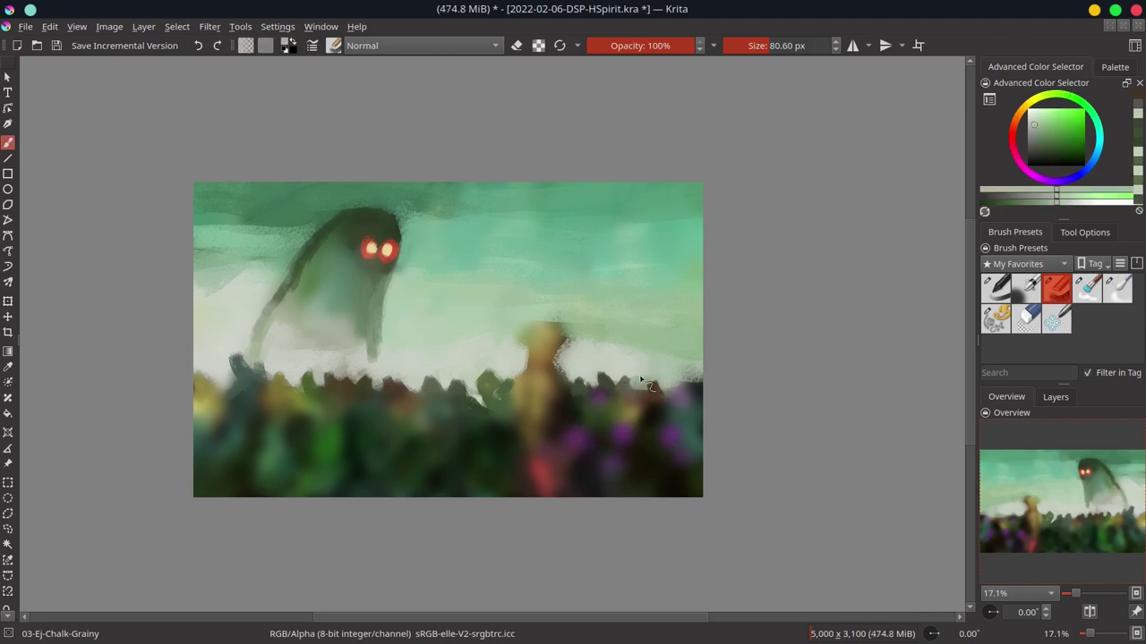
ctrl+click(638, 385)
ctrl+click(659, 376)
ctrl+click(571, 352)
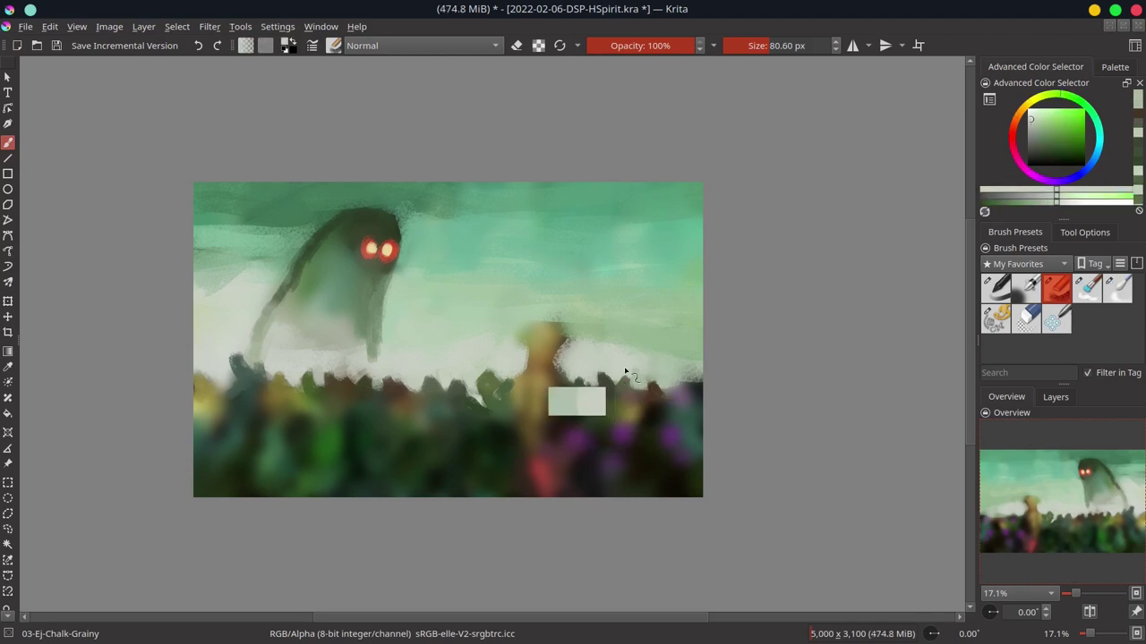
ctrl+click(563, 370)
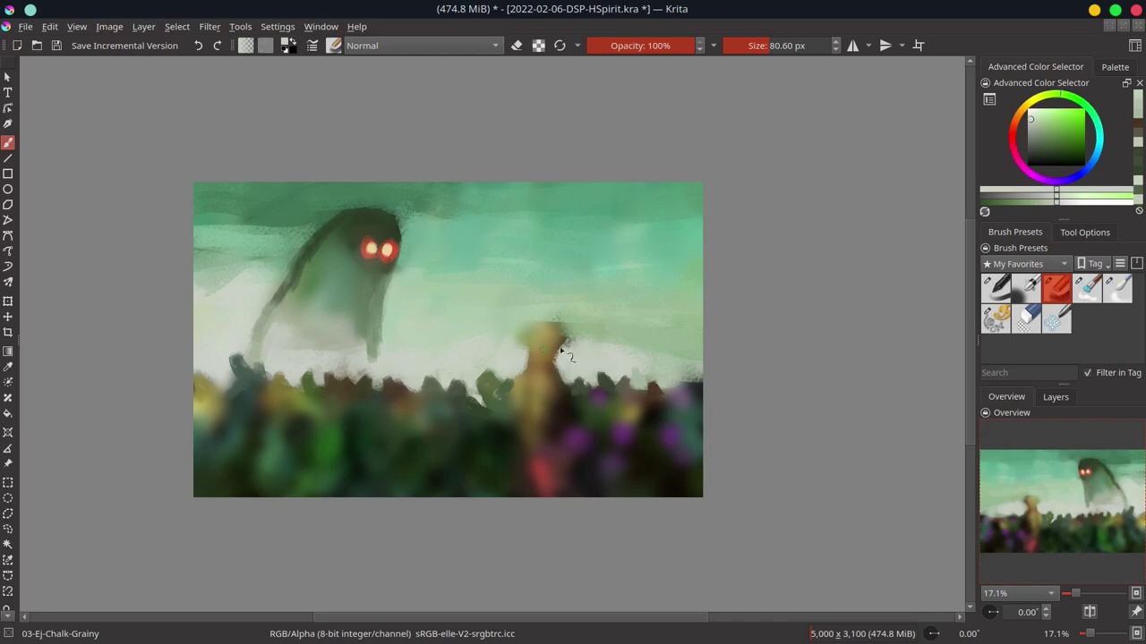
ctrl+click(653, 375)
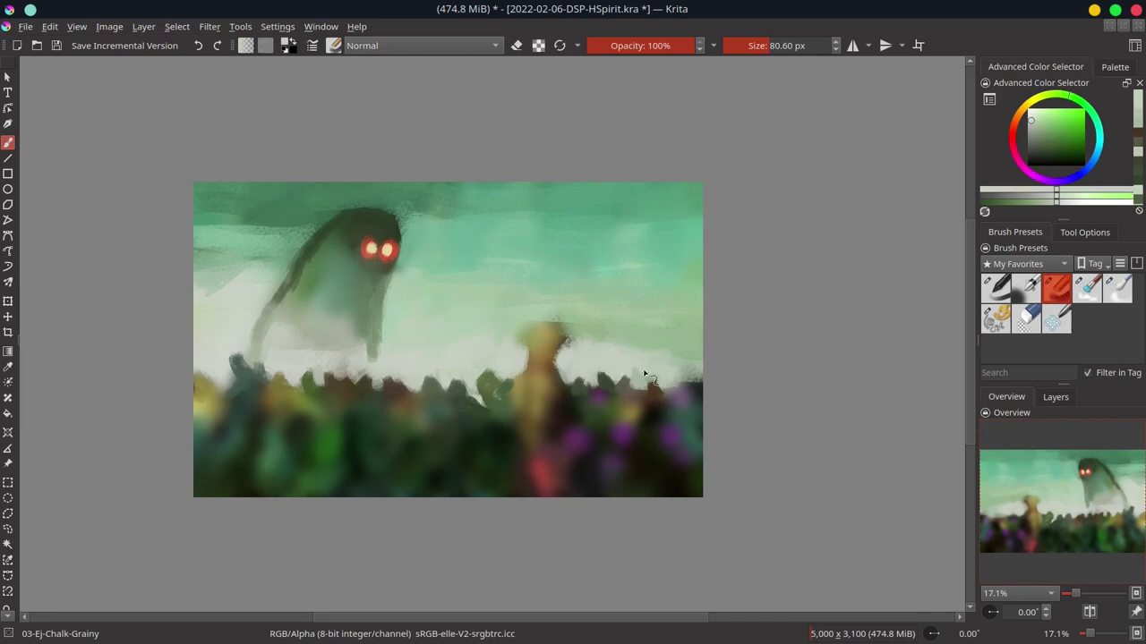
- Extend the leaves to the right border with purple and teal, then choose a dull yellow
ctrl+click(678, 381)
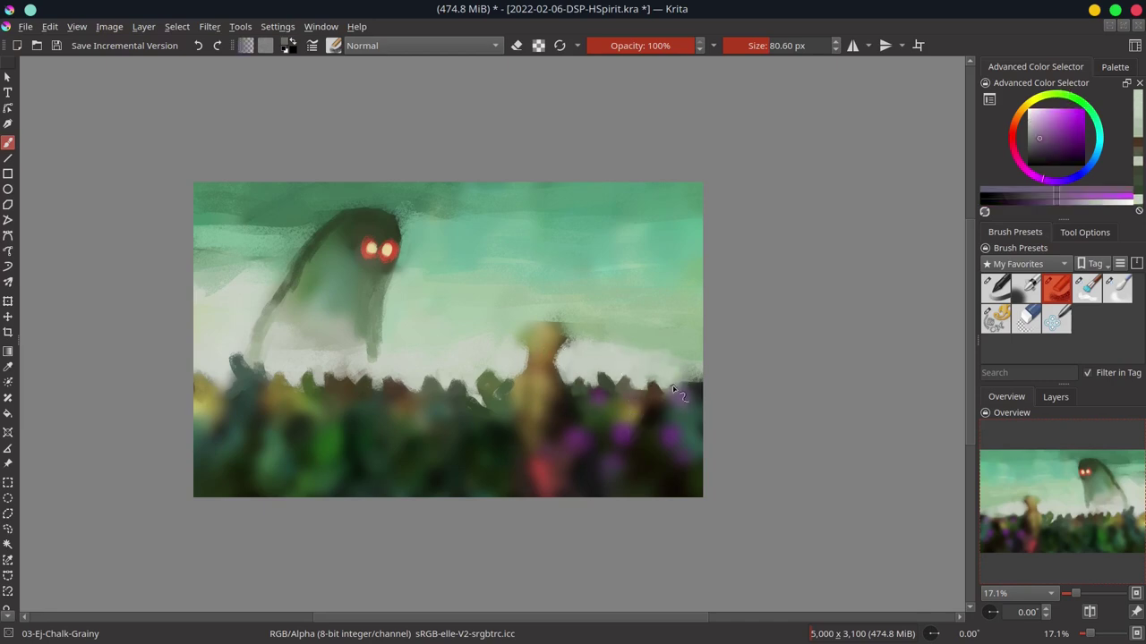
ctrl+click(695, 380)
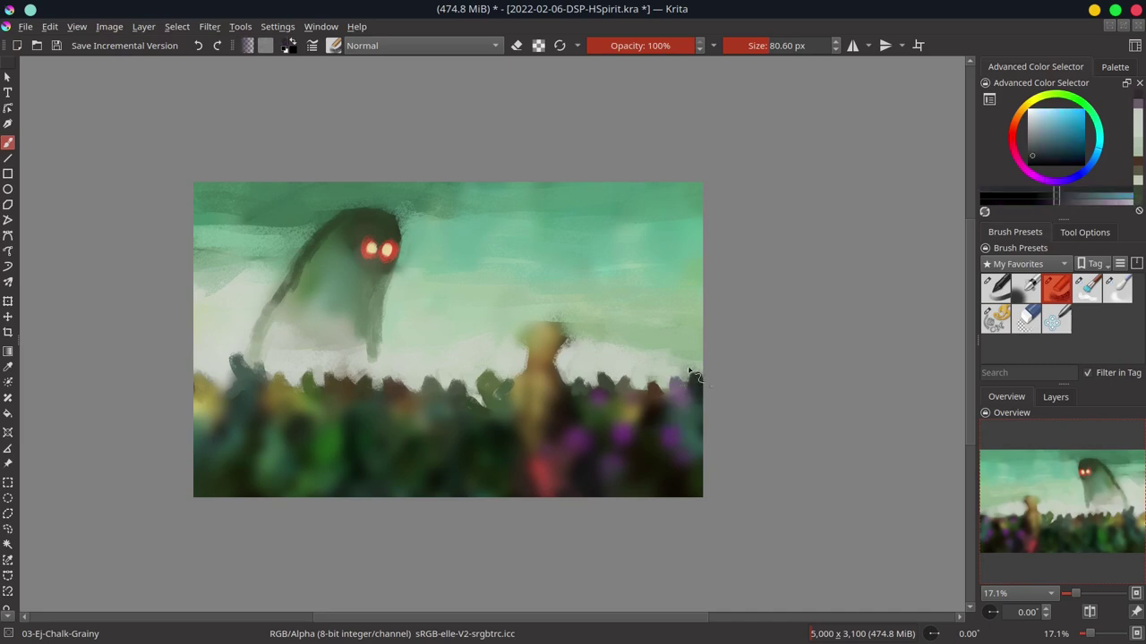
ctrl+click(690, 373)
ctrl+click(289, 391)
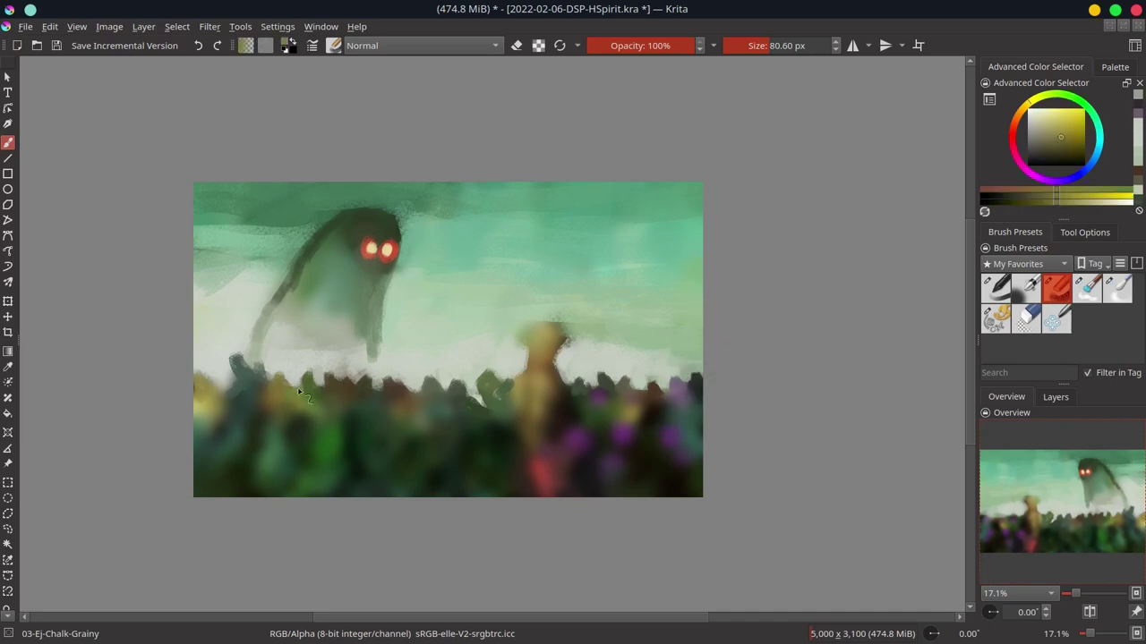
click(1060, 123)
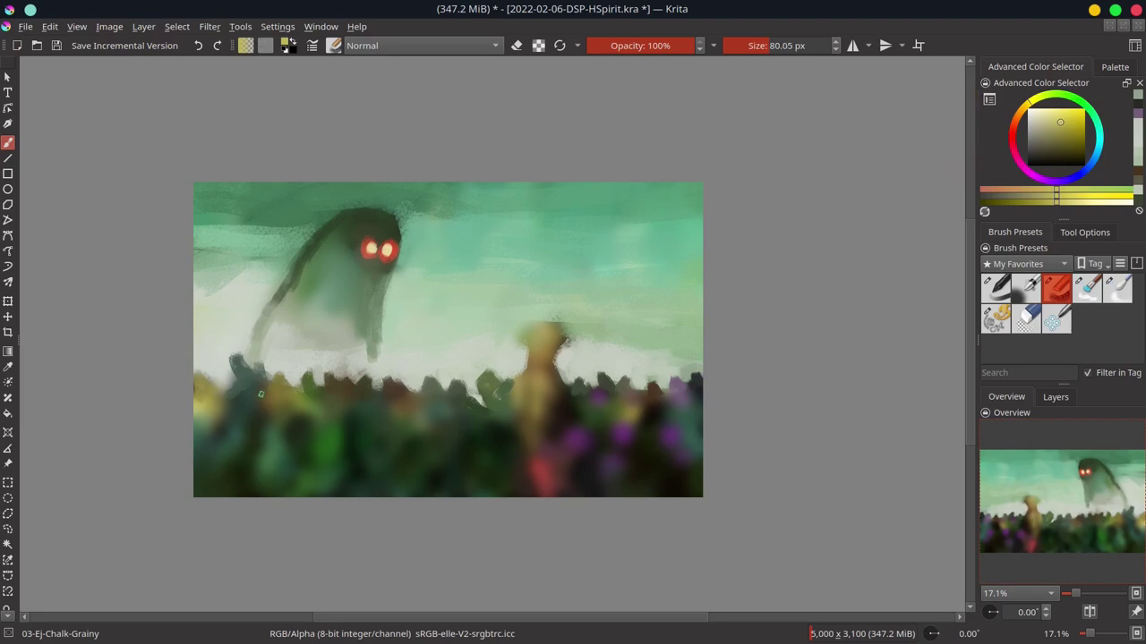
- Paint small yellow leaf strokes in the left foliage below the ghost, covering one with green
mouse_move(231, 362)
mouse_down()
mouse_move(259, 418)
mouse_move(209, 383)
mouse_up()
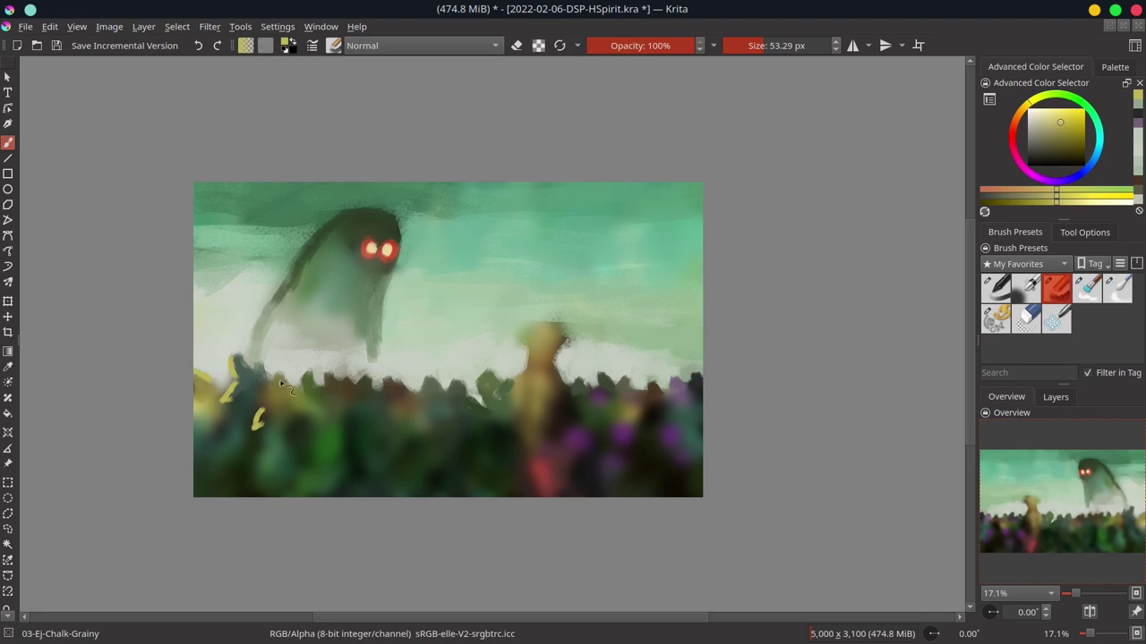
ctrl+click(317, 382)
drag(278, 383, 278, 365)
ctrl+click(255, 465)
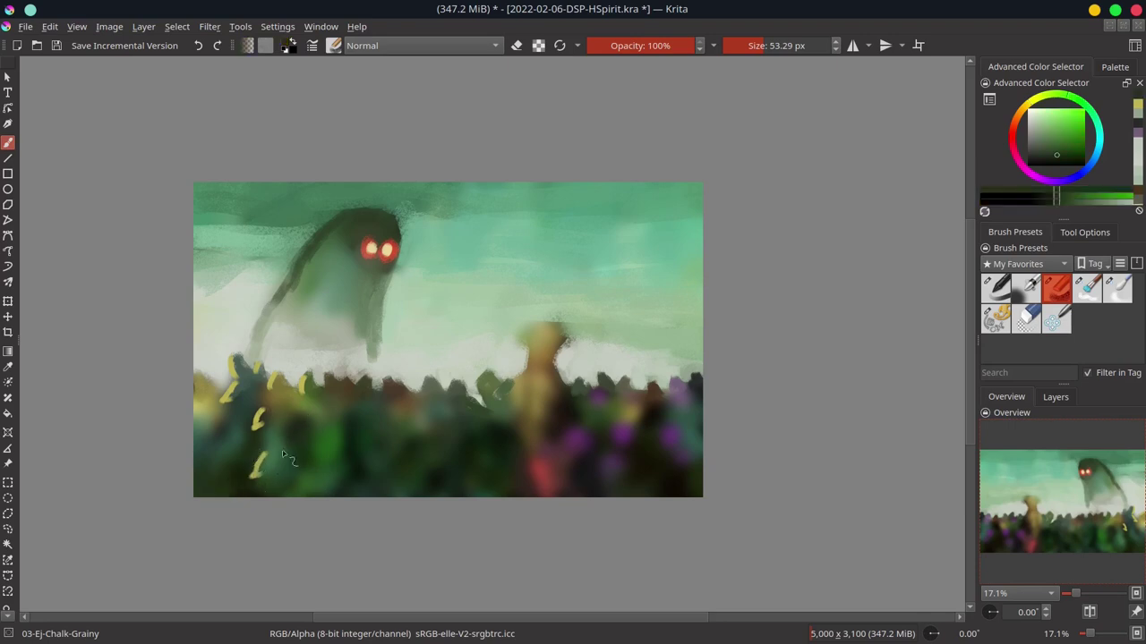
ctrl+click(279, 469)
drag(268, 459, 273, 463)
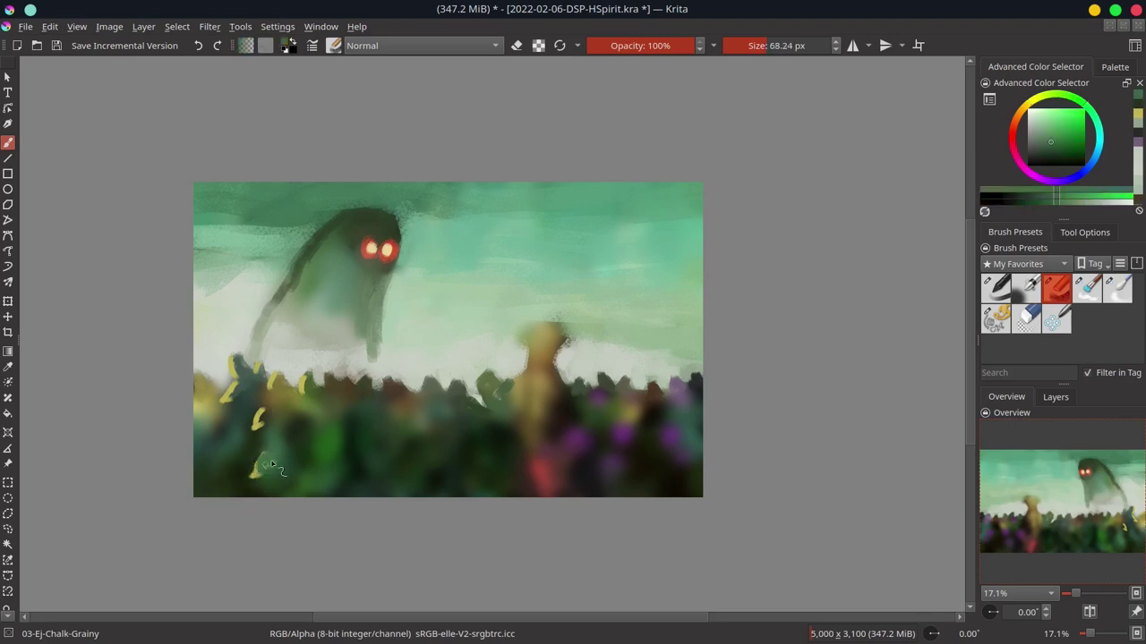
ctrl+click(299, 445)
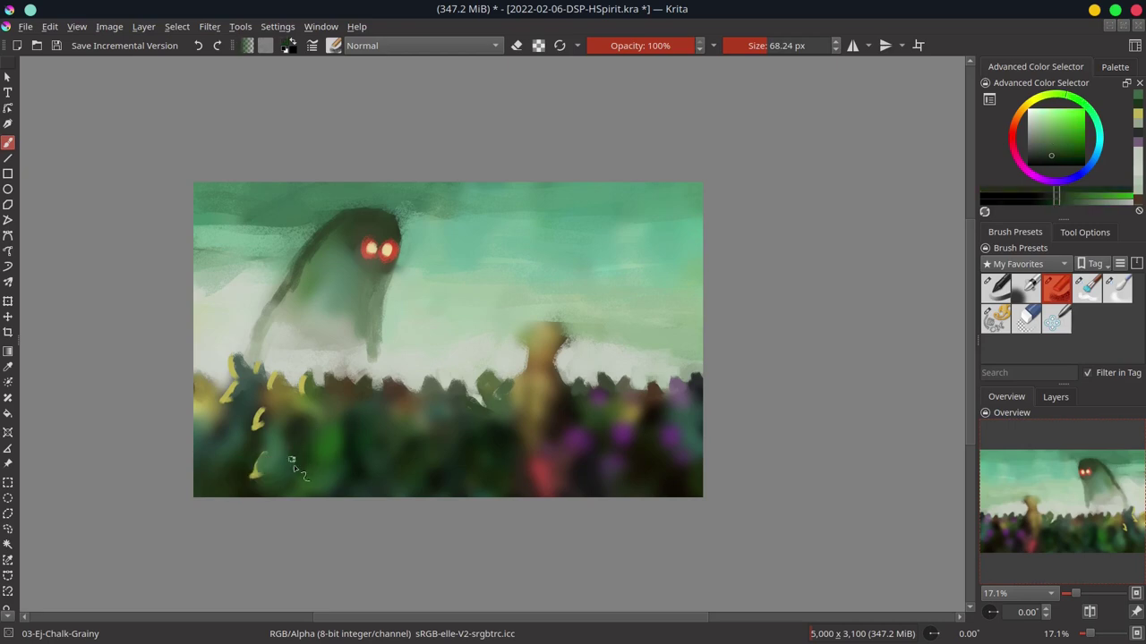
- Load the z) Stamp Leaves preset from the Textures brush tag
click(1047, 263)
click(1026, 248)
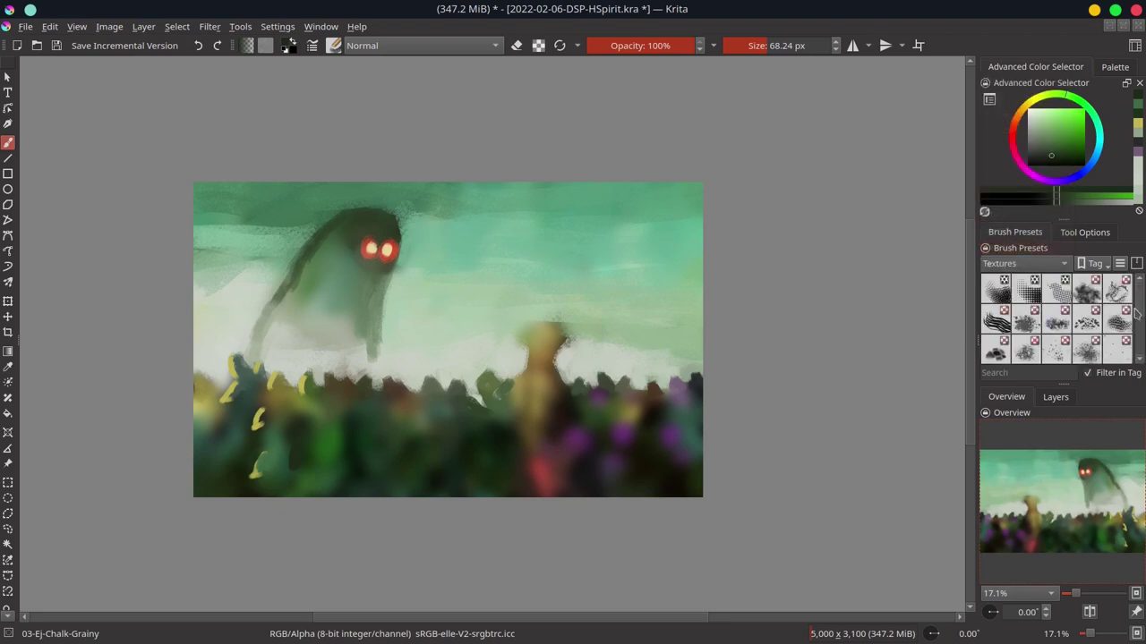
drag(1139, 305, 1139, 328)
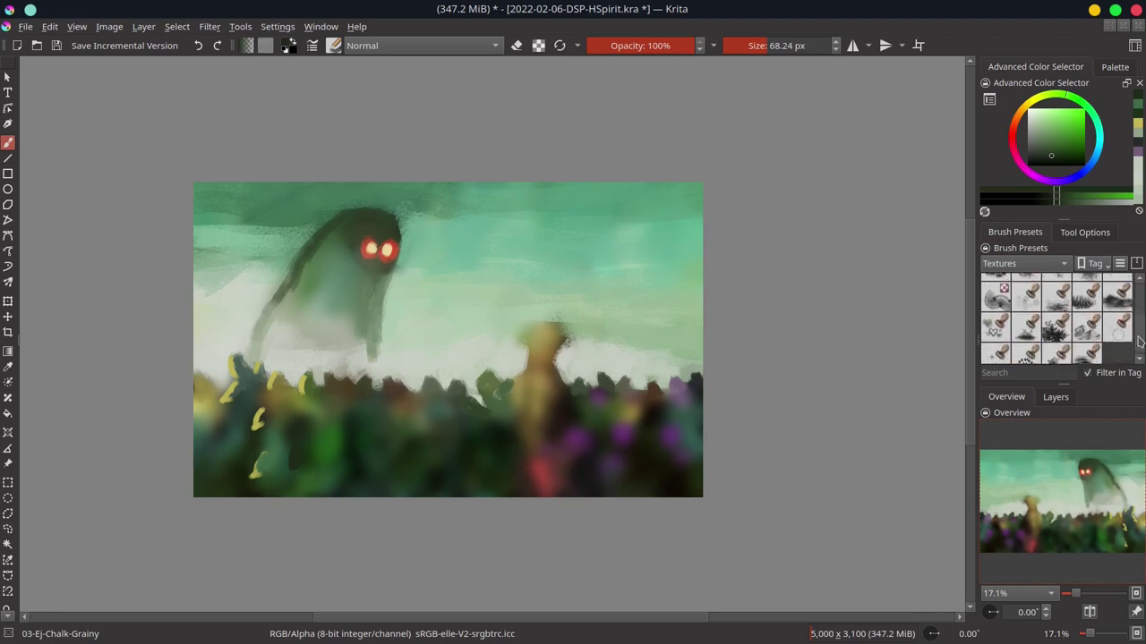
drag(1140, 328, 1140, 342)
click(1053, 330)
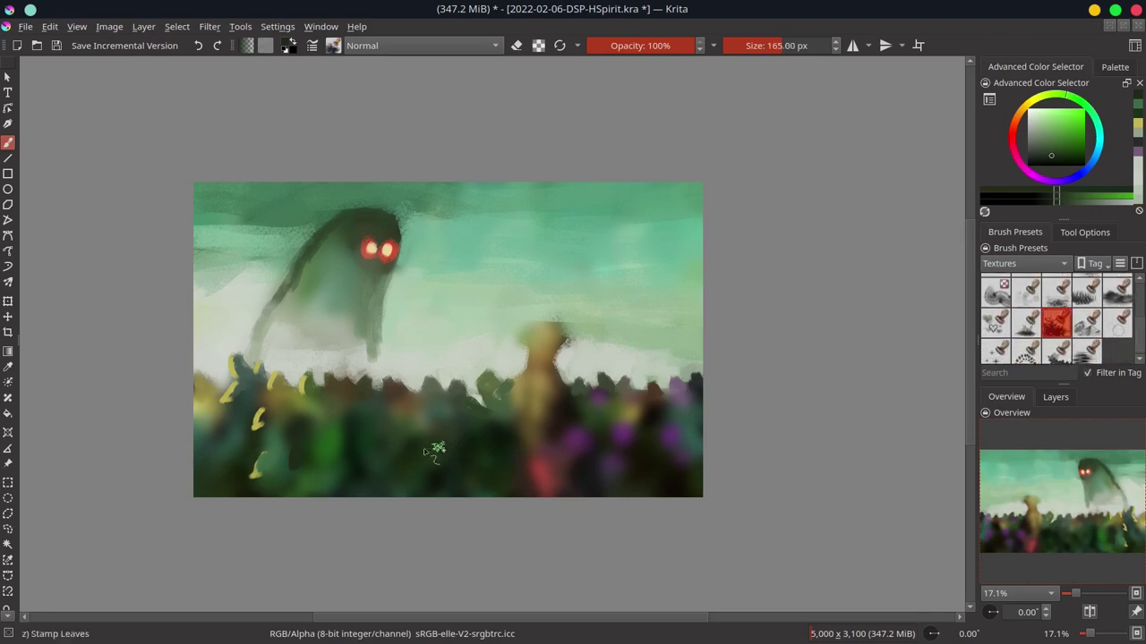
- Enlarge the Stamp Leaves brush to about 812 px and stamp light-green leaves lower left
mouse_move(455, 456)
shift+mouse_down()
mouse_move(403, 478)
mouse_move(333, 475)
mouse_move(363, 466)
mouse_move(360, 403)
shift+mouse_up()
ctrl+click(345, 452)
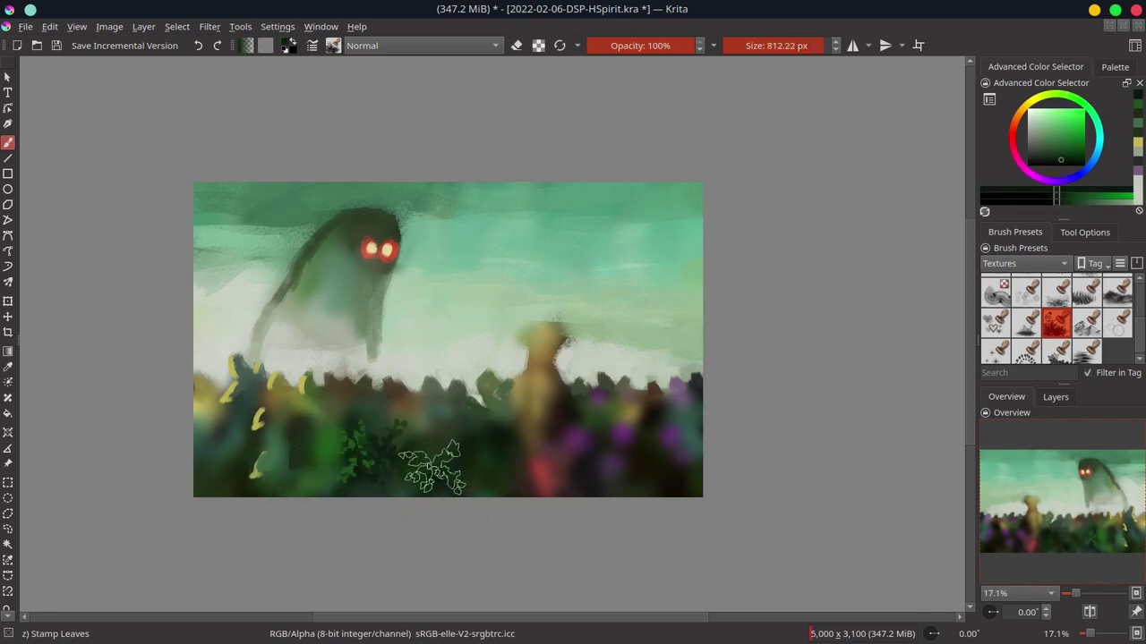
ctrl+click(269, 447)
mouse_move(268, 438)
mouse_down()
mouse_move(322, 430)
mouse_move(310, 403)
mouse_up()
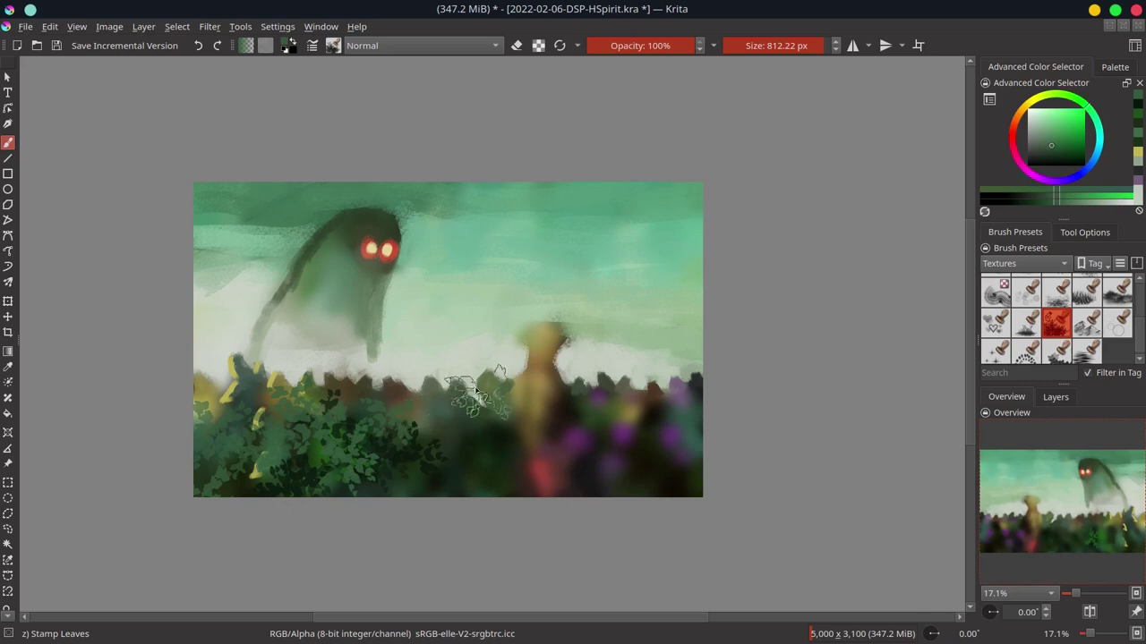
- Stamp orange-brown and green leaves along the middle of the foliage ridge
ctrl+click(375, 457)
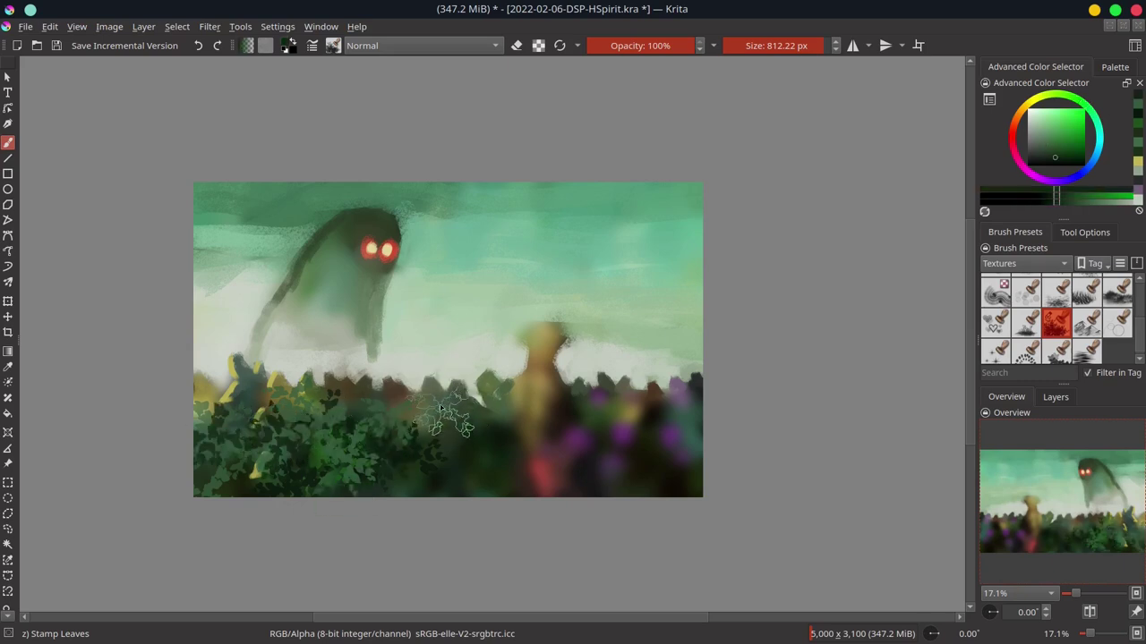
ctrl+click(385, 452)
ctrl+click(375, 385)
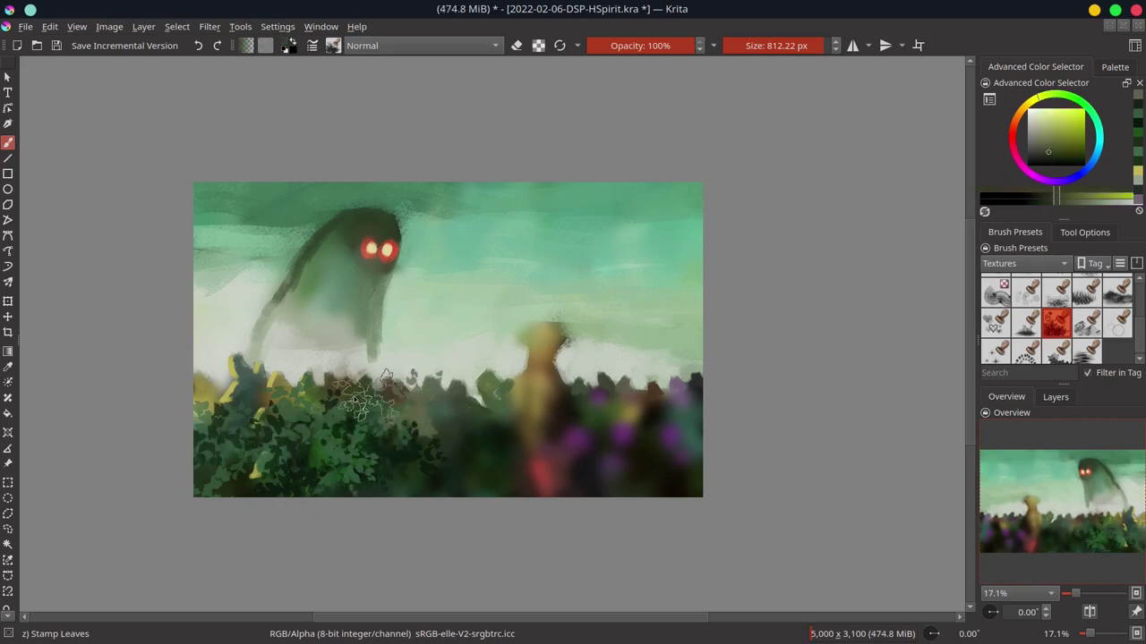
mouse_move(376, 385)
mouse_down()
mouse_move(269, 402)
mouse_move(497, 503)
mouse_up()
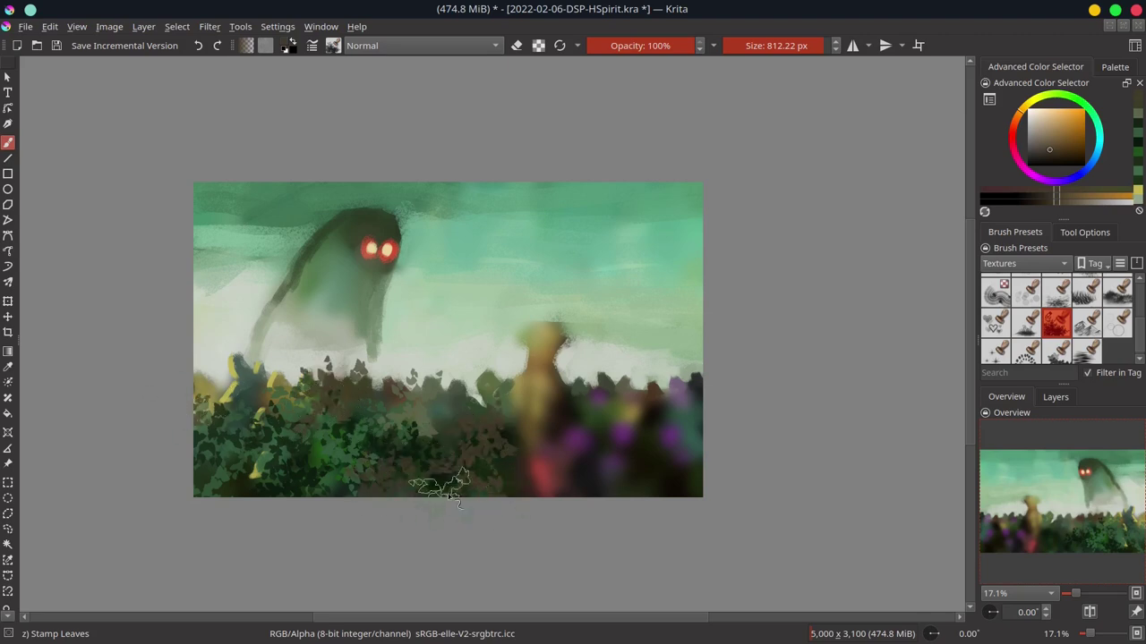
ctrl+click(268, 488)
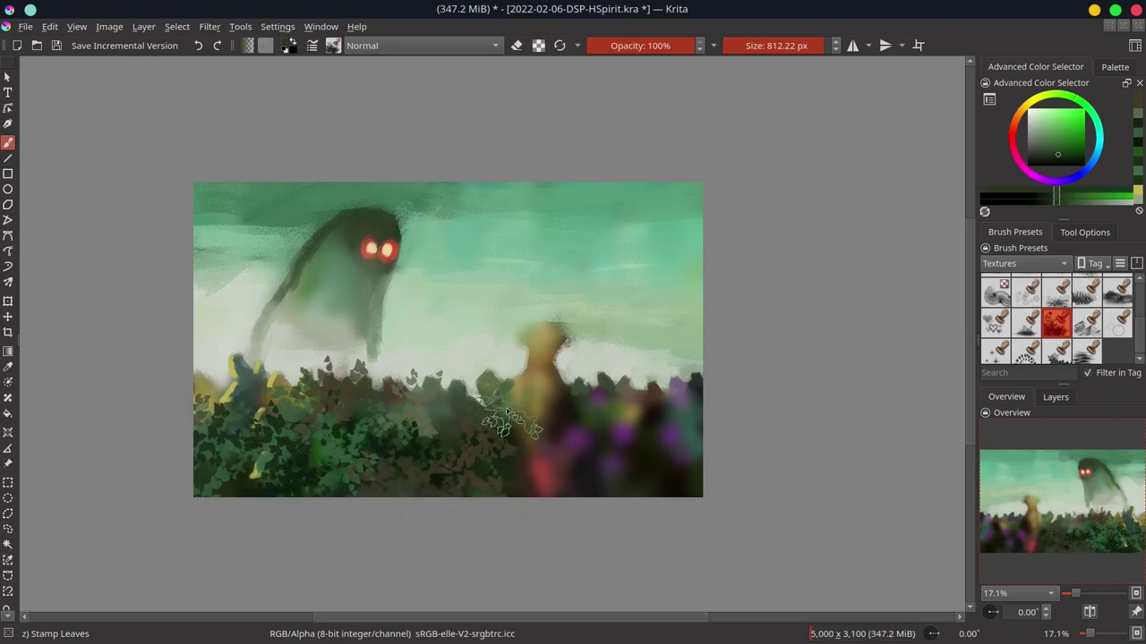
drag(501, 416, 430, 420)
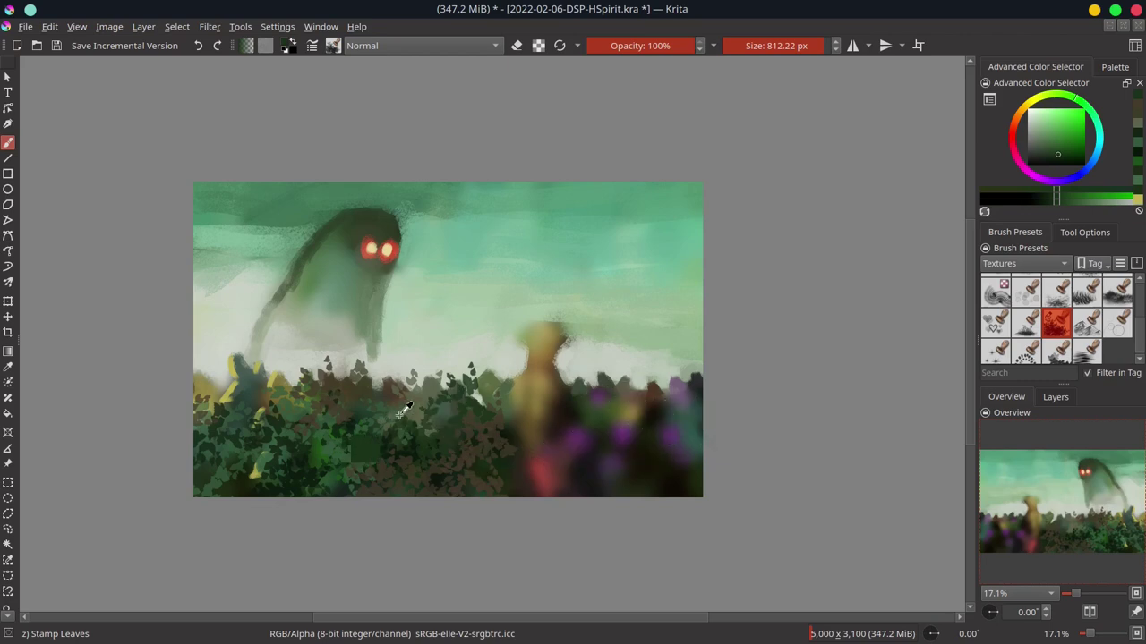
- Cover the right-hand purple foliage with yellow-green leaves and fill the lower left with more
ctrl+click(447, 402)
mouse_move(584, 384)
mouse_down()
mouse_move(658, 452)
mouse_move(657, 484)
mouse_up()
ctrl+click(400, 470)
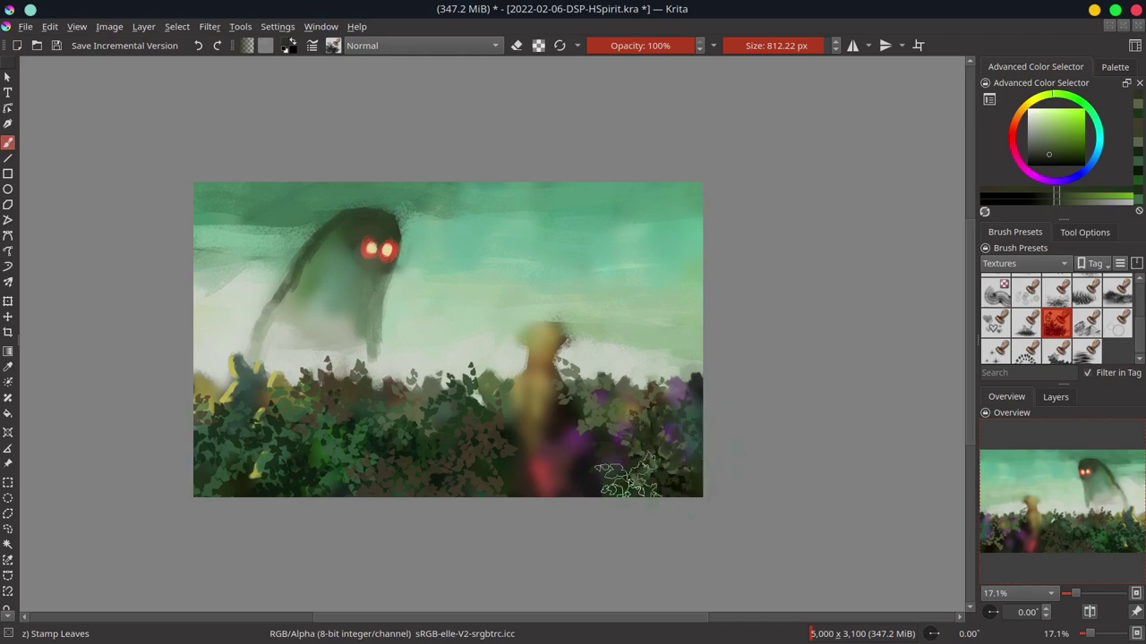
ctrl+click(678, 483)
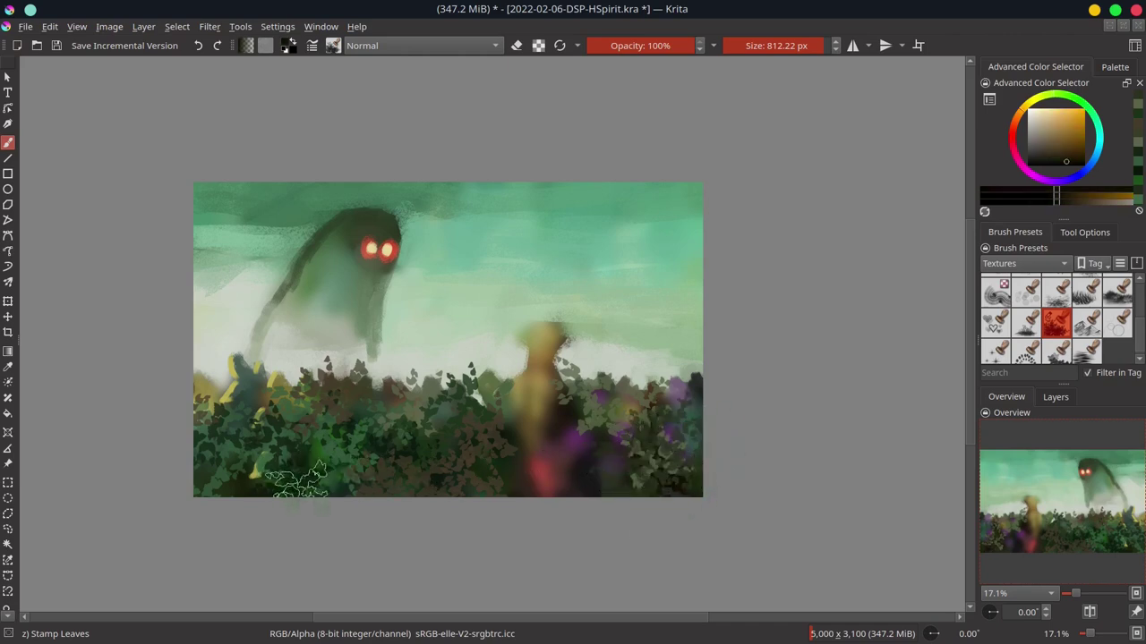
key(bracketleft)
ctrl+click(291, 484)
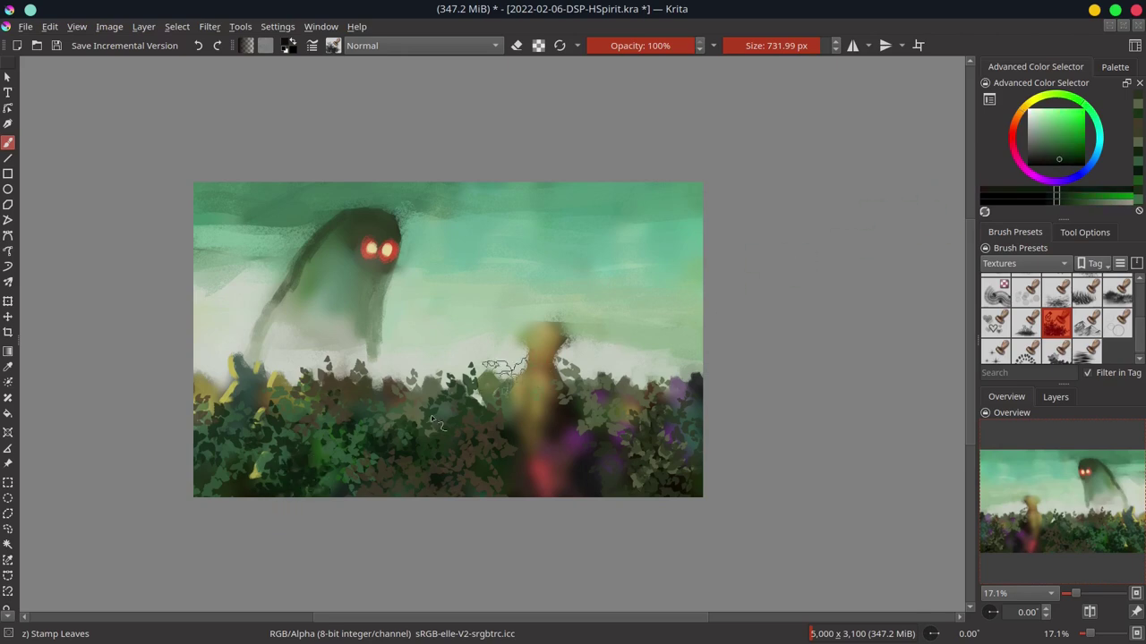
drag(259, 479, 220, 469)
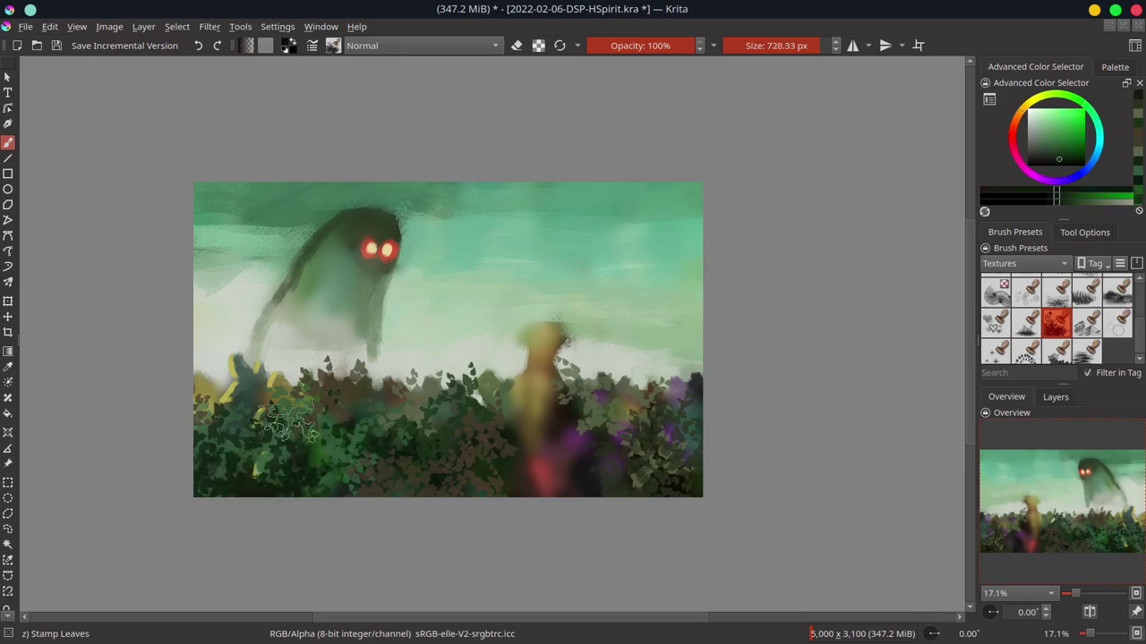
mouse_move(291, 421)
mouse_down()
mouse_move(349, 426)
mouse_move(404, 461)
mouse_move(497, 457)
mouse_move(499, 441)
mouse_move(518, 435)
mouse_move(467, 409)
mouse_up()
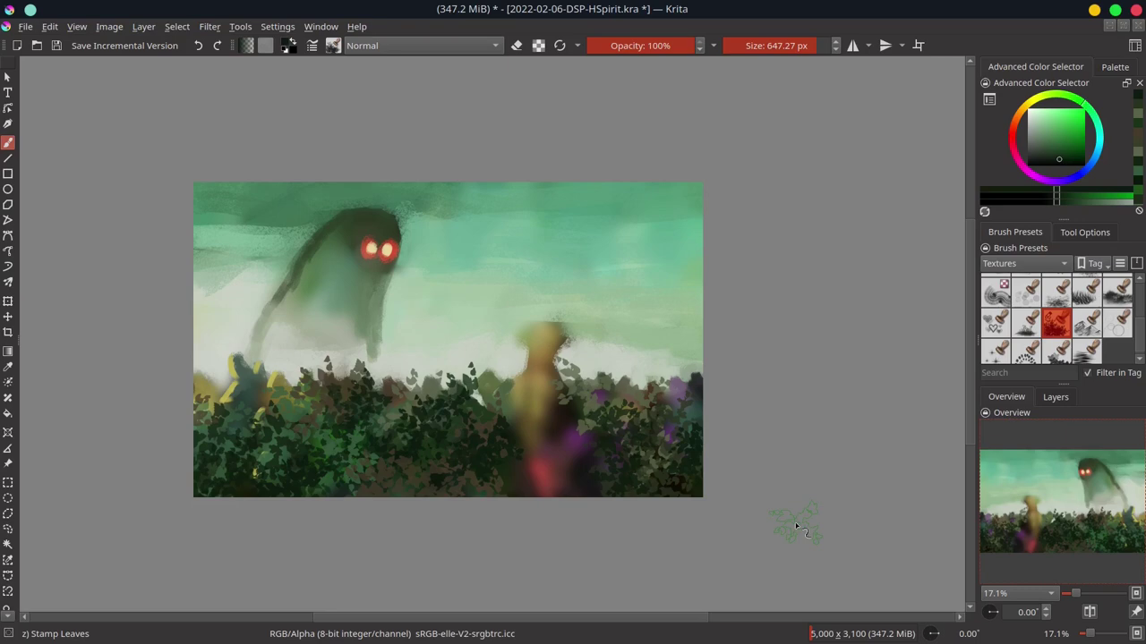
- Save the painting and load 02-Ej-Airbrush-Soft from My Favorites
key(ctrl+s)
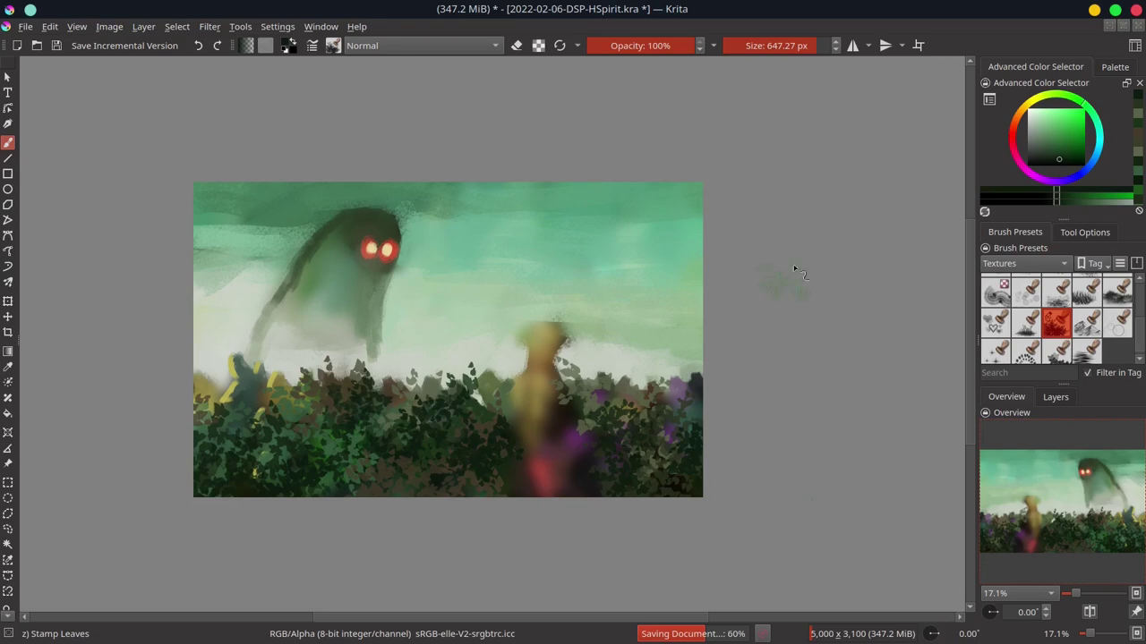
click(1005, 263)
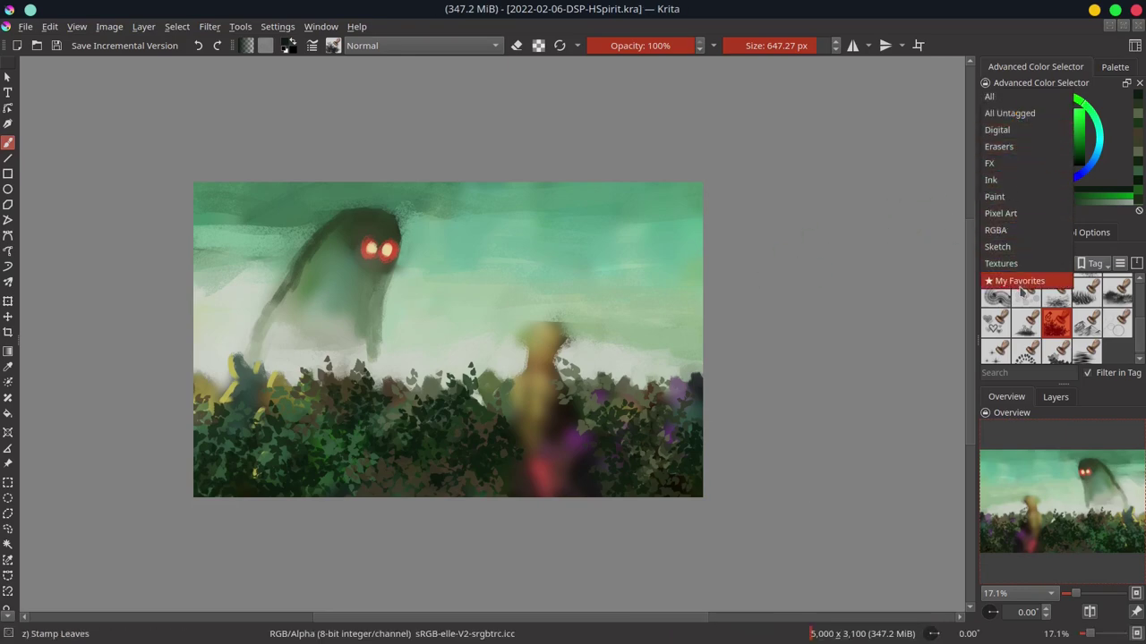
click(1020, 281)
click(1029, 285)
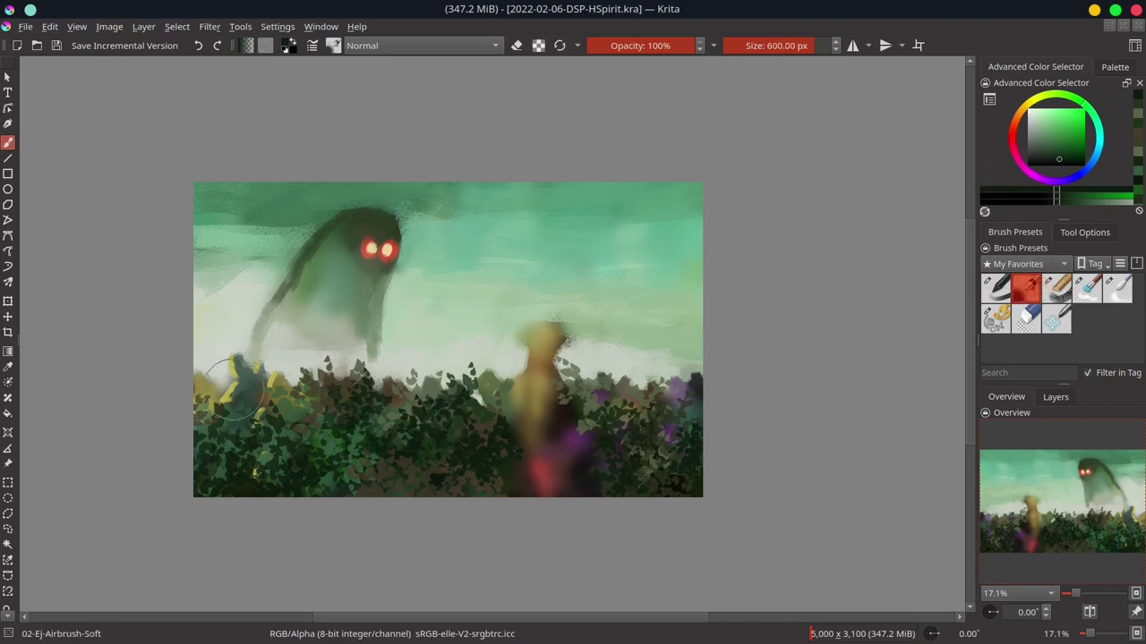
- Shrink the soft airbrush to about 39 px and pick a bright pale yellow
drag(250, 408, 213, 378)
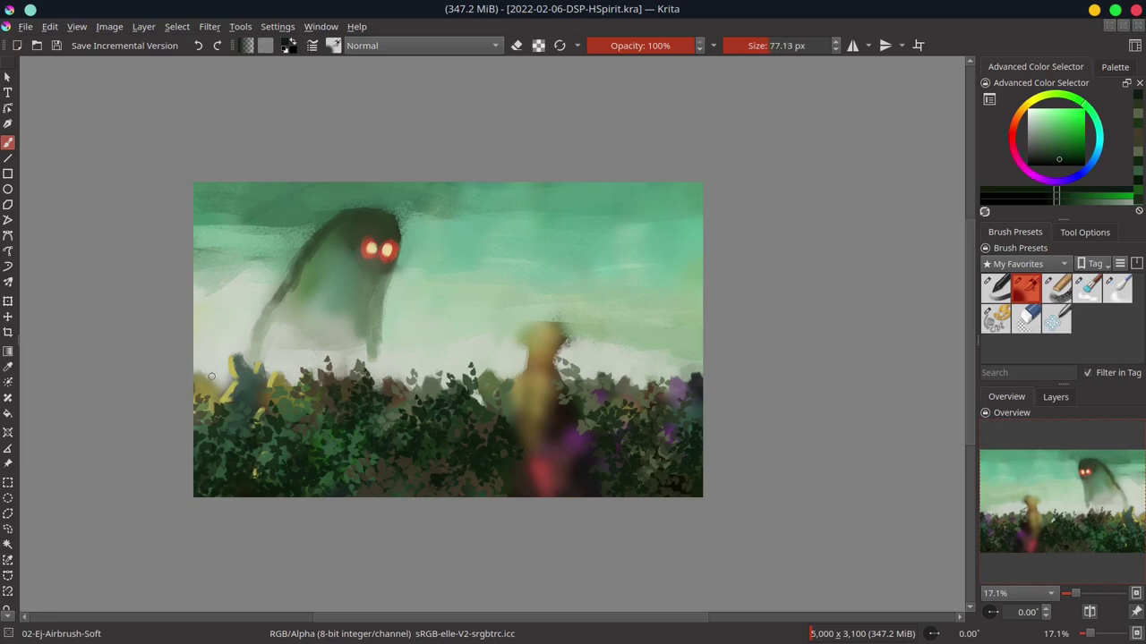
ctrl+click(213, 377)
ctrl+click(217, 377)
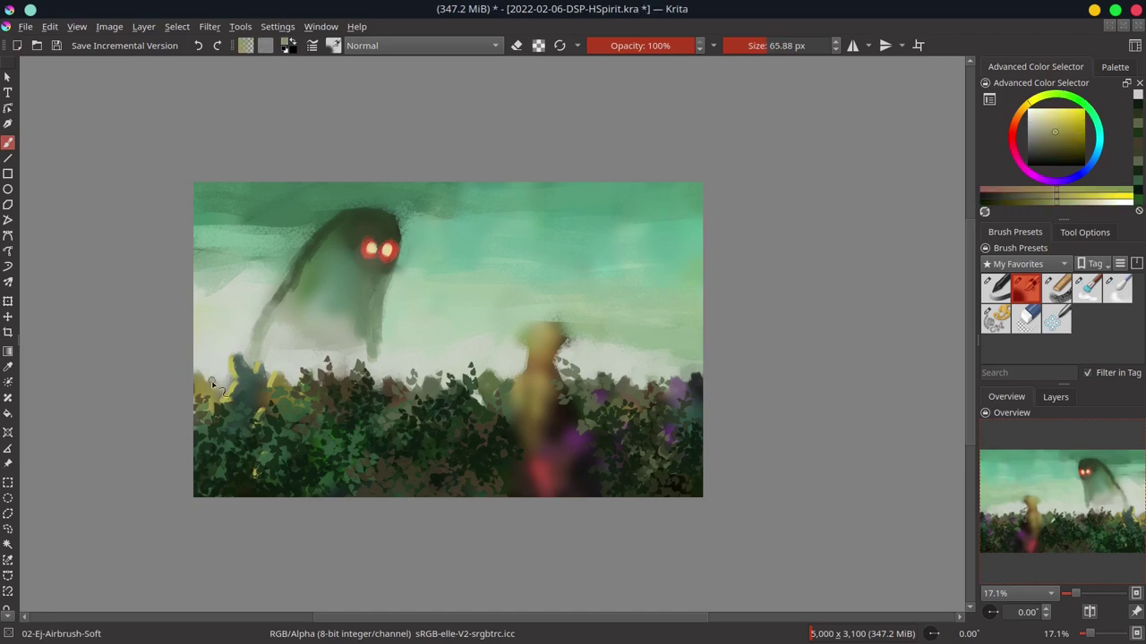
ctrl+click(242, 354)
drag(1074, 115, 1053, 114)
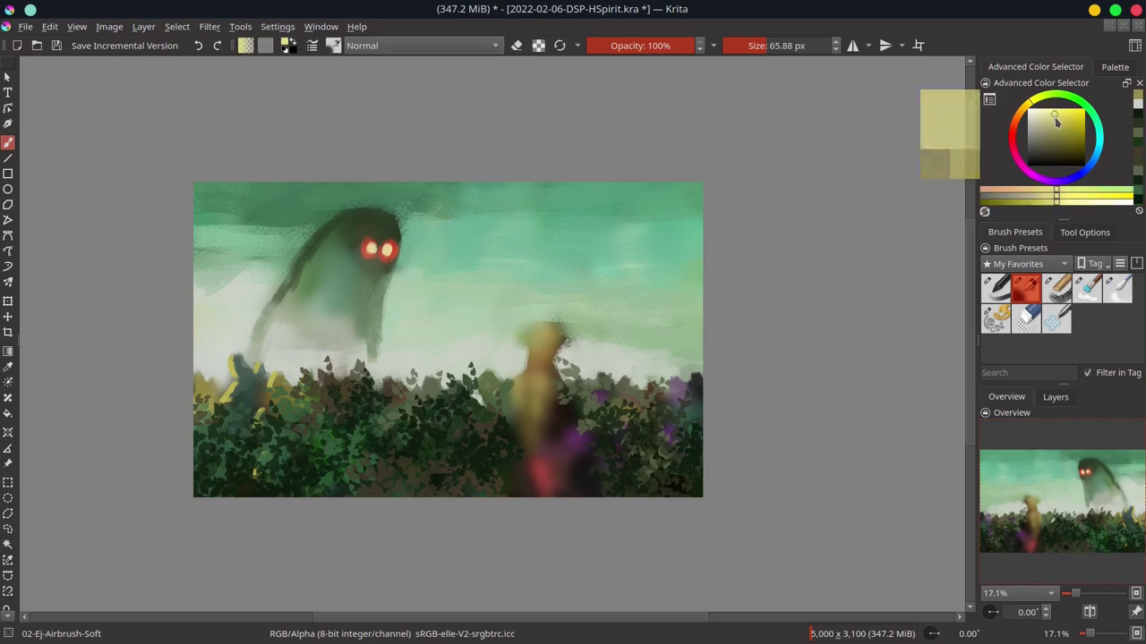
click(217, 413)
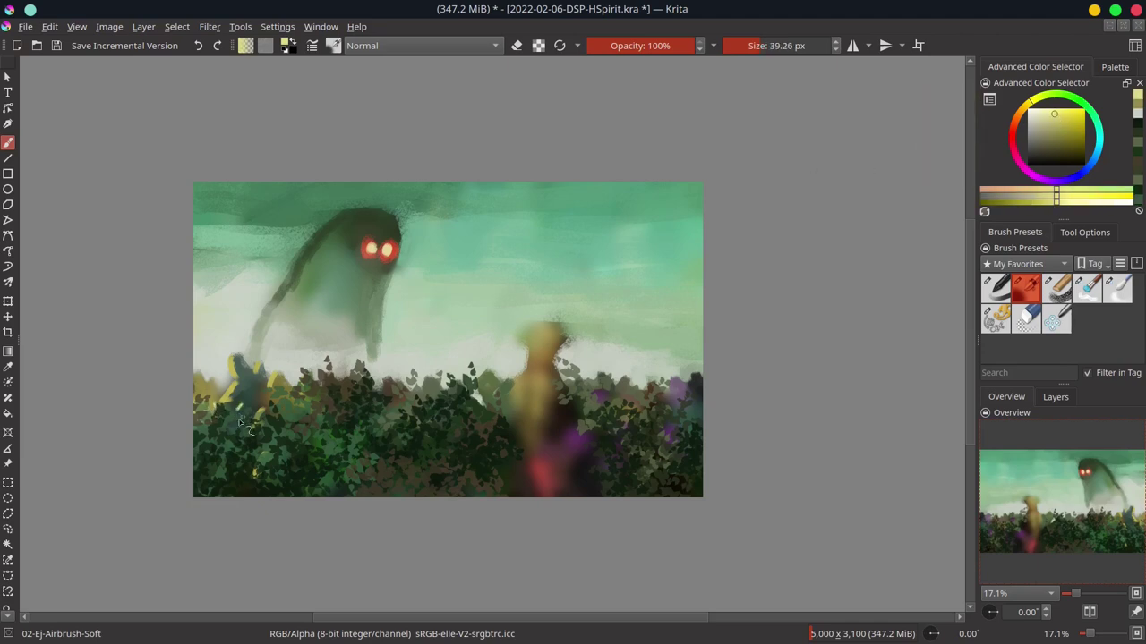
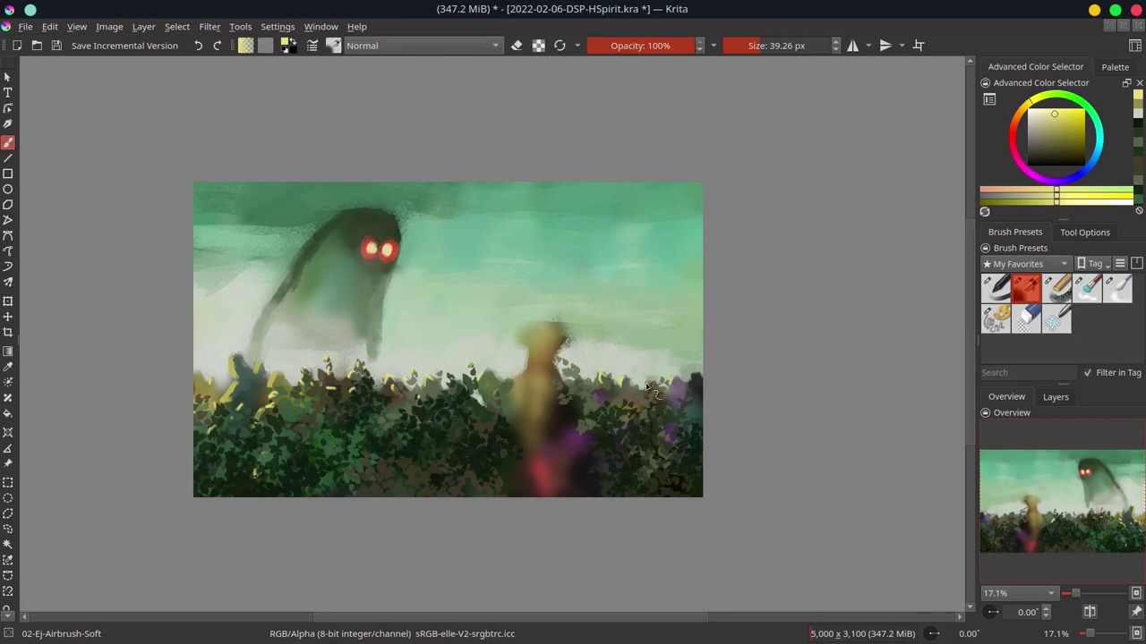
- Dab sampled dark purple blooms onto the right-hand bushes with a slightly larger airbrush
ctrl+click(601, 381)
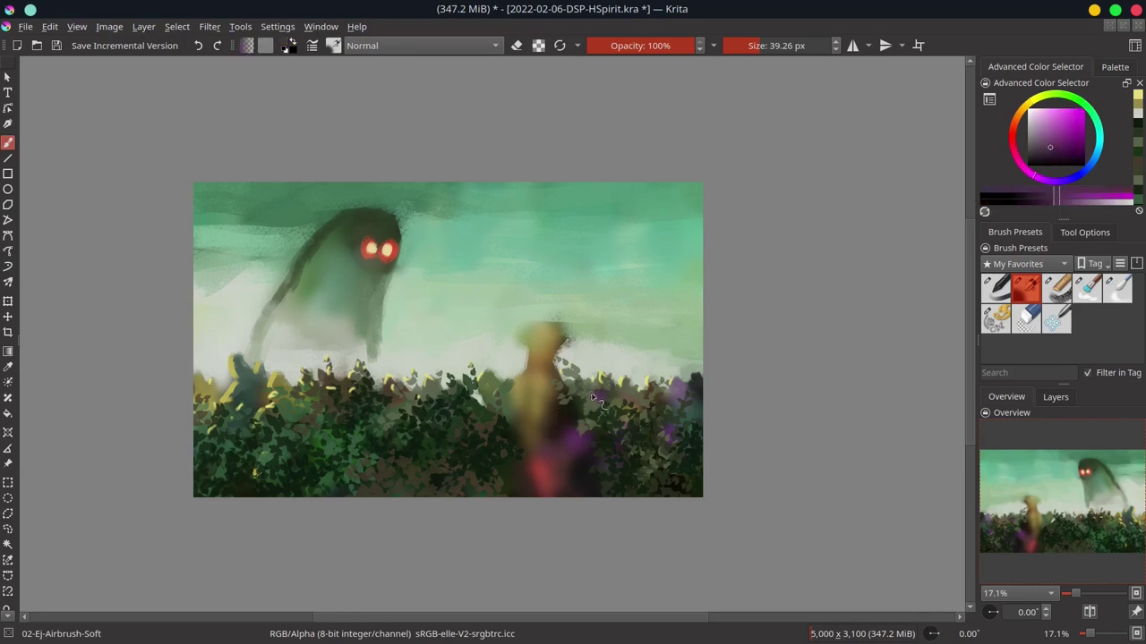
click(591, 397)
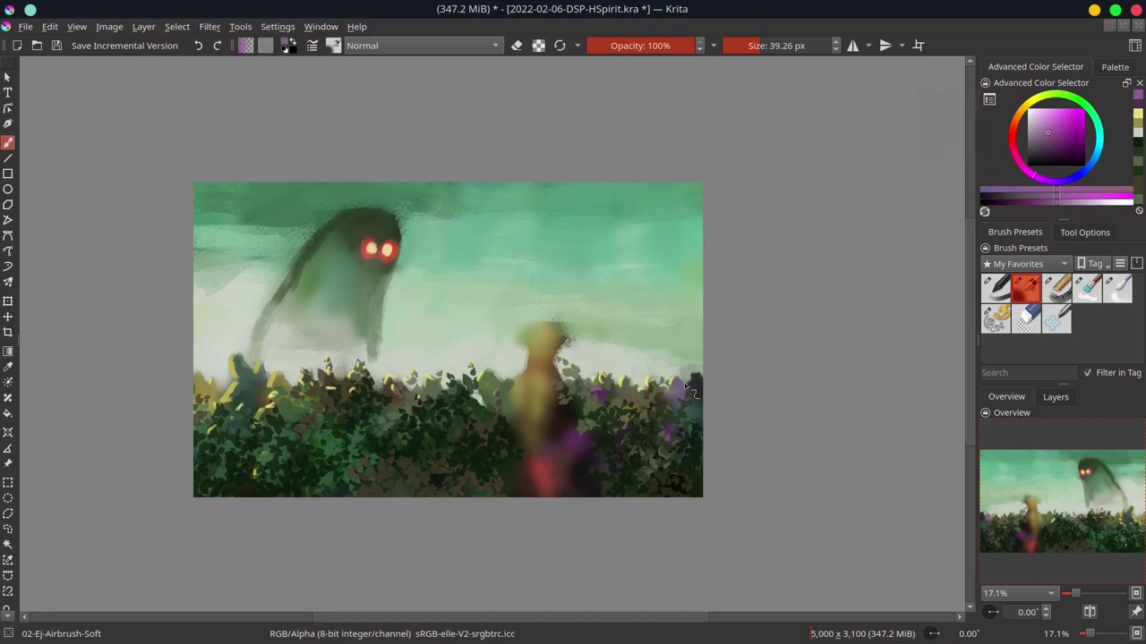
ctrl+click(547, 431)
key(bracketright)
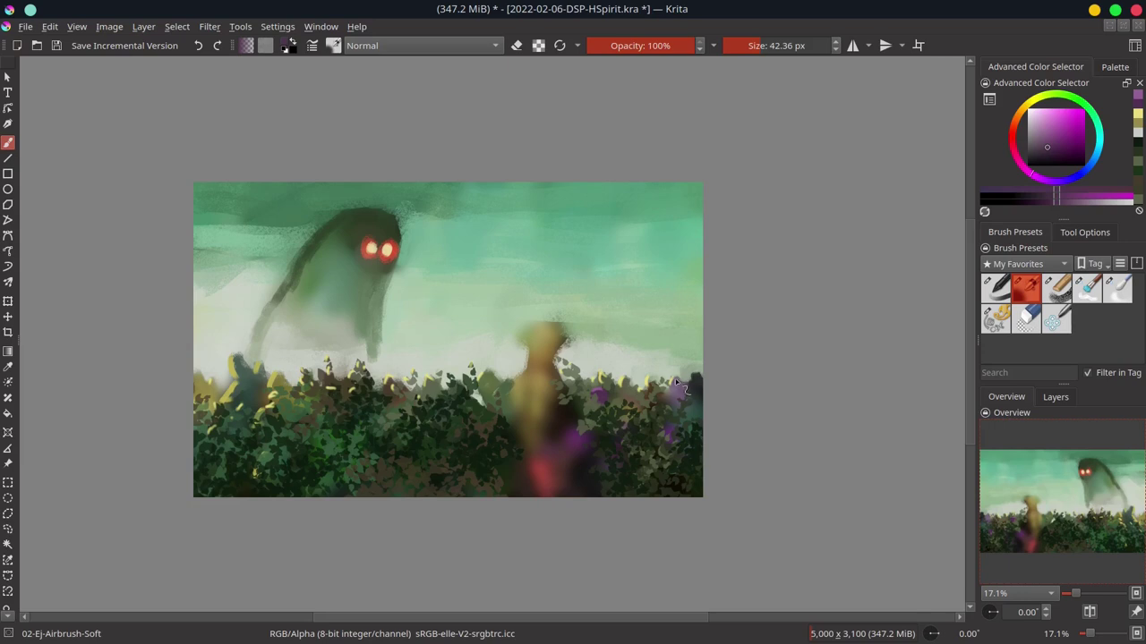
key(bracketright)
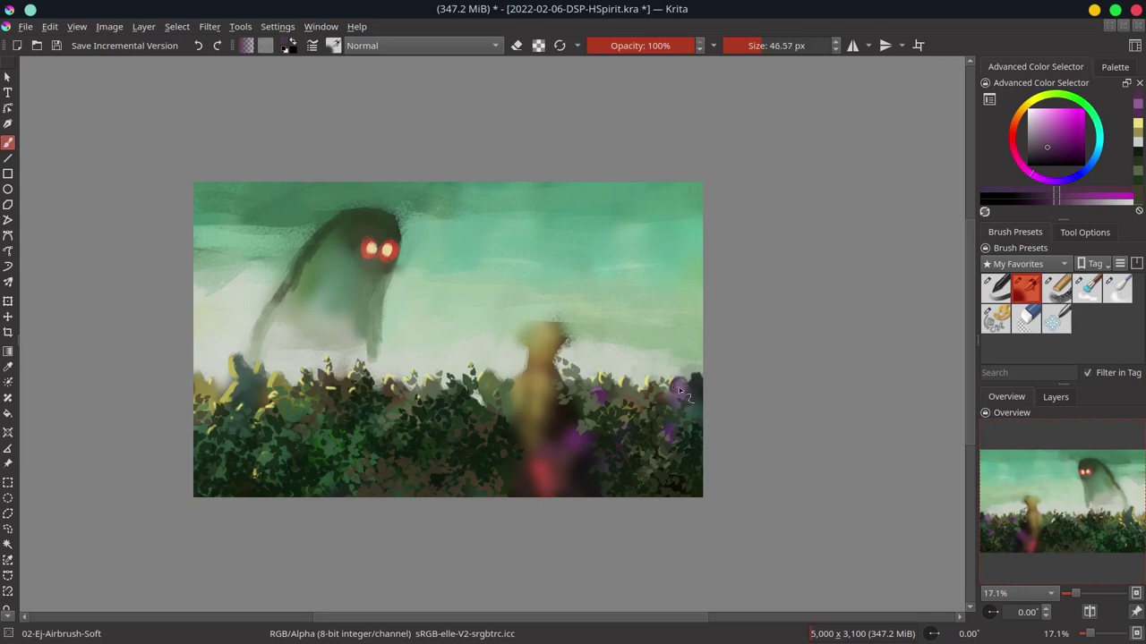
drag(679, 390, 666, 406)
- Deepen the purple blooms with resampled purple and a larger brush
ctrl+click(676, 383)
ctrl+click(680, 391)
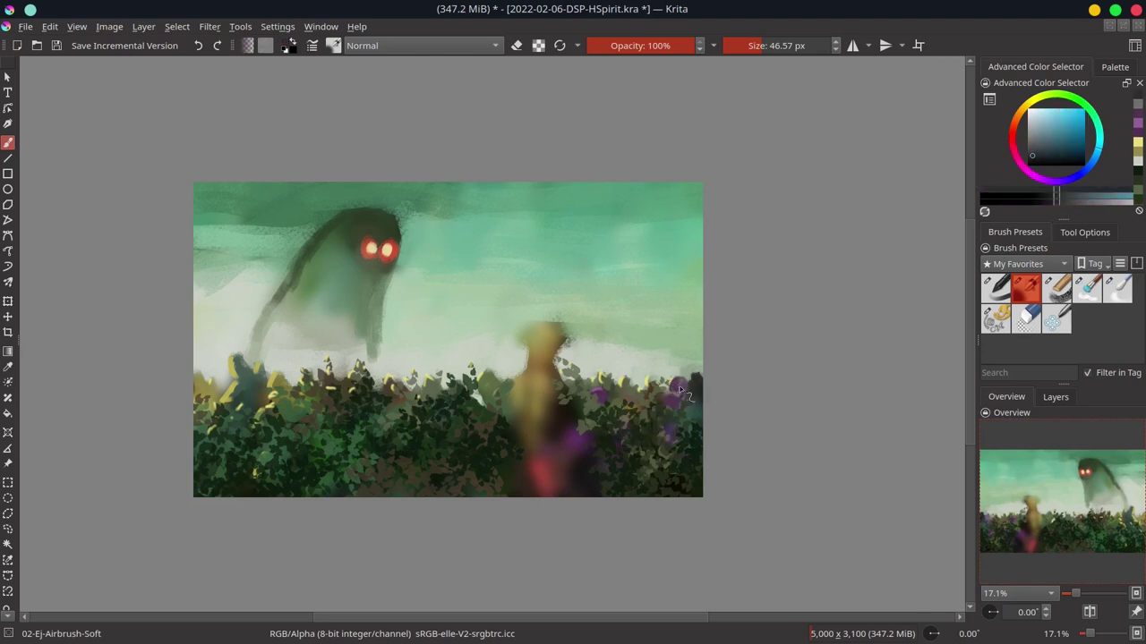
ctrl+click(679, 391)
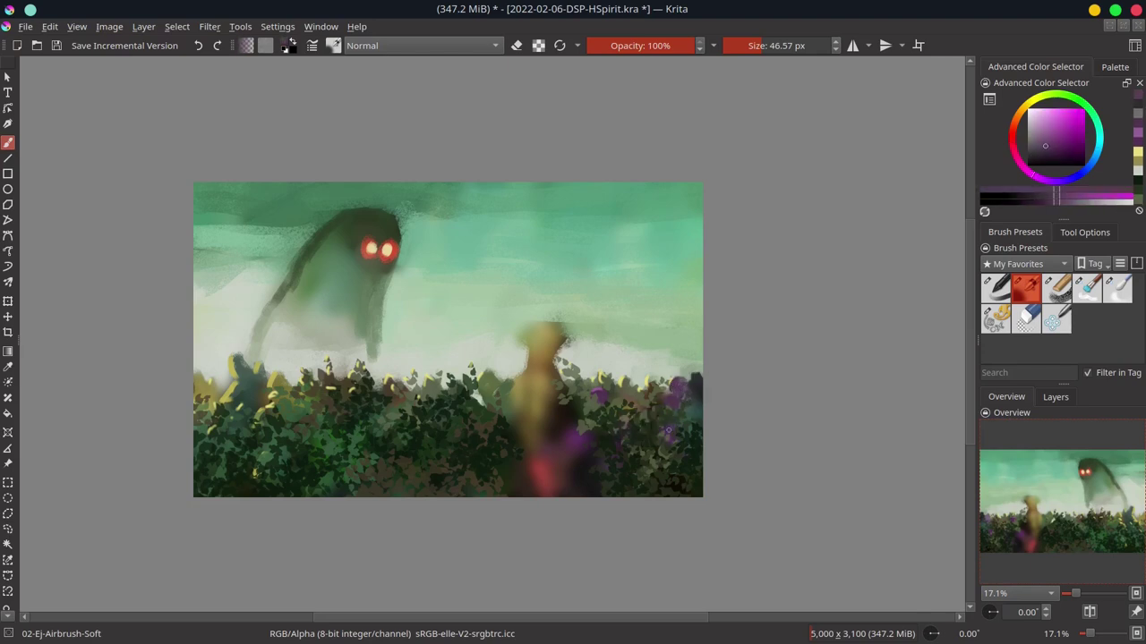
key(bracketright)
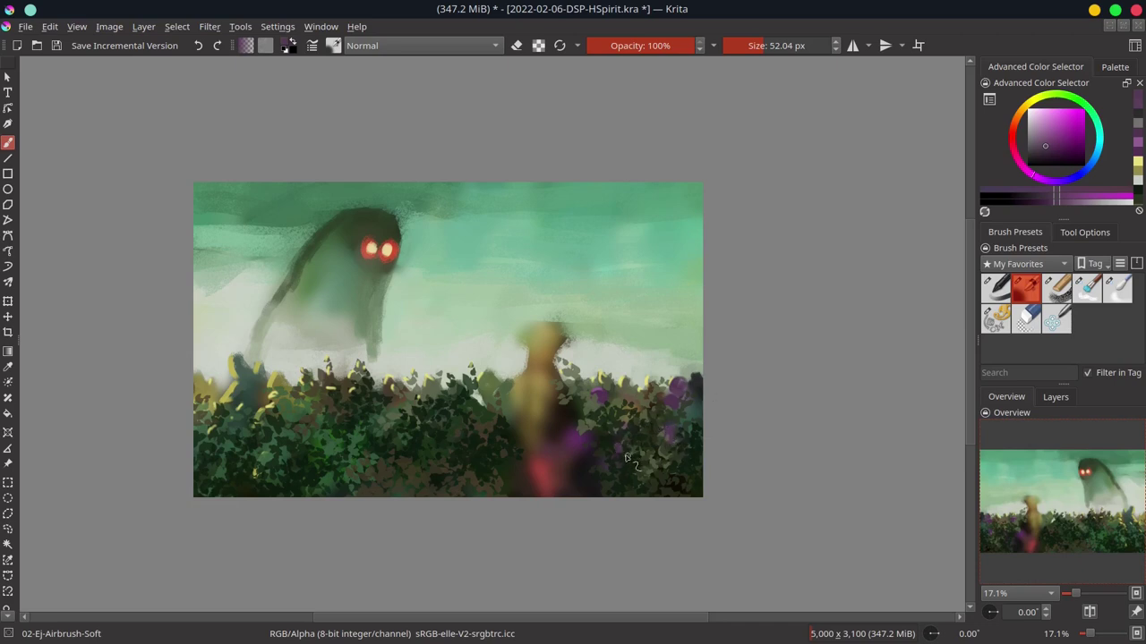
key(bracketright)
click(620, 450)
key(bracketright)
- Add darker magenta flowers and light pink highlights at the right edge, then save
click(1057, 154)
click(626, 453)
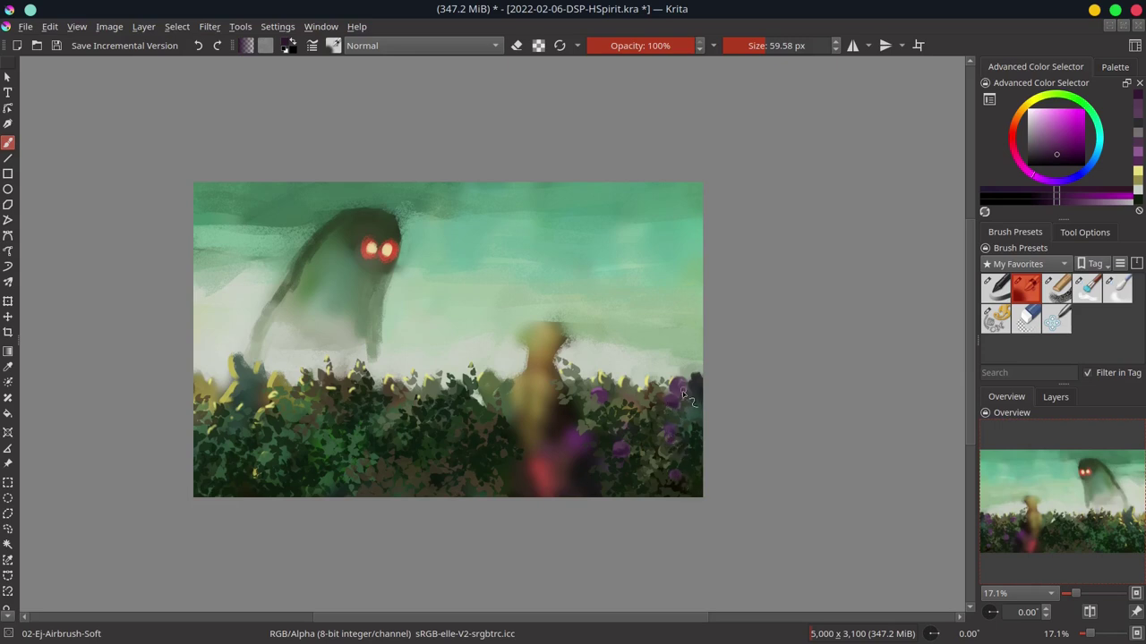
drag(598, 403, 607, 402)
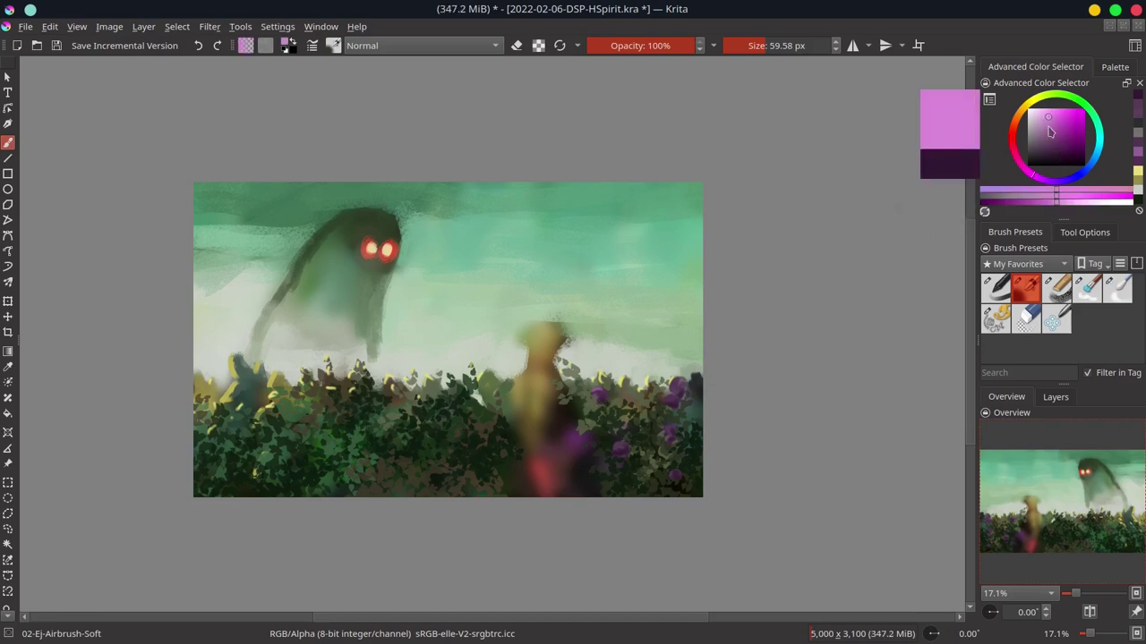
click(1048, 117)
key(bracketleft)
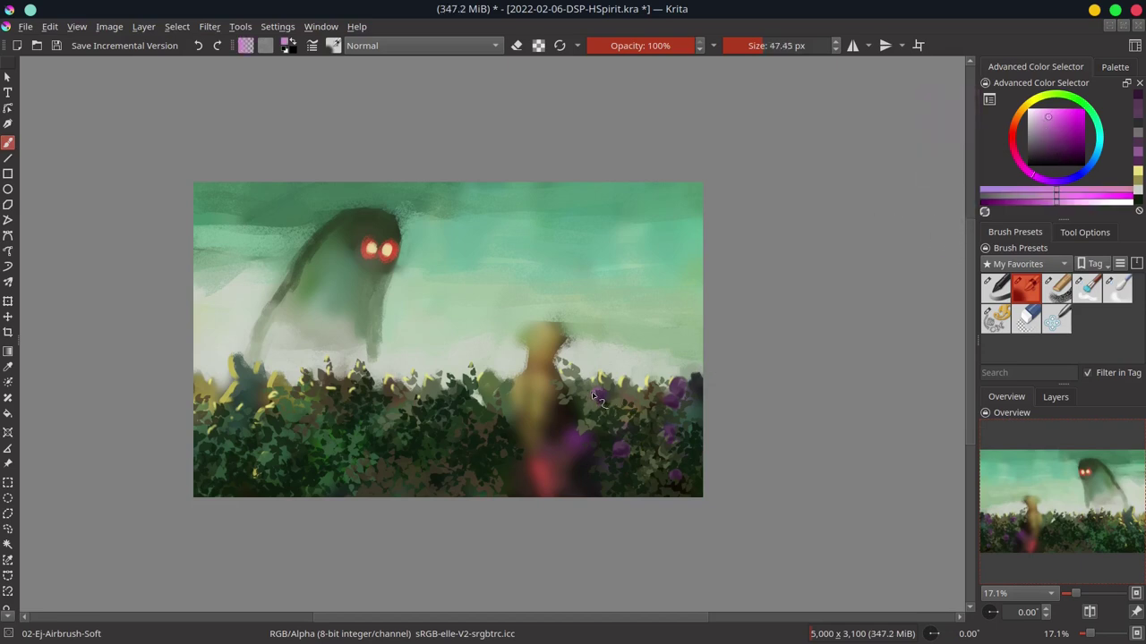
drag(678, 385, 671, 403)
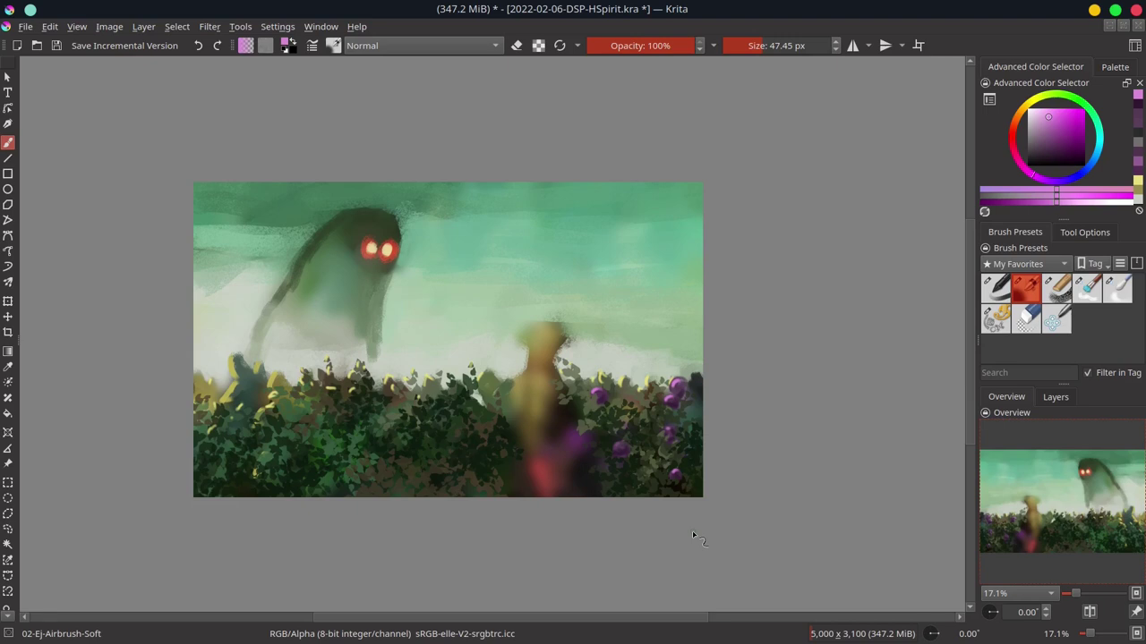
key(ctrl+s)
- Blur the green sky near the ghost with a large 05 Blender-Blur brush, then save
click(1119, 289)
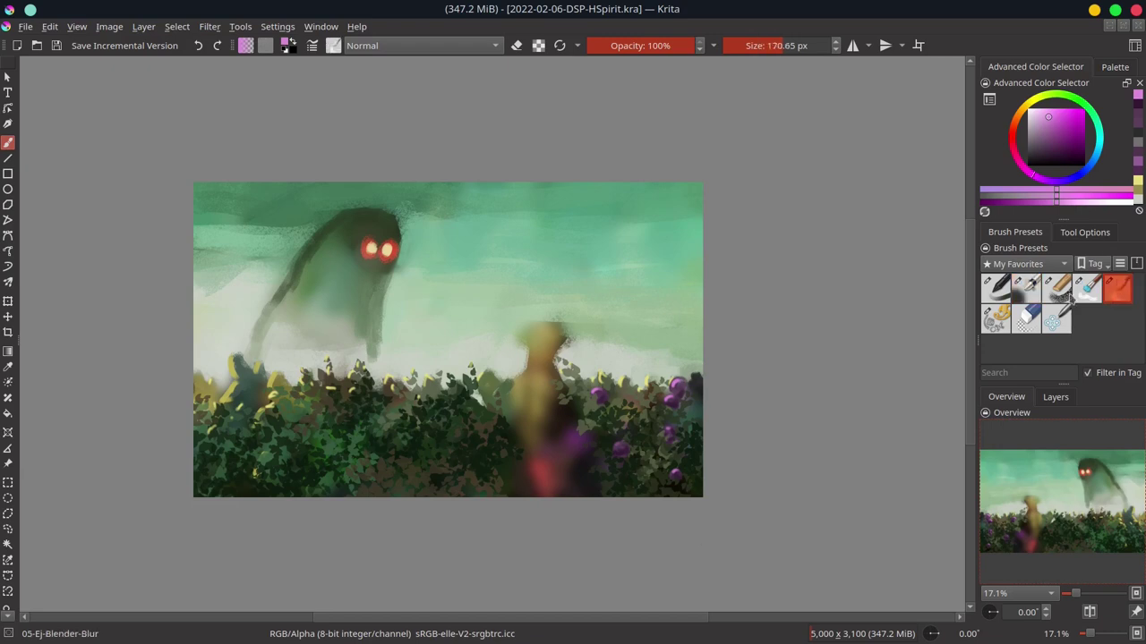
drag(269, 235, 267, 218)
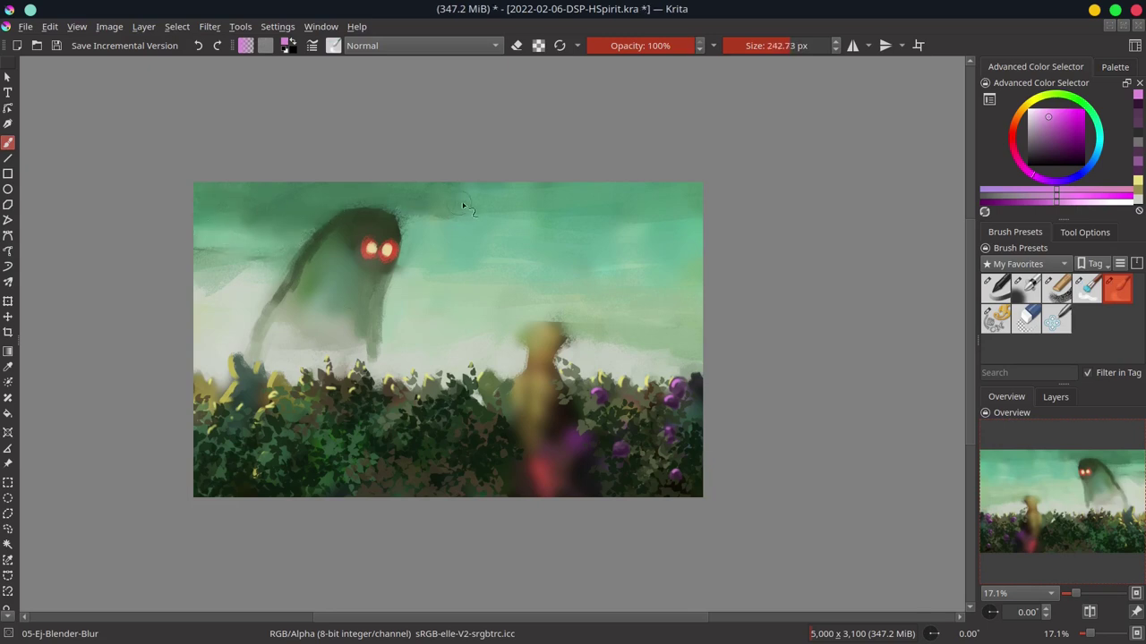
drag(503, 200, 498, 202)
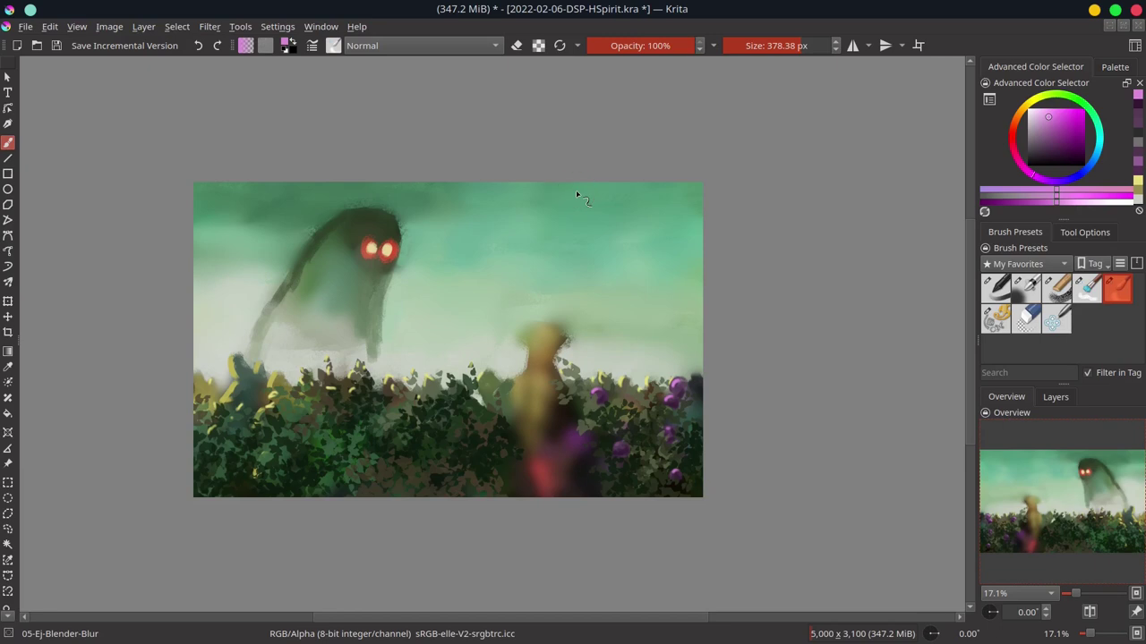
key(ctrl+s)
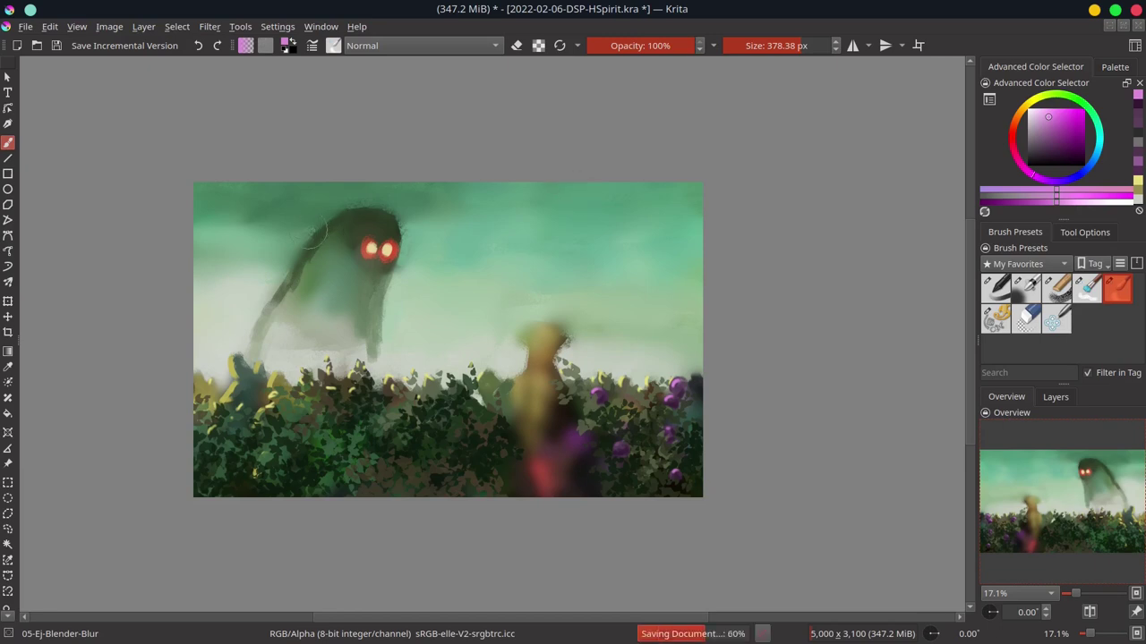
key(bracketleft)
key(bracketleft)
key(bracketleft)
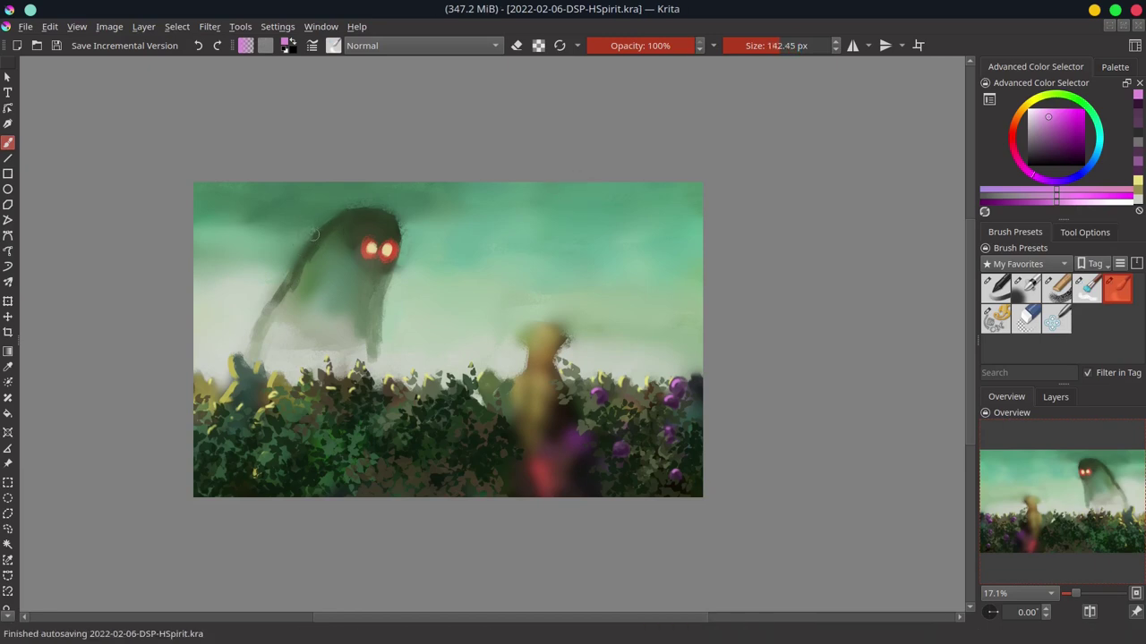
key(bracketleft)
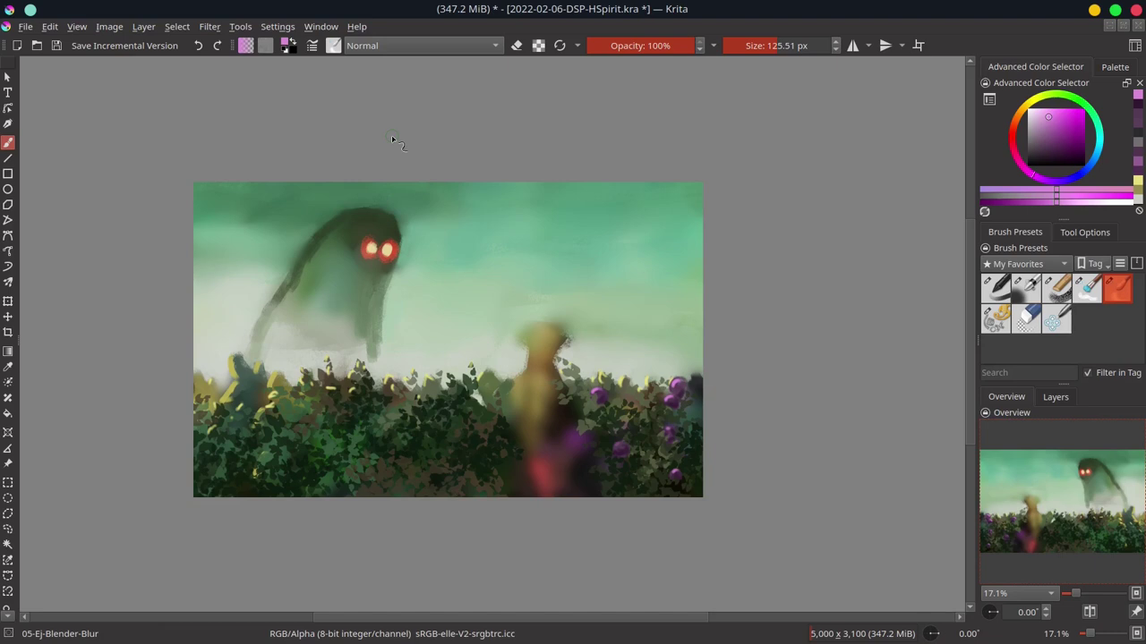
- Airbrush sampled dark green into the foliage, save, and soften it with the Blender-Blur brush
click(1027, 290)
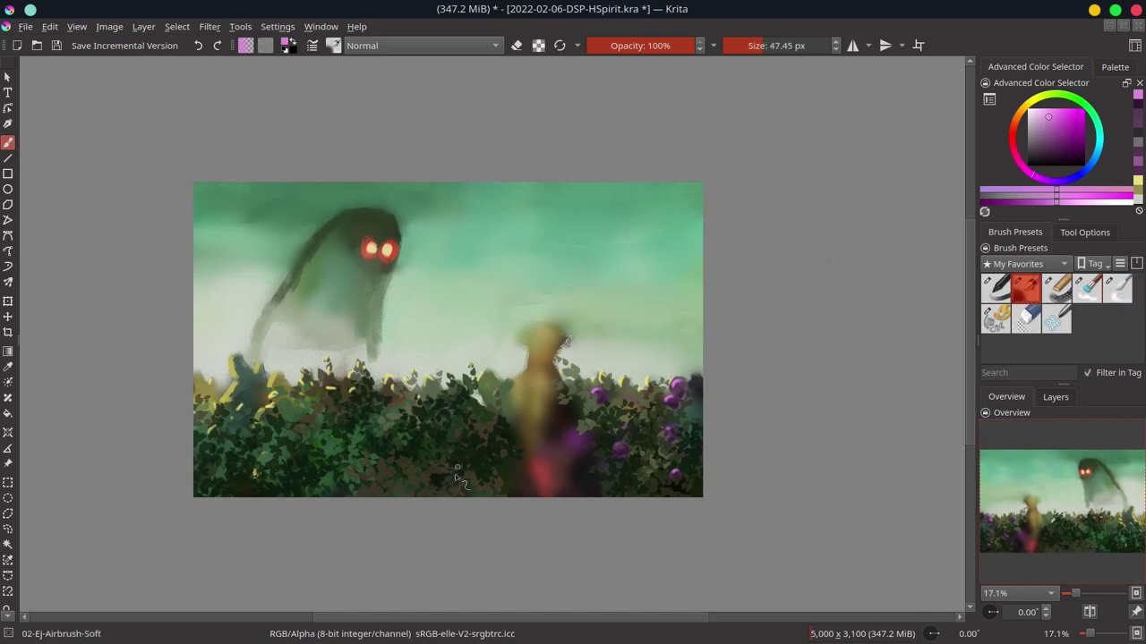
ctrl+click(276, 488)
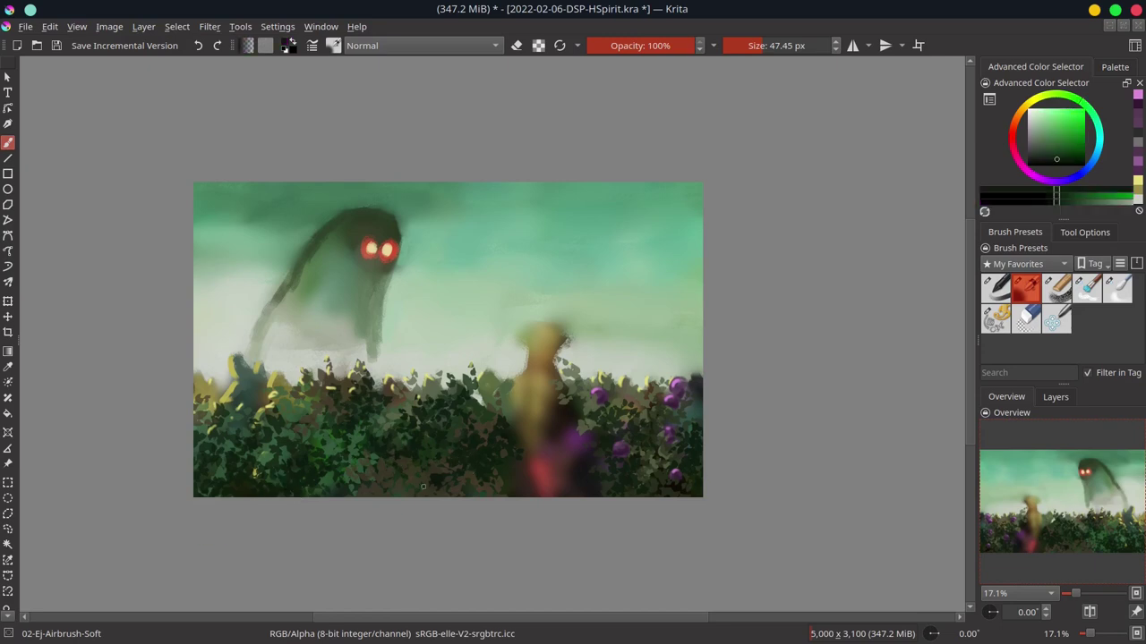
shift+drag(424, 486, 392, 490)
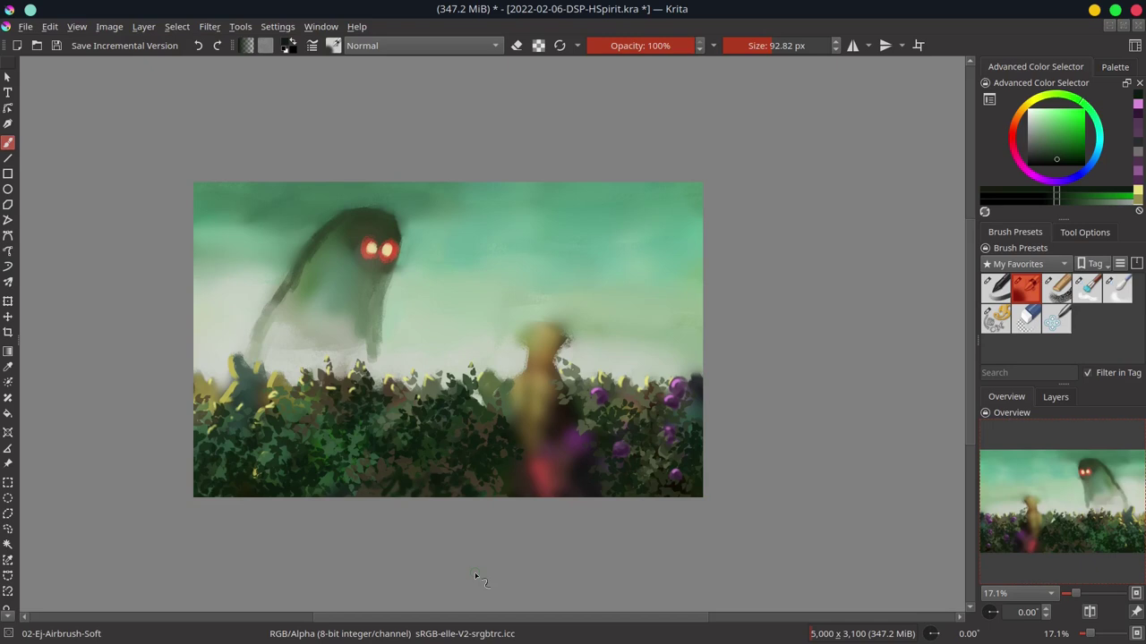
key(ctrl+s)
click(1130, 289)
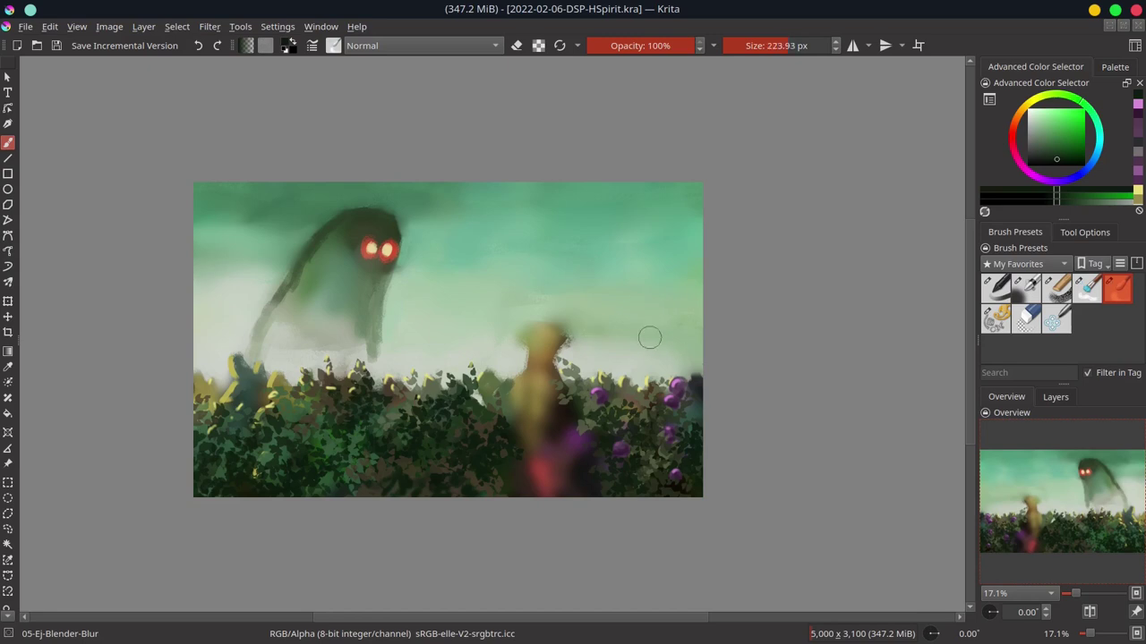
drag(598, 332, 621, 322)
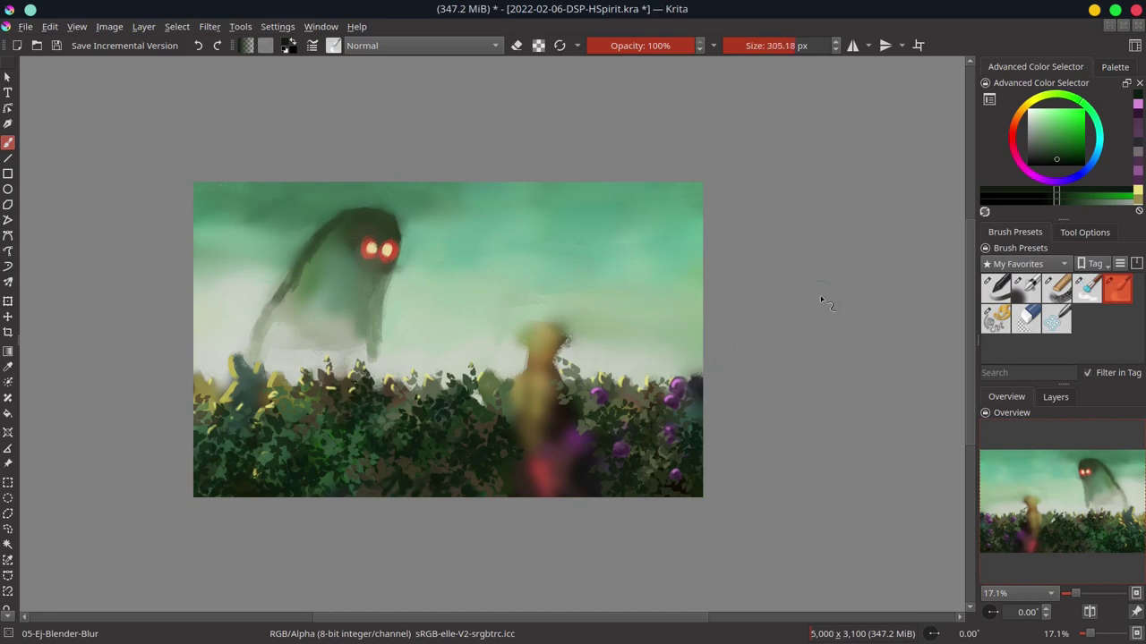
- Dab dark and yellow highlights at the bushes' right edge with the soft airbrush
click(1035, 292)
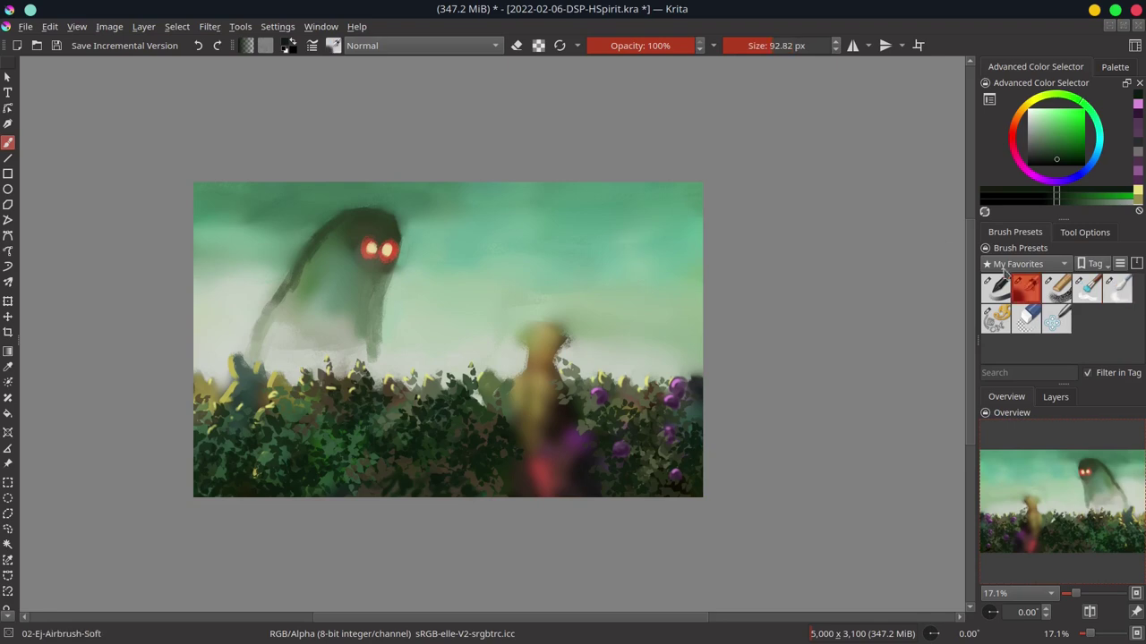
ctrl+click(703, 376)
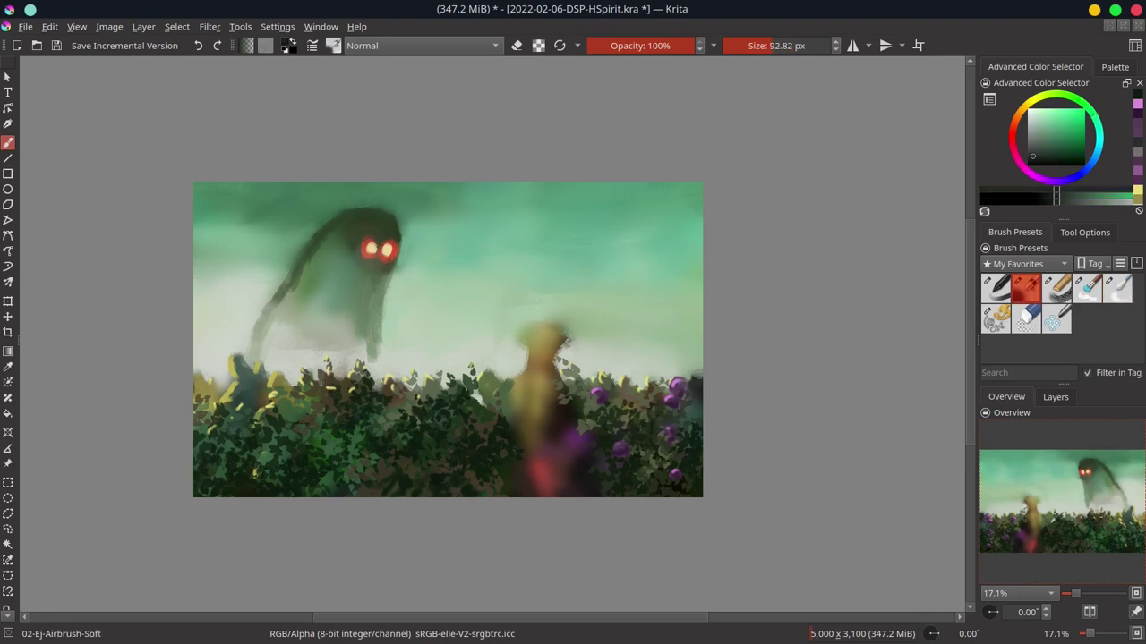
click(693, 379)
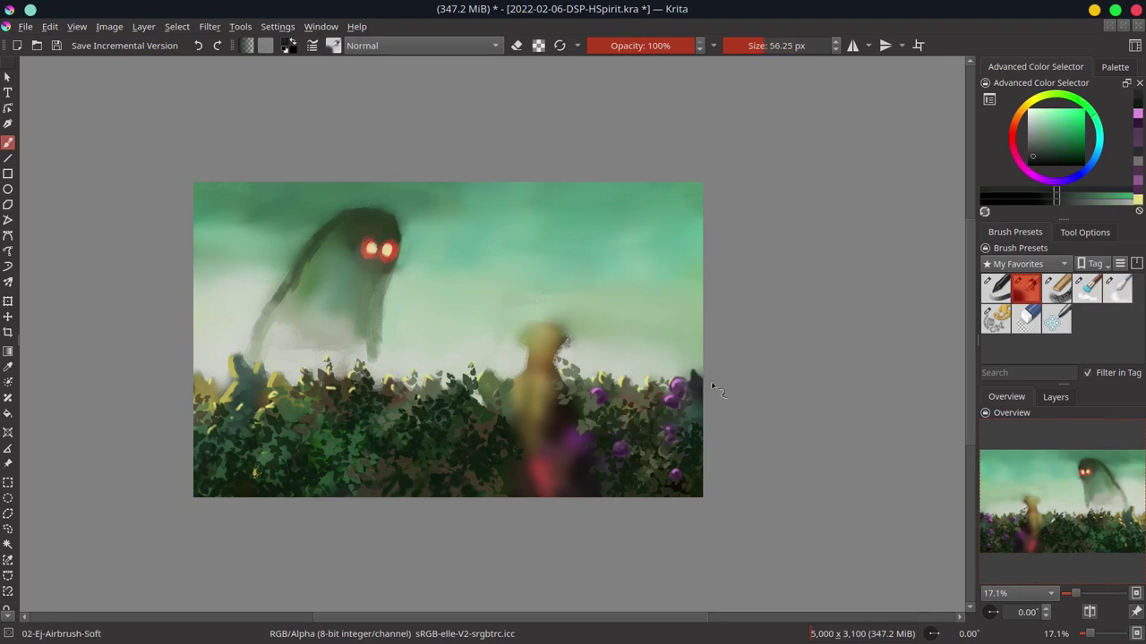
ctrl+click(660, 385)
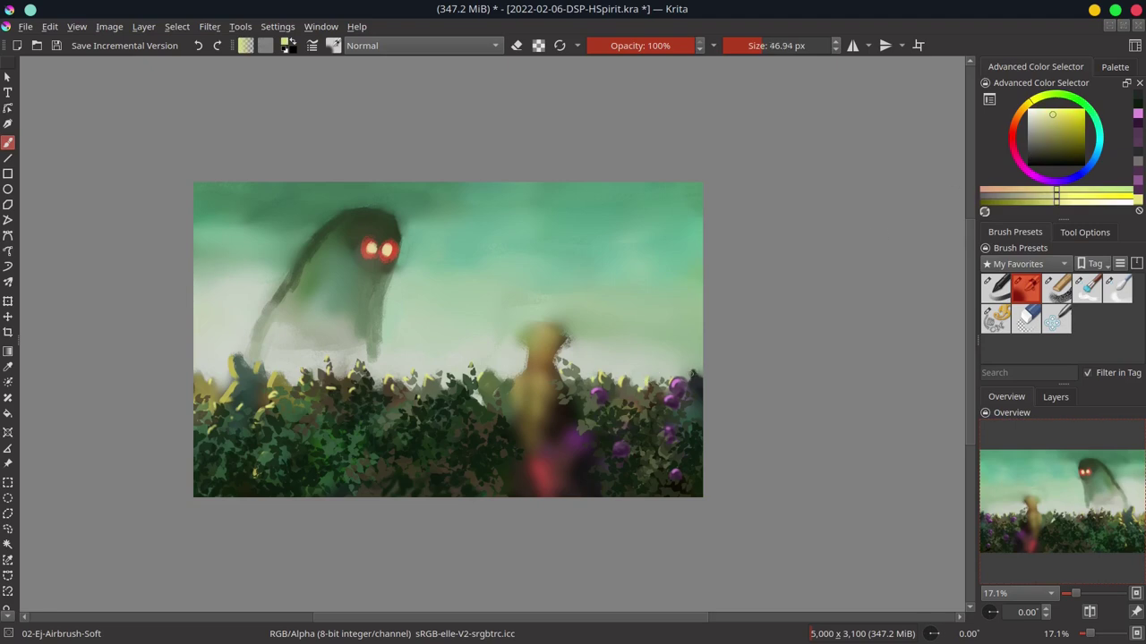
click(691, 376)
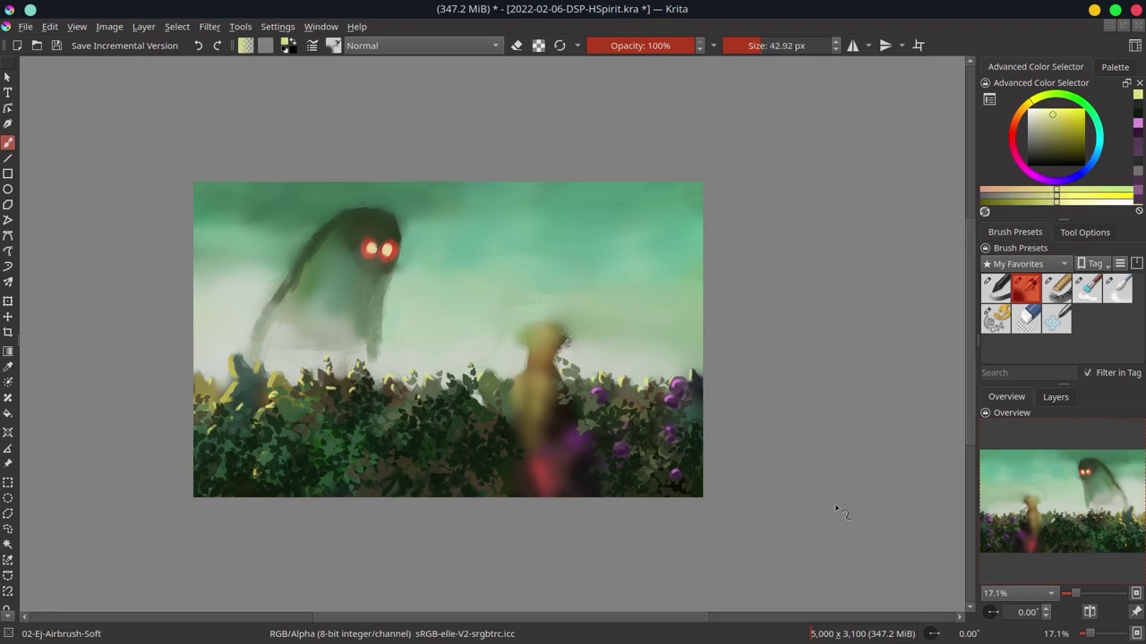
click(1054, 400)
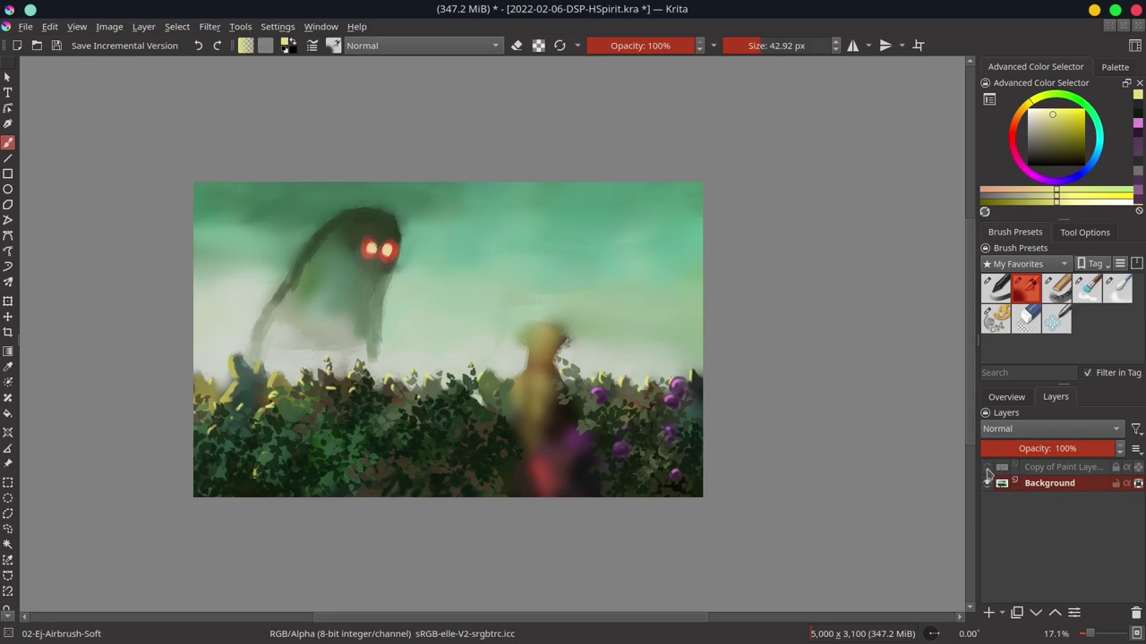
- Show the black line-art sketch layer and save the document
click(987, 467)
scroll(553, 376, up, 3)
scroll(581, 398, down, 2)
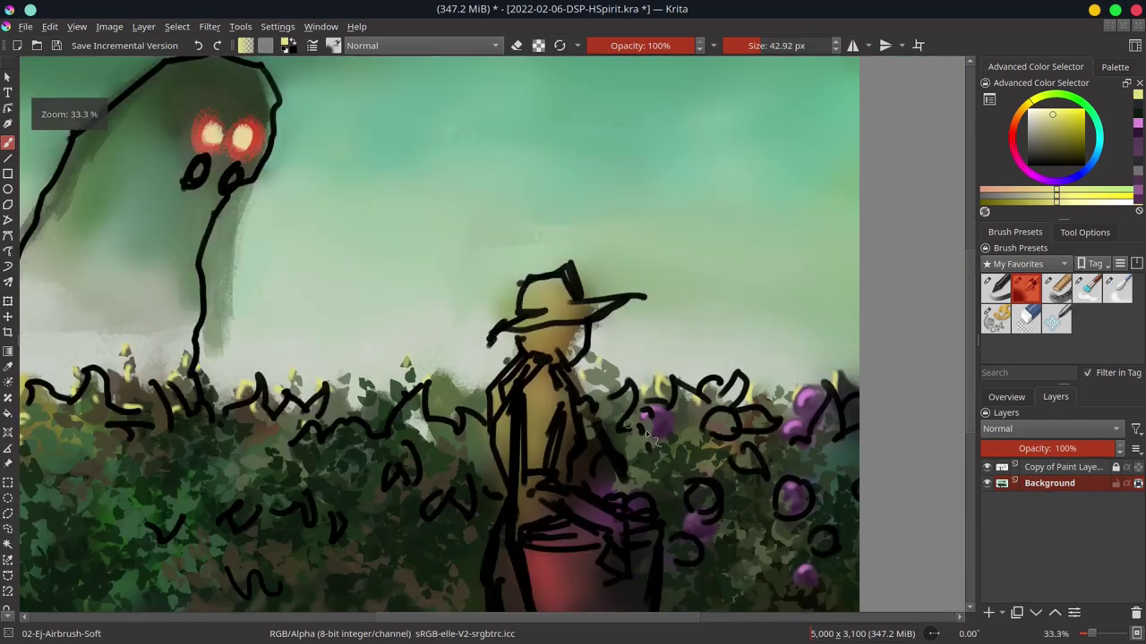
scroll(626, 421, up, 1)
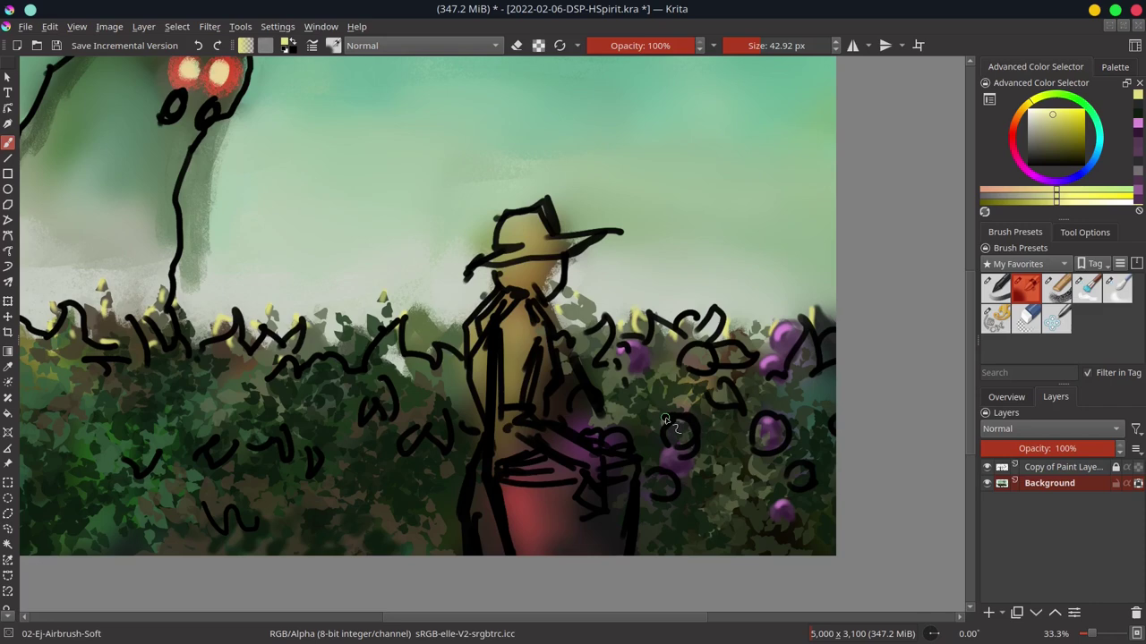
key(ctrl+s)
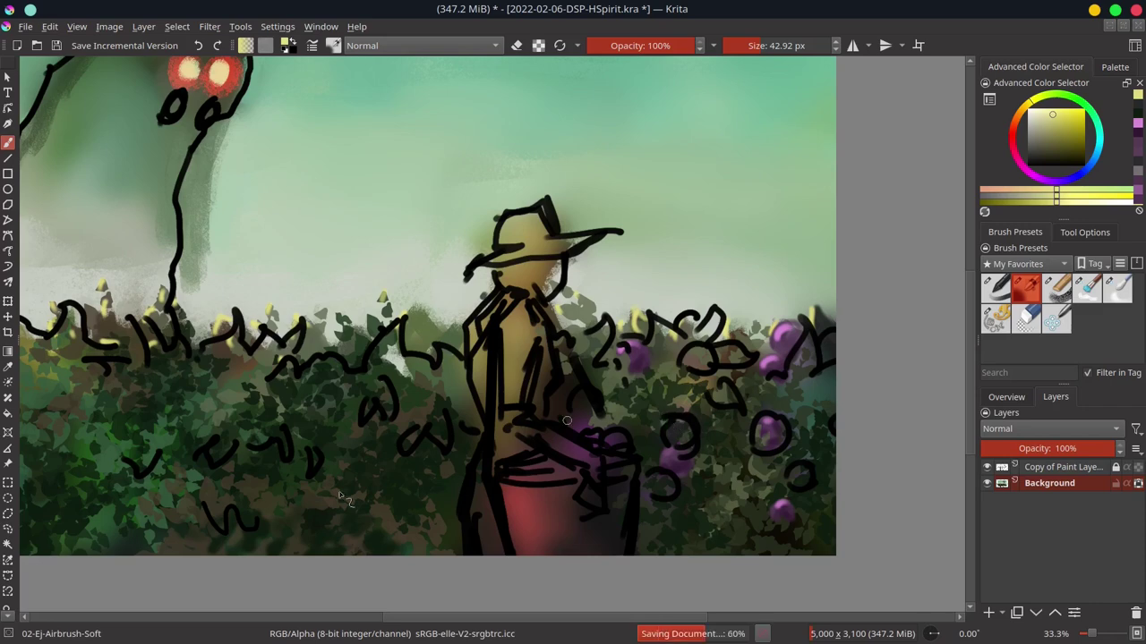
- Trace a freehand selection around the figure and bucket, hide the sketch layer, and save
click(8, 513)
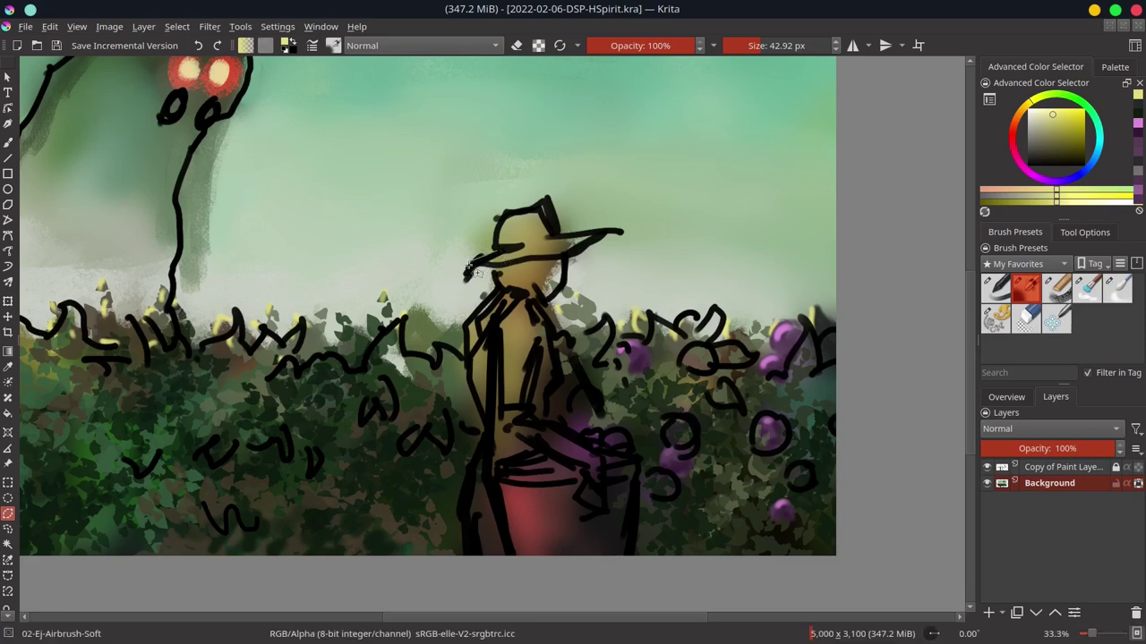
mouse_move(499, 276)
mouse_down()
mouse_move(466, 345)
mouse_move(487, 435)
mouse_up()
mouse_move(486, 434)
mouse_down()
mouse_move(468, 479)
mouse_move(479, 573)
mouse_up()
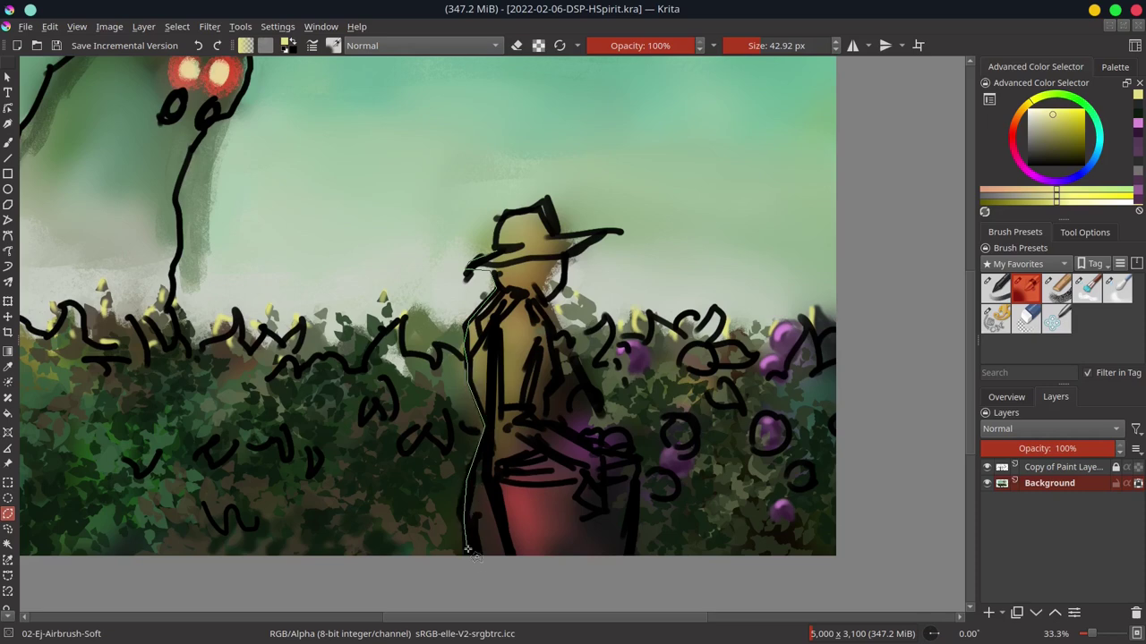
mouse_move(635, 567)
mouse_down()
mouse_move(634, 460)
mouse_move(614, 449)
mouse_move(636, 457)
mouse_move(636, 443)
mouse_move(559, 430)
mouse_move(550, 410)
mouse_move(566, 385)
mouse_move(546, 306)
mouse_move(562, 301)
mouse_move(562, 274)
mouse_move(567, 294)
mouse_move(574, 254)
mouse_move(632, 241)
mouse_move(572, 238)
mouse_move(554, 210)
mouse_move(524, 220)
mouse_up()
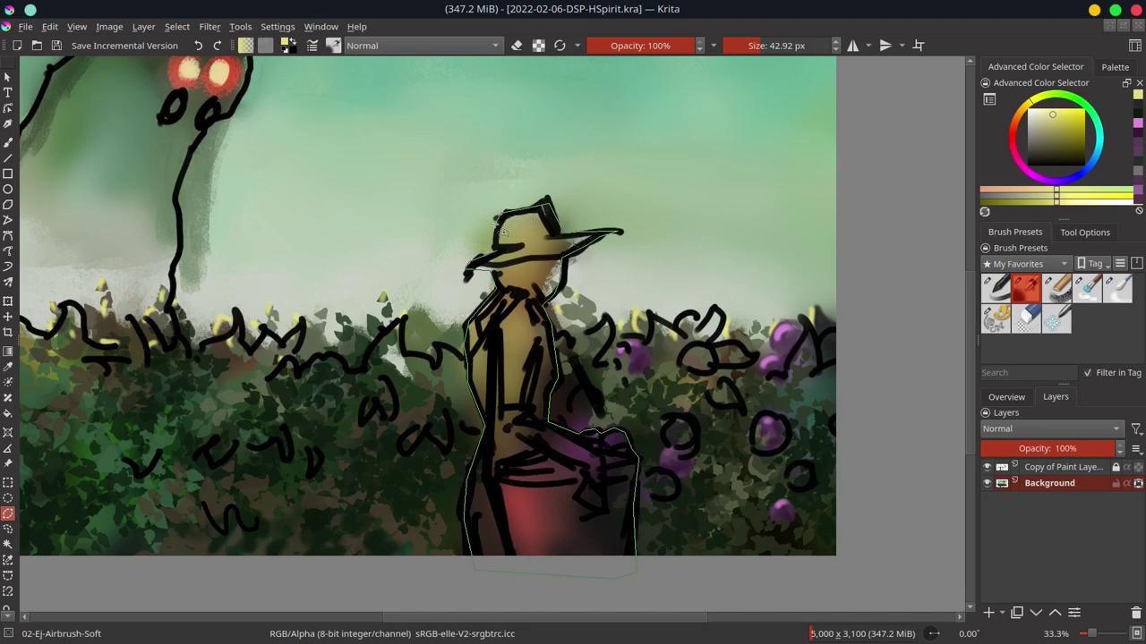
drag(501, 247, 503, 246)
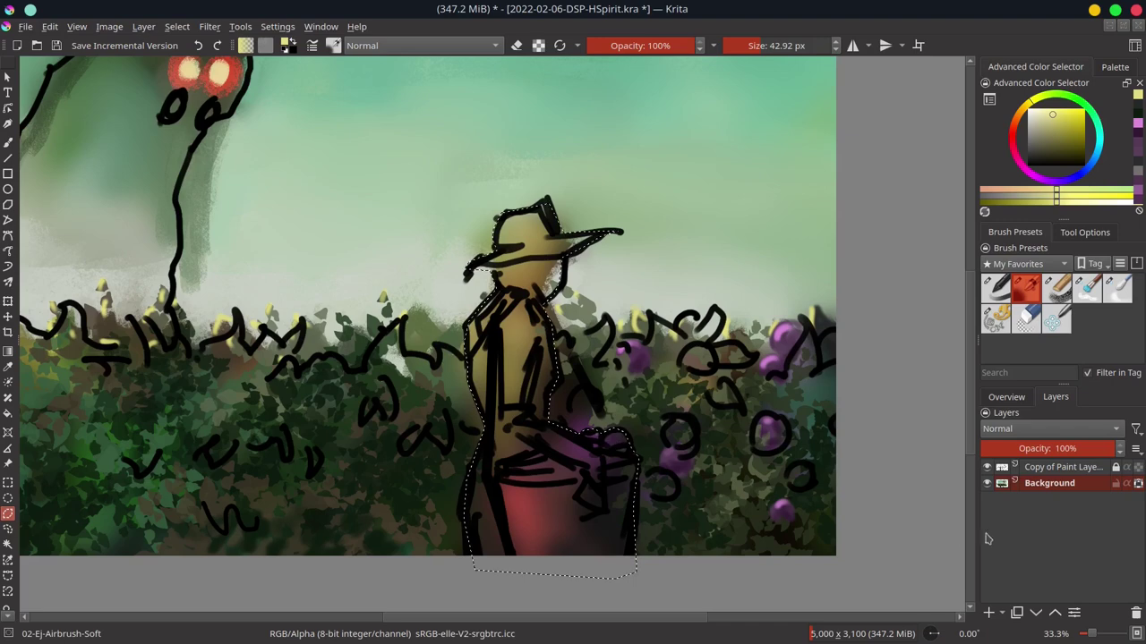
click(988, 467)
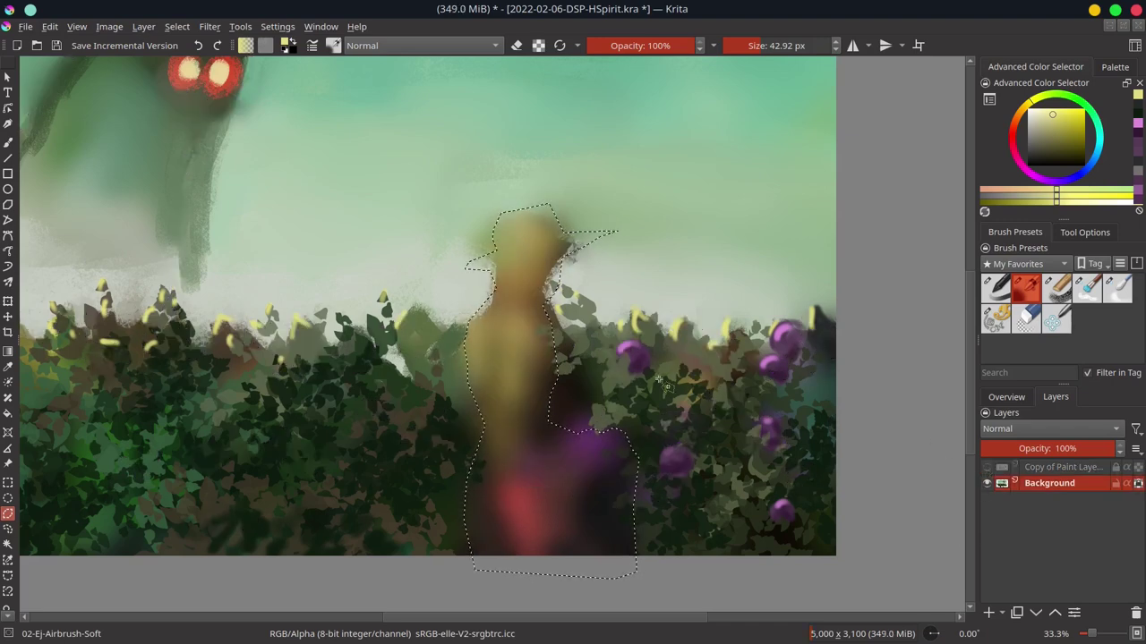
key(ctrl+s)
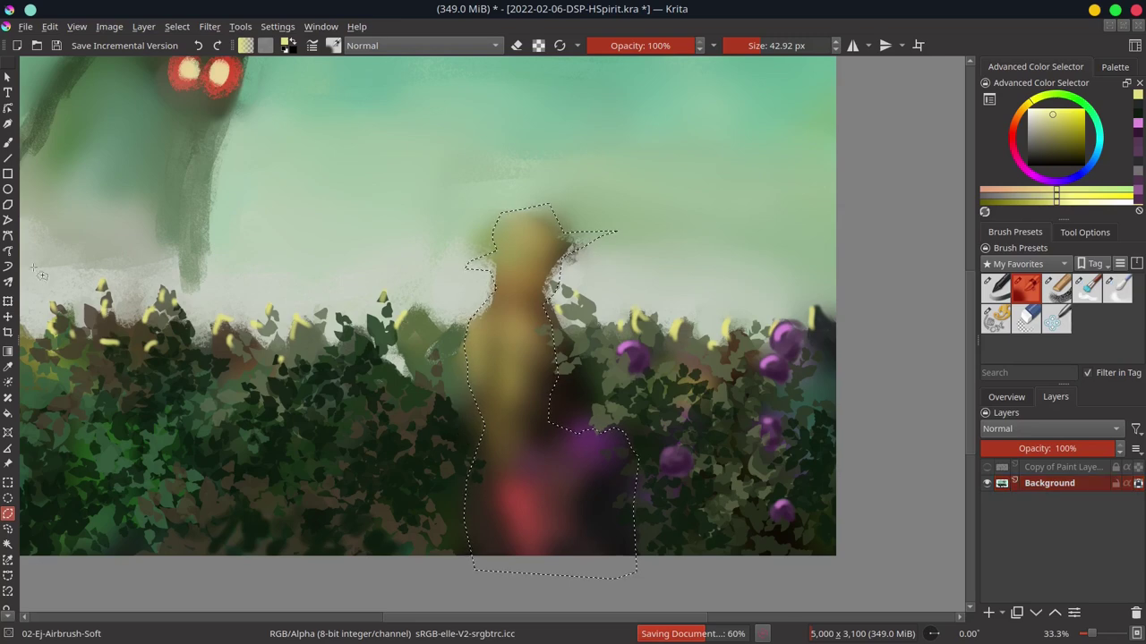
- Load the Textures tag's Stamp Leaves brush with dark green, undoing a test stamp on the figure
click(8, 141)
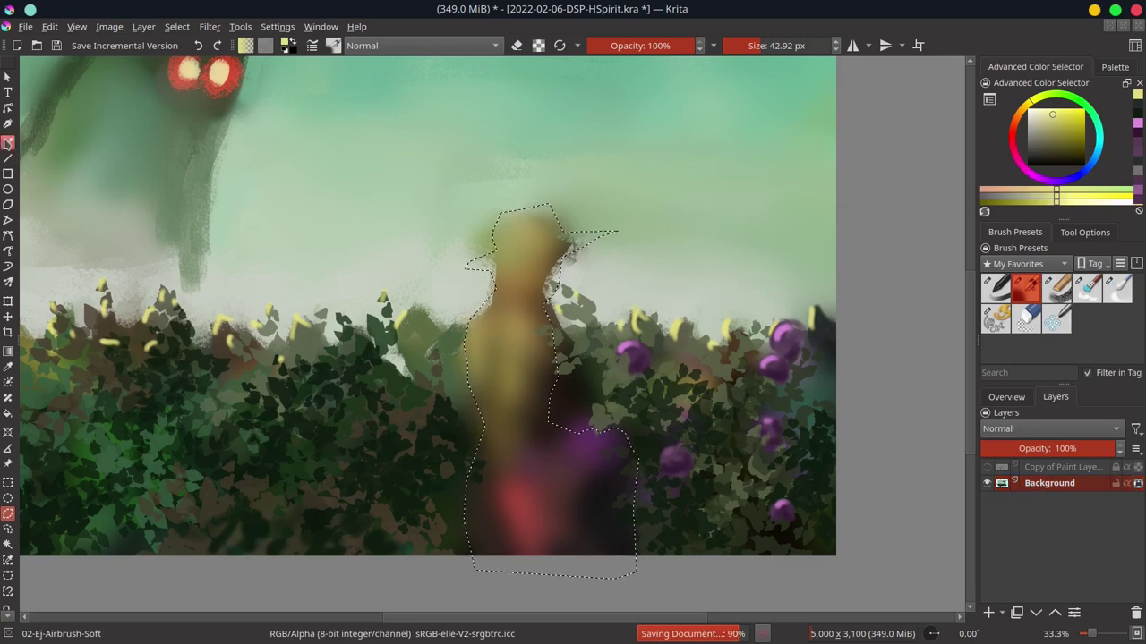
ctrl+click(462, 403)
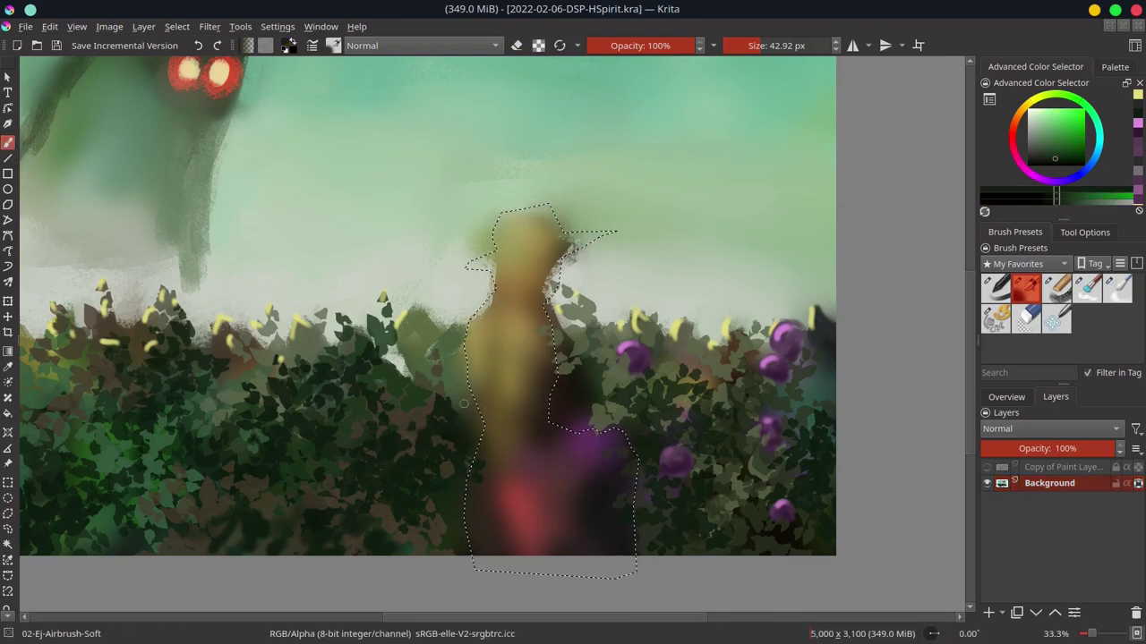
click(1041, 265)
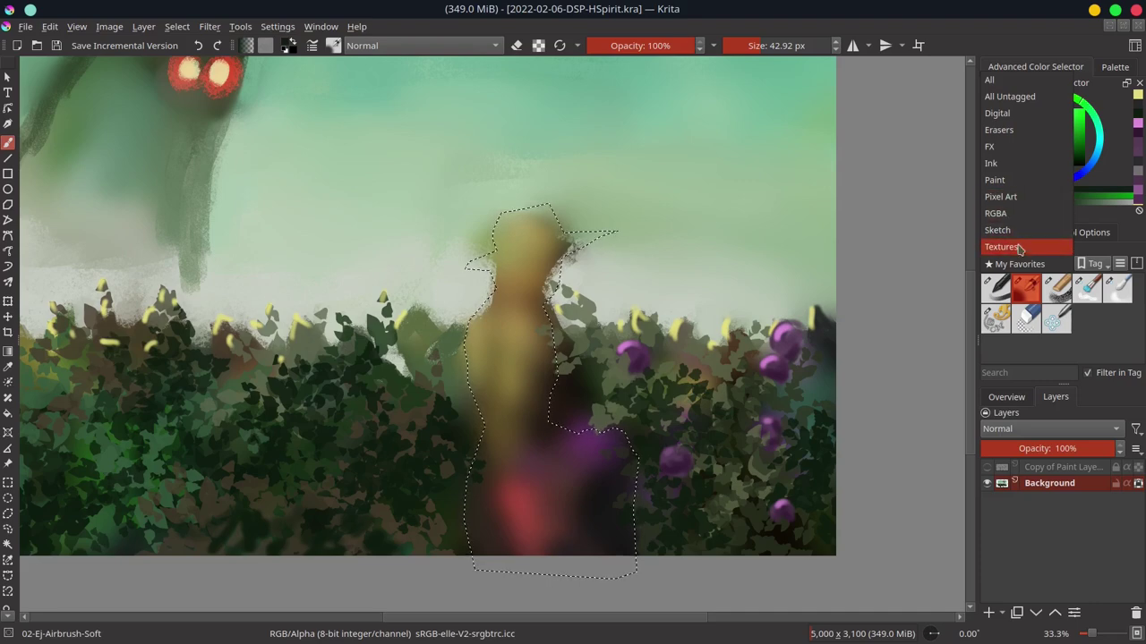
click(1018, 247)
scroll(1119, 323, down, 1)
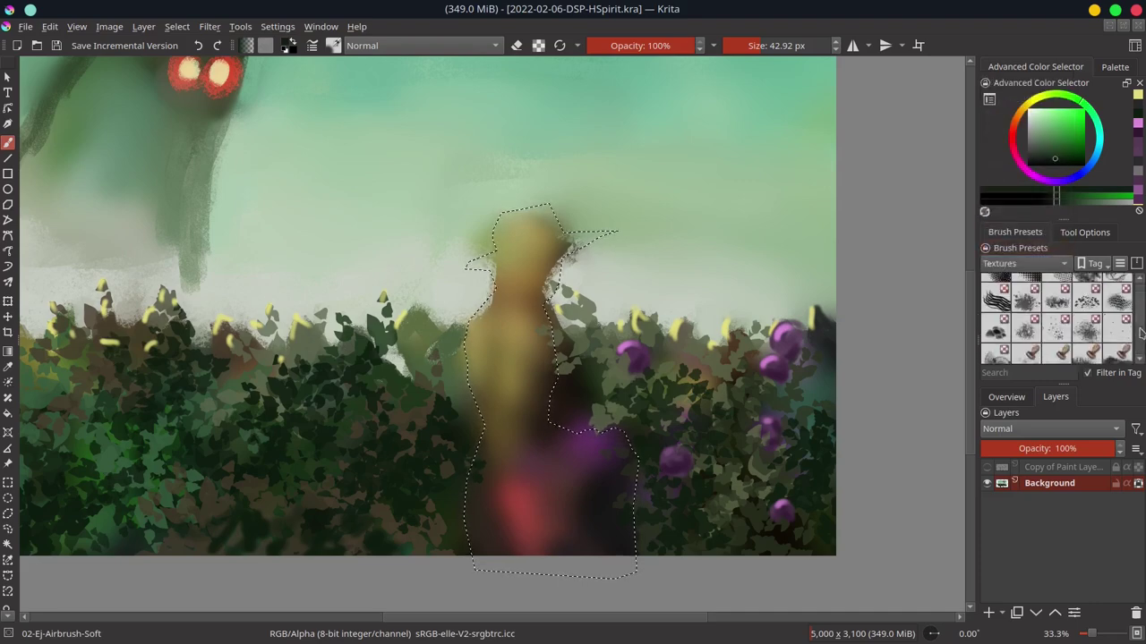
scroll(1140, 333, down, 2)
click(1056, 318)
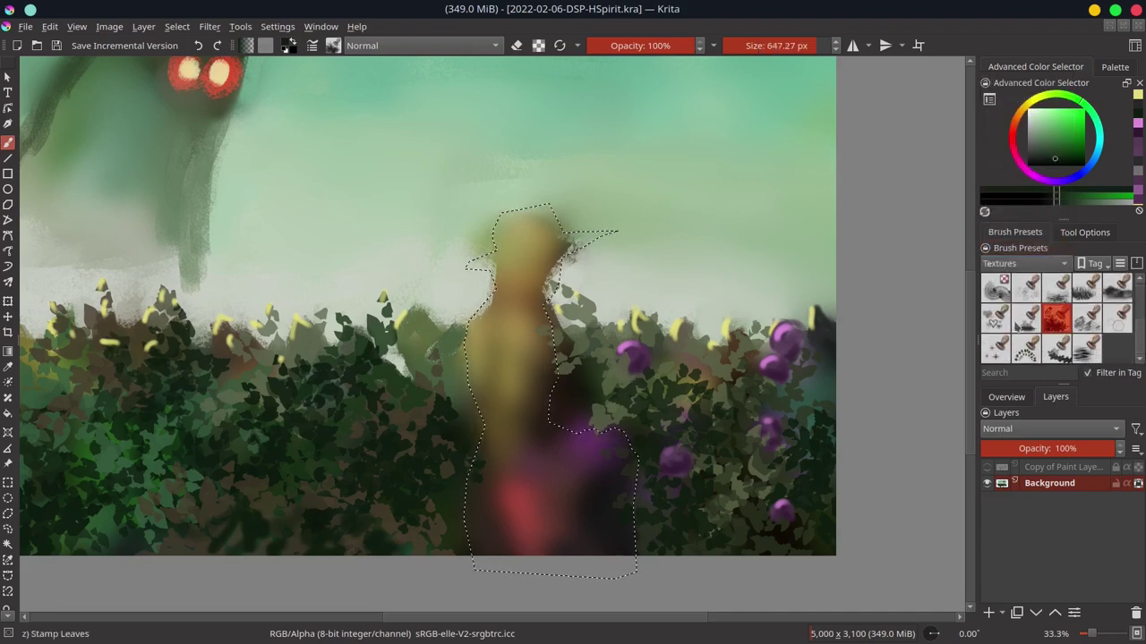
click(501, 413)
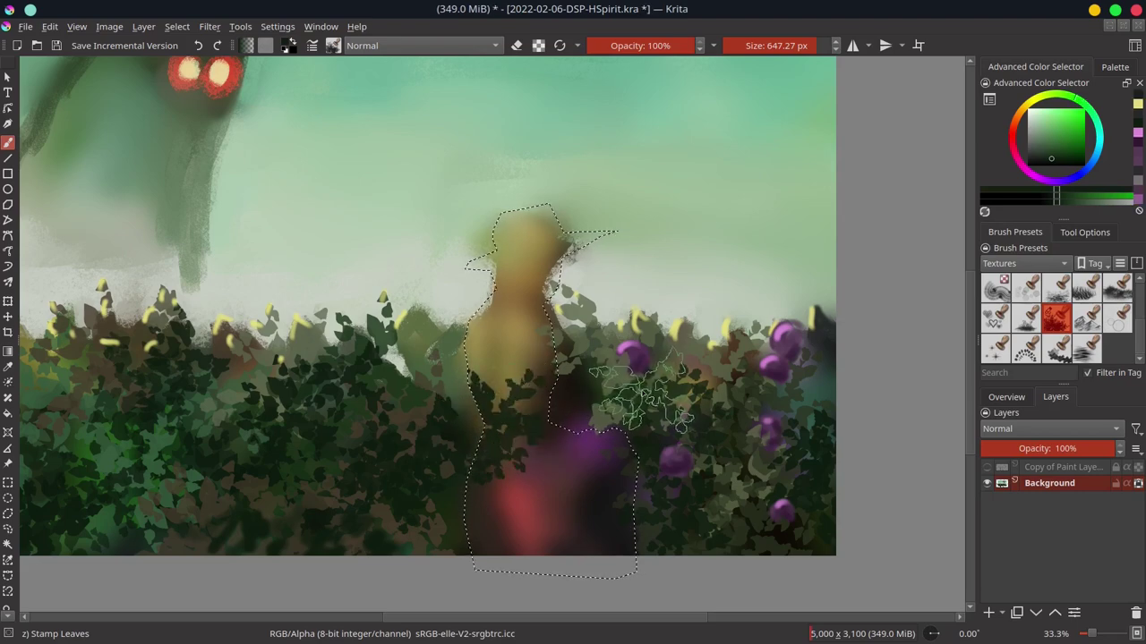
key(ctrl+z)
- Invert the selection and stamp leaves beside the figure's lower body
click(183, 27)
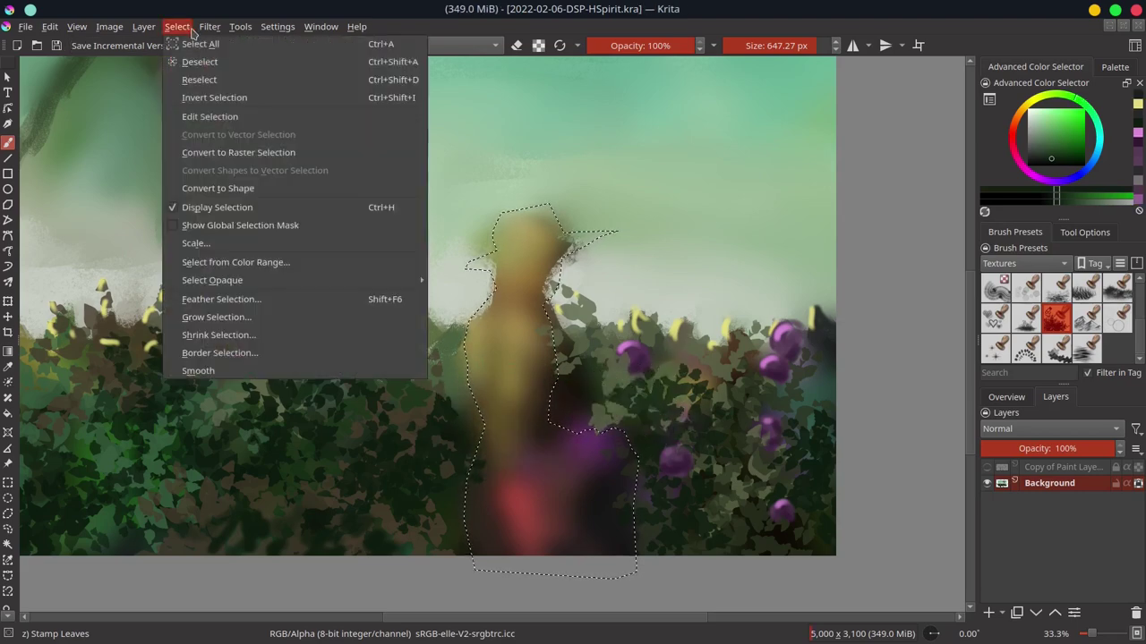
click(214, 98)
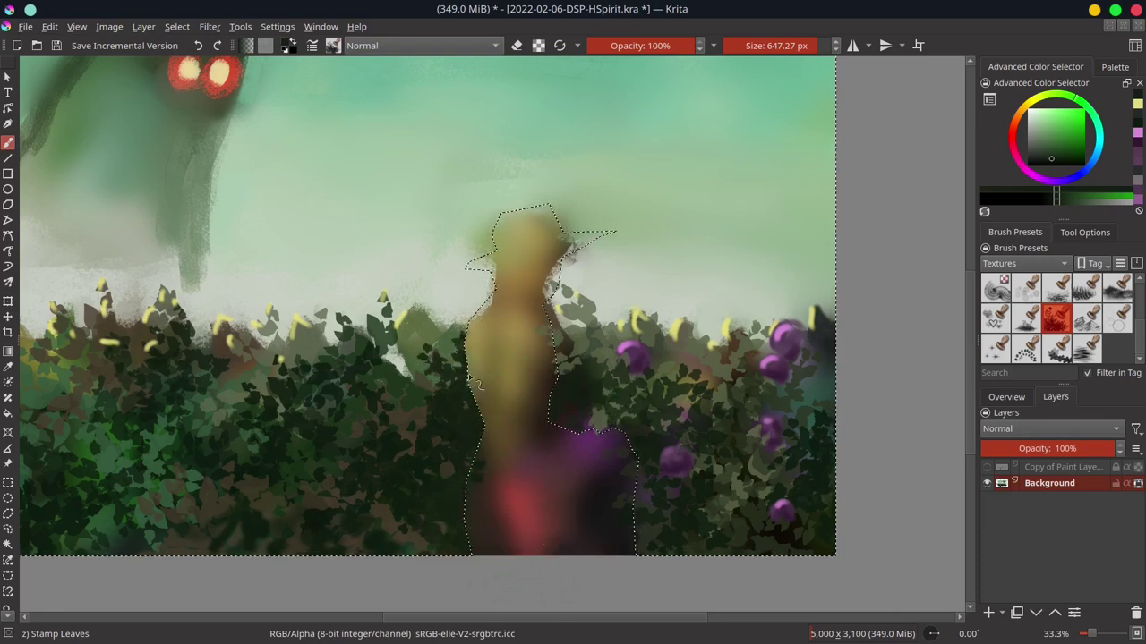
click(391, 376)
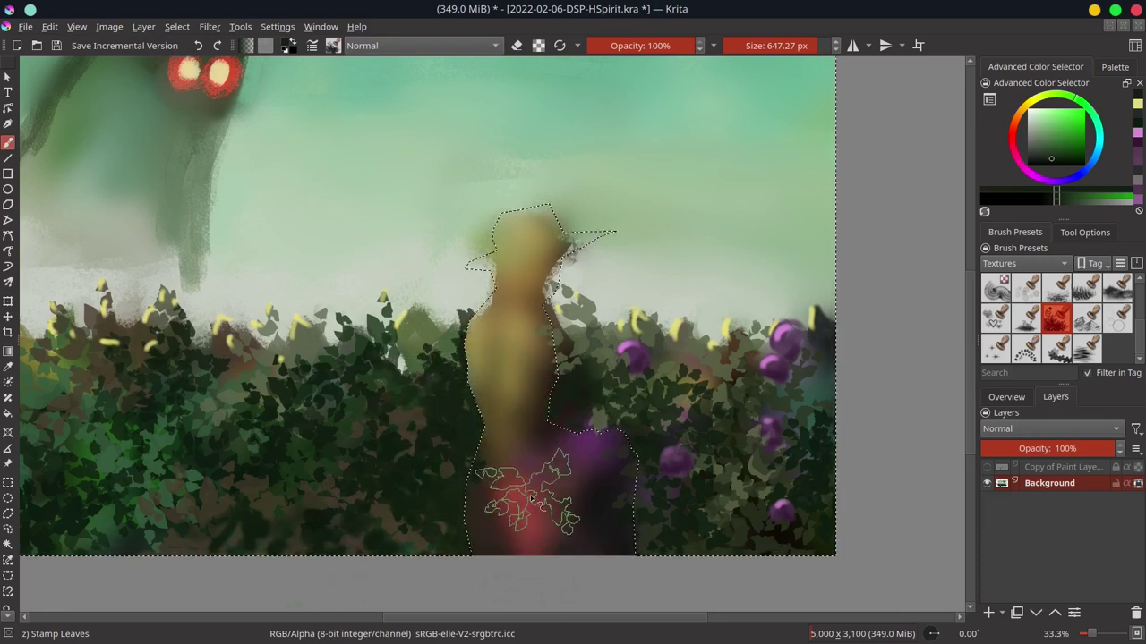
- Stamp sampled light and dark green leaves into the bushes right of the figure
ctrl+click(376, 430)
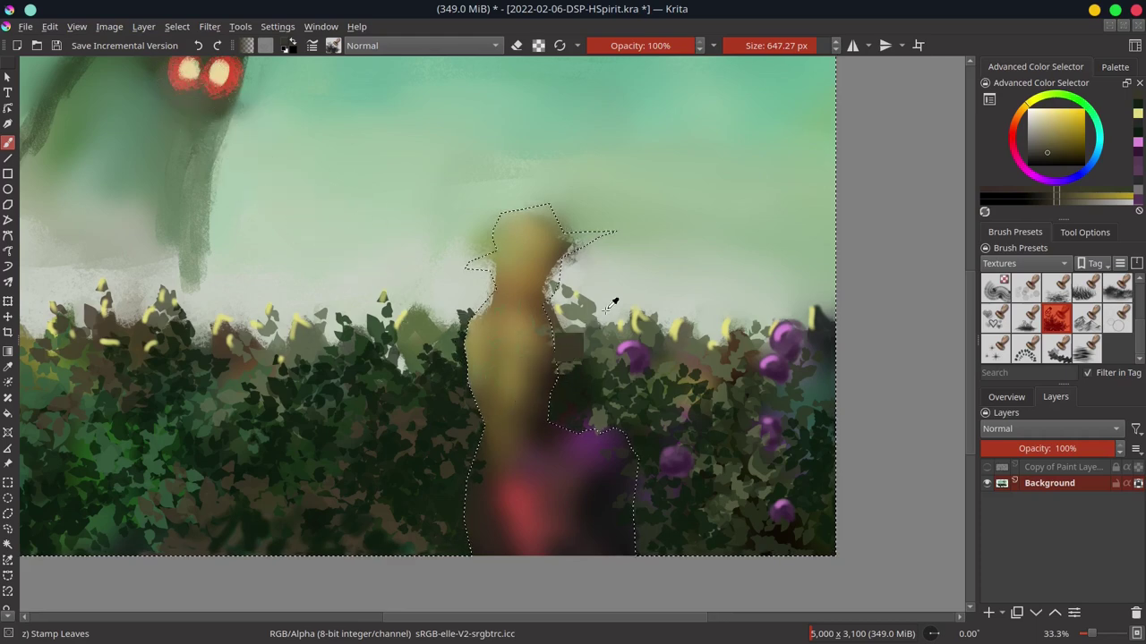
ctrl+click(560, 344)
drag(558, 321, 611, 319)
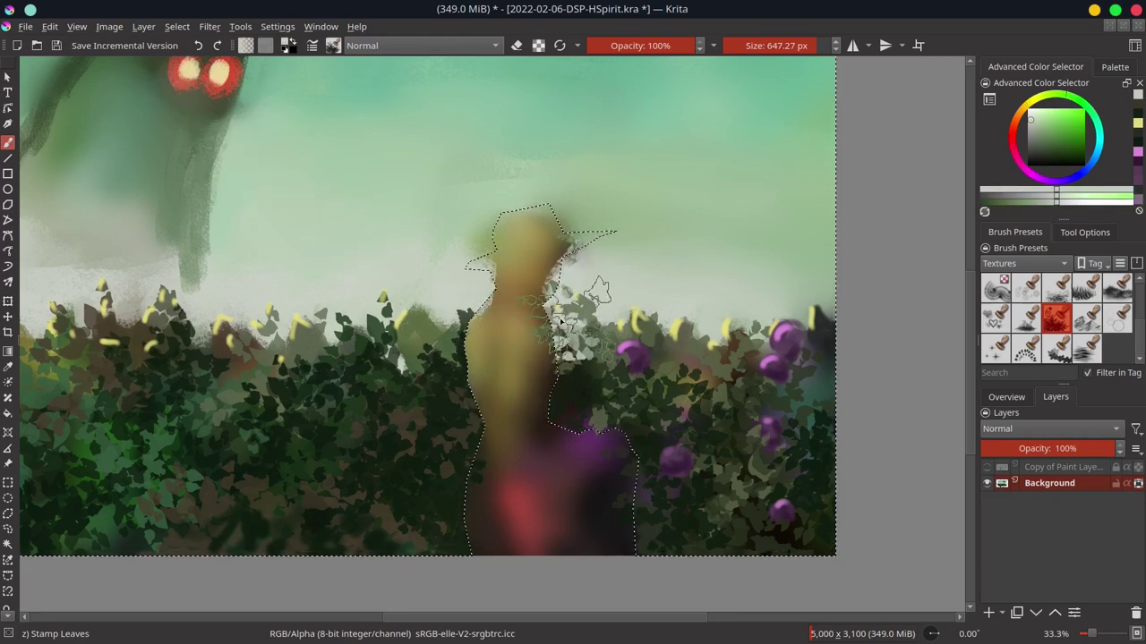
ctrl+click(550, 371)
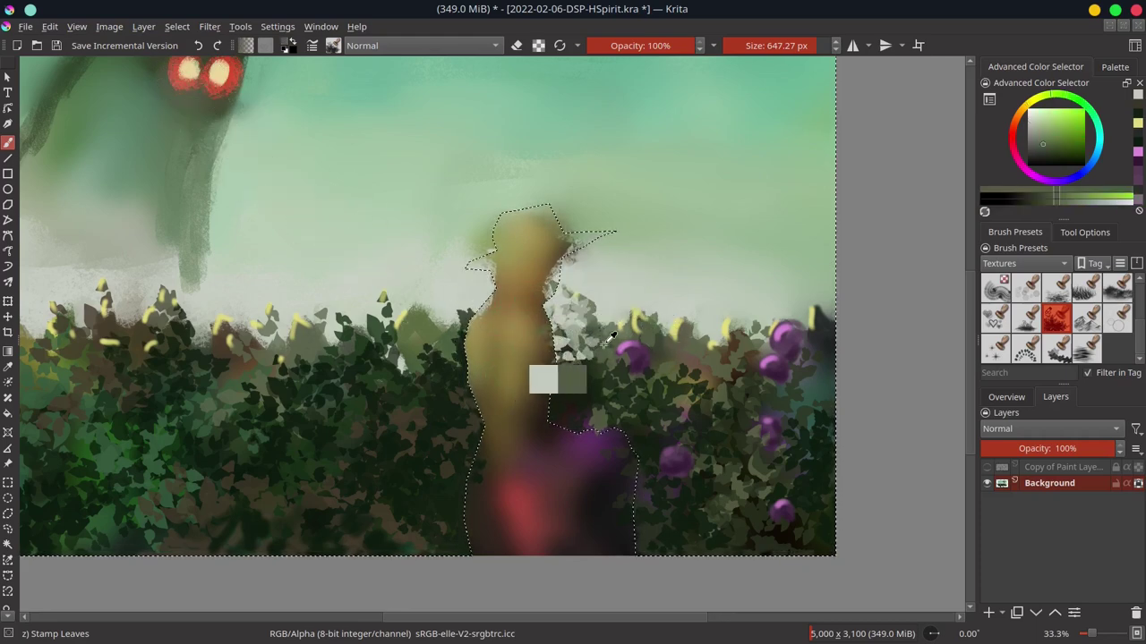
drag(550, 371, 577, 399)
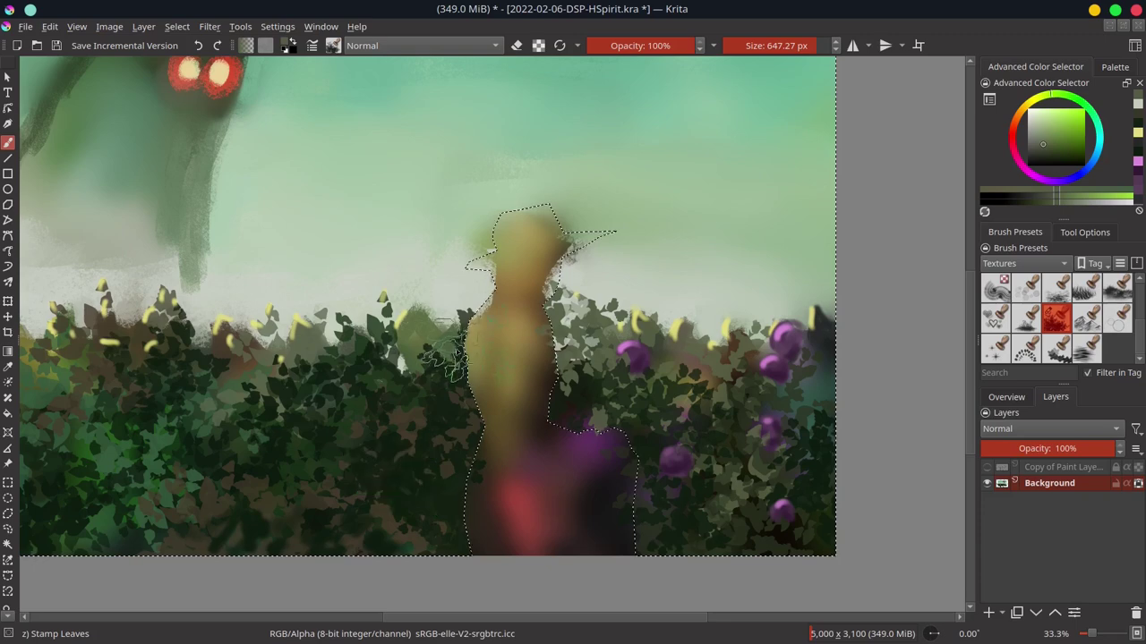
ctrl+click(461, 403)
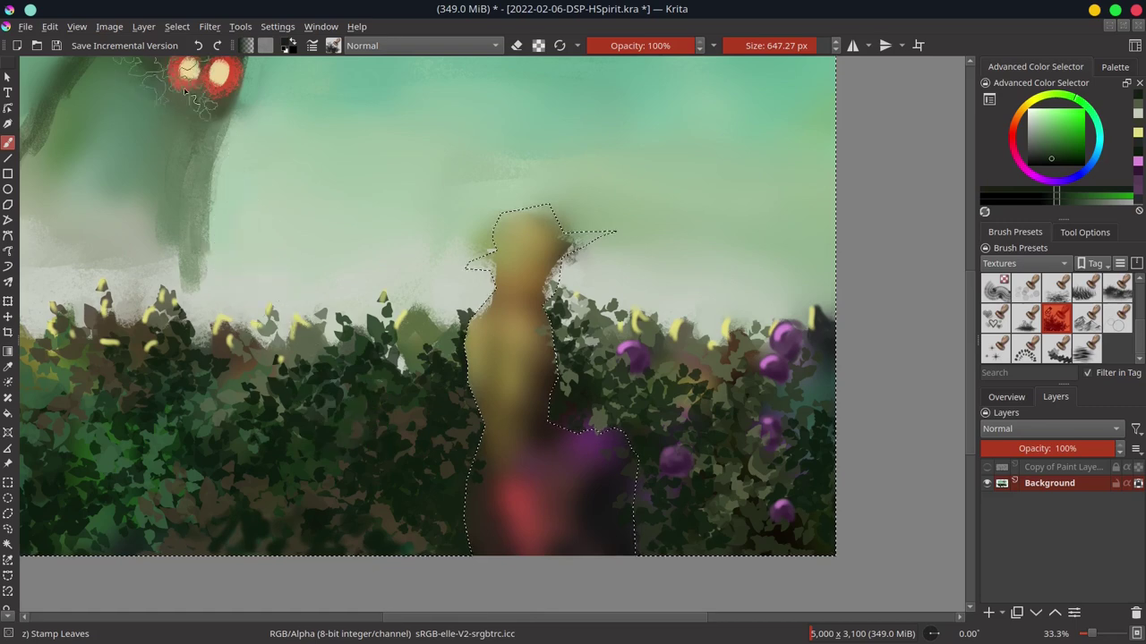
click(1055, 267)
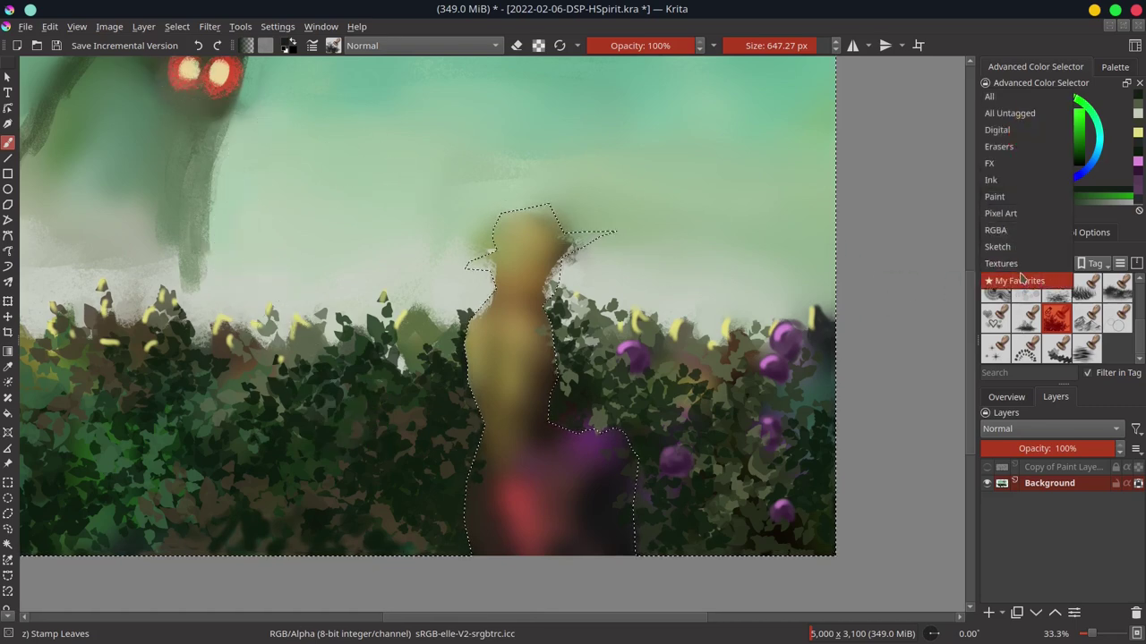
- Return to the favourite brushes, save, and show the canvas overview panel
click(1021, 280)
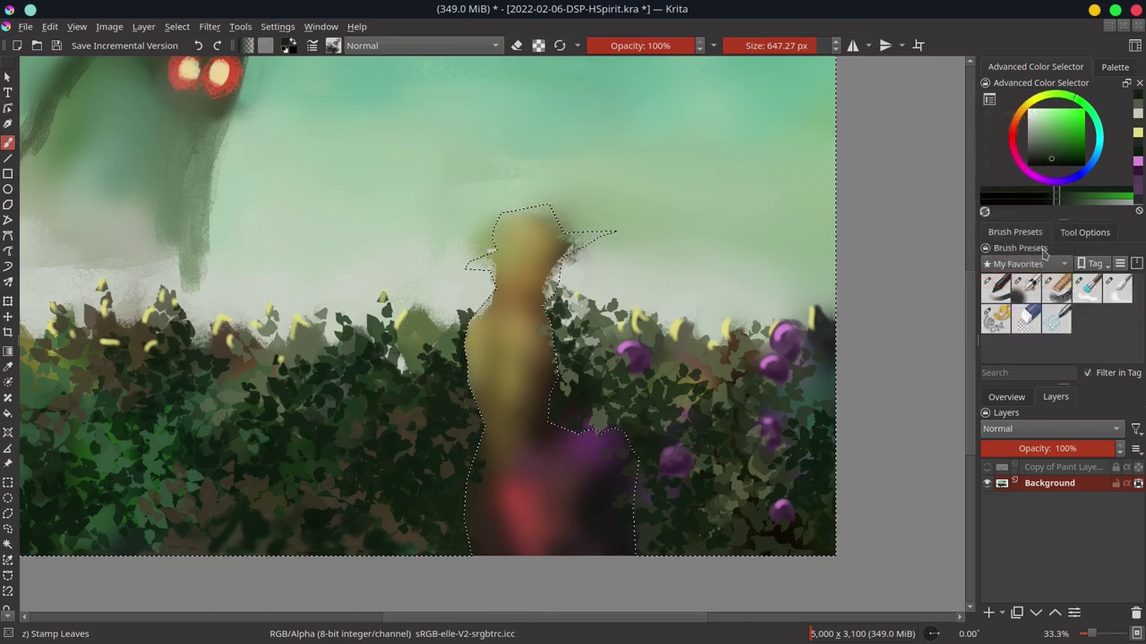
key(ctrl+s)
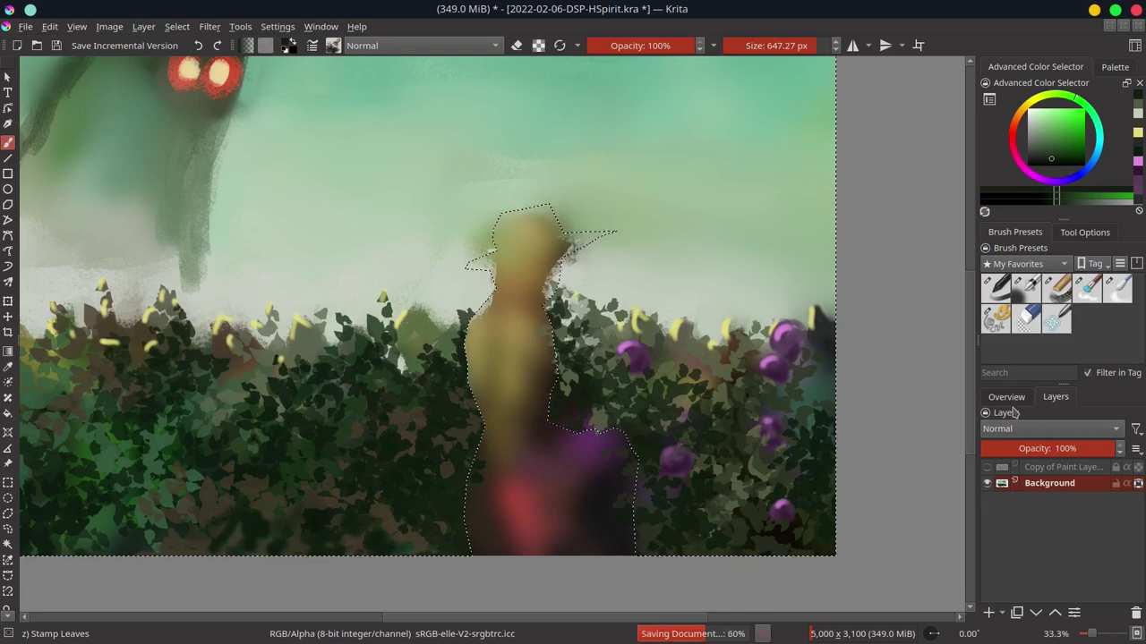
click(1006, 396)
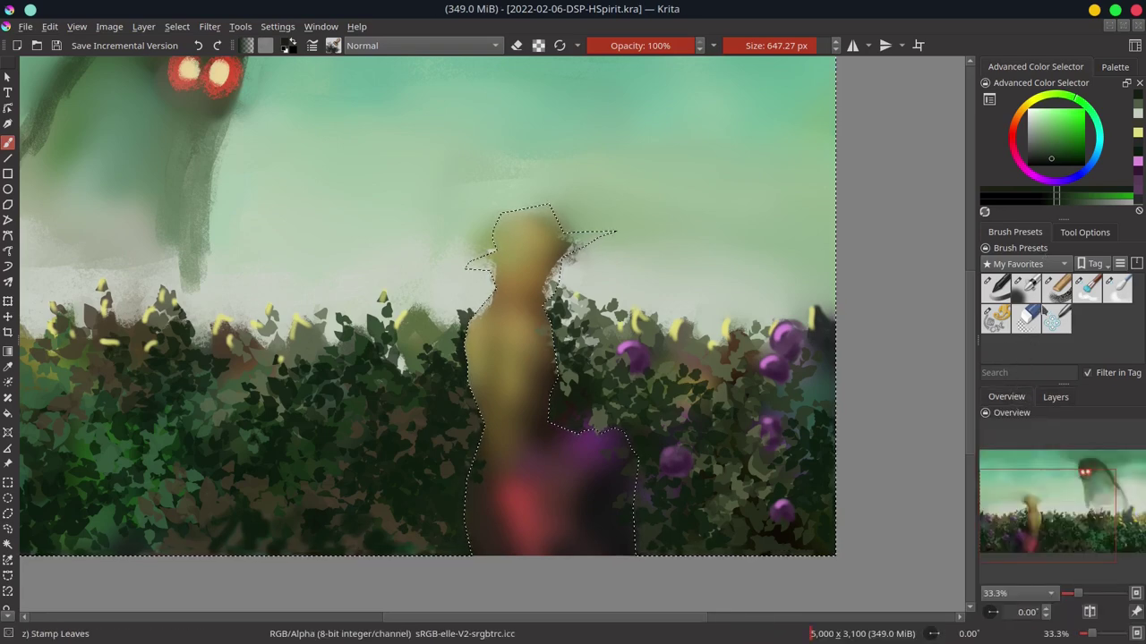
- Airbrush sampled pale sky tones around the hat brim and over the head's edge
key(slash)
ctrl+click(587, 266)
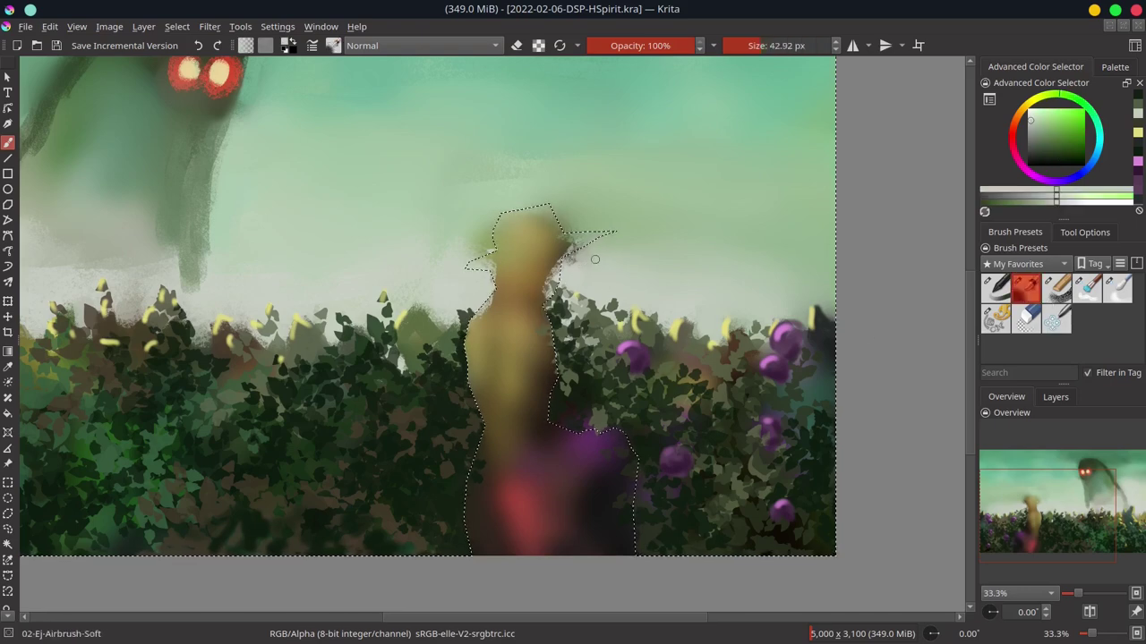
drag(565, 269, 612, 244)
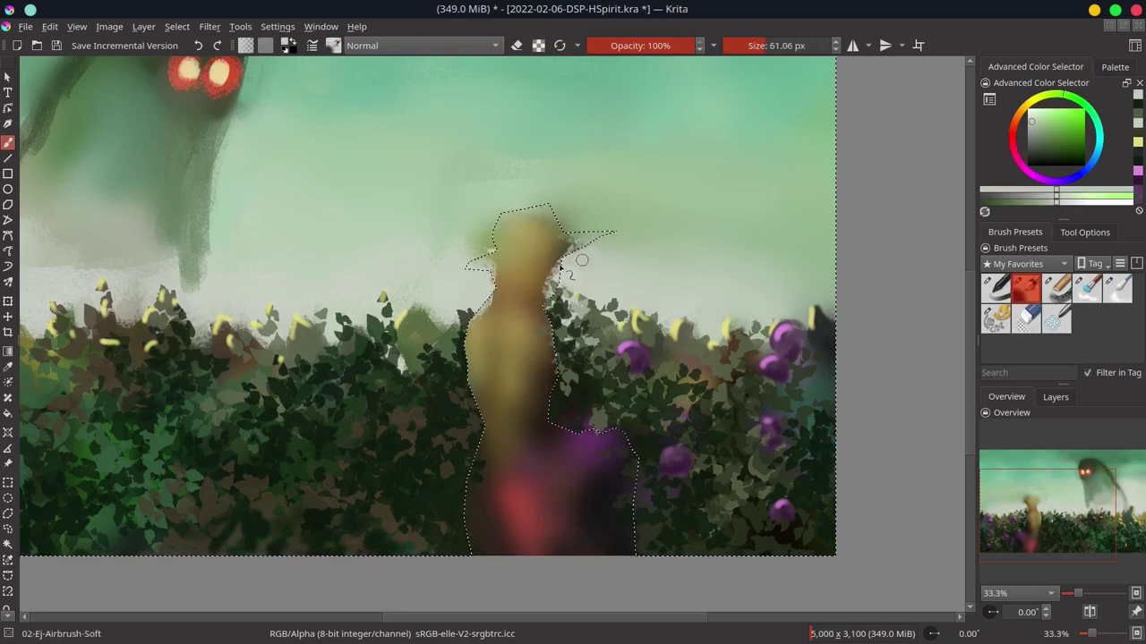
ctrl+click(582, 259)
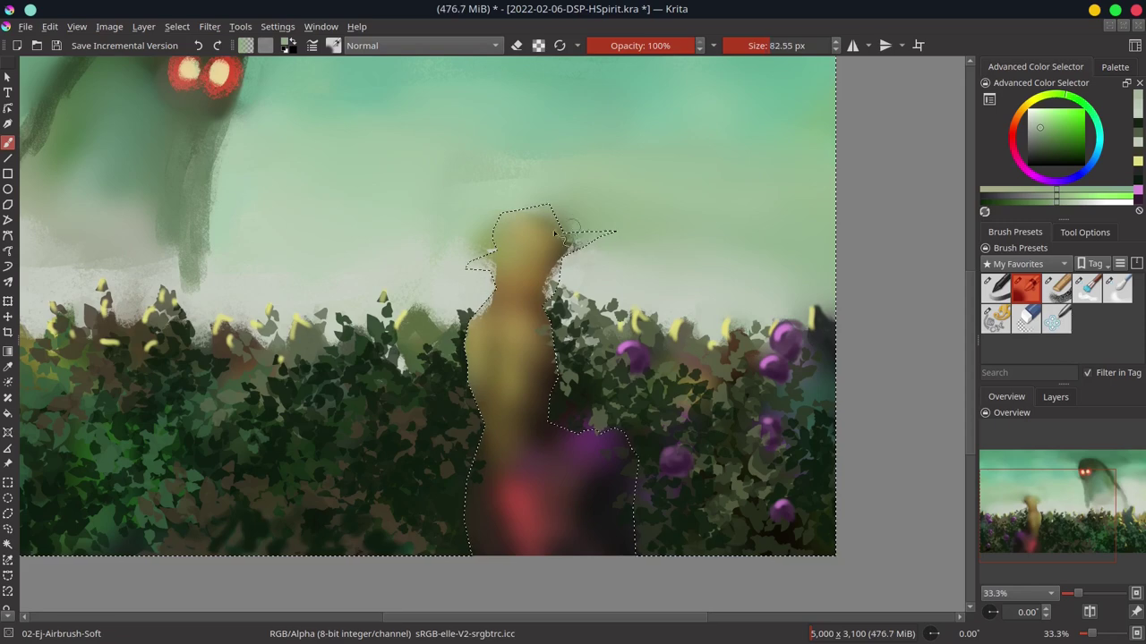
drag(555, 232, 544, 224)
ctrl+click(462, 238)
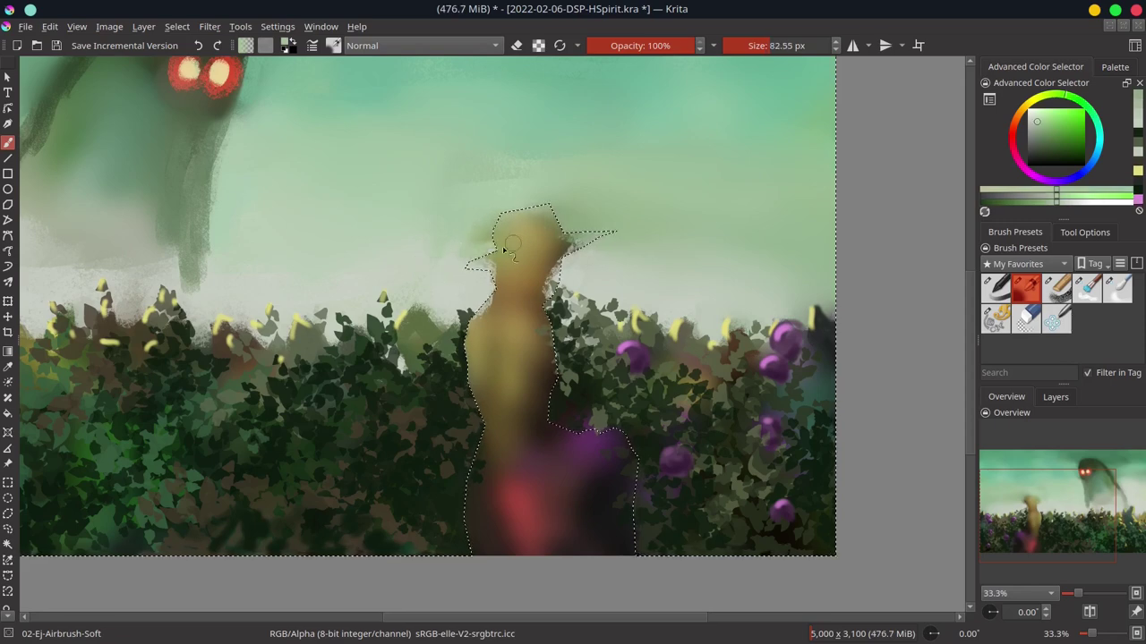
ctrl+click(492, 247)
drag(466, 285, 524, 273)
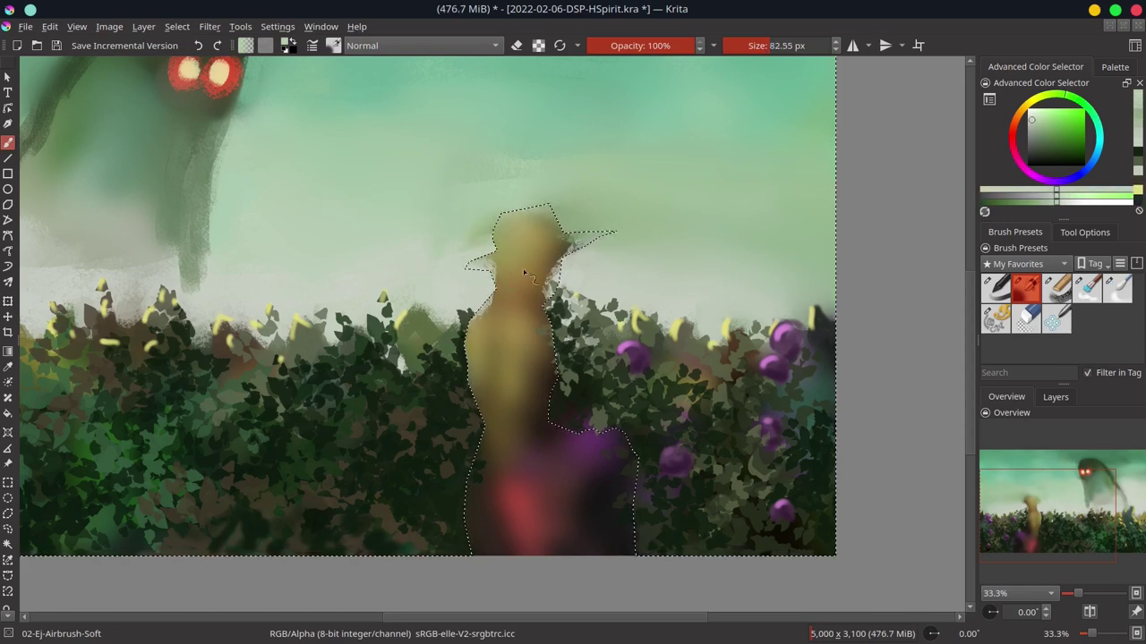
- Dab more sampled sky tones and enlarge the airbrush to about 151 px
ctrl+click(504, 224)
ctrl+click(446, 256)
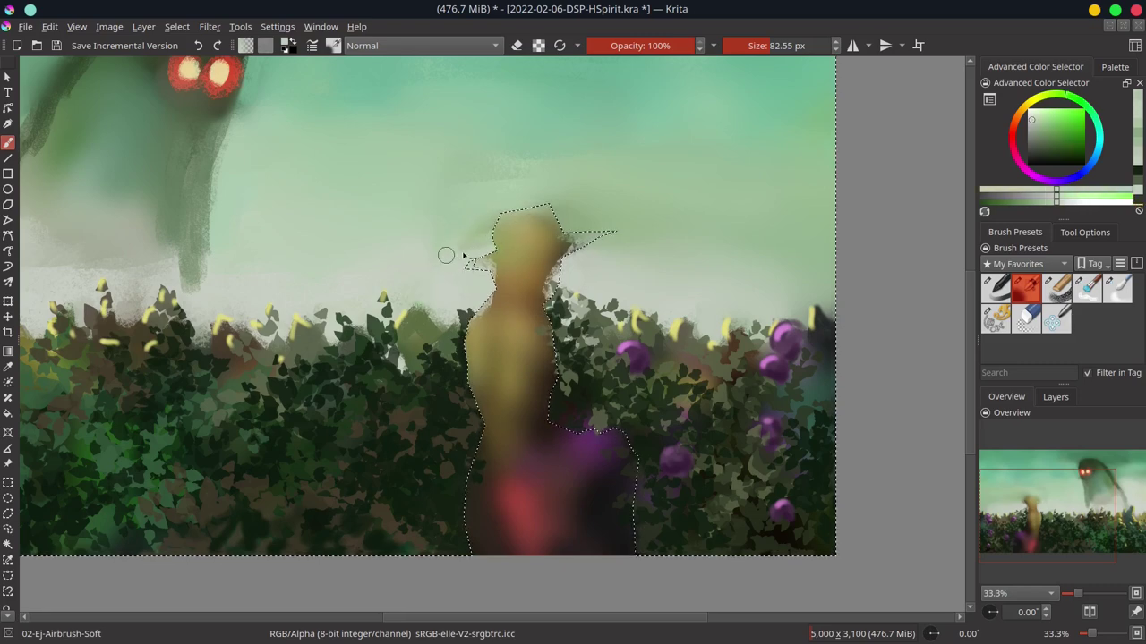
ctrl+click(535, 192)
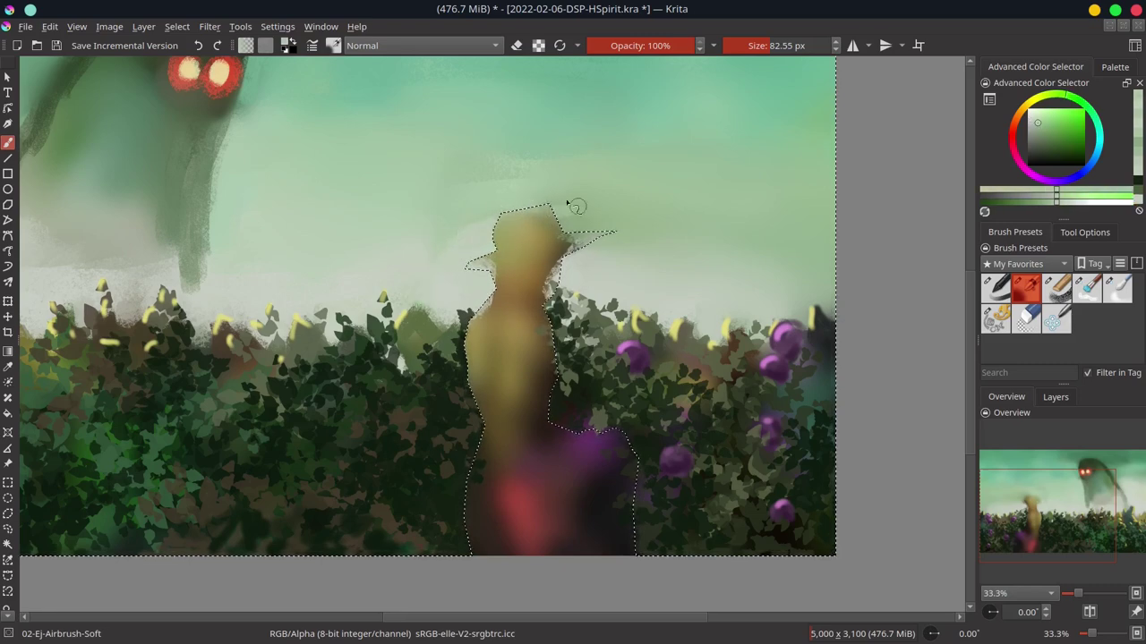
ctrl+click(455, 226)
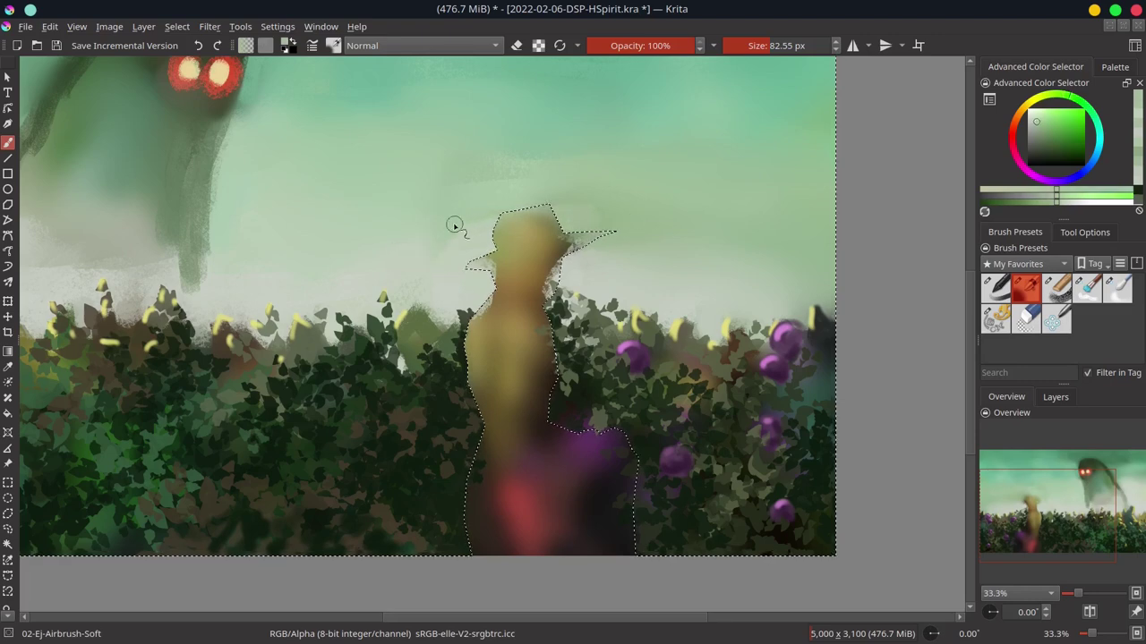
ctrl+click(457, 201)
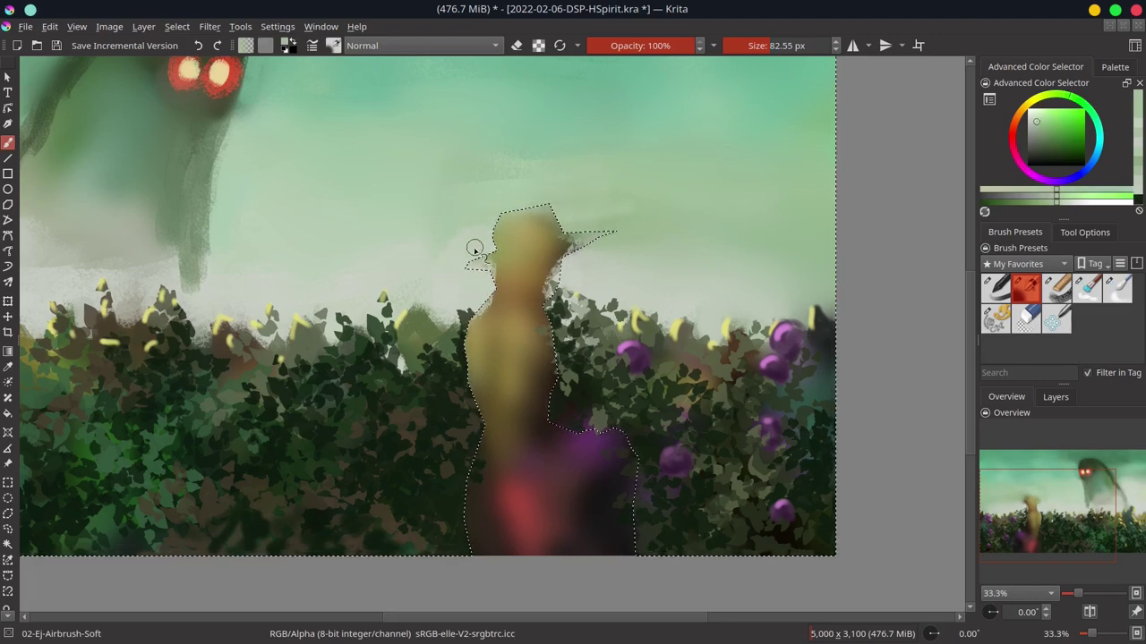
ctrl+click(599, 262)
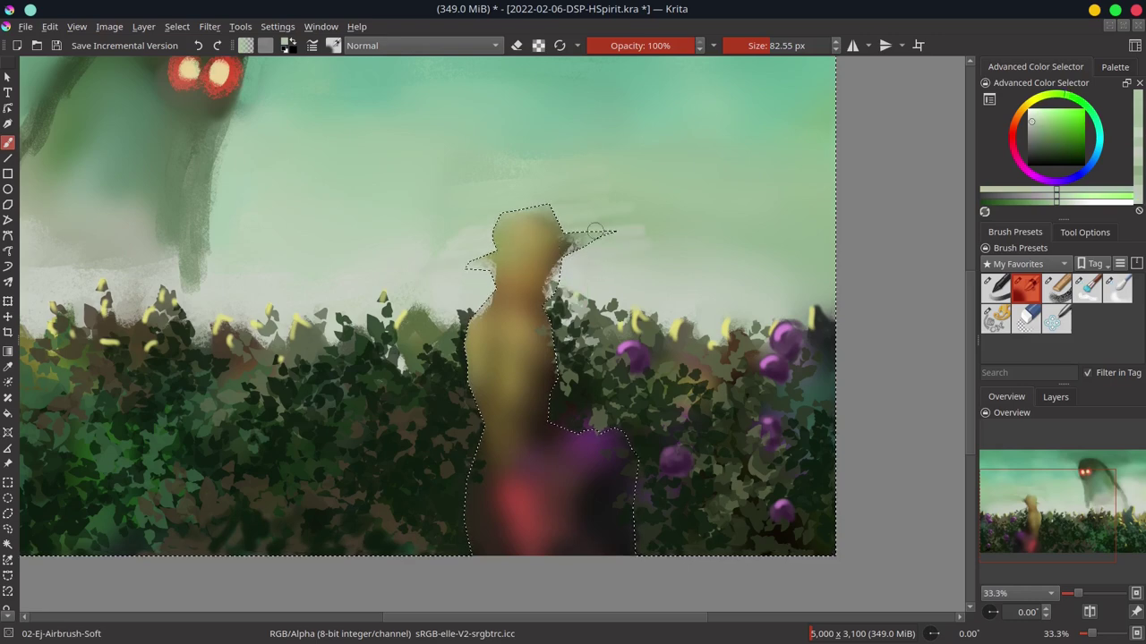
drag(615, 284, 663, 284)
ctrl+click(617, 211)
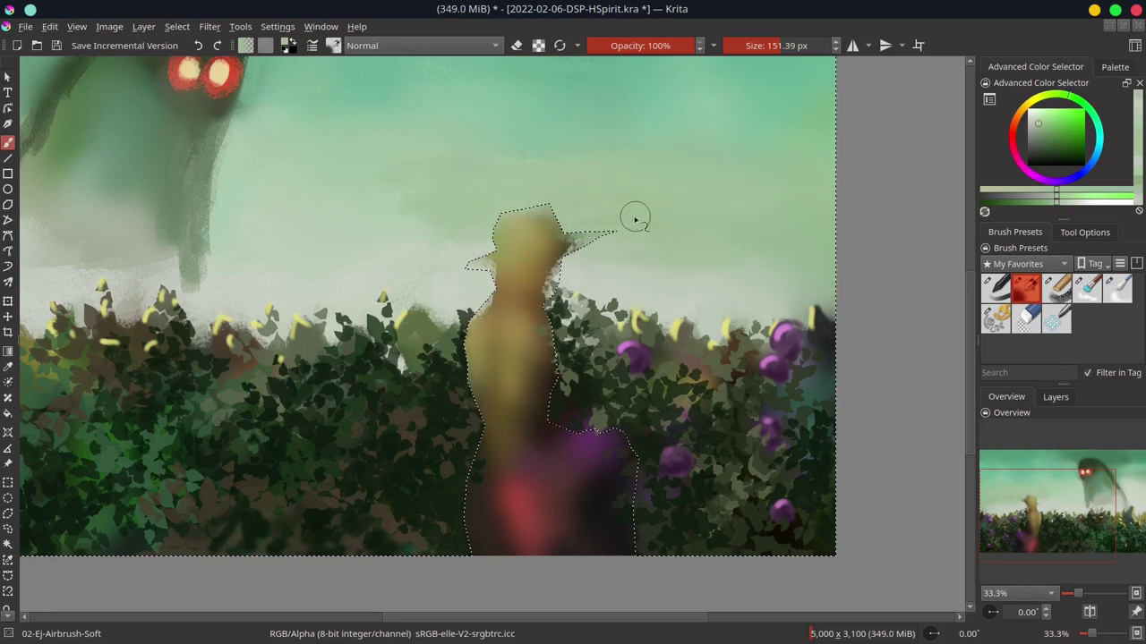
- Sample dark foliage greens and browns, then save the painting
ctrl+click(590, 402)
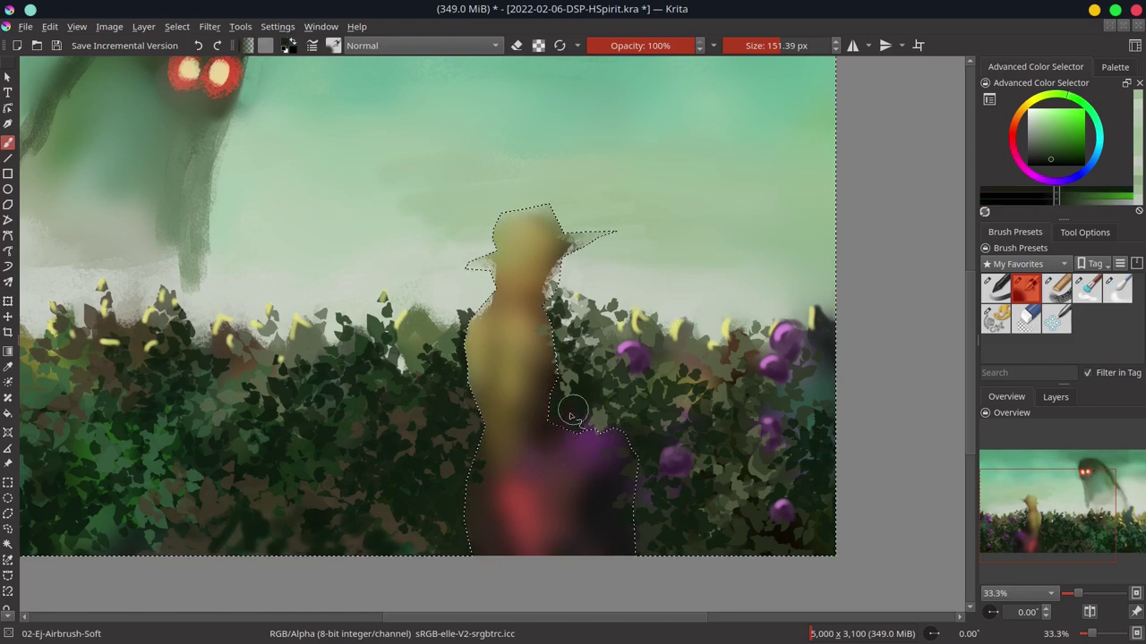
ctrl+click(640, 490)
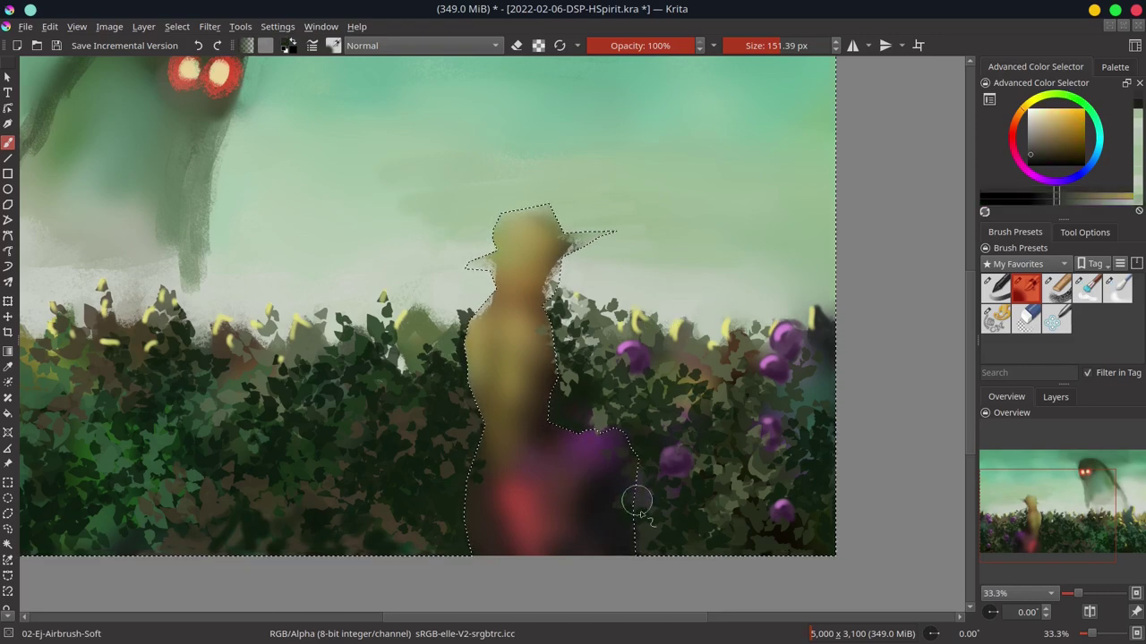
ctrl+click(459, 495)
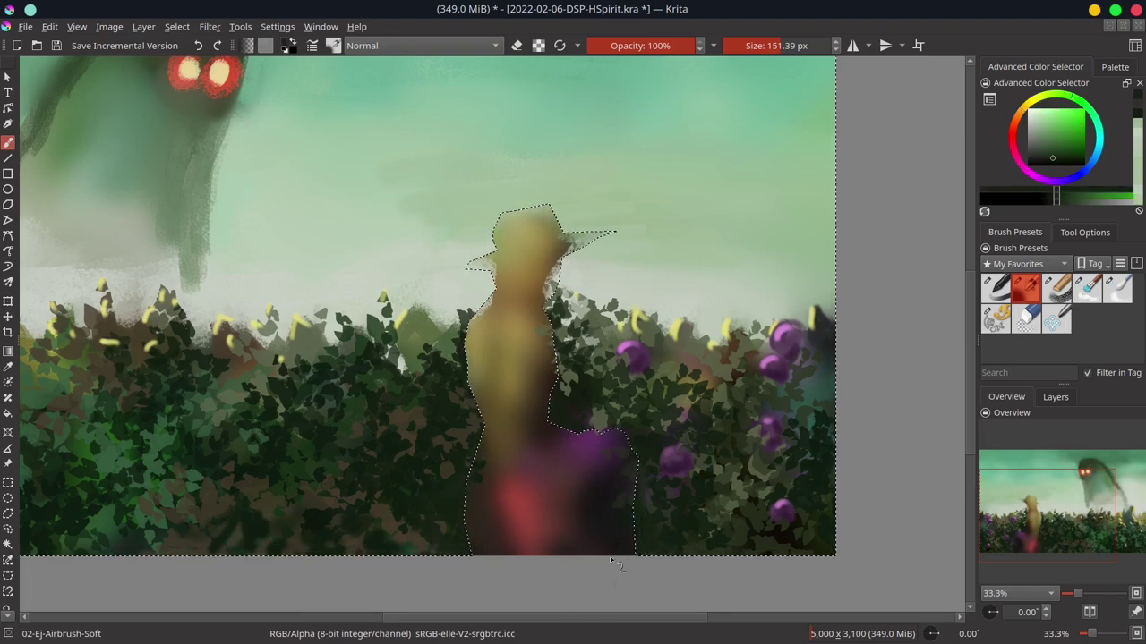
ctrl+click(621, 539)
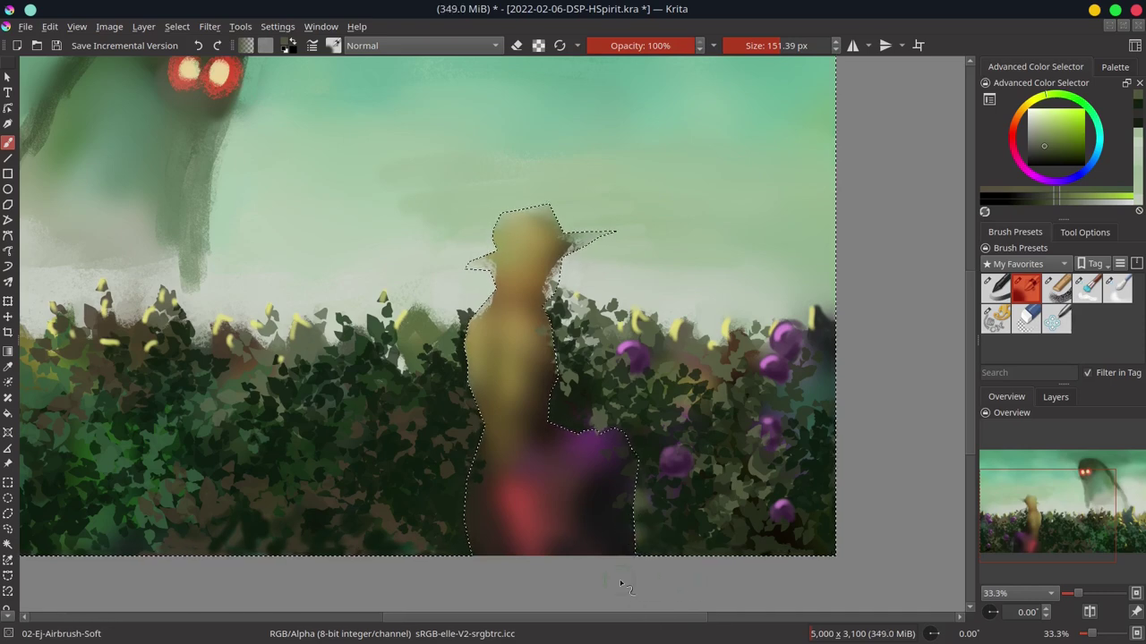
key(ctrl+s)
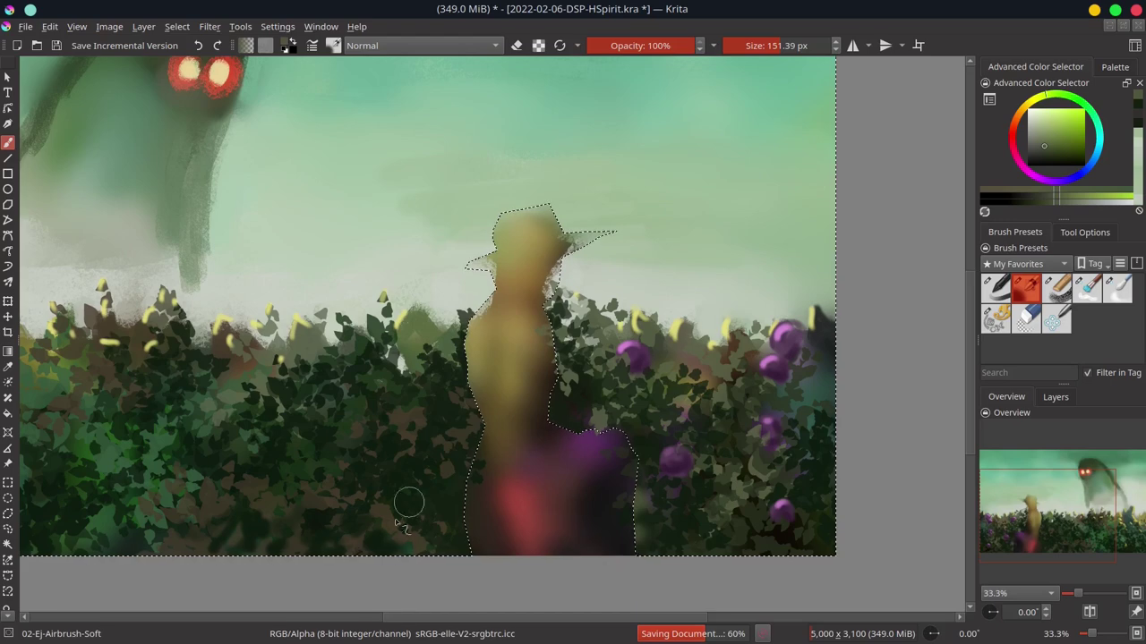
- Invert the selection, shrink the airbrush to about 77 px, and paint the hat's brim olive
click(176, 26)
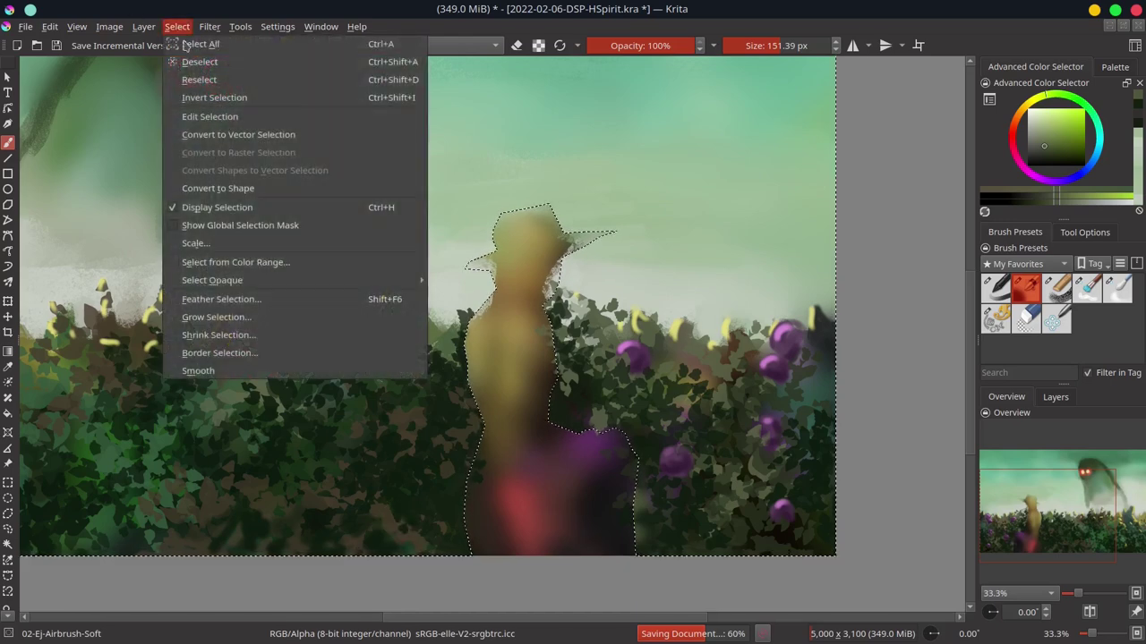
click(193, 96)
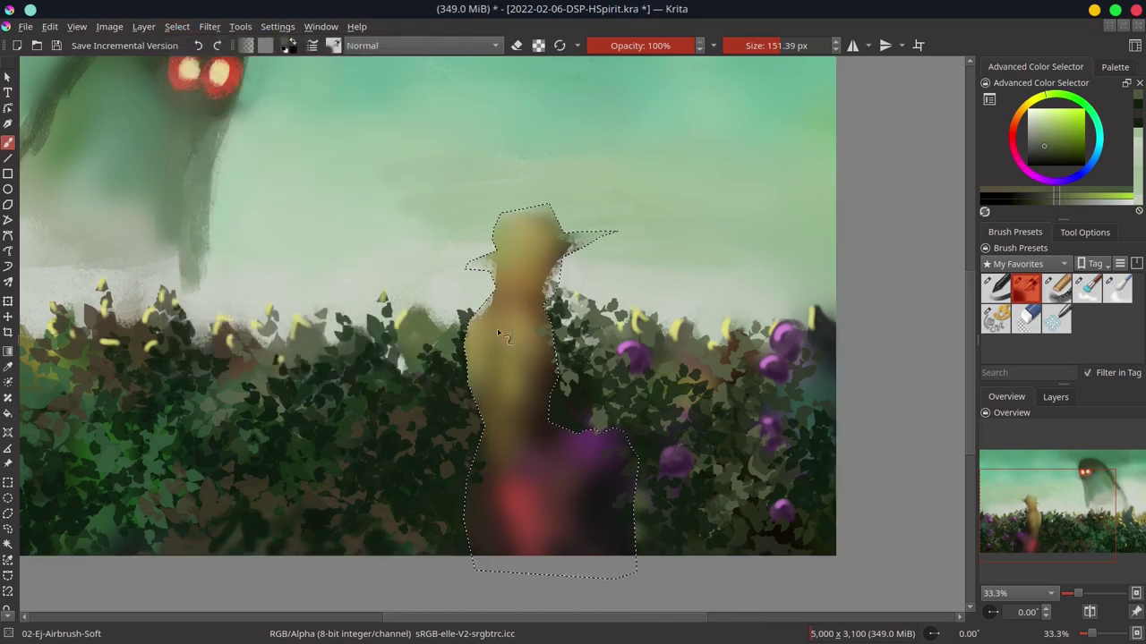
ctrl+click(517, 242)
mouse_move(501, 268)
mouse_down()
mouse_move(472, 269)
mouse_move(492, 259)
mouse_up()
ctrl+click(534, 278)
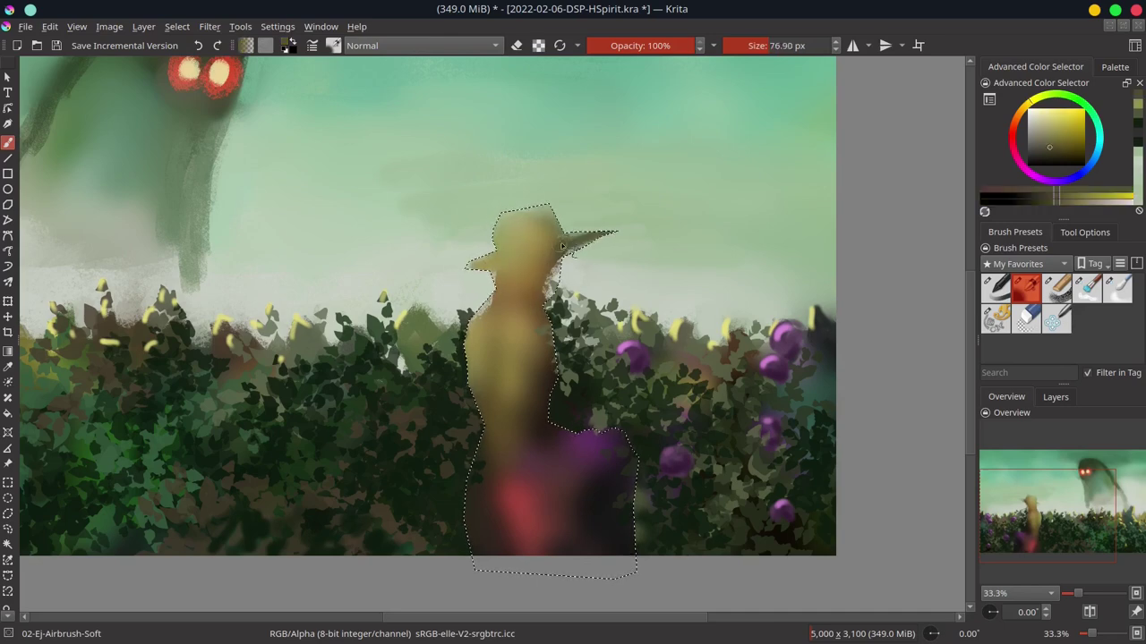
- Shade the figure's right edge below the hat in dark brown
ctrl+click(564, 259)
mouse_move(564, 261)
mouse_down()
mouse_move(548, 309)
mouse_move(553, 383)
mouse_up()
ctrl+click(546, 324)
ctrl+click(548, 327)
drag(548, 336, 555, 385)
mouse_move(547, 309)
mouse_down()
mouse_move(553, 371)
mouse_move(546, 322)
mouse_up()
- Repaint the figure's left edge and hat brim in brighter yellow-olive
drag(470, 327, 465, 363)
ctrl+click(499, 302)
mouse_move(484, 295)
mouse_down()
mouse_move(470, 335)
mouse_move(474, 483)
mouse_move(492, 255)
mouse_up()
ctrl+click(501, 268)
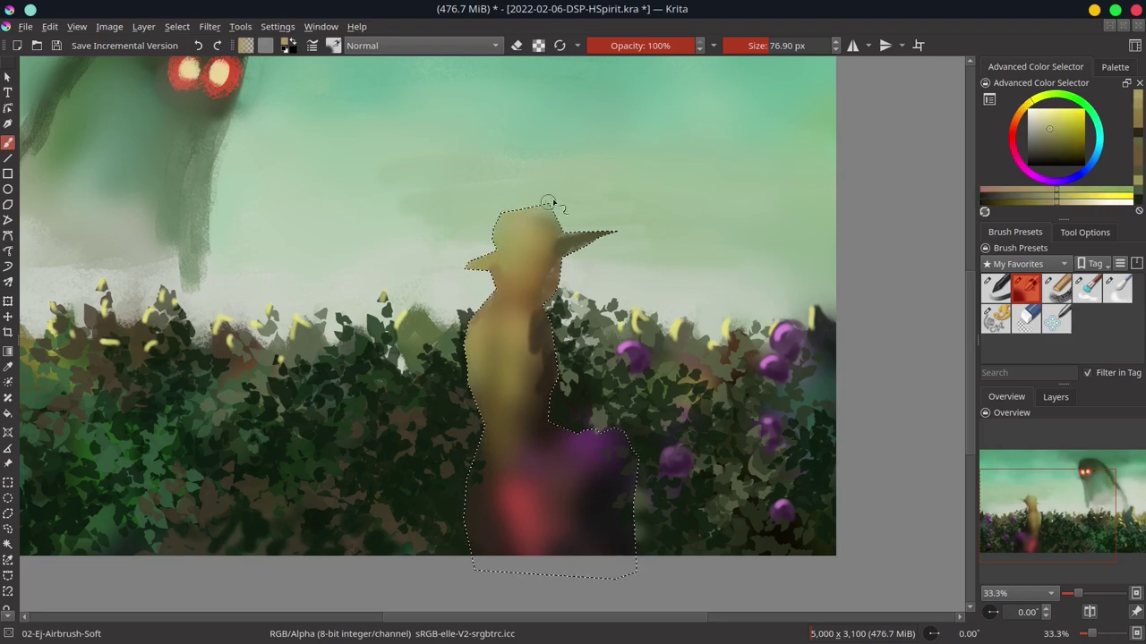
drag(475, 385, 474, 483)
drag(474, 308, 474, 484)
- Paint dark red tones onto the figure's body
ctrl+click(506, 253)
drag(479, 295, 474, 475)
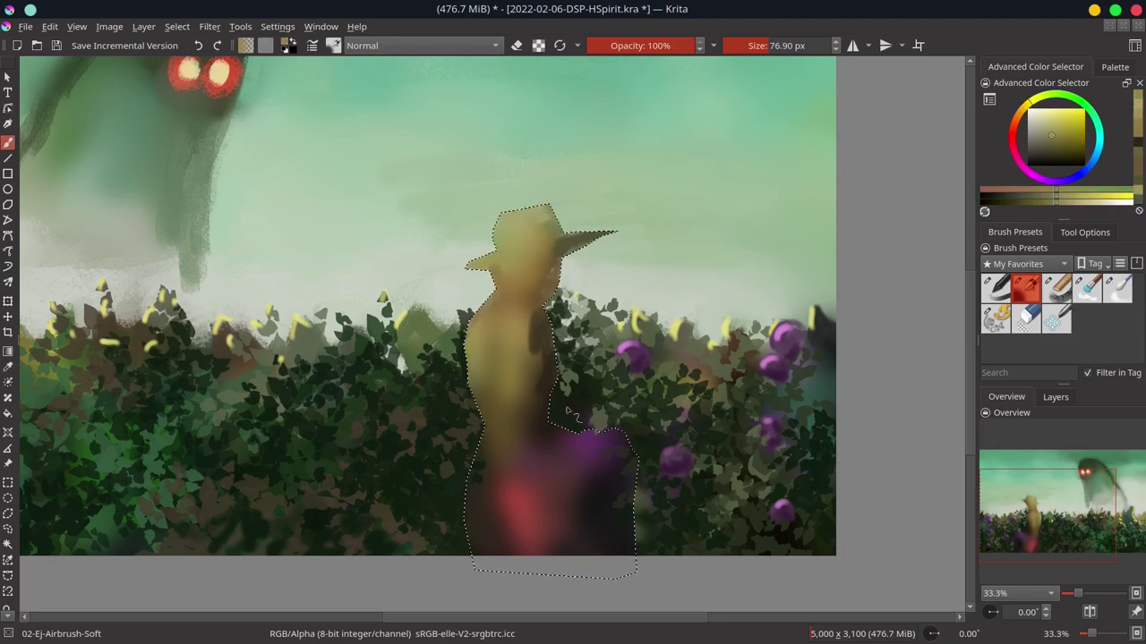
ctrl+click(575, 436)
ctrl+click(591, 435)
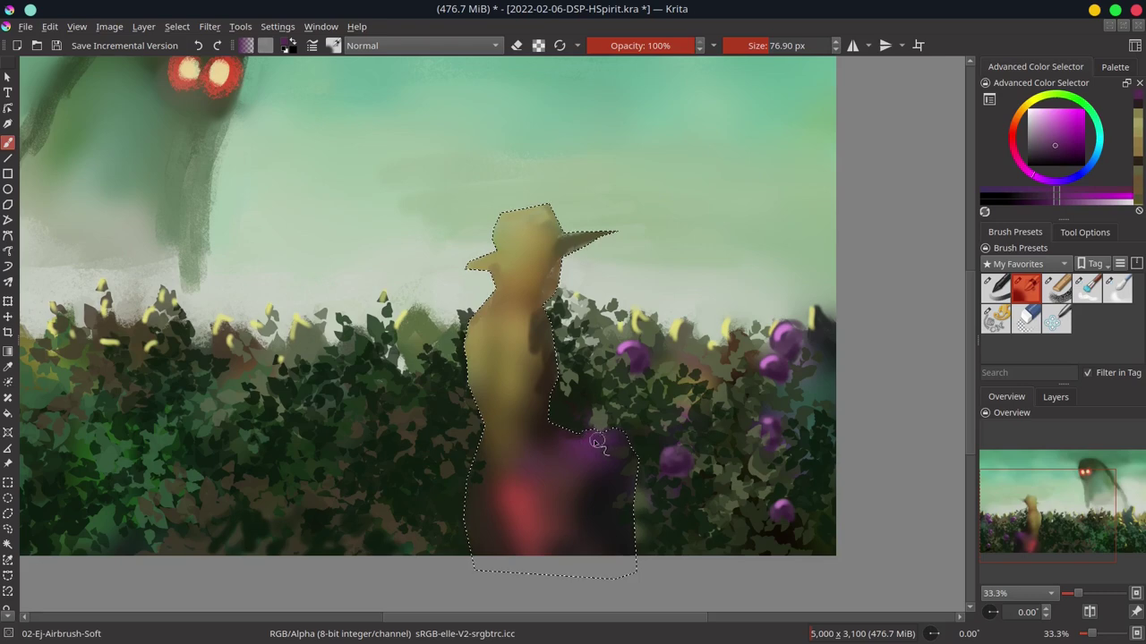
- Airbrush the lower-left edge in brown-orange and paint the bucket red
ctrl+click(481, 455)
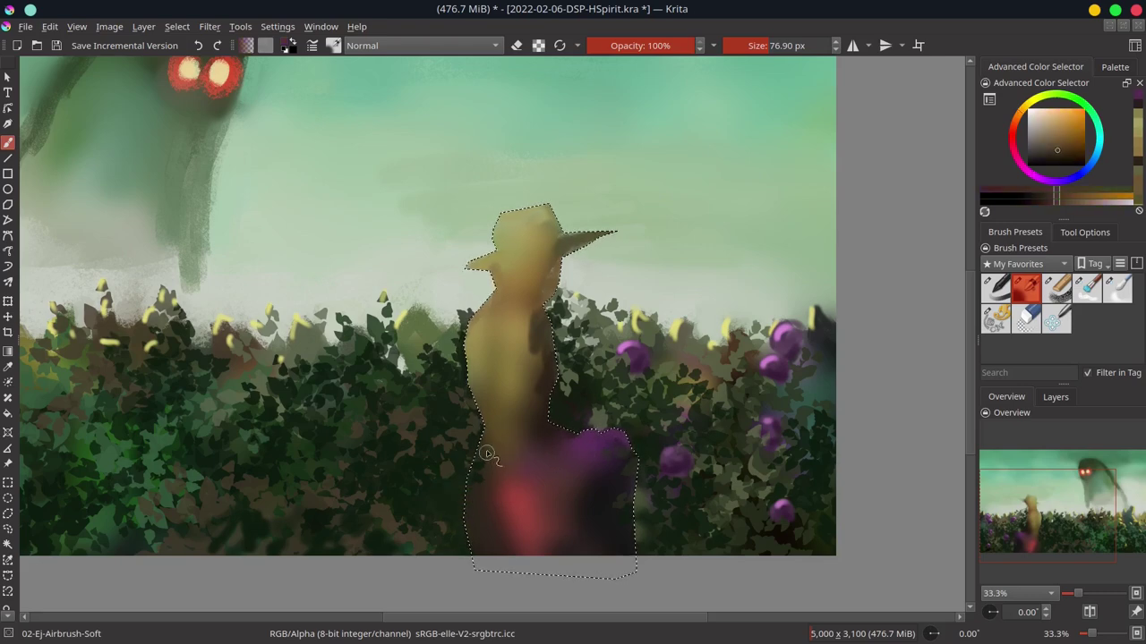
drag(475, 403, 483, 497)
ctrl+click(488, 455)
drag(478, 411, 474, 560)
ctrl+click(503, 490)
mouse_move(474, 408)
mouse_down()
mouse_move(479, 483)
mouse_move(496, 515)
mouse_up()
ctrl+click(500, 504)
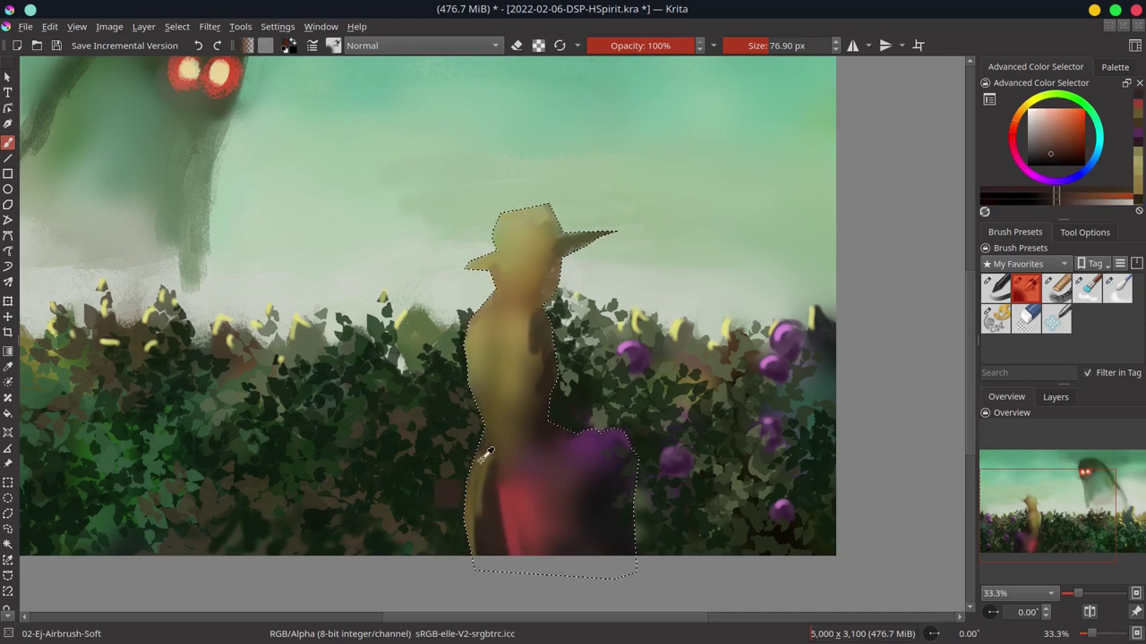
- Add olive and yellow highlights along the figure's left edge, then save
ctrl+click(488, 394)
drag(474, 402, 479, 546)
ctrl+click(483, 394)
mouse_move(481, 367)
mouse_down()
mouse_move(488, 465)
mouse_move(481, 331)
mouse_move(488, 501)
mouse_up()
ctrl+click(484, 327)
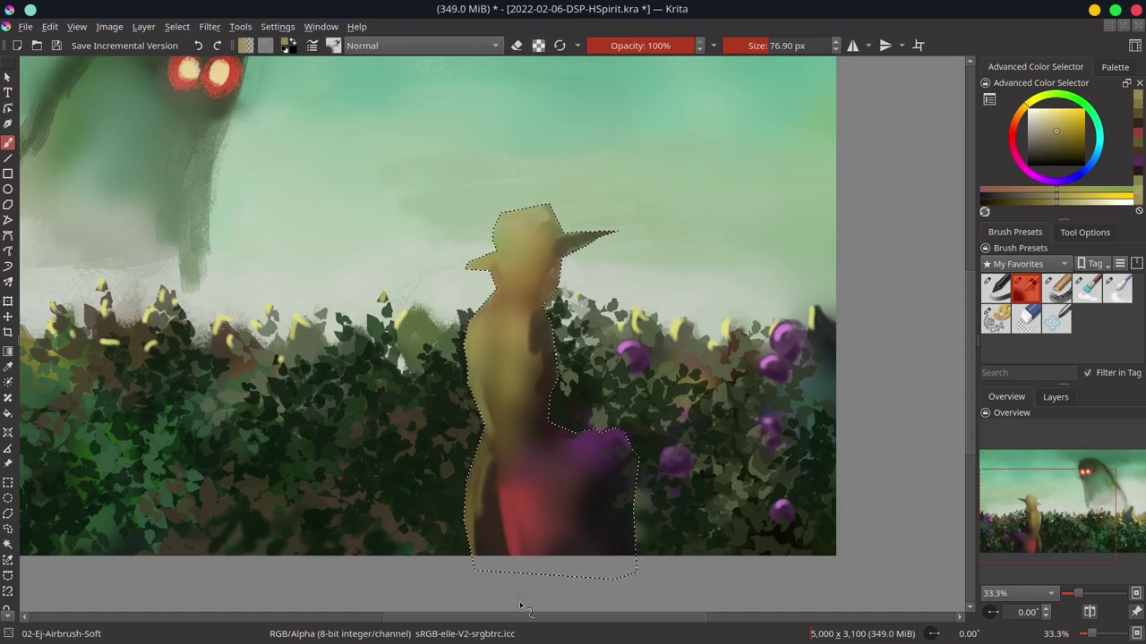
key(ctrl+s)
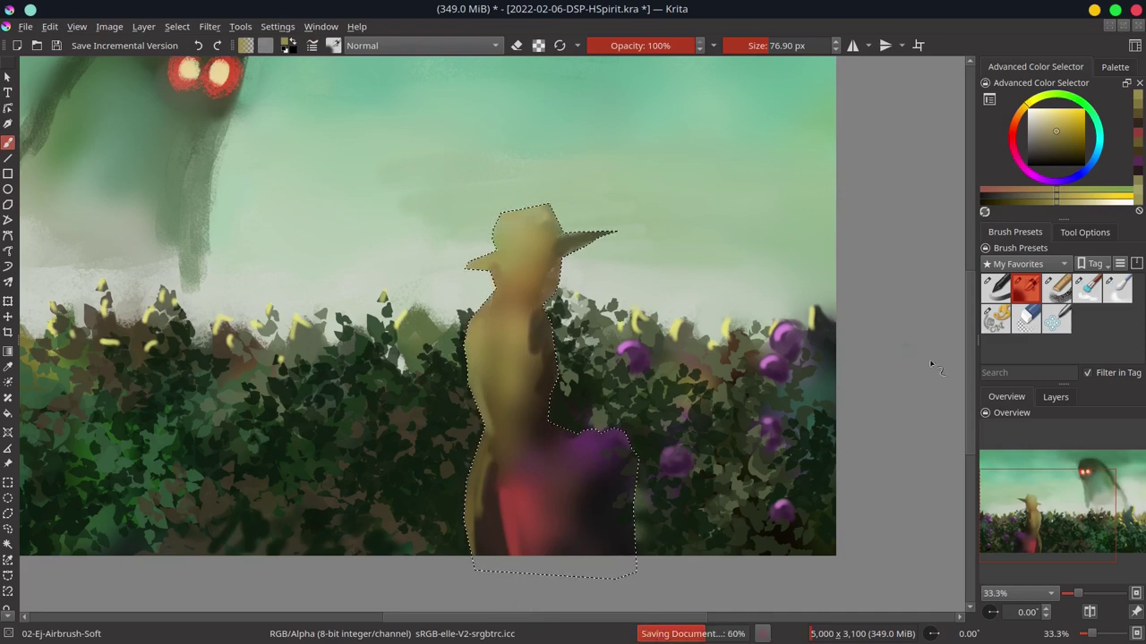
- Reveal the hidden line-sketch layer and add a red-orange tint to the figure's face
click(1054, 396)
click(986, 468)
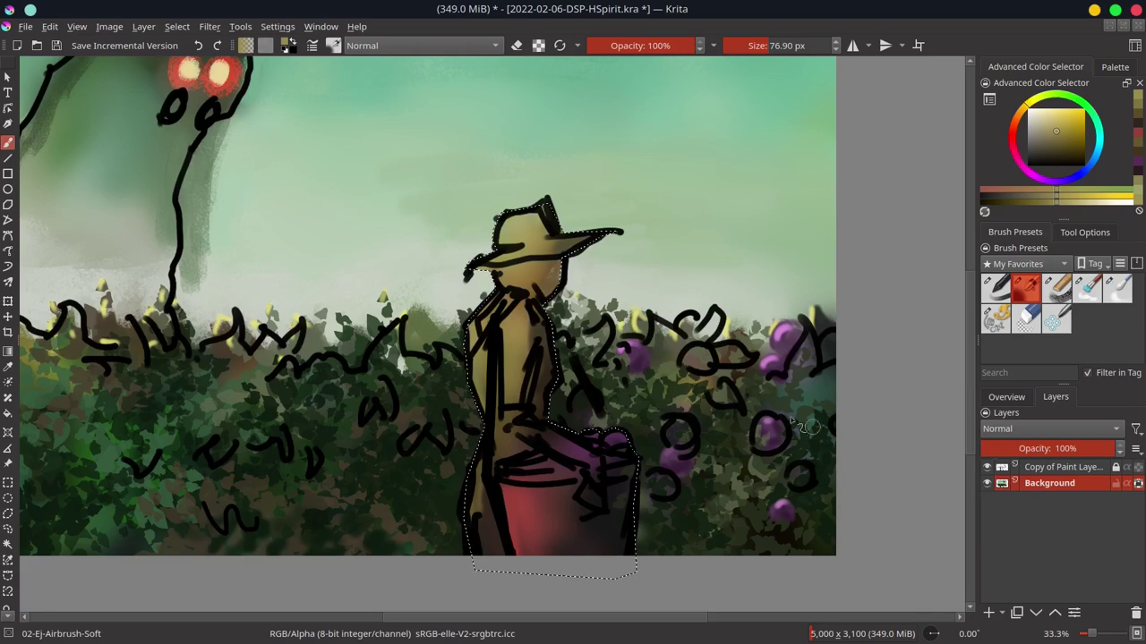
ctrl+click(564, 291)
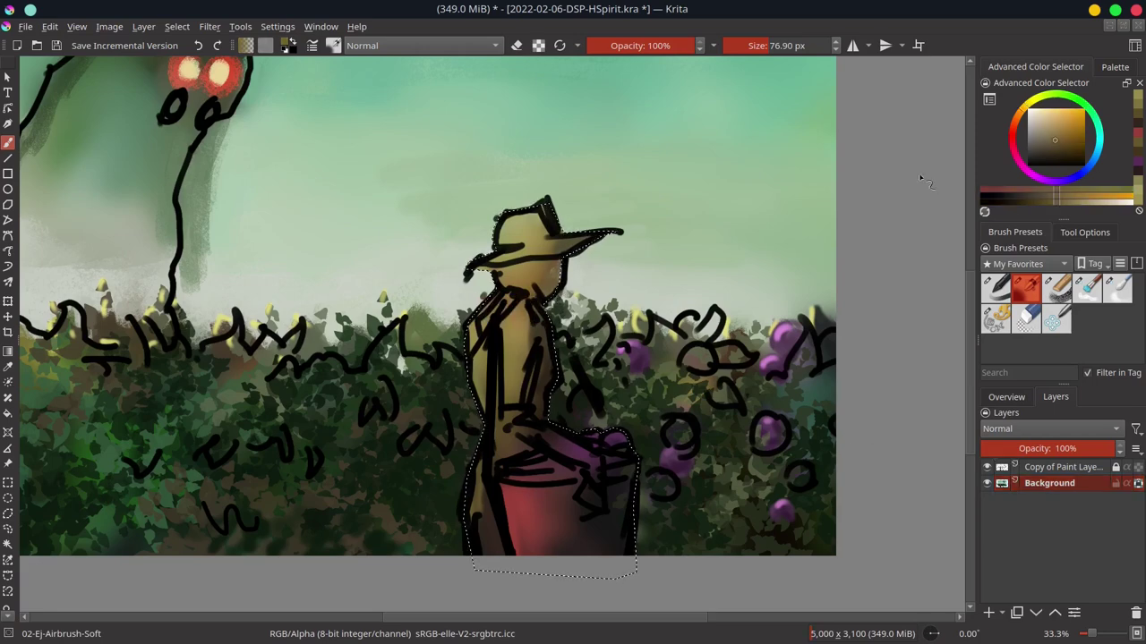
drag(1014, 132, 1012, 144)
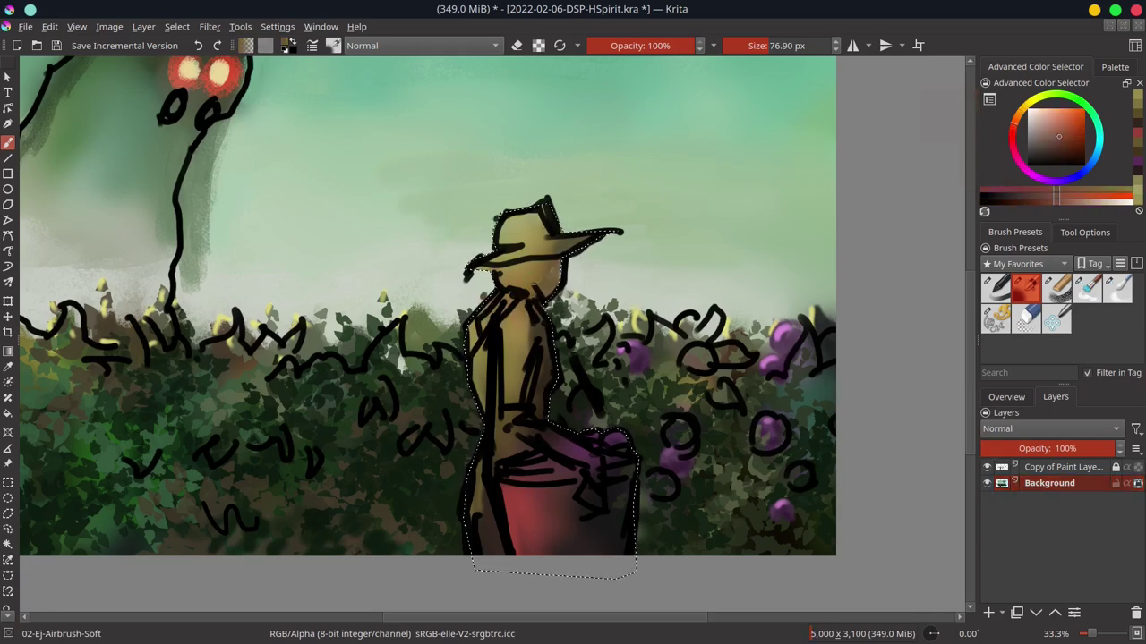
drag(541, 269, 538, 288)
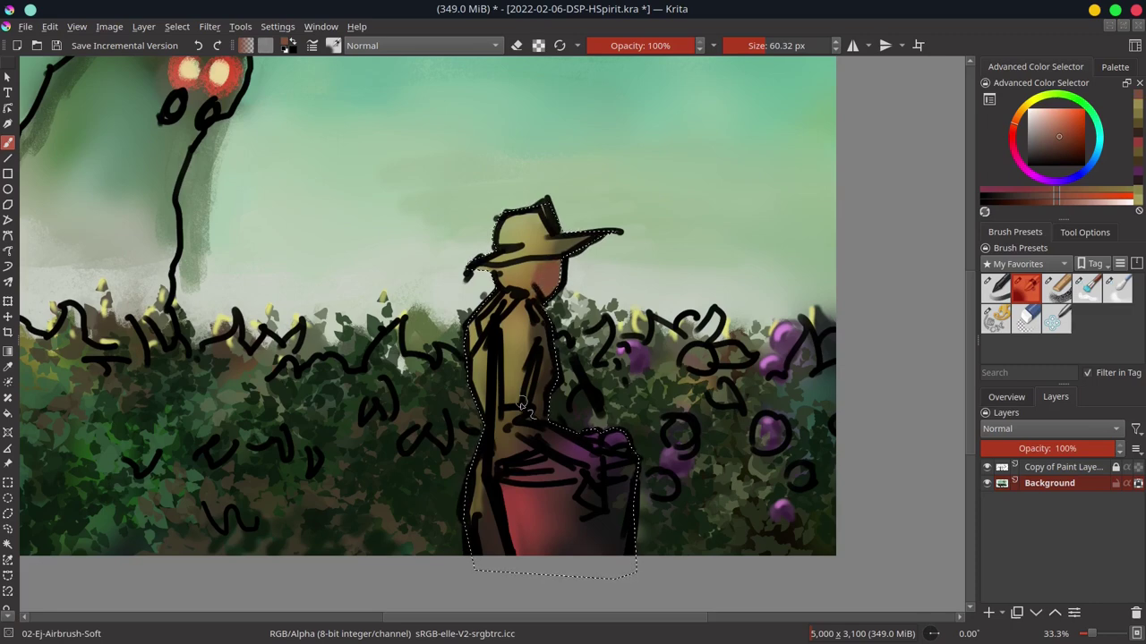
- Resize the airbrush and try a darker pinkish red and the flower purple
mouse_move(543, 438)
shift+mouse_down()
mouse_move(602, 465)
mouse_move(613, 512)
shift+mouse_up()
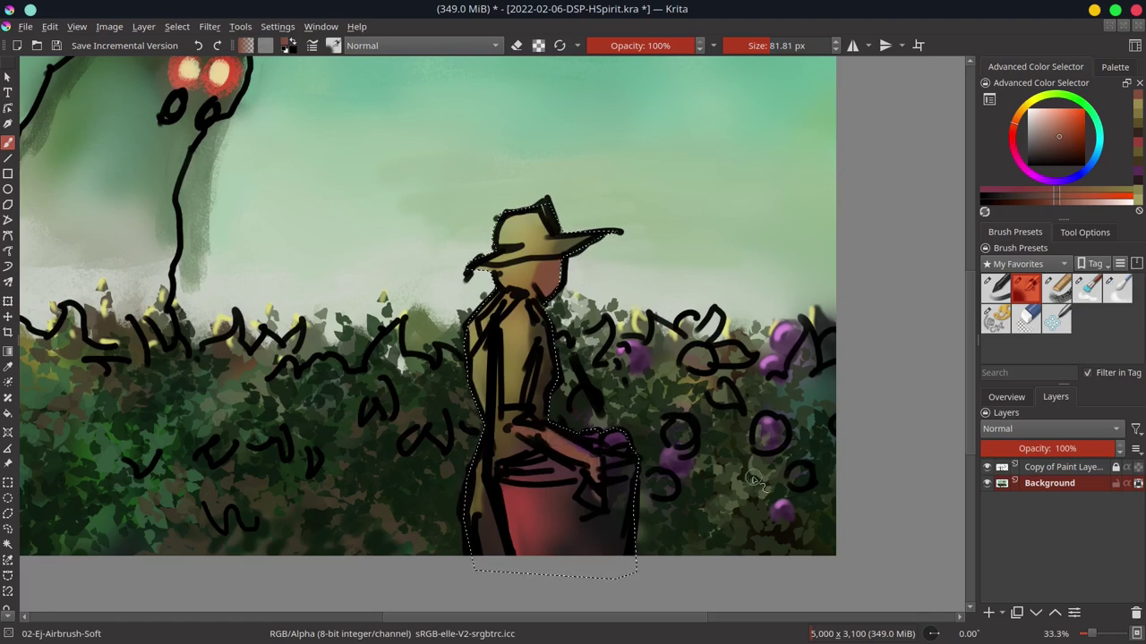
ctrl+click(559, 461)
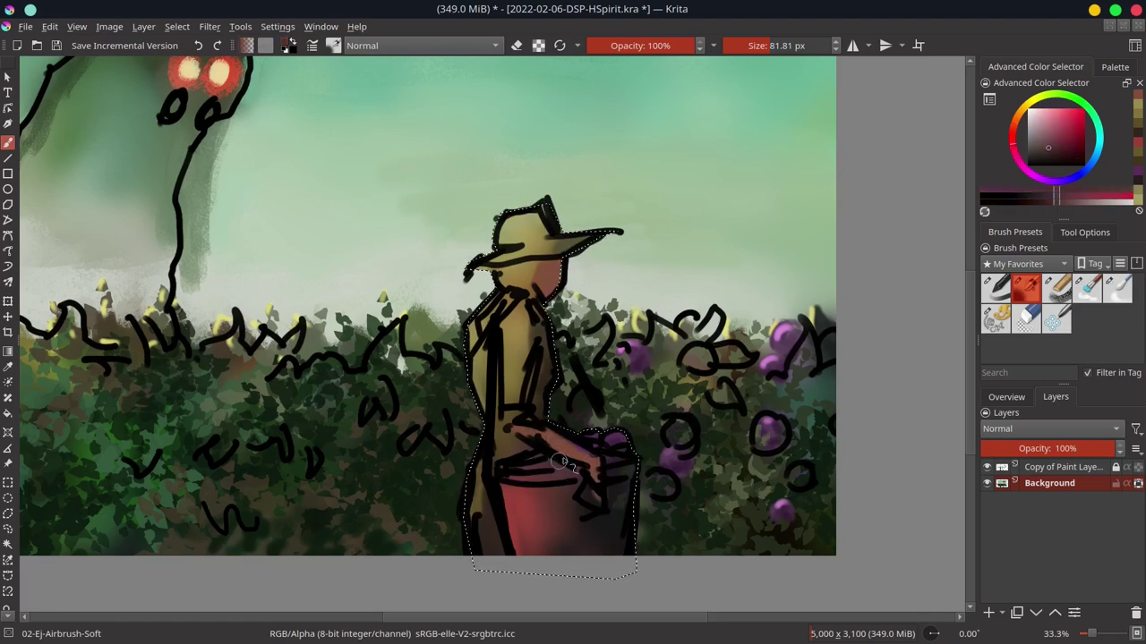
click(1059, 158)
key(bracketleft)
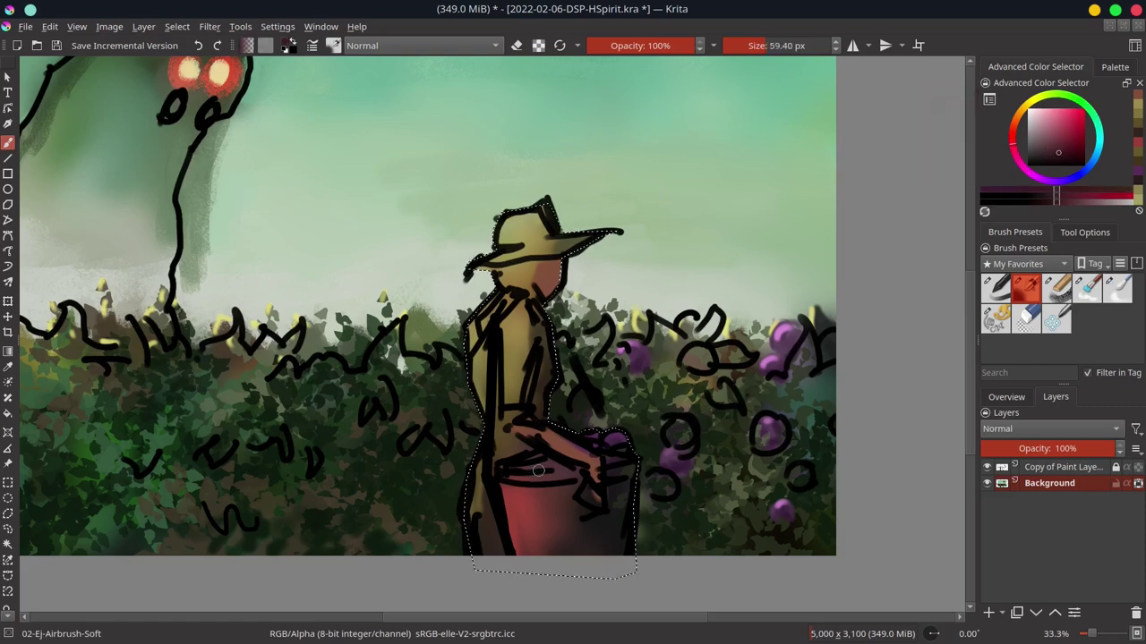
drag(539, 471, 567, 470)
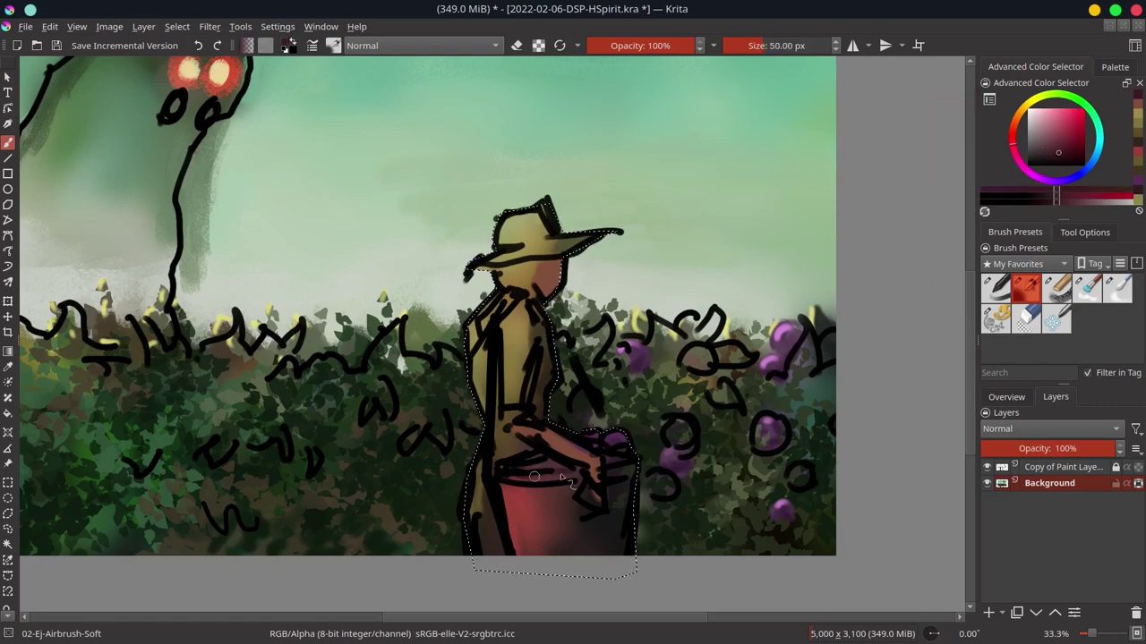
ctrl+click(620, 445)
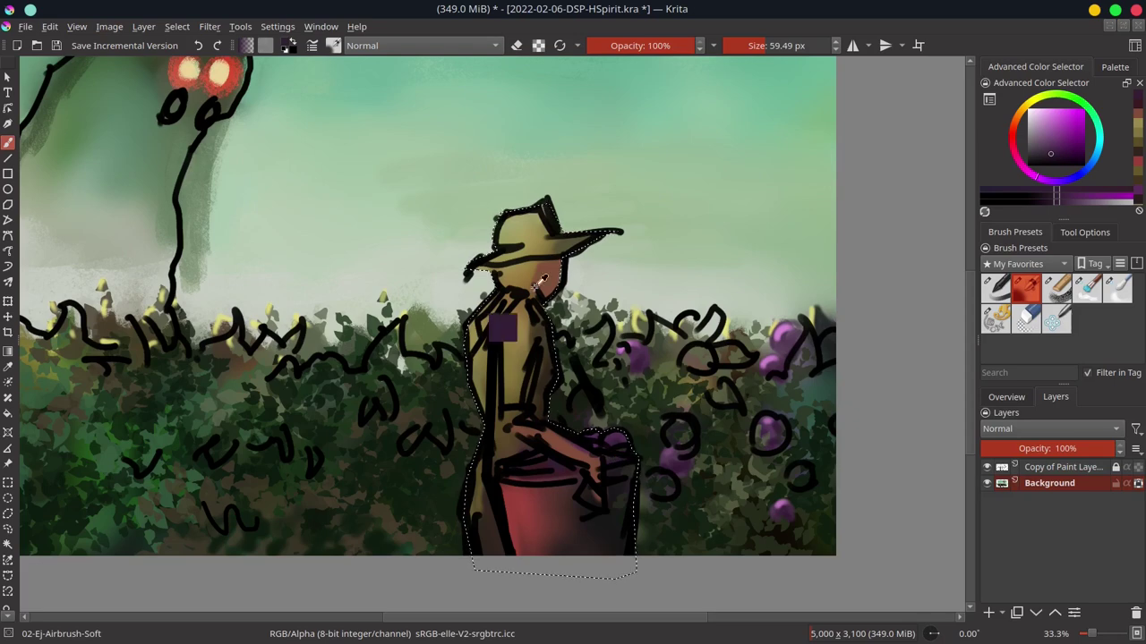
- Darken the figure's face and neck with a much darker sampled tan
ctrl+click(524, 278)
click(1046, 153)
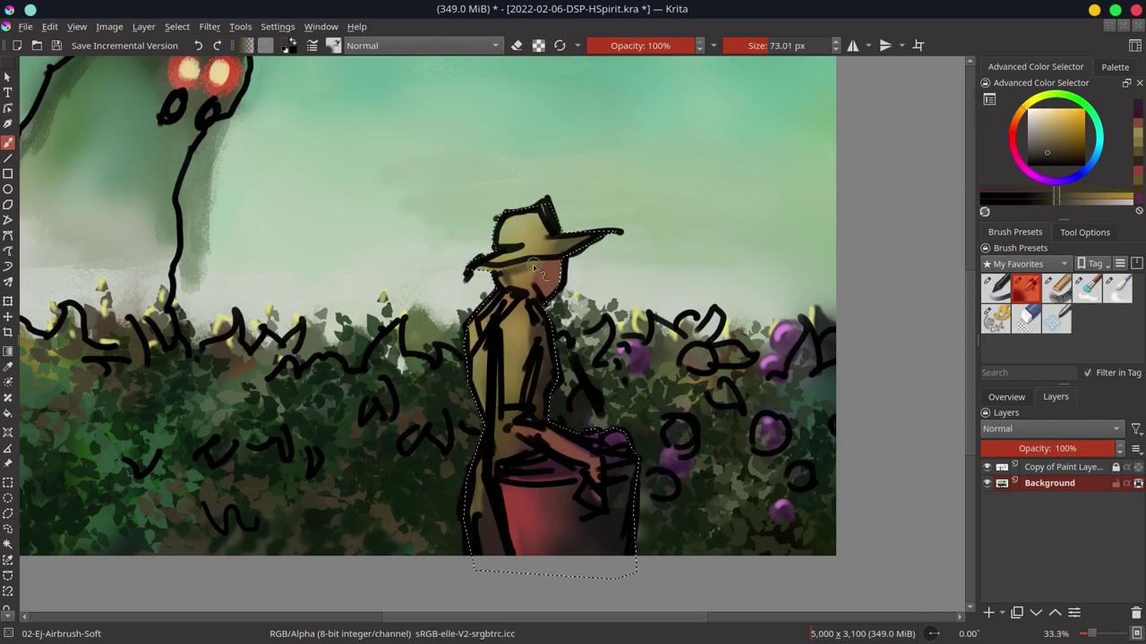
drag(533, 267, 525, 288)
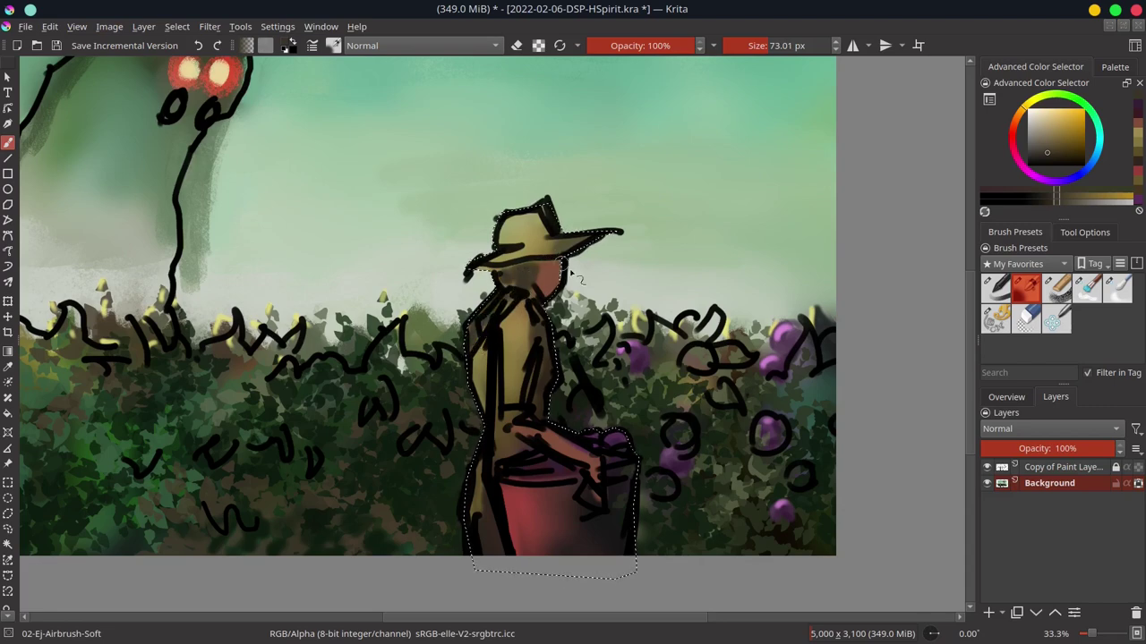
click(1046, 121)
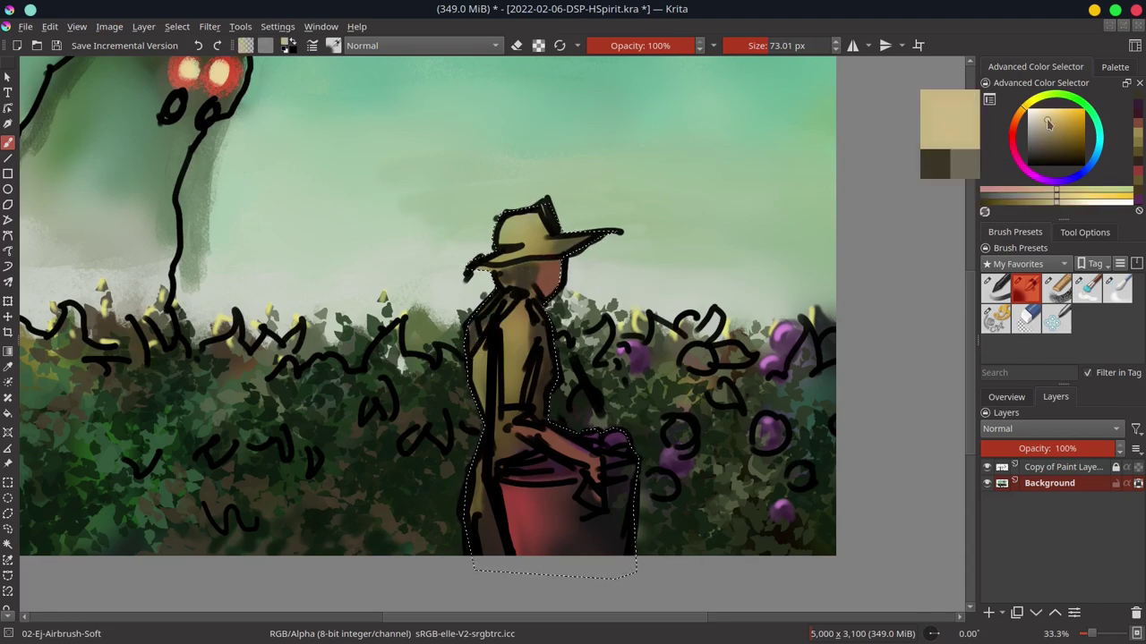
- With a smaller brush, lighten the figure's torso with saturated yellow-tan tones
key(bracketleft)
drag(492, 280, 512, 288)
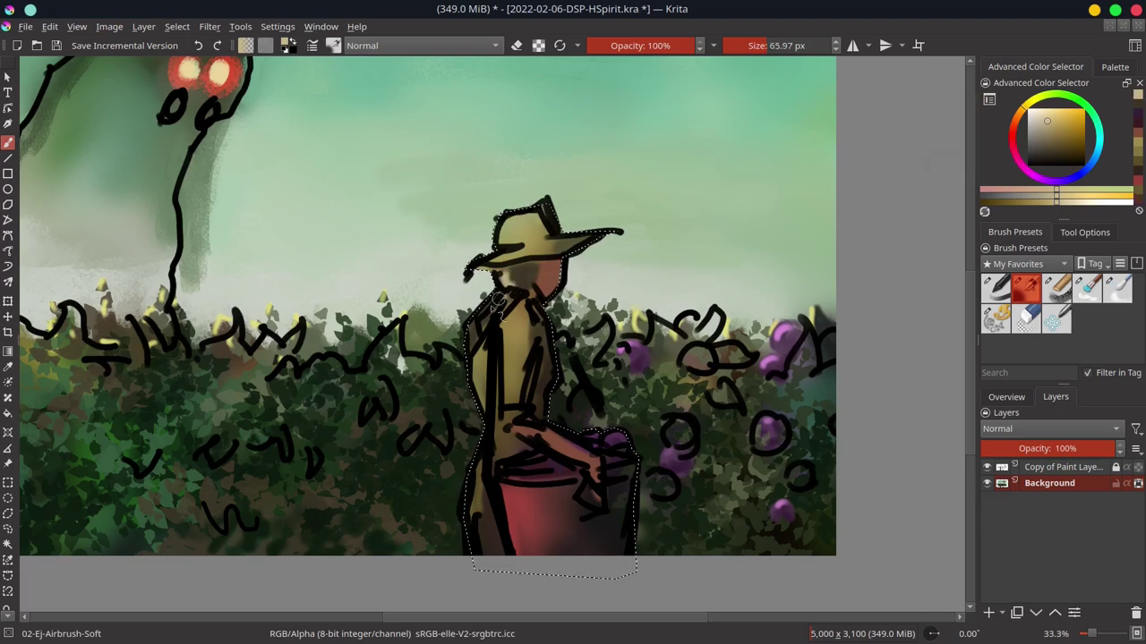
ctrl+click(548, 315)
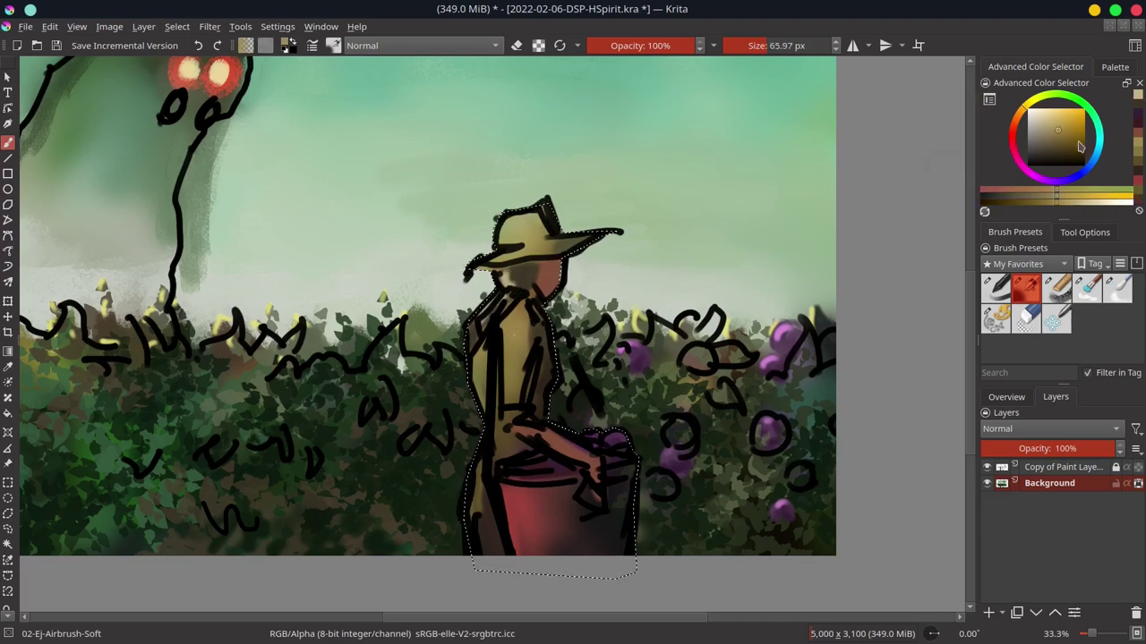
click(1057, 121)
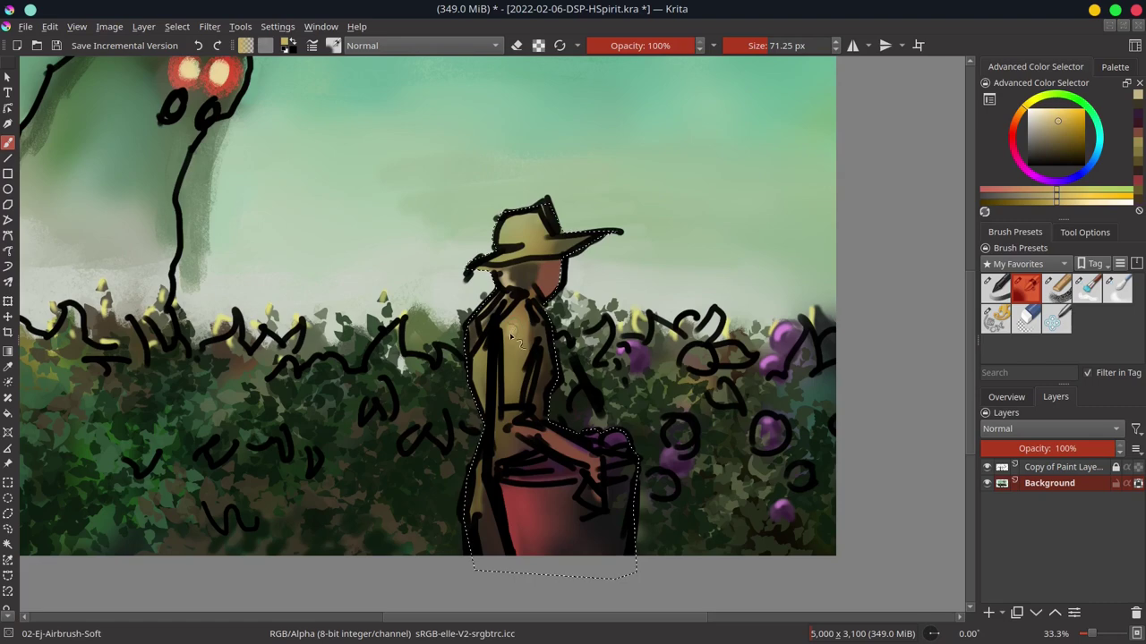
mouse_move(510, 336)
mouse_down()
mouse_move(487, 369)
mouse_move(485, 437)
mouse_up()
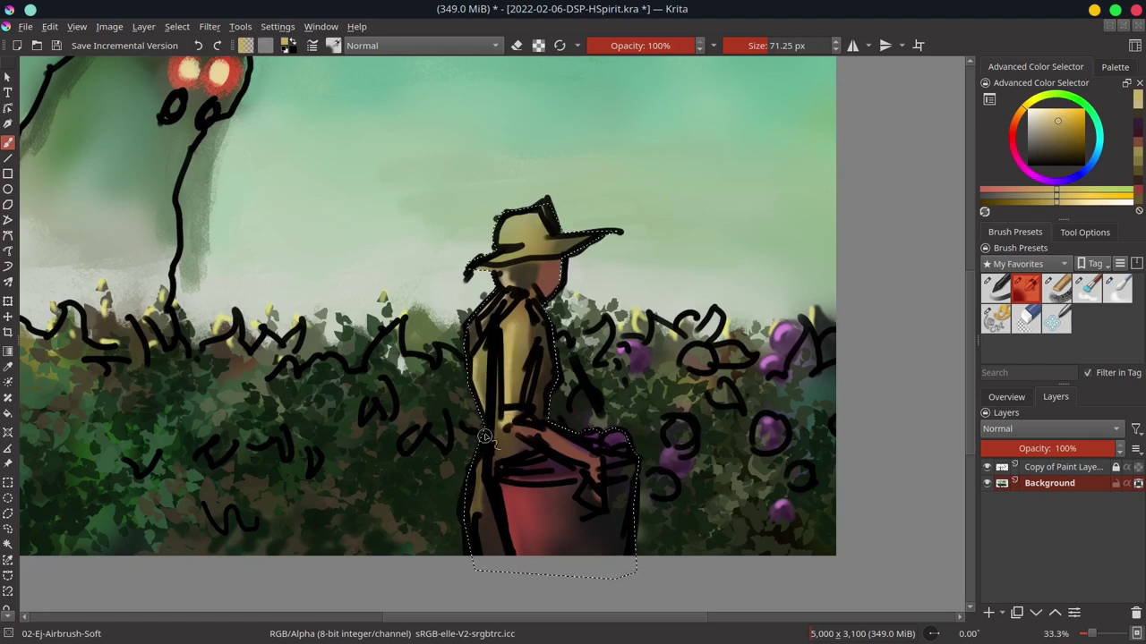
- Lighten the bucket rim with a lighter red and hide the black line-art layer
ctrl+click(516, 503)
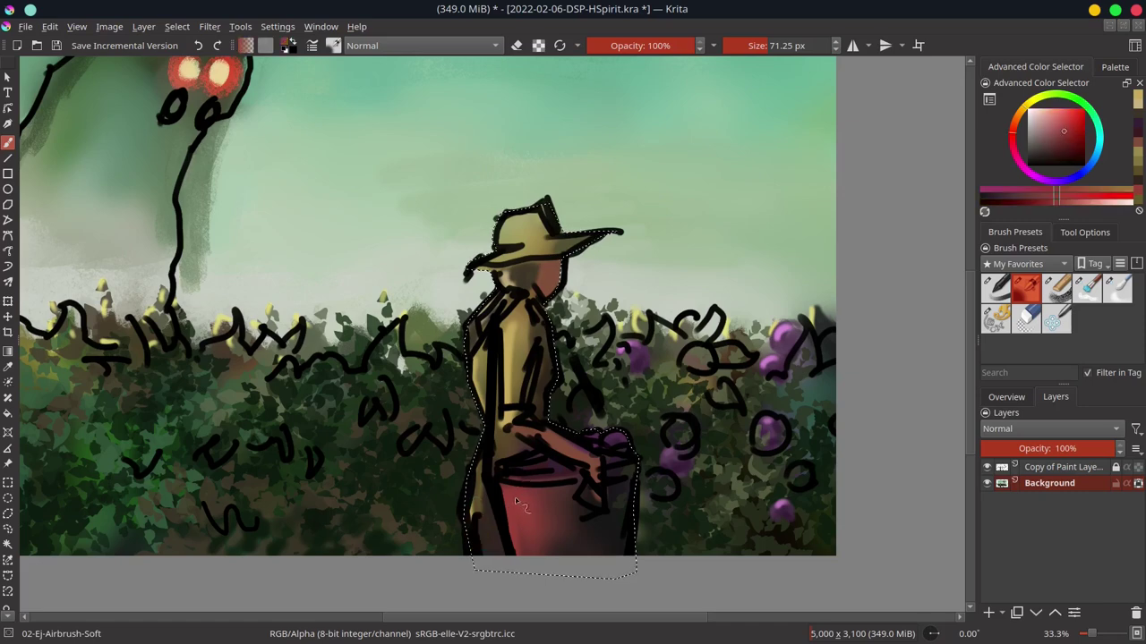
ctrl+click(506, 490)
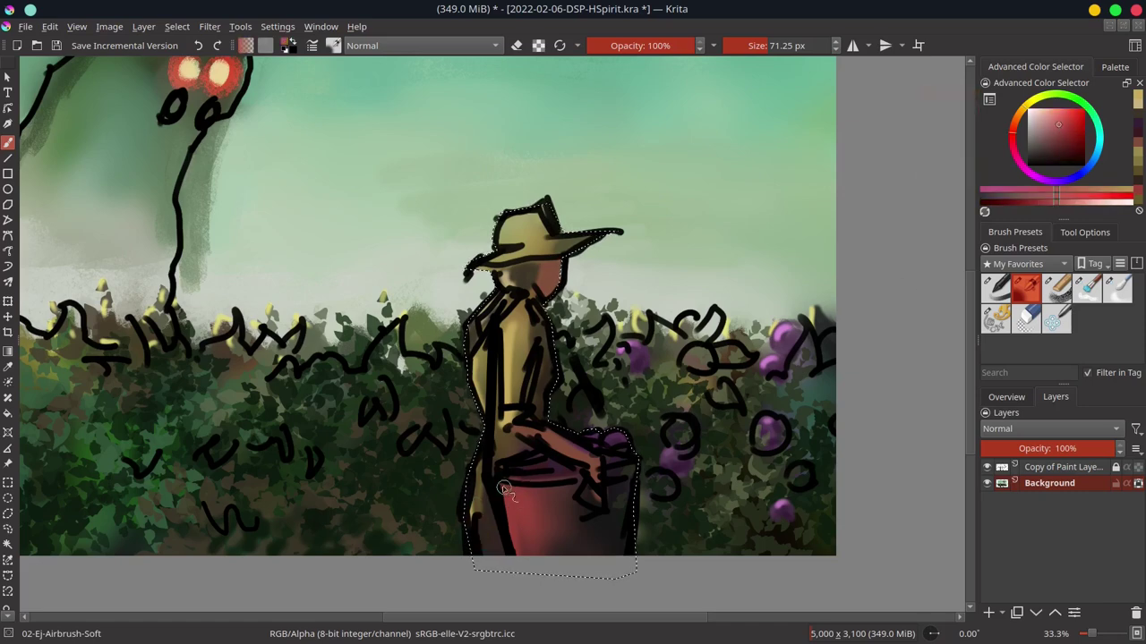
drag(504, 488, 516, 463)
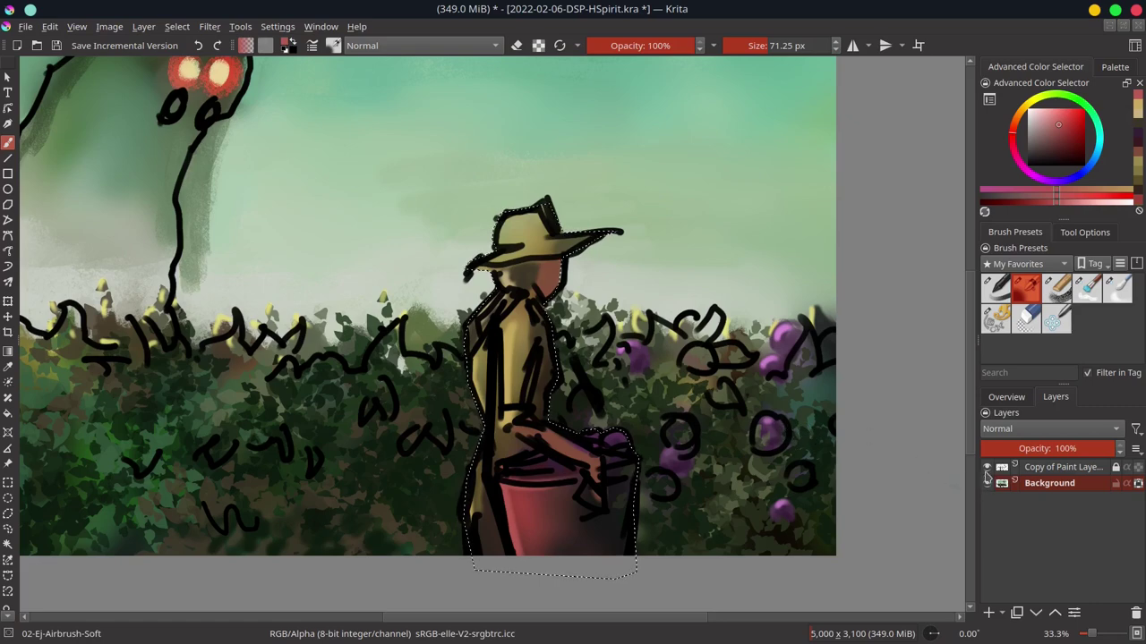
click(986, 468)
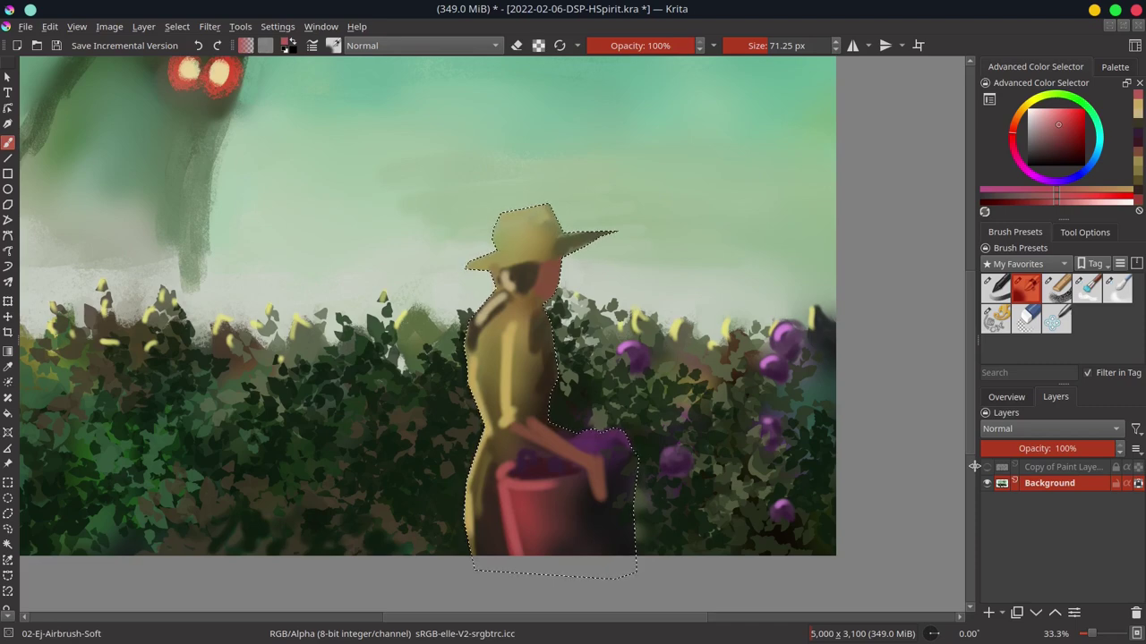
- Show the canvas Overview thumbnail and sample hat yellows, lightening to a bright yellow
click(1011, 398)
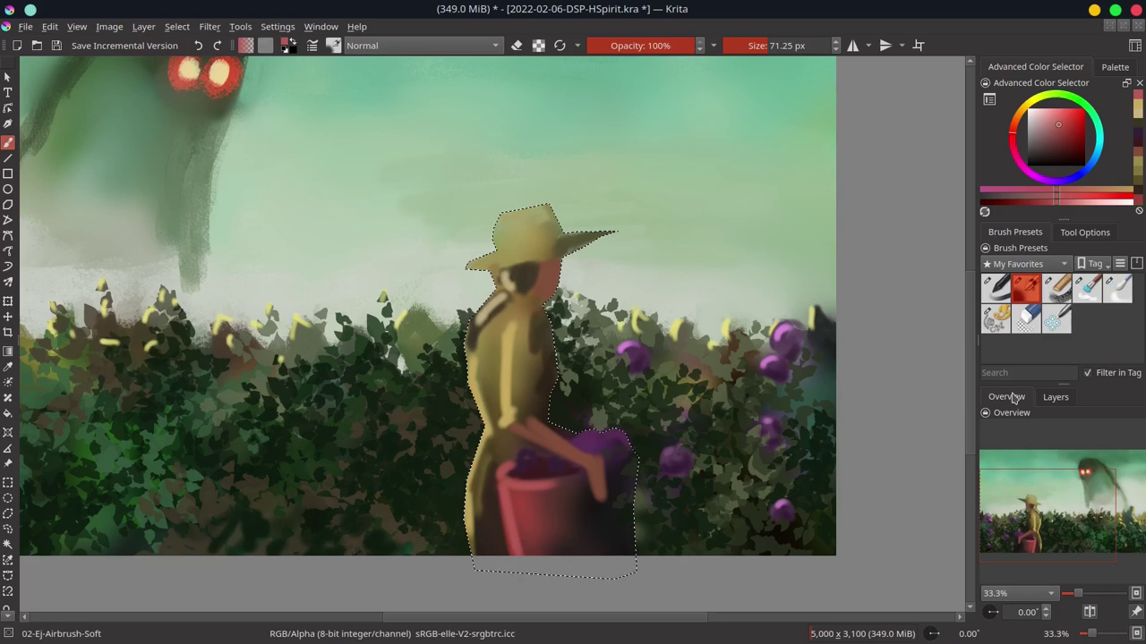
ctrl+click(512, 258)
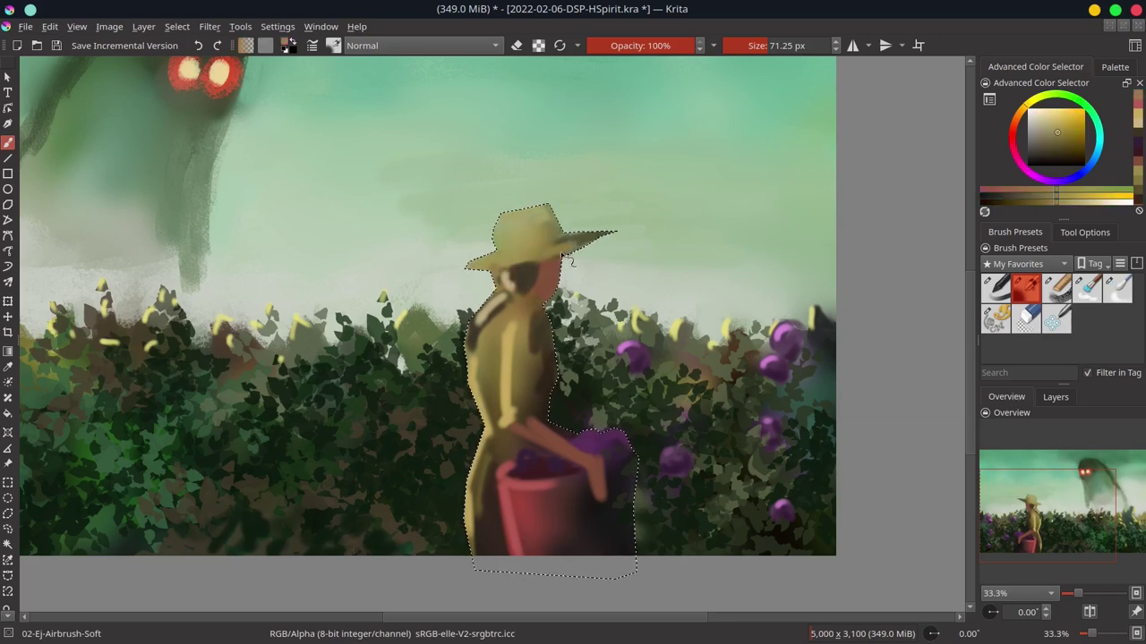
ctrl+click(562, 260)
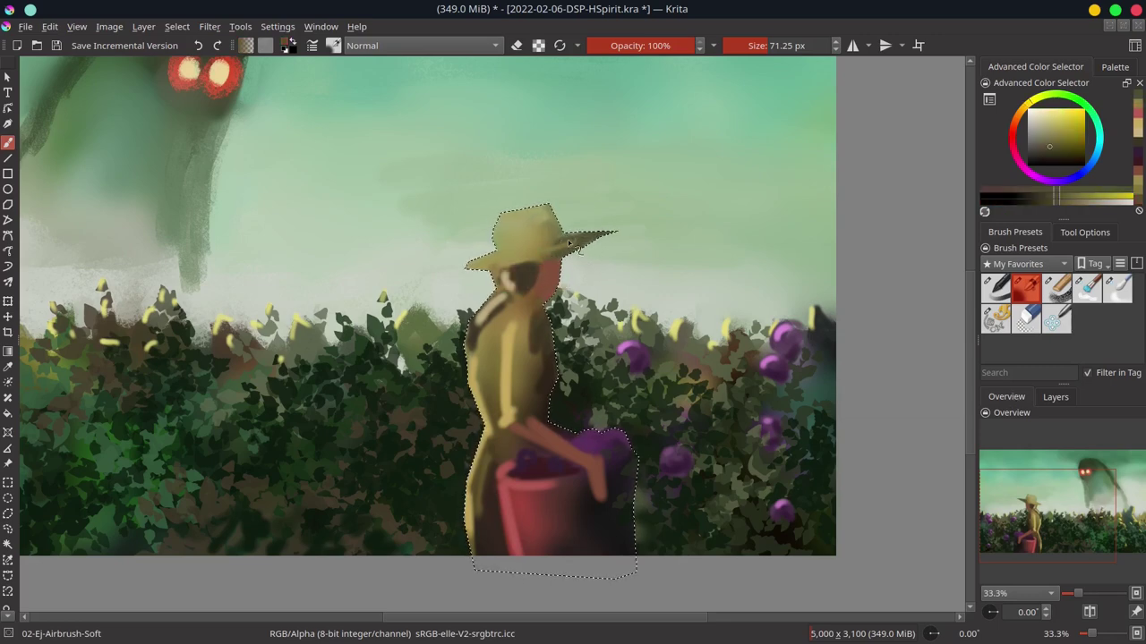
ctrl+click(570, 243)
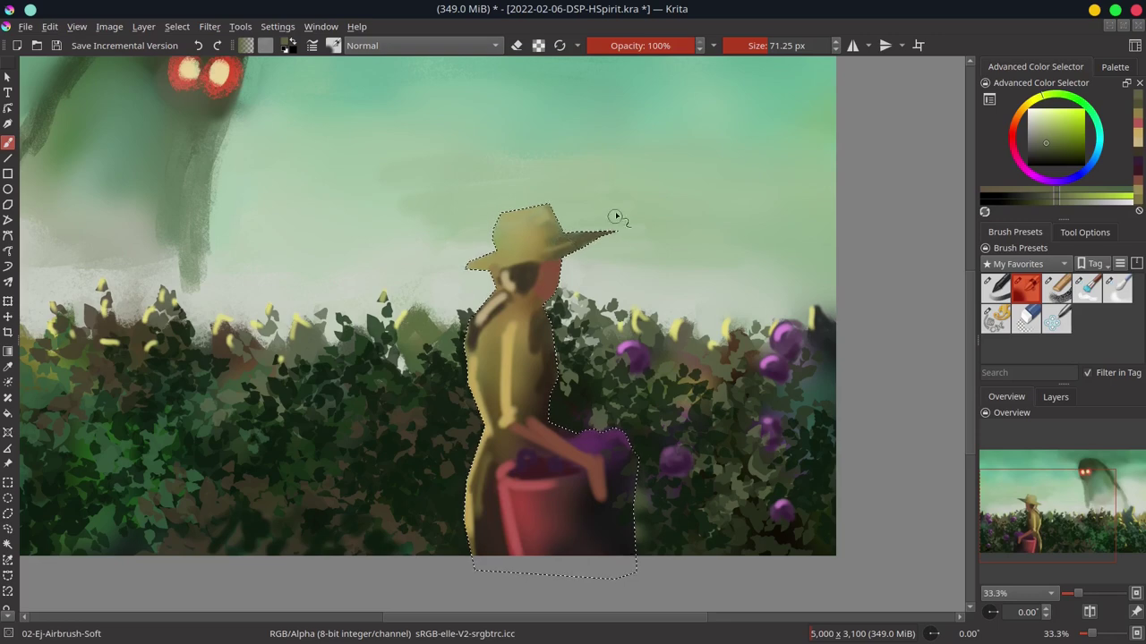
ctrl+click(507, 247)
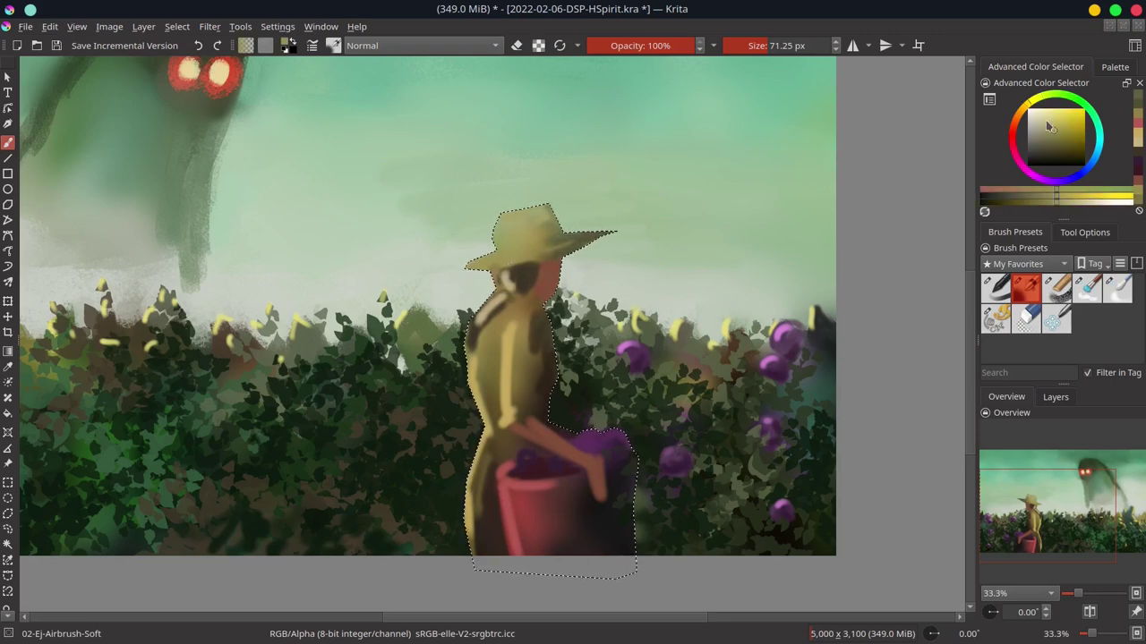
drag(1050, 126, 1044, 121)
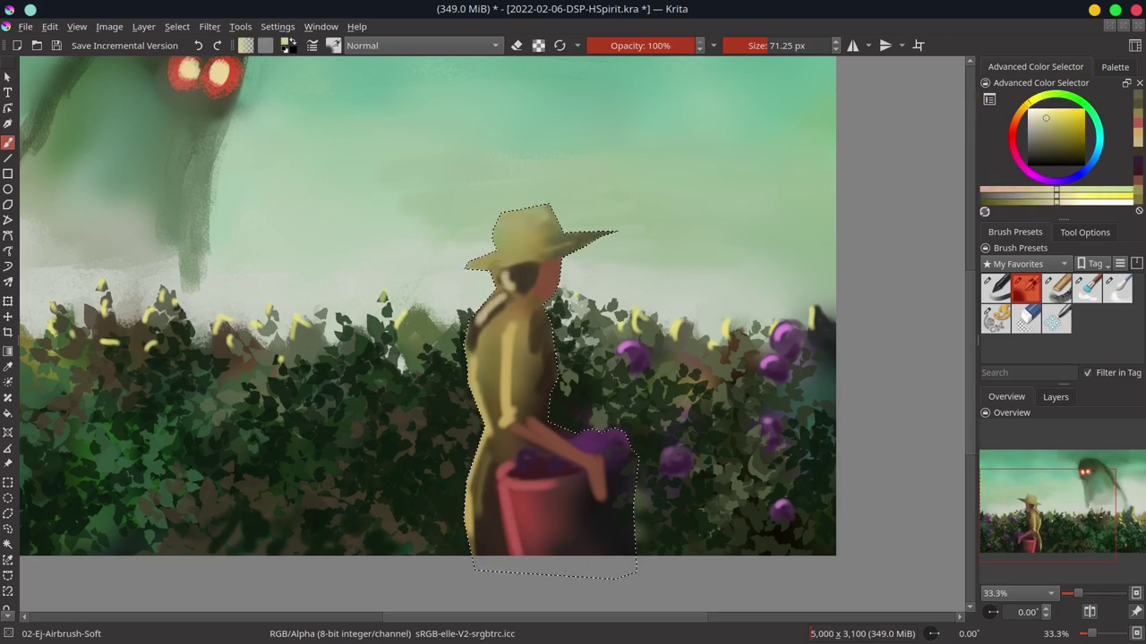
mouse_move(537, 261)
mouse_down()
mouse_move(467, 267)
mouse_move(529, 259)
mouse_move(531, 240)
mouse_move(501, 218)
mouse_move(537, 213)
mouse_up()
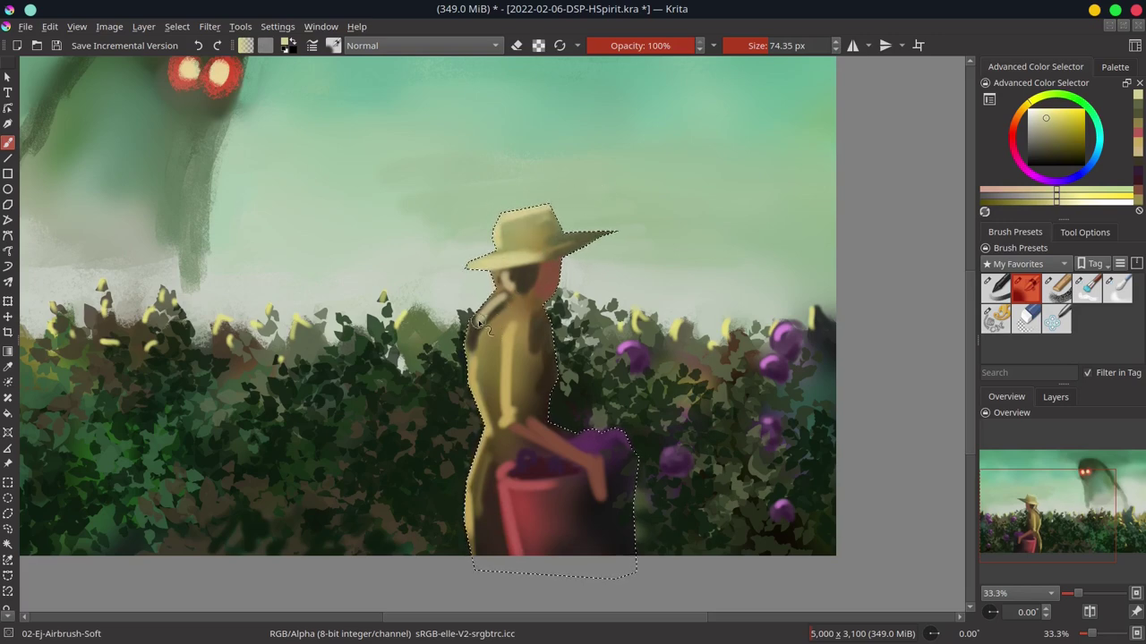
- Lighten the figure's back and shoulder in pale yellow, then shrink the brush
mouse_move(511, 305)
mouse_down()
mouse_move(486, 327)
mouse_move(511, 328)
mouse_move(562, 291)
mouse_up()
ctrl+click(547, 303)
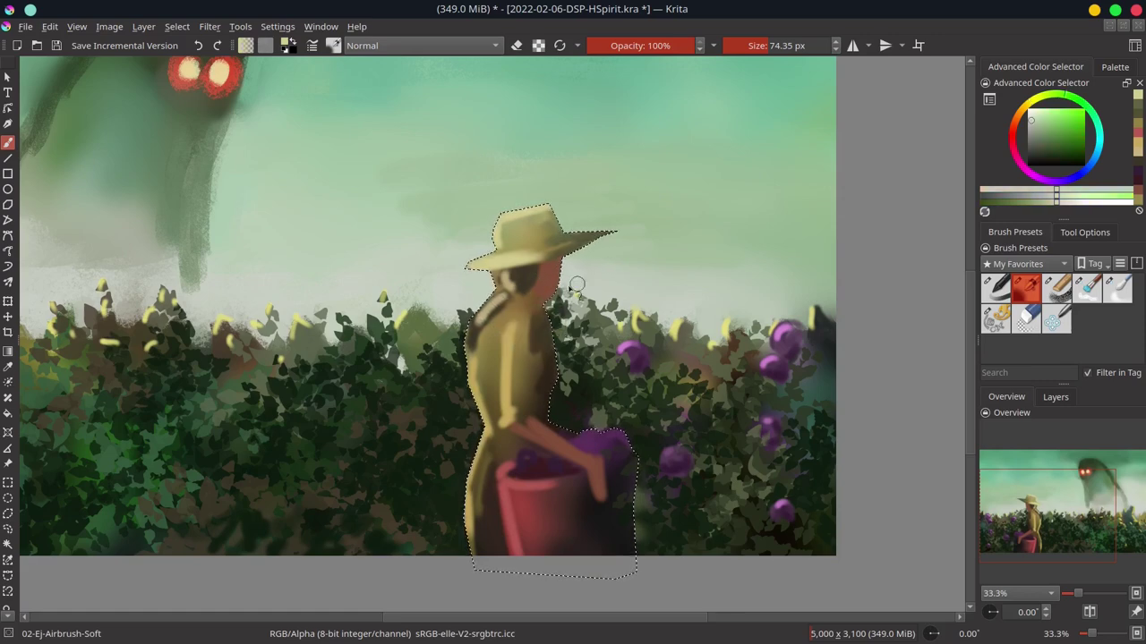
key(bracketleft)
key(bracketleft)
drag(541, 305, 553, 300)
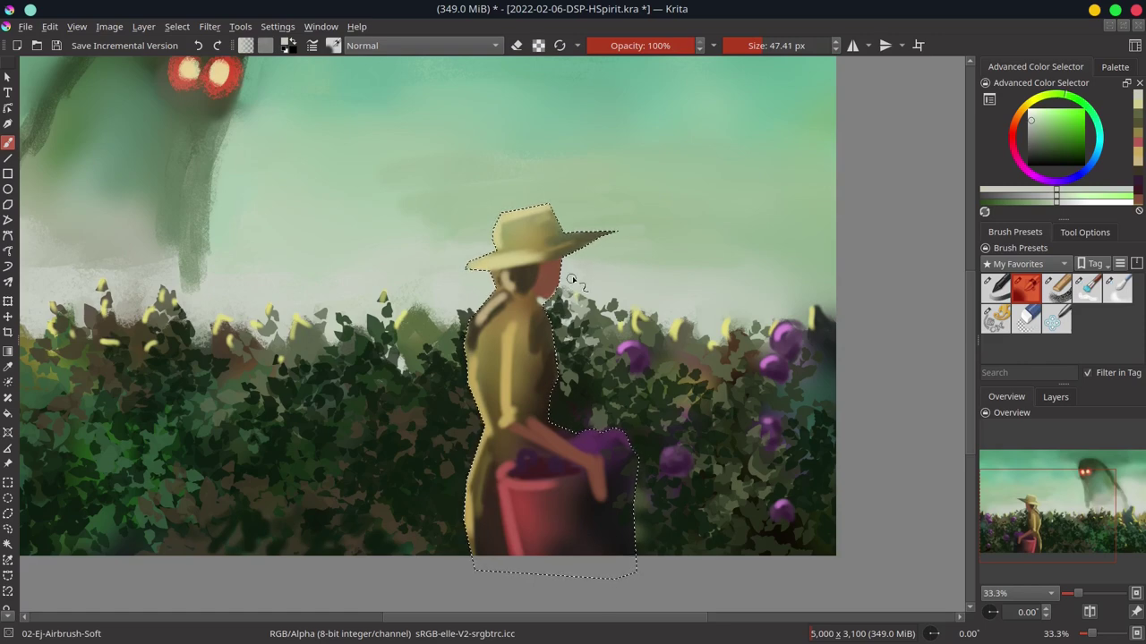
- Invert the selection to outside the figure and sample bush green and orange-brown skin
click(176, 26)
click(205, 79)
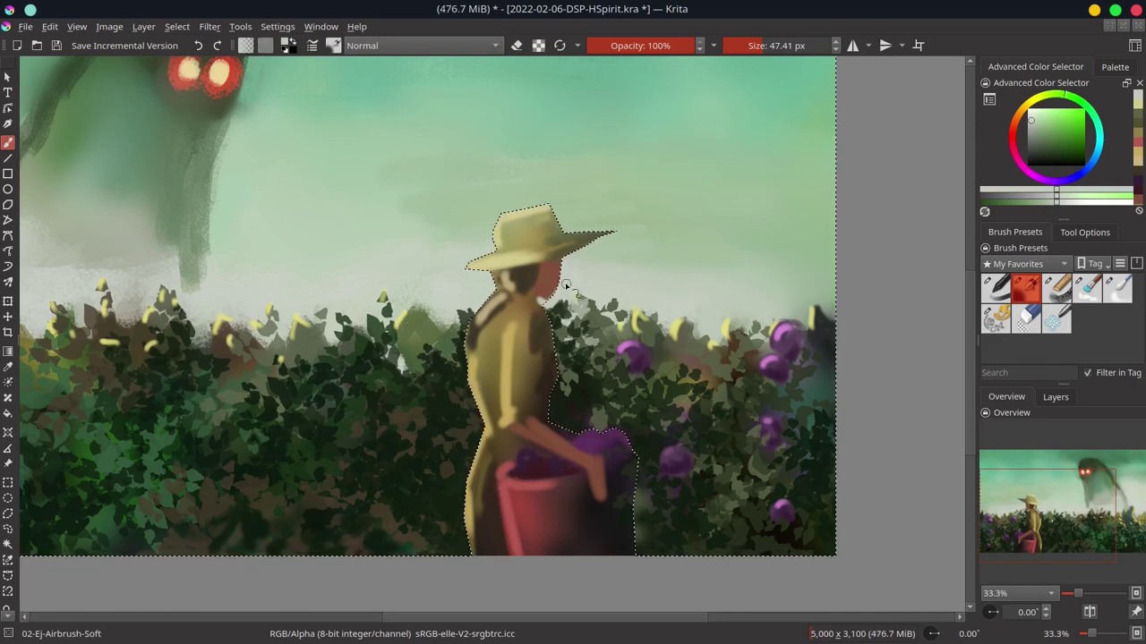
ctrl+click(566, 338)
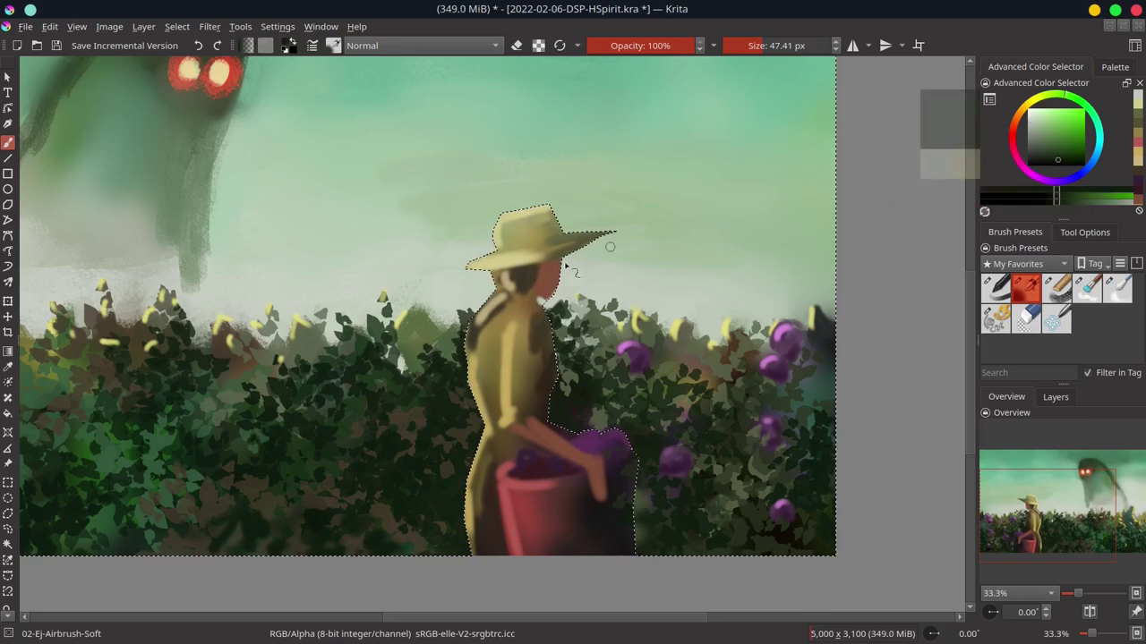
ctrl+click(537, 273)
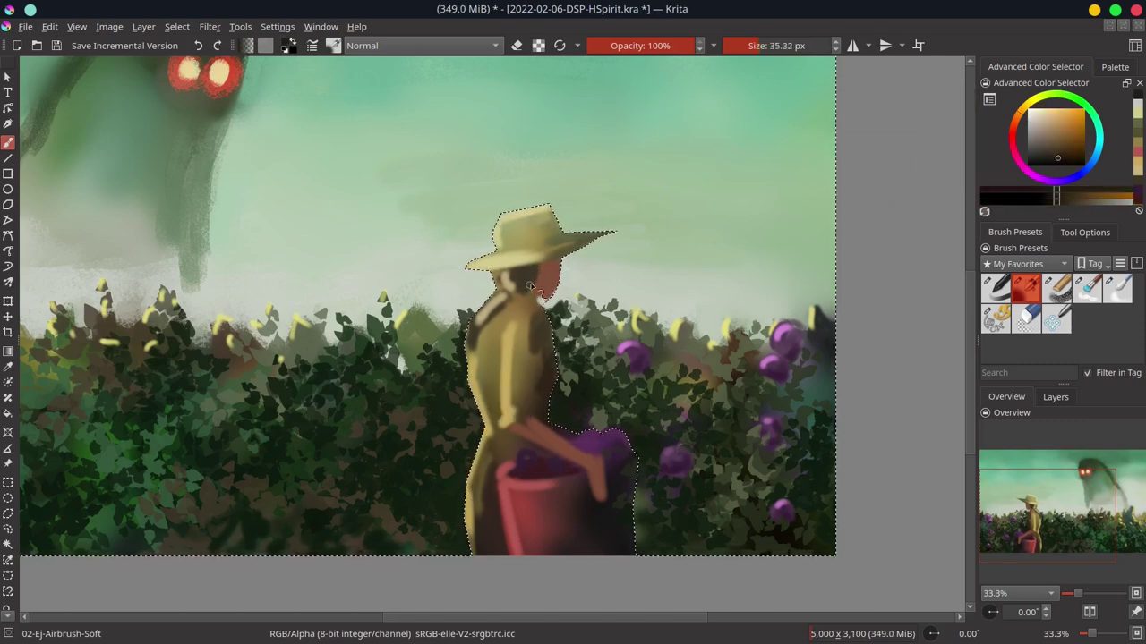
drag(530, 269, 524, 270)
click(177, 26)
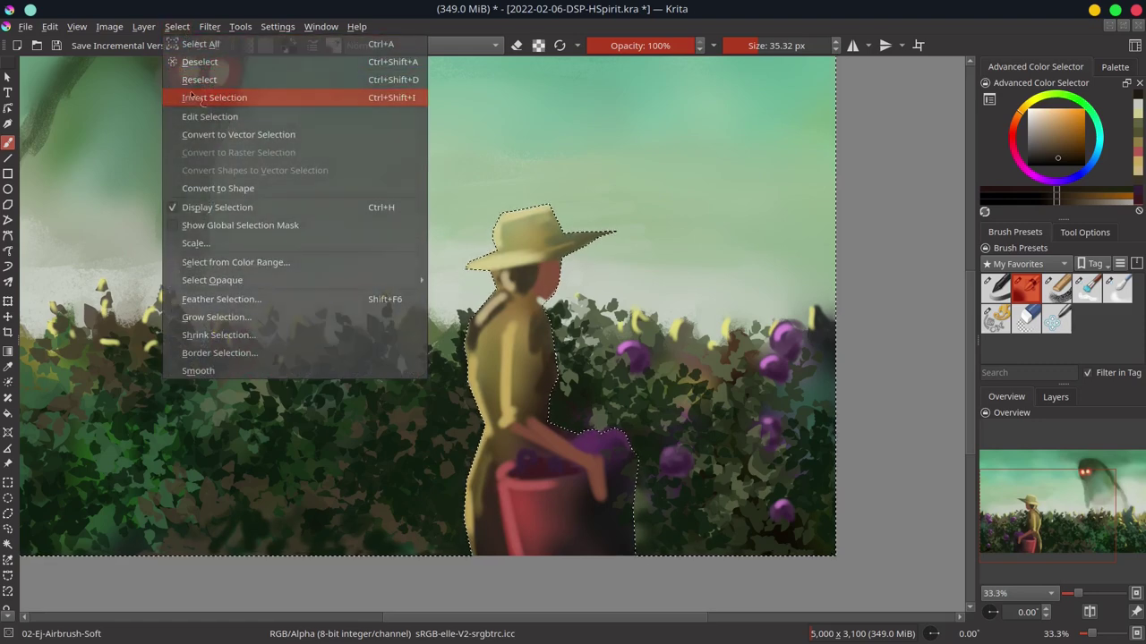
- Invert the selection back to the figure, save, and darken the neck and shoulder
click(215, 97)
key(ctrl+s)
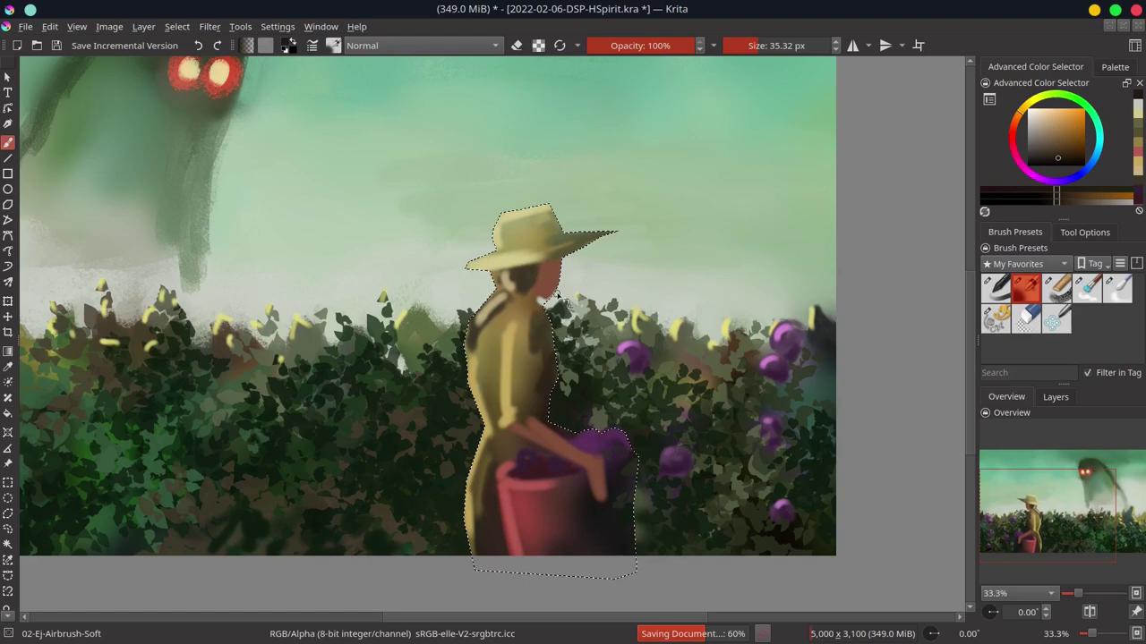
mouse_move(545, 286)
mouse_down()
mouse_move(524, 297)
mouse_move(515, 285)
mouse_move(482, 305)
mouse_move(499, 278)
mouse_move(487, 300)
mouse_move(550, 295)
mouse_up()
- Paint a dark brown braid down the figure's neck and back
ctrl+click(523, 260)
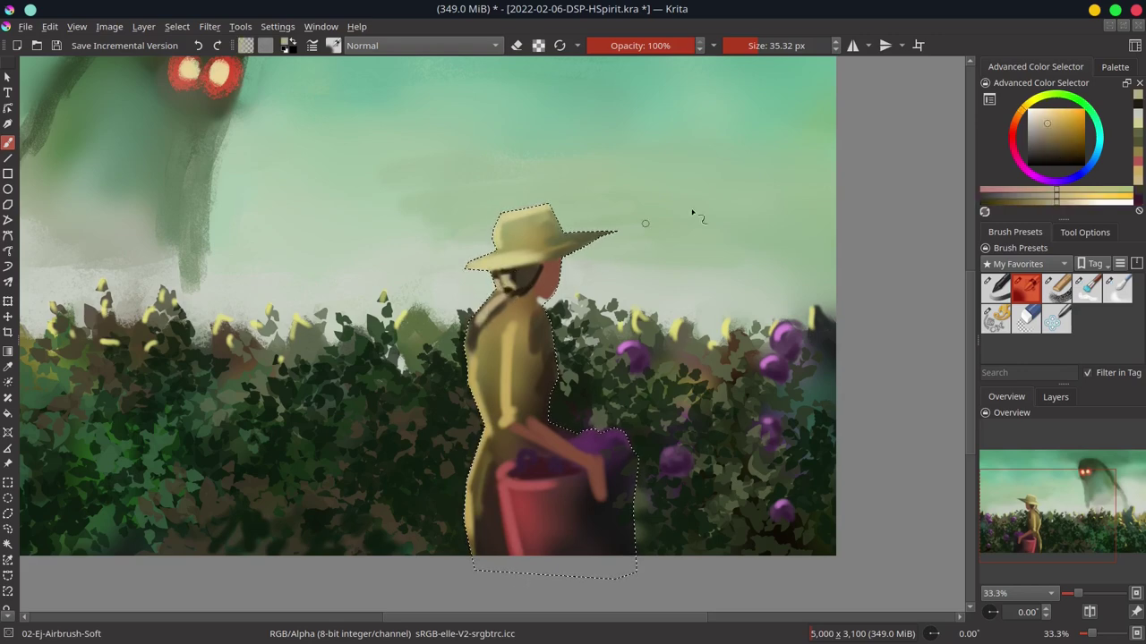
click(1049, 116)
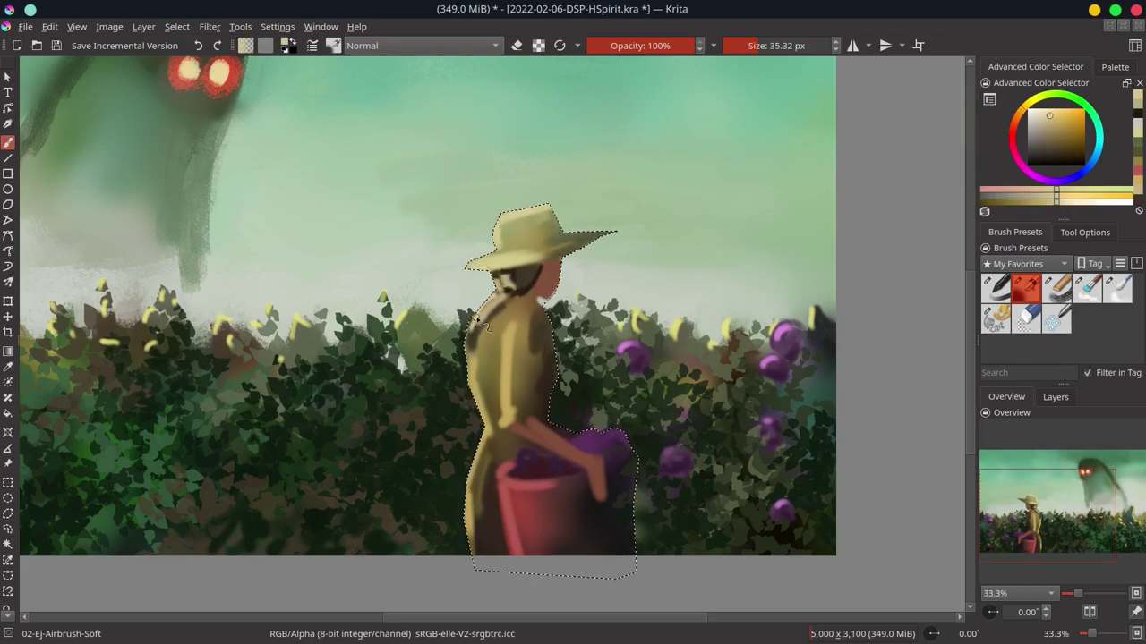
ctrl+click(488, 327)
mouse_move(530, 273)
mouse_down()
mouse_move(481, 361)
mouse_move(488, 296)
mouse_up()
- Sample beige jacket and dark brown shoulder tones, slightly enlarging the brush
ctrl+click(481, 353)
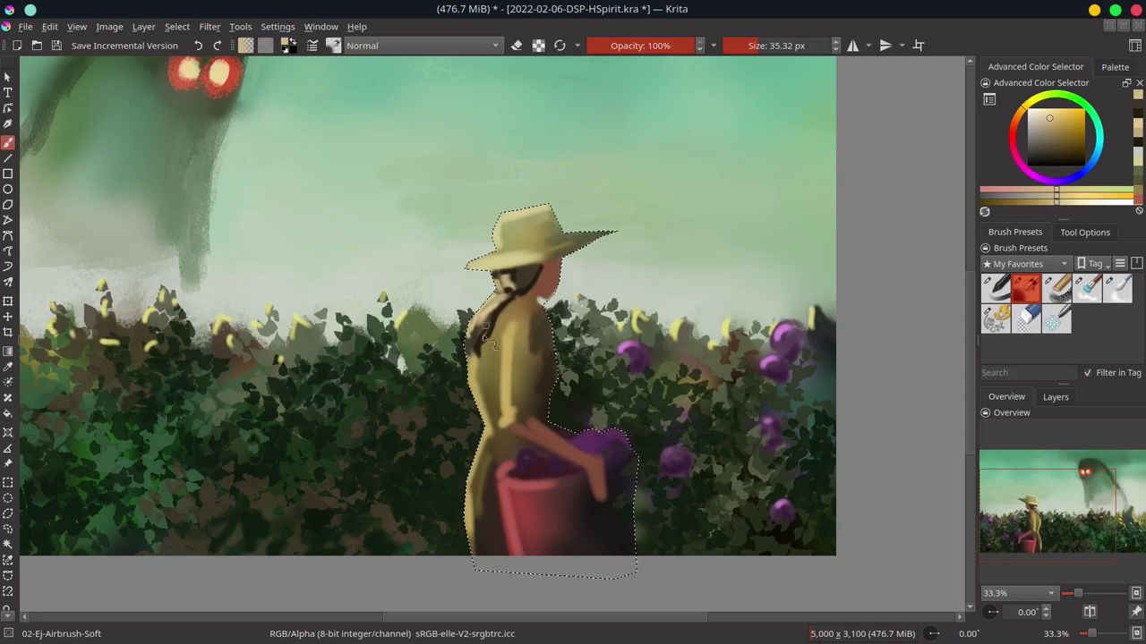
ctrl+click(479, 367)
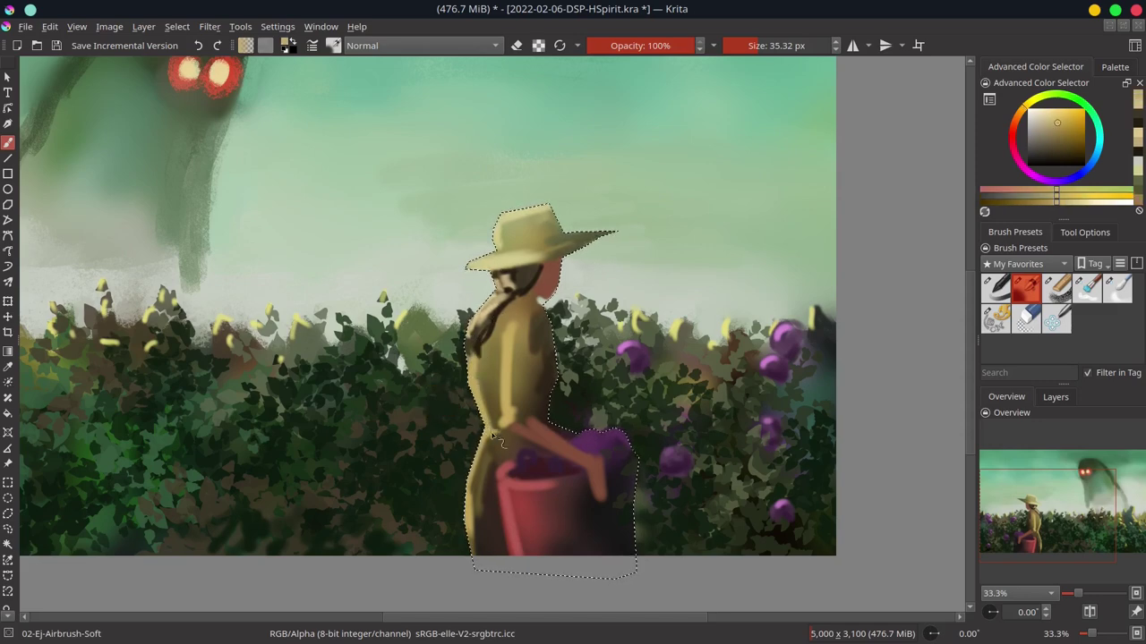
ctrl+click(518, 333)
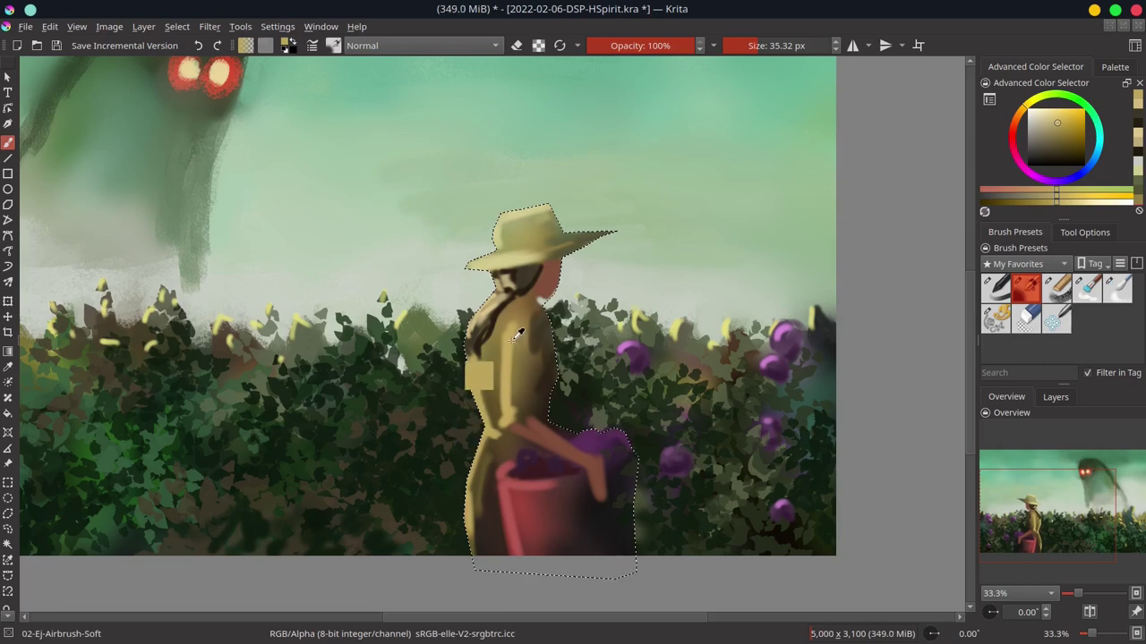
ctrl+click(521, 302)
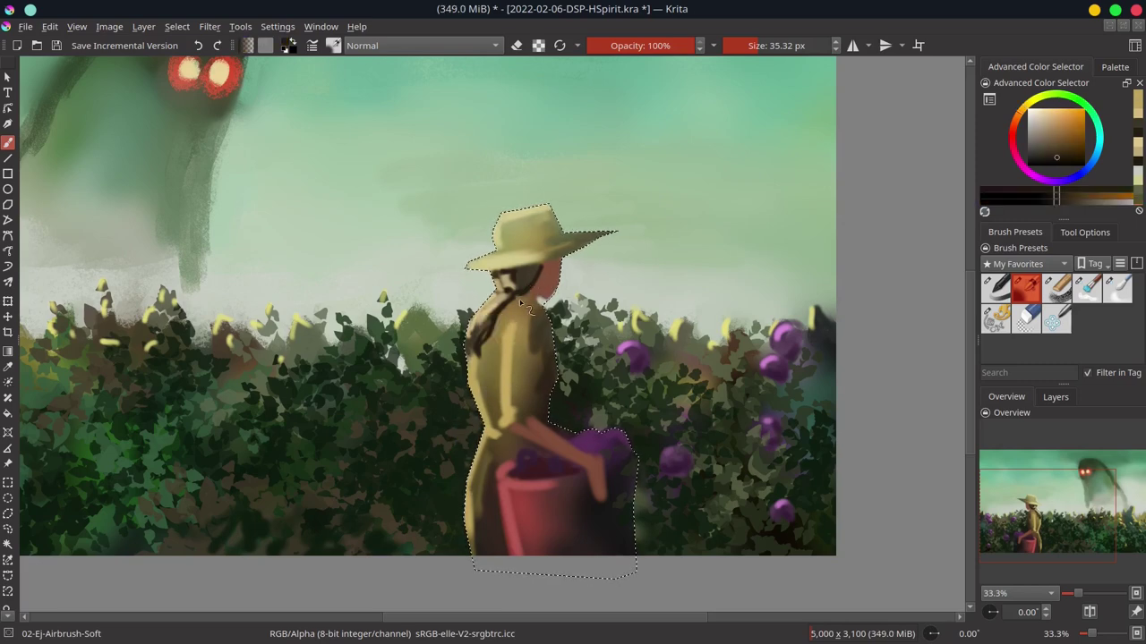
ctrl+click(540, 354)
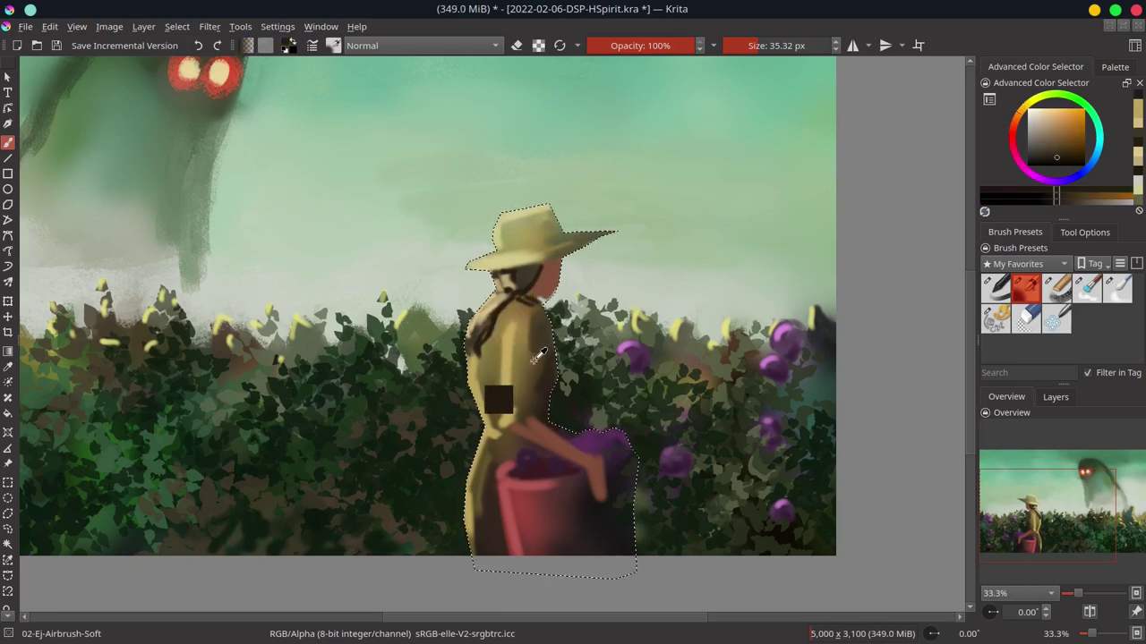
key(bracketright)
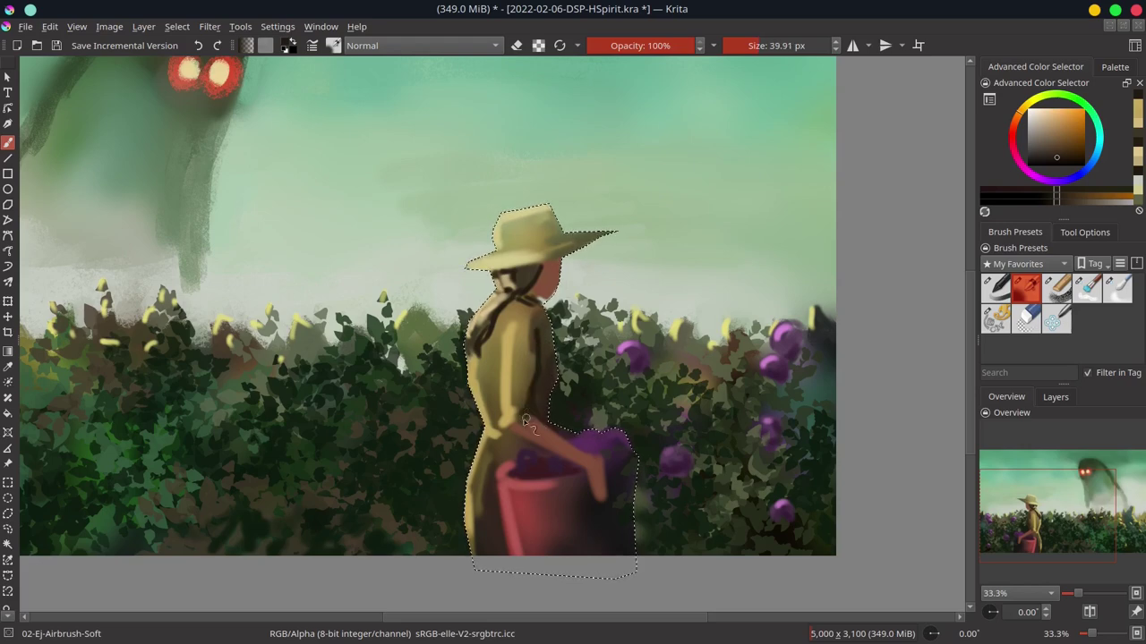
- Shade the jacket near the shoulder in dark brown and sample ochre and tan shades
ctrl+click(535, 345)
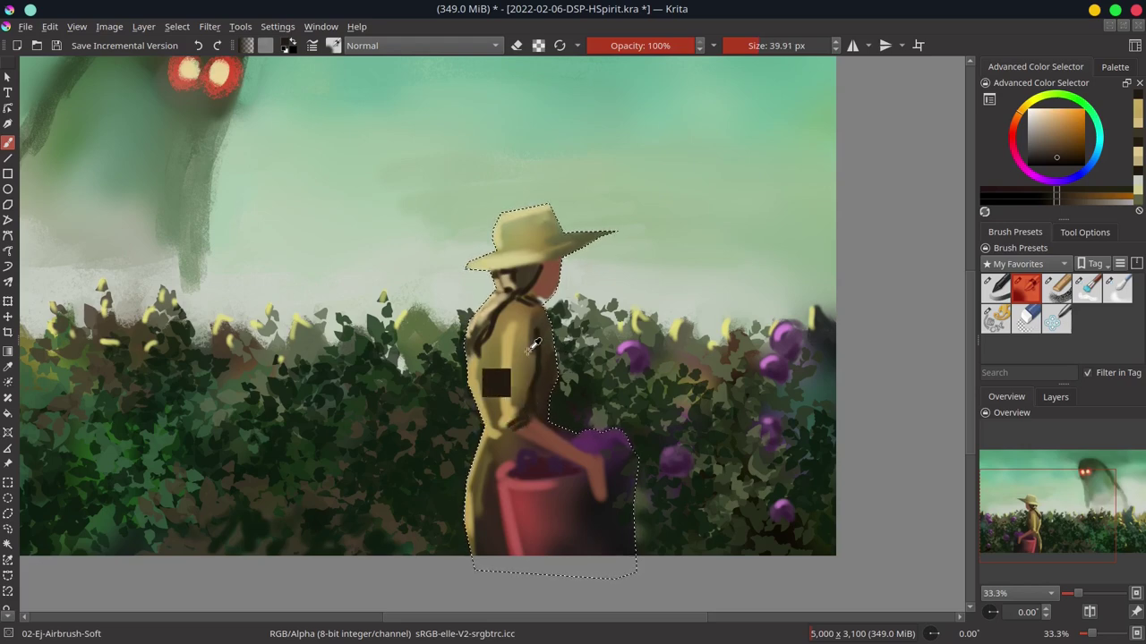
drag(534, 344, 524, 354)
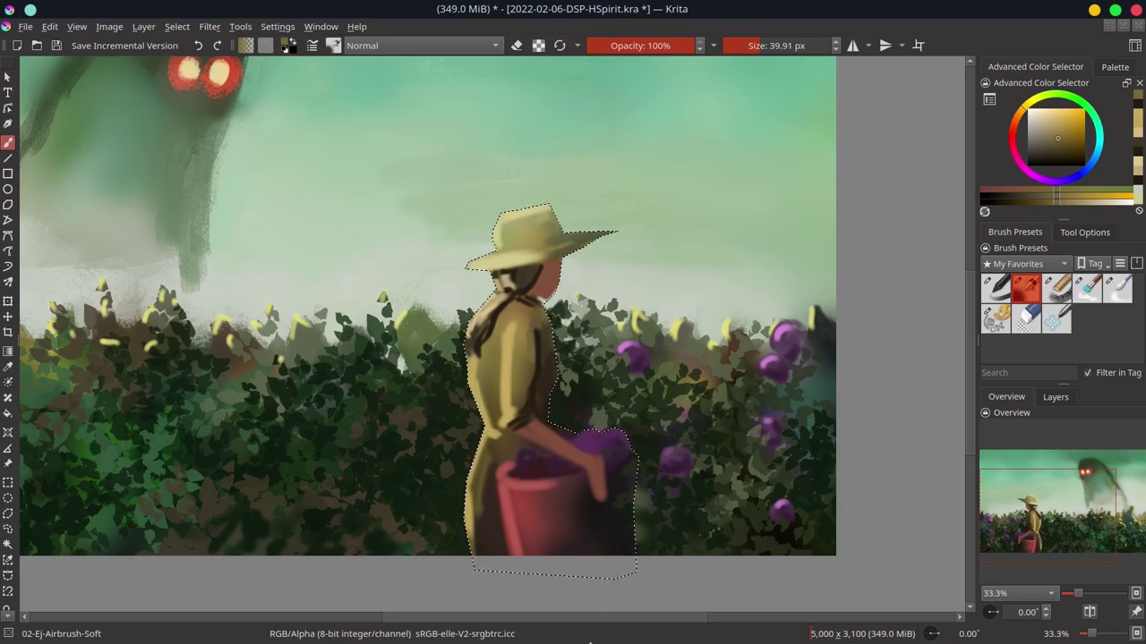
ctrl+click(563, 350)
ctrl+click(543, 376)
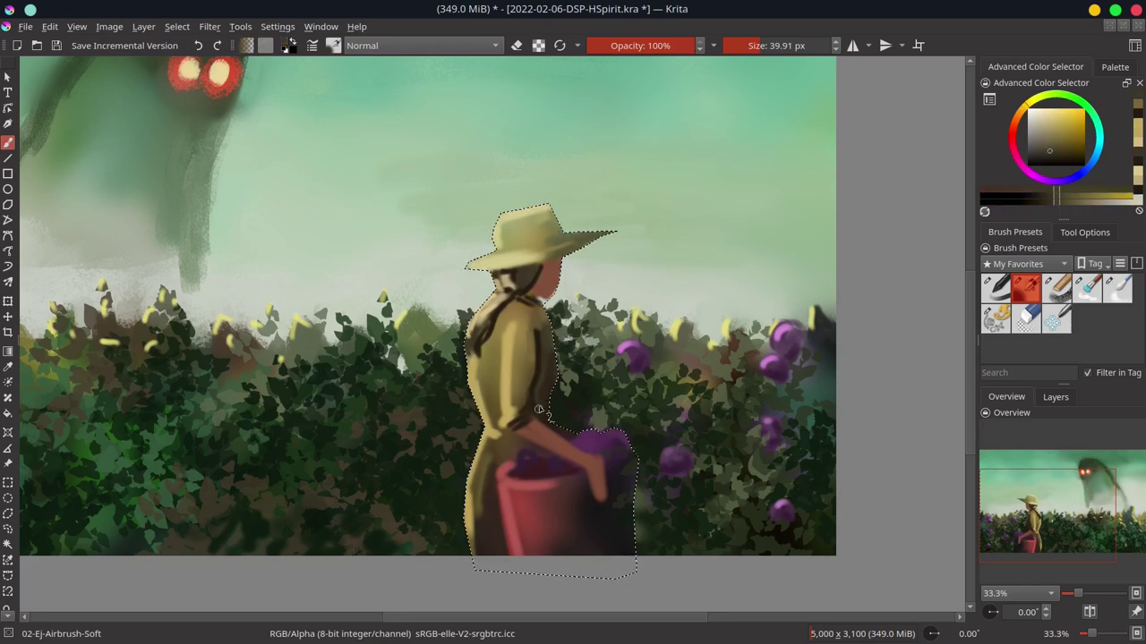
ctrl+click(562, 372)
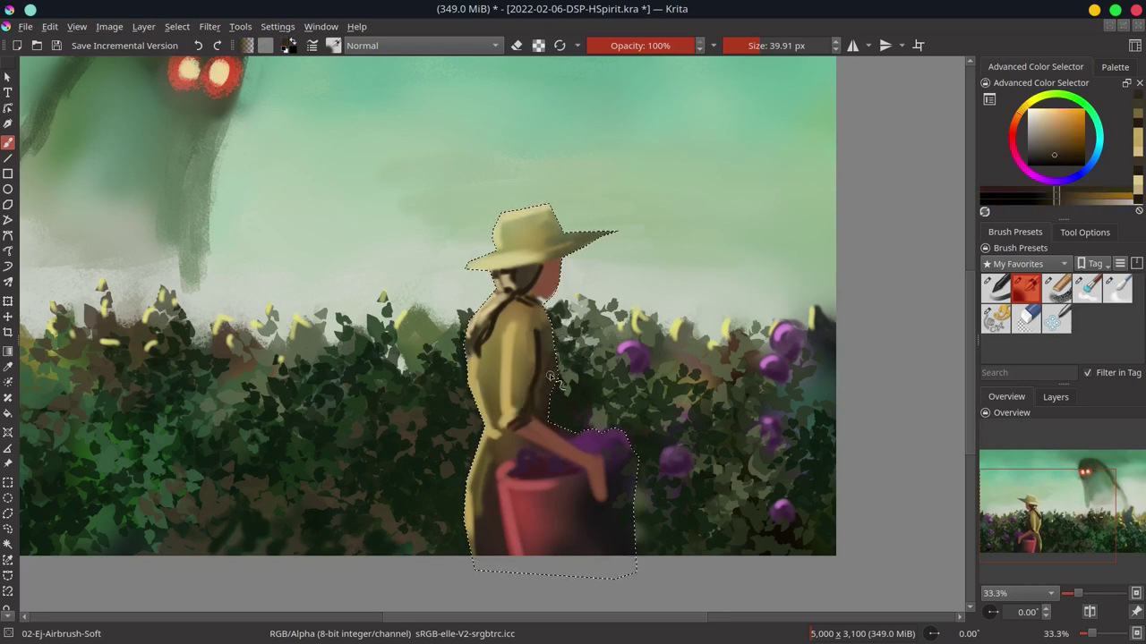
ctrl+click(556, 331)
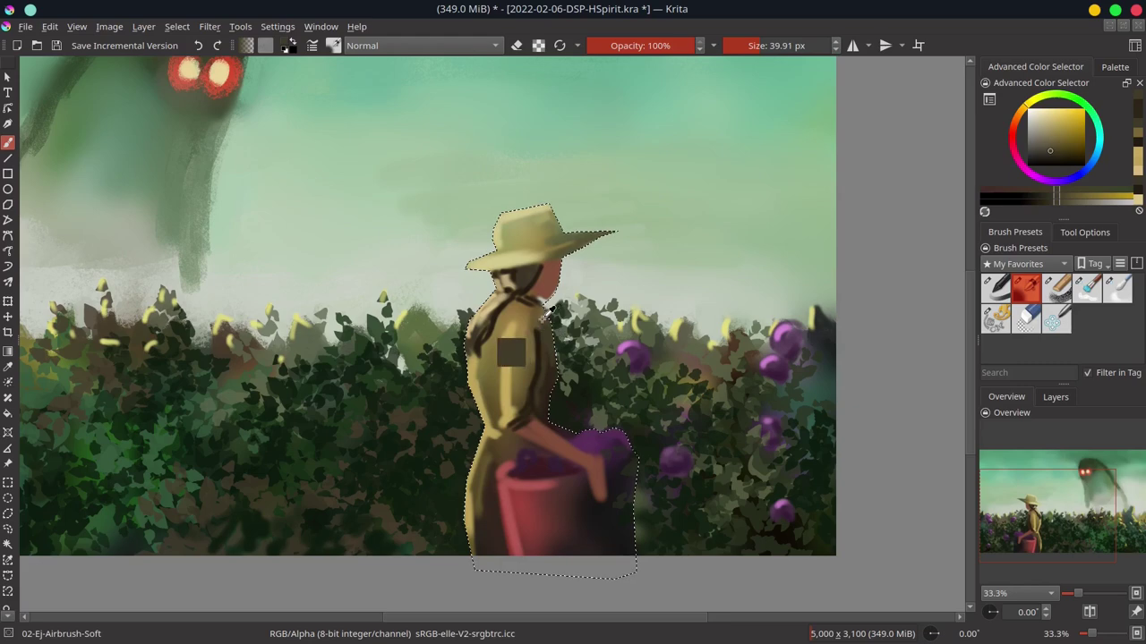
- Touch up the shoulder in light tan, then paint and lighten a reddish-pink forearm and hand
ctrl+click(544, 331)
drag(542, 324, 551, 352)
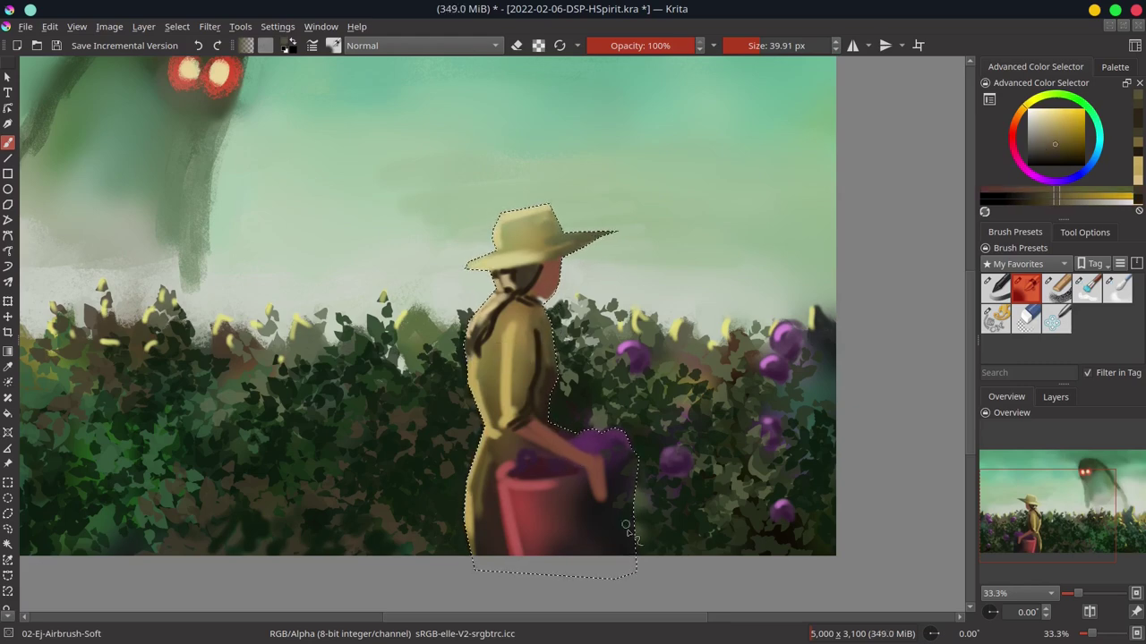
ctrl+click(499, 403)
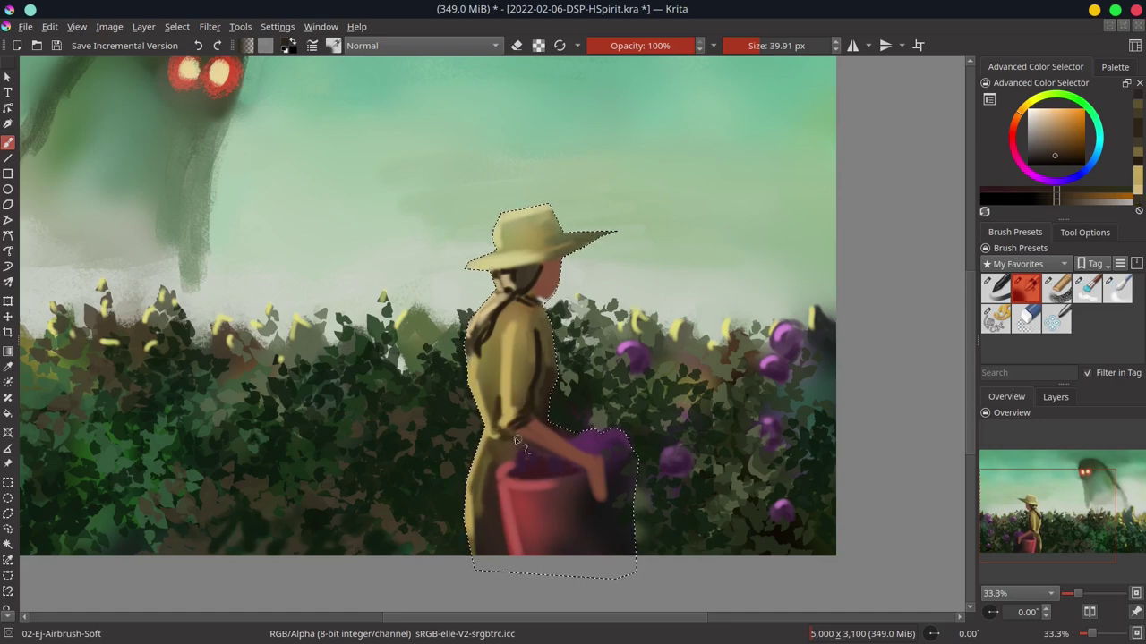
ctrl+click(543, 438)
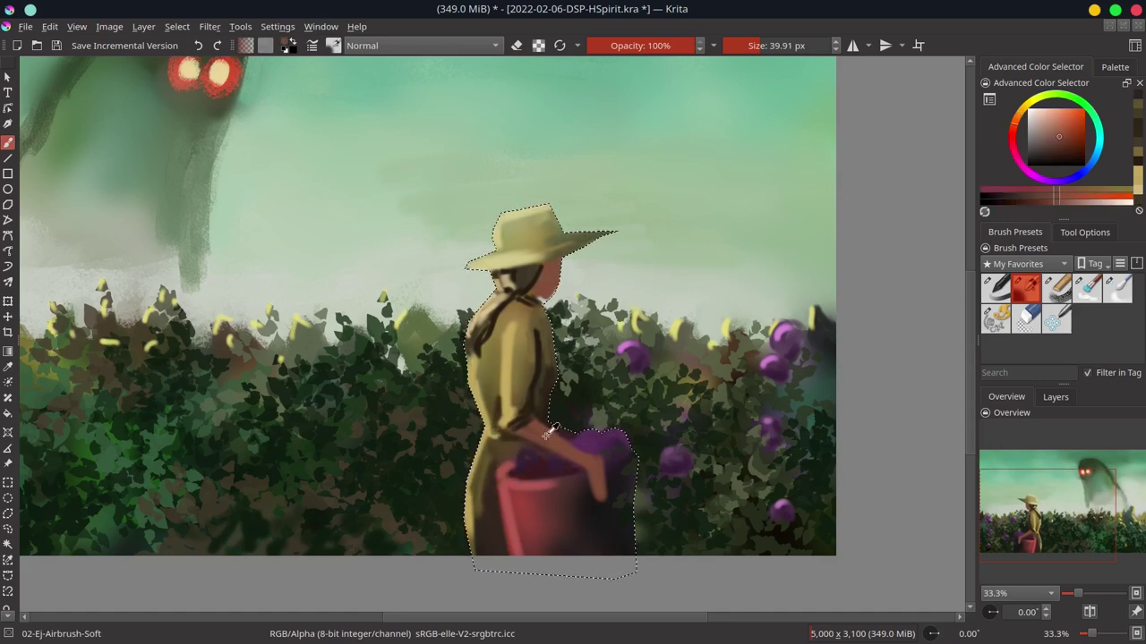
drag(543, 431, 606, 484)
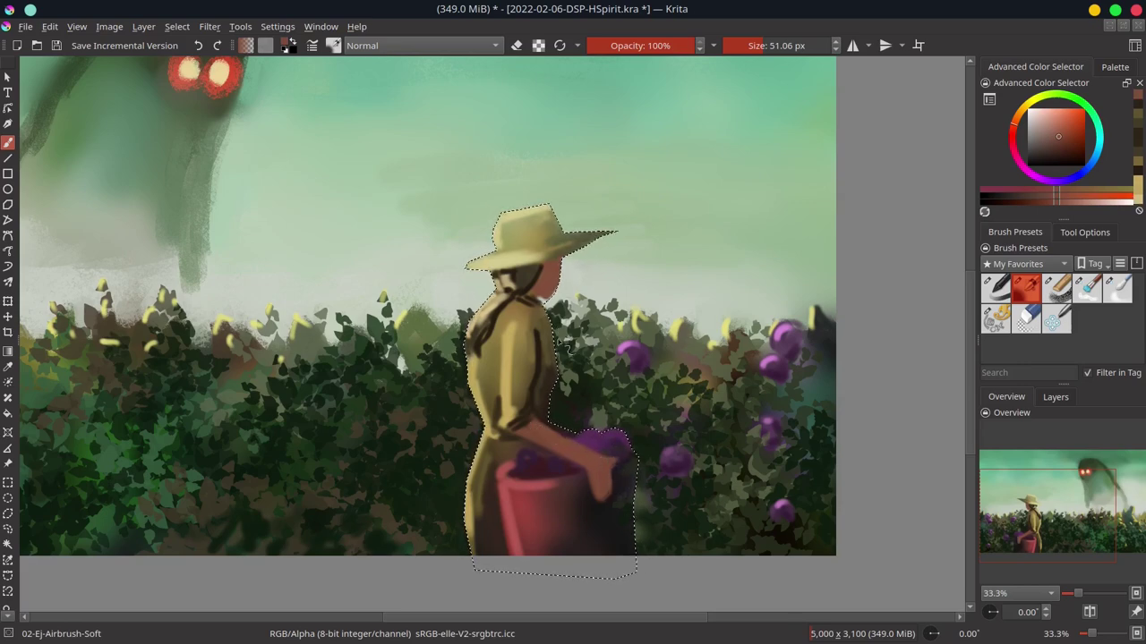
click(1054, 122)
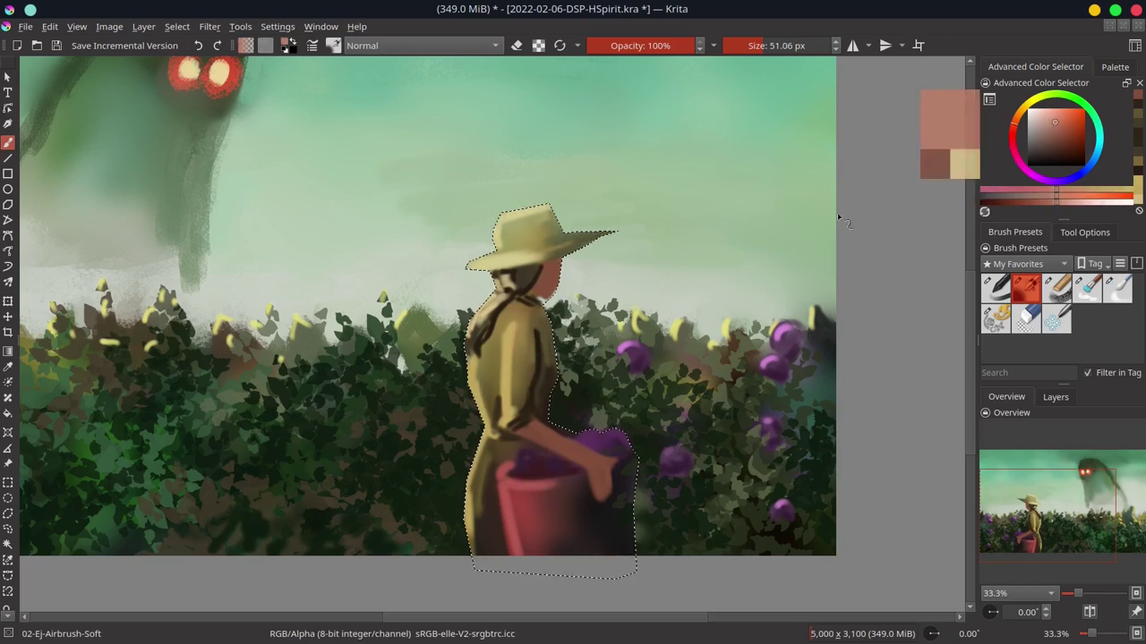
mouse_move(537, 430)
mouse_down()
mouse_move(526, 439)
mouse_move(598, 483)
mouse_up()
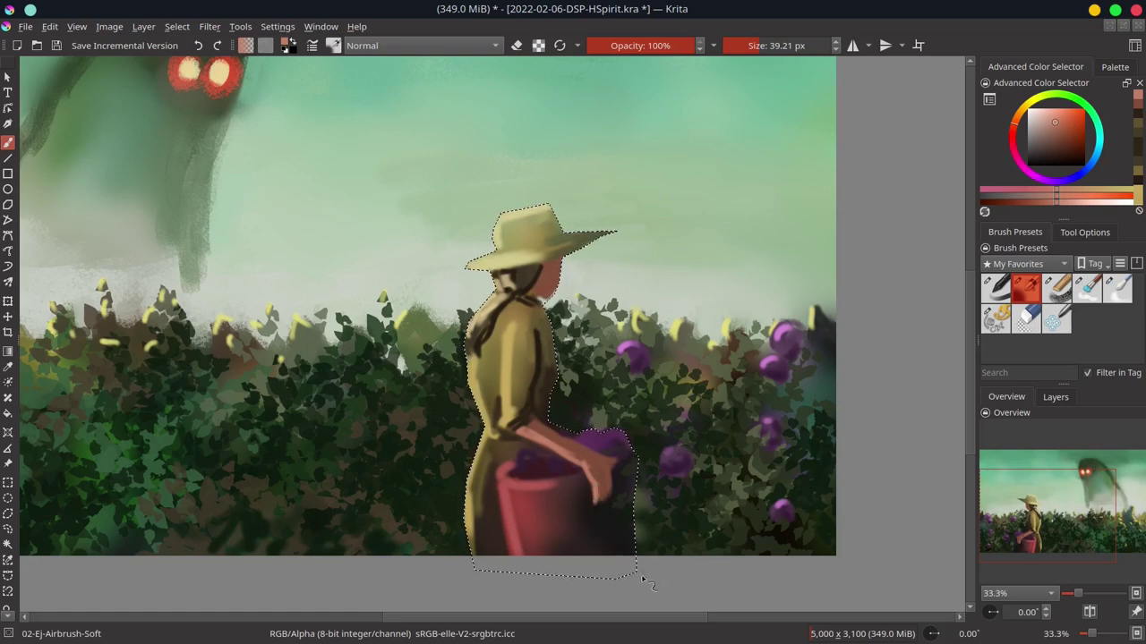
- Dab round purple blooms across the pot's top and rim, brightening the purple as you go
ctrl+click(606, 439)
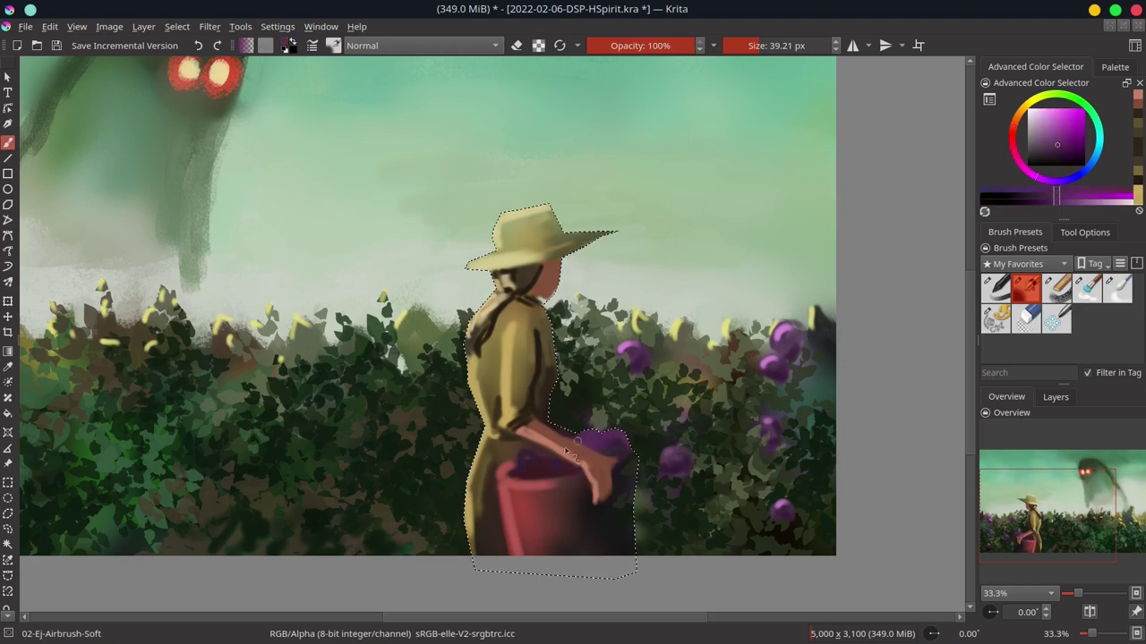
mouse_move(525, 467)
mouse_down()
mouse_move(528, 456)
mouse_move(564, 473)
mouse_move(546, 458)
mouse_up()
drag(617, 448, 598, 442)
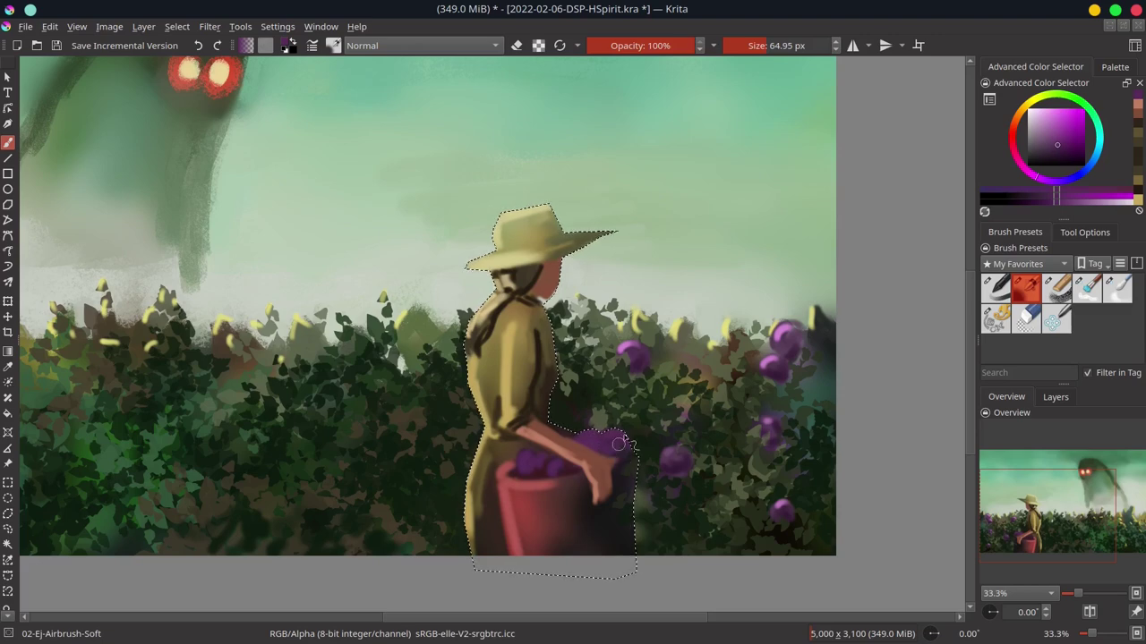
ctrl+click(545, 464)
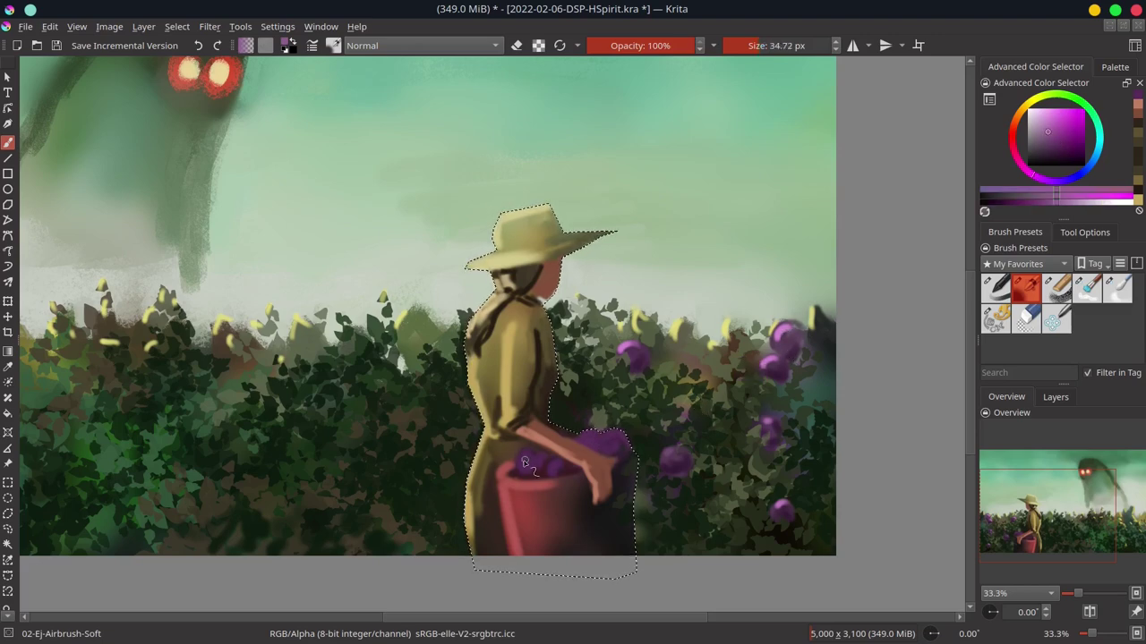
click(524, 464)
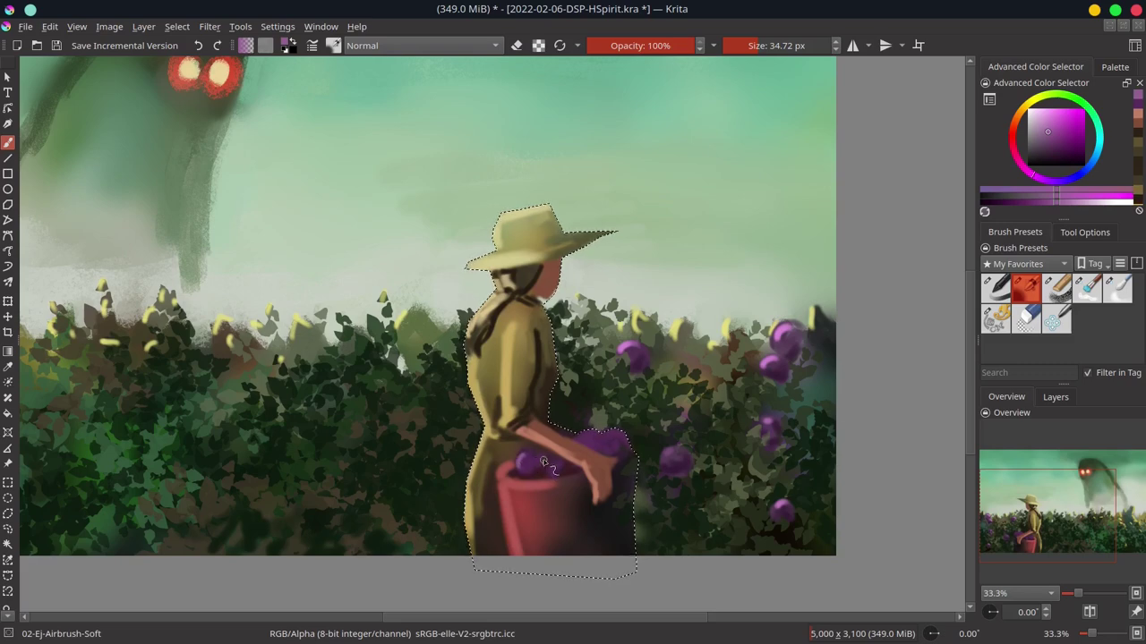
click(1051, 120)
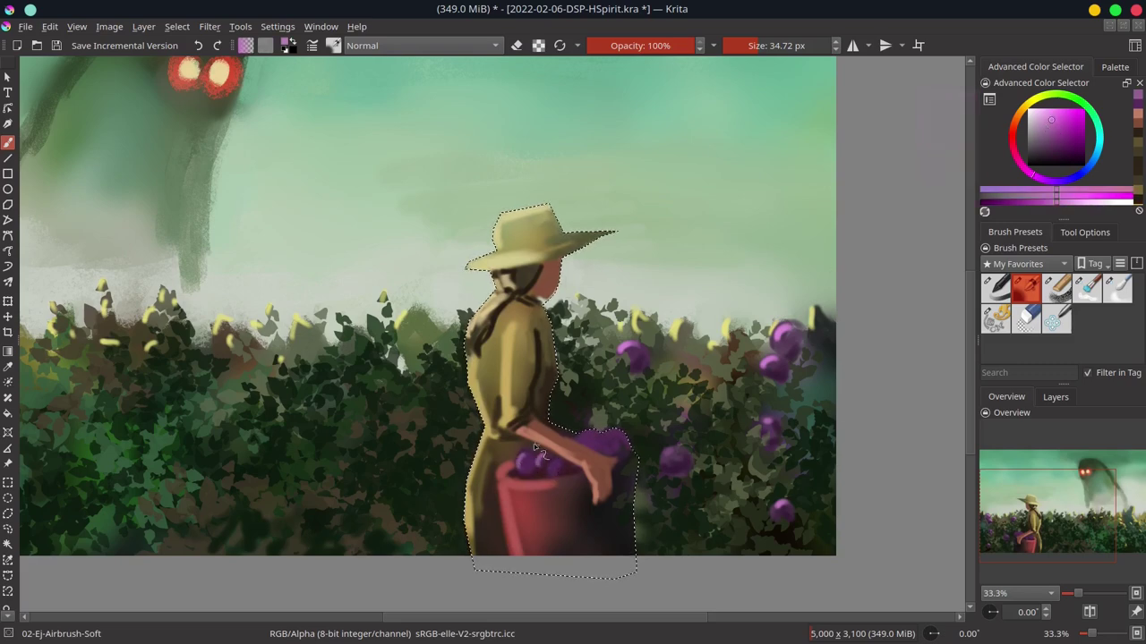
click(553, 469)
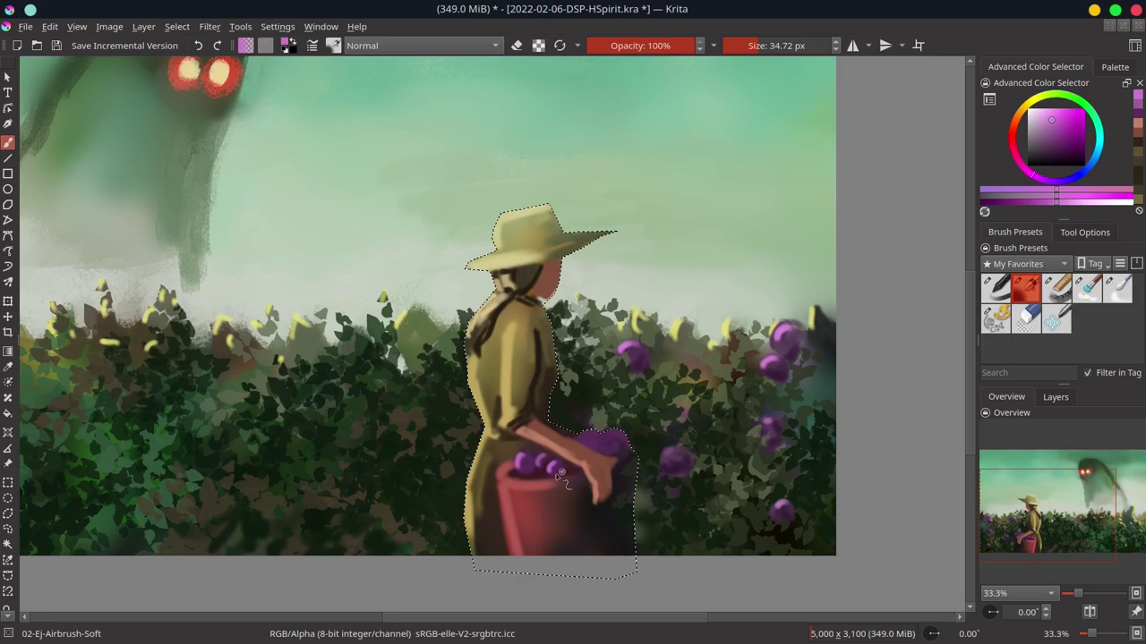
click(605, 441)
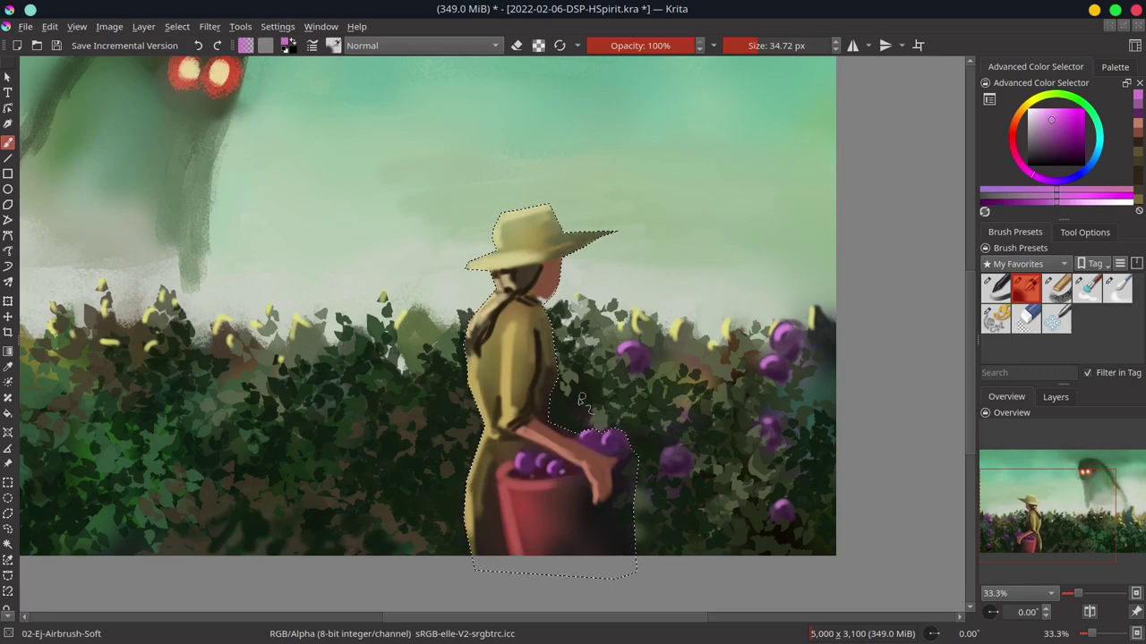
ctrl+click(572, 422)
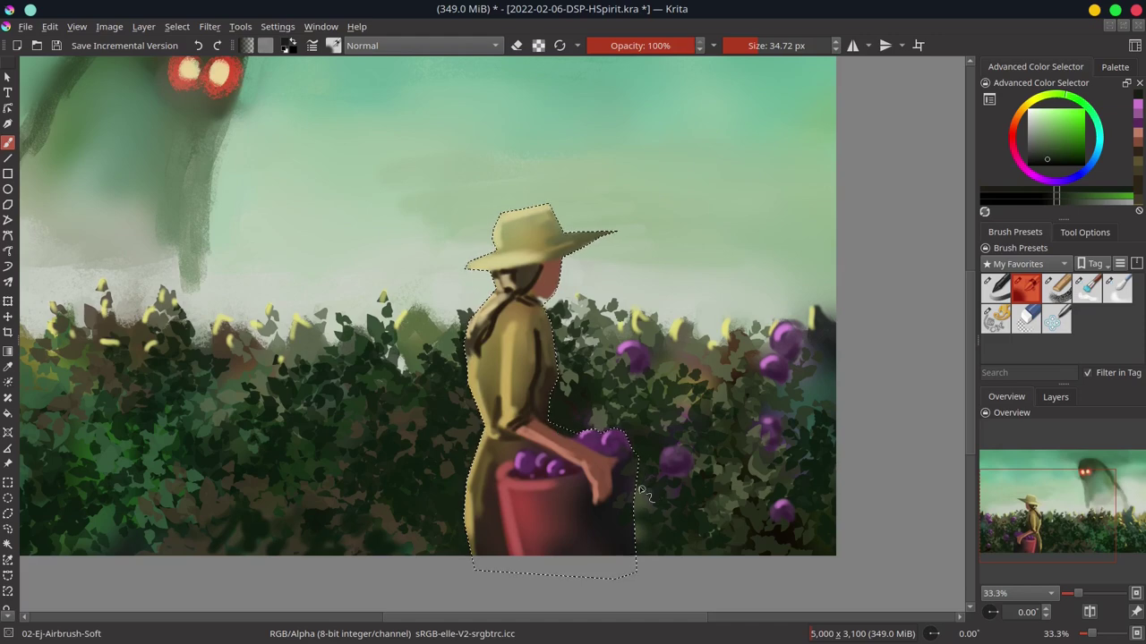
- Paint pinkish red along the bucket's upper rim using sampled bucket reds
click(488, 519)
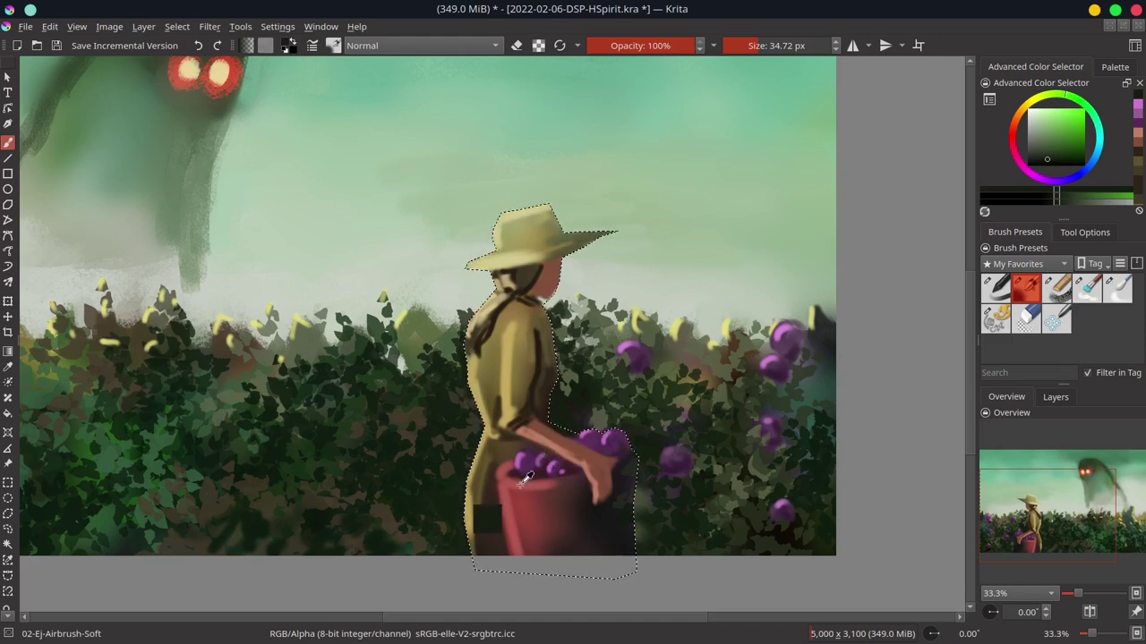
ctrl+click(526, 478)
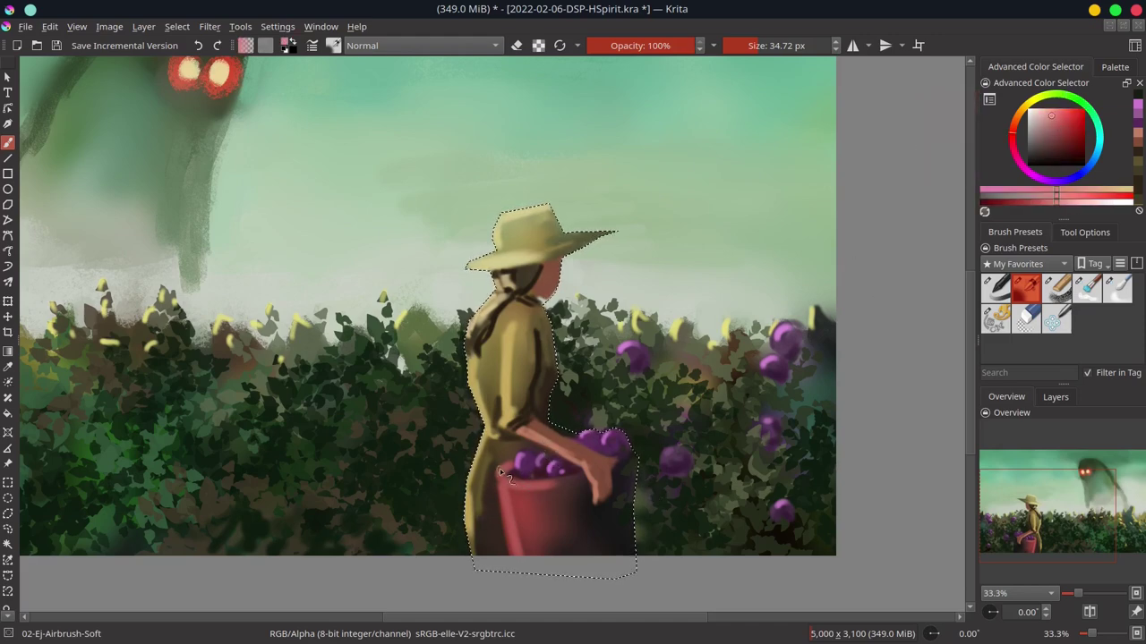
drag(504, 477, 560, 479)
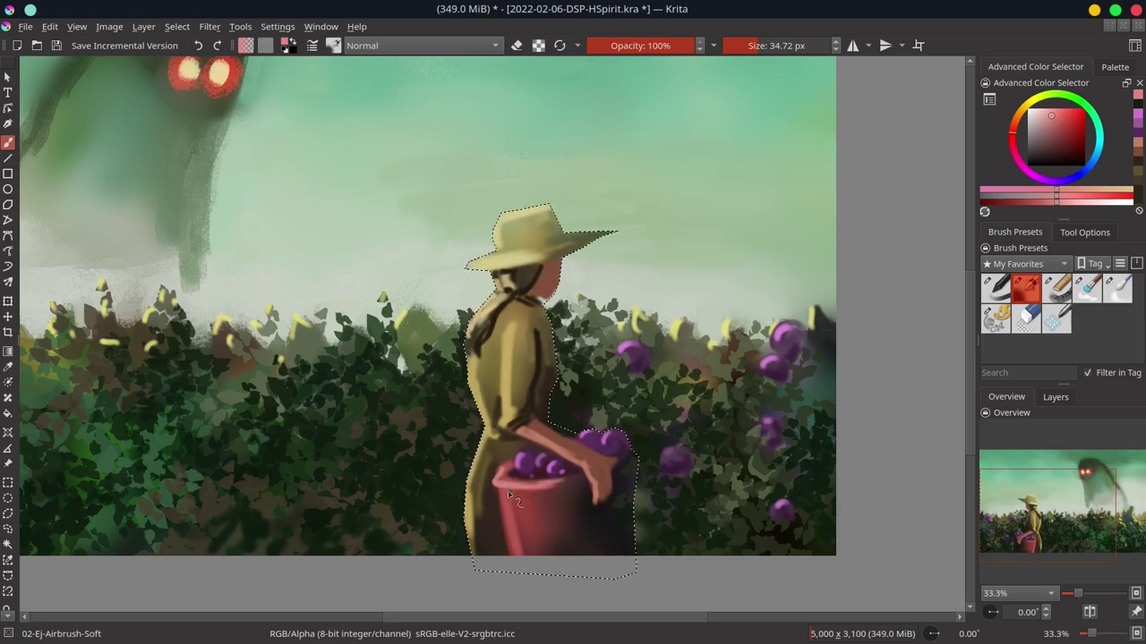
ctrl+click(622, 464)
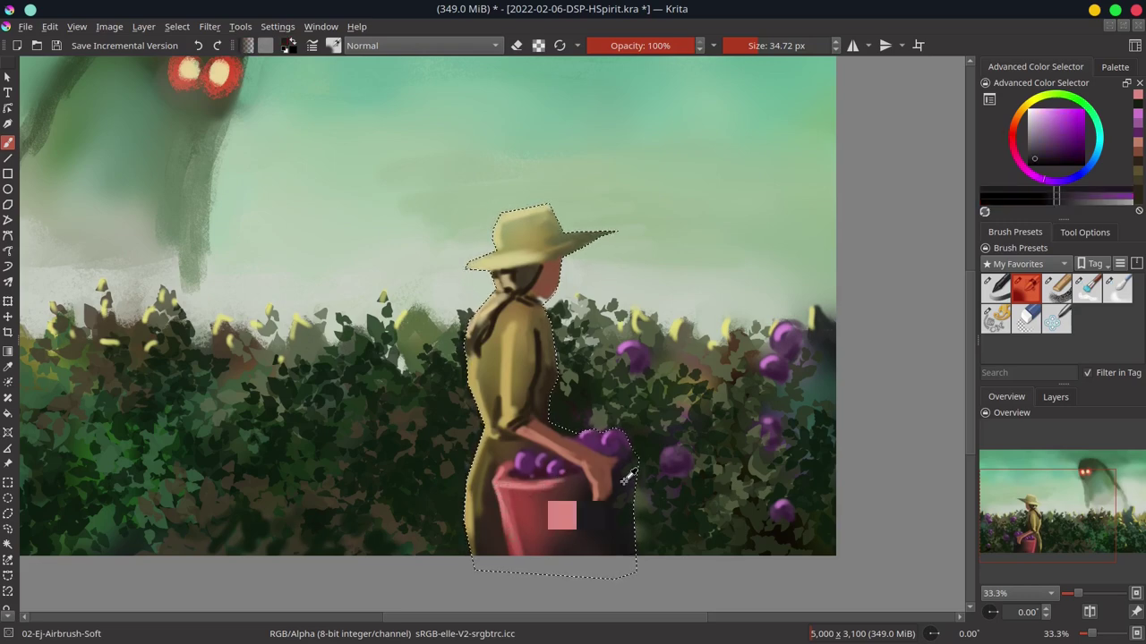
ctrl+click(582, 483)
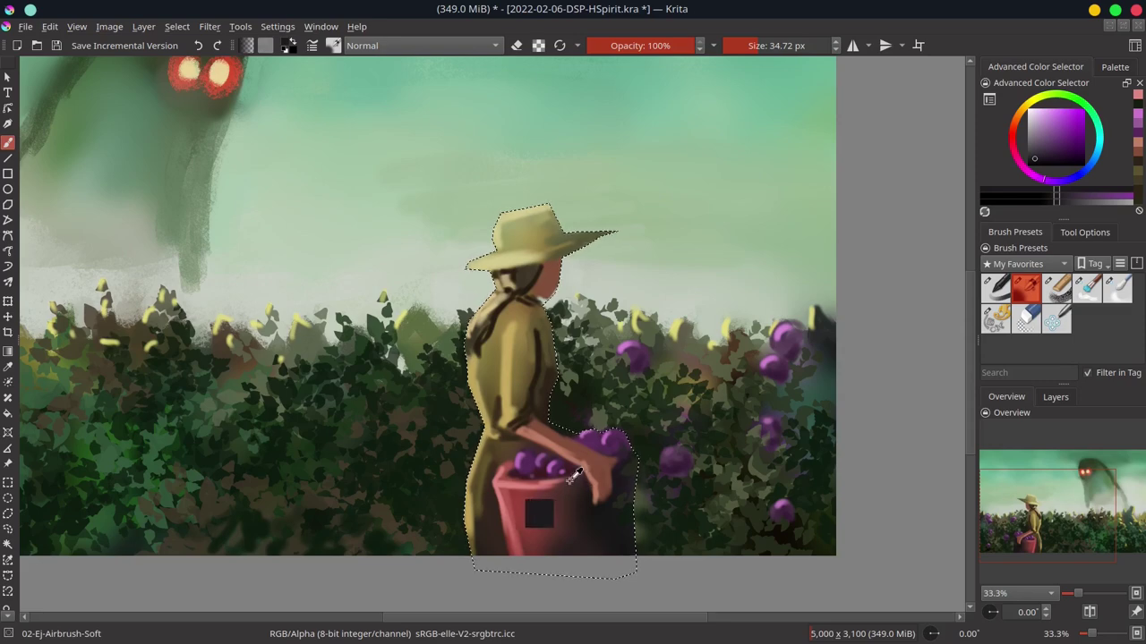
drag(615, 470, 626, 464)
- Shade the bucket's right side with dark purple and green, enlarging the brush to 56.25 px
ctrl+click(620, 481)
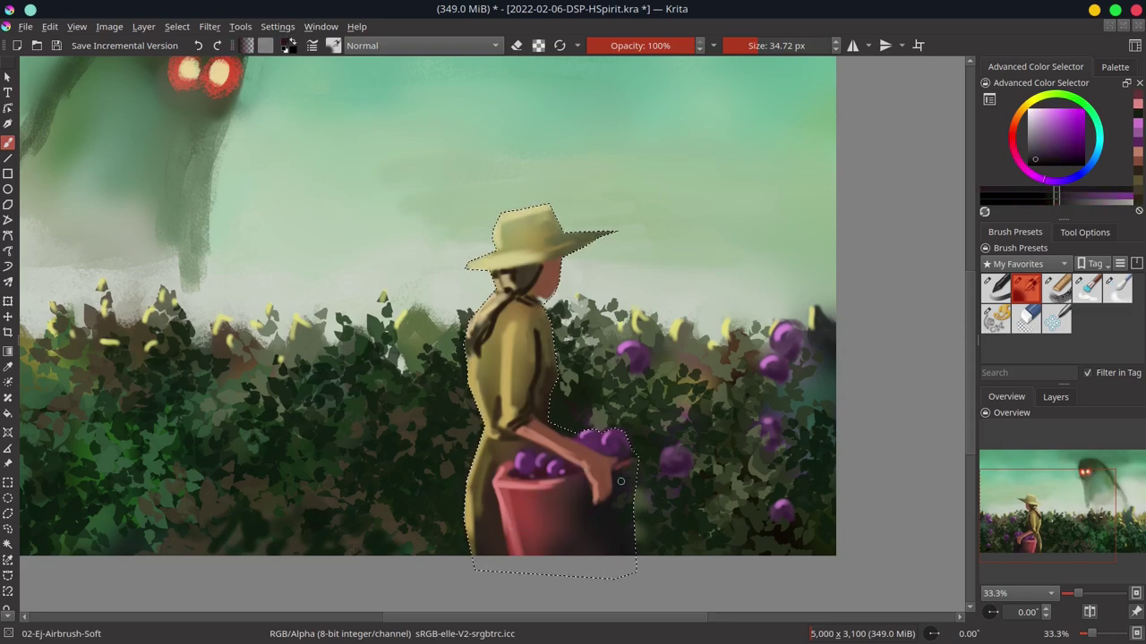
drag(618, 481, 633, 489)
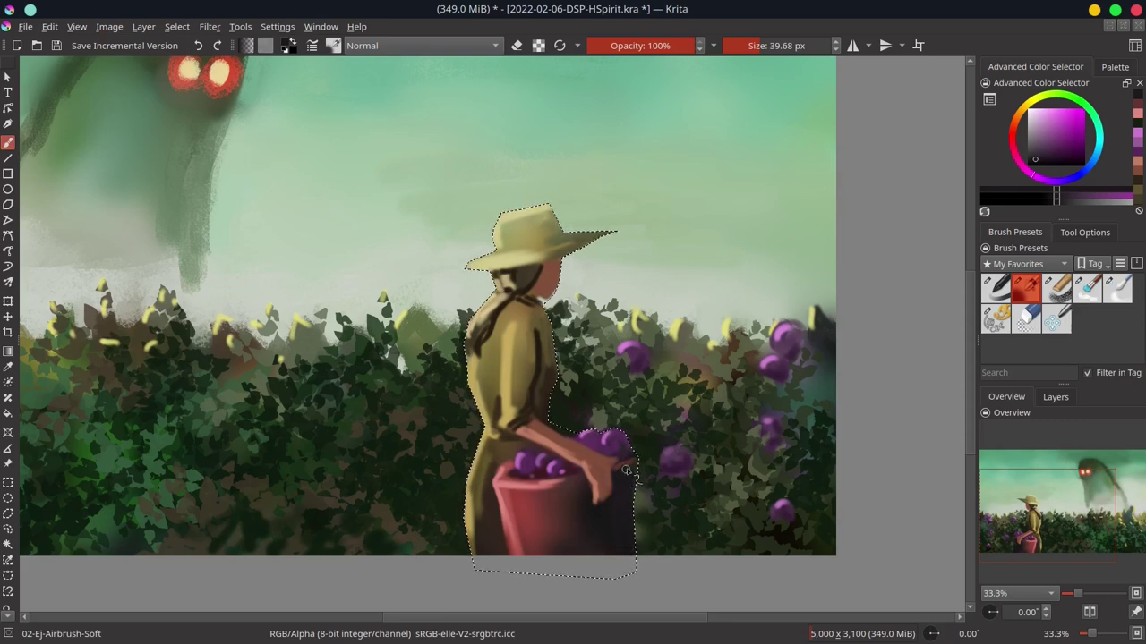
ctrl+click(646, 482)
drag(643, 477, 637, 472)
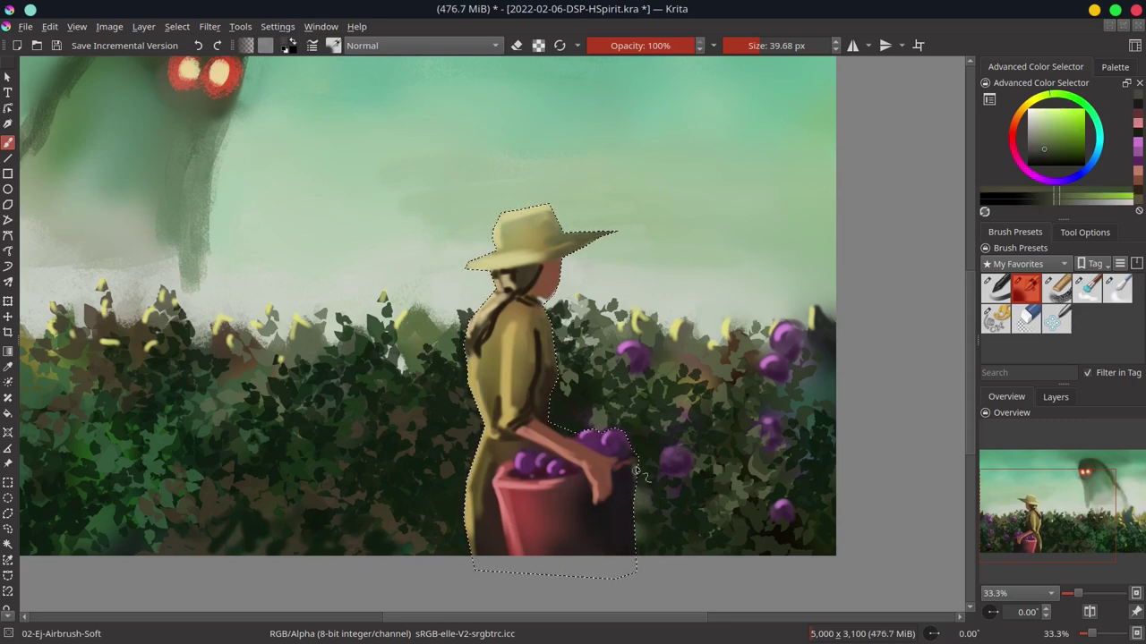
ctrl+click(596, 508)
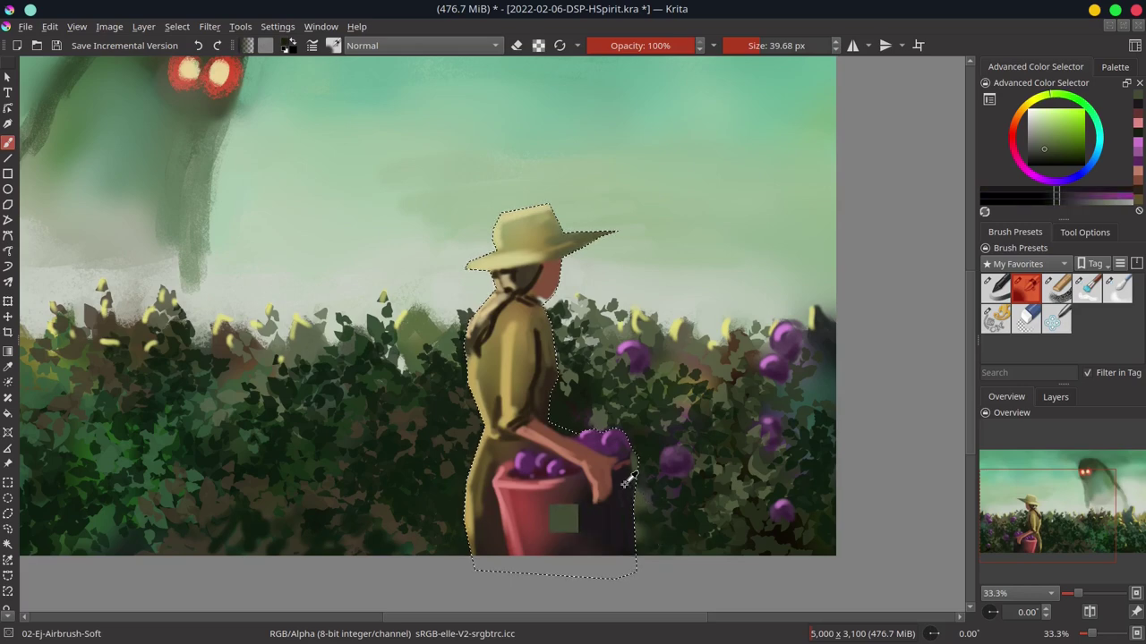
drag(619, 503, 632, 504)
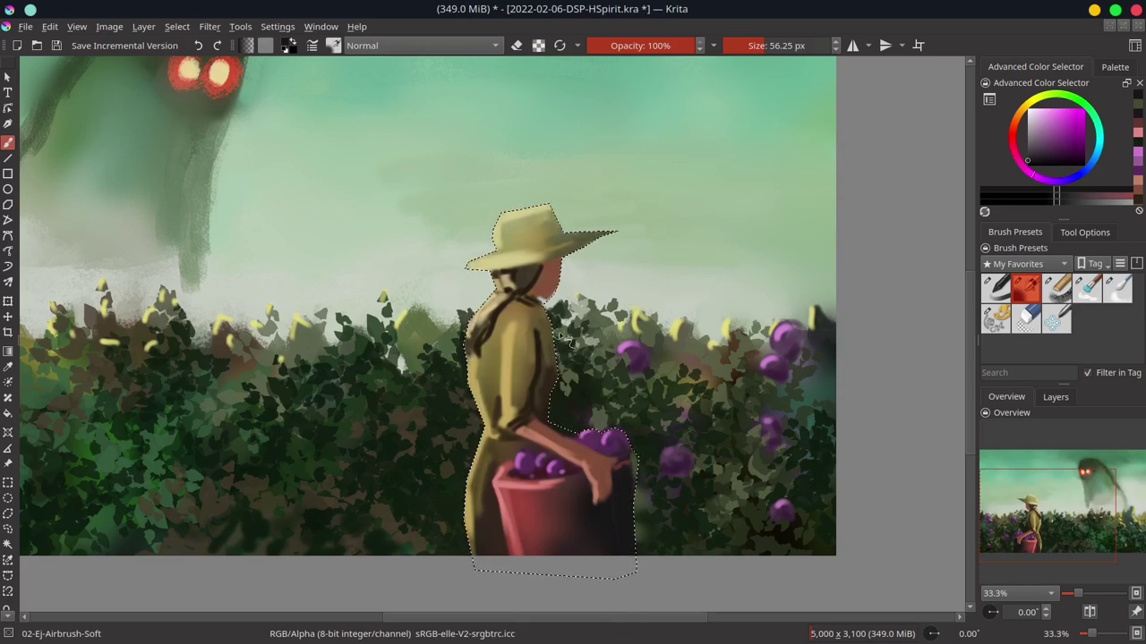
- Deselect the figure, resize the brush, and choose a light pink
click(178, 26)
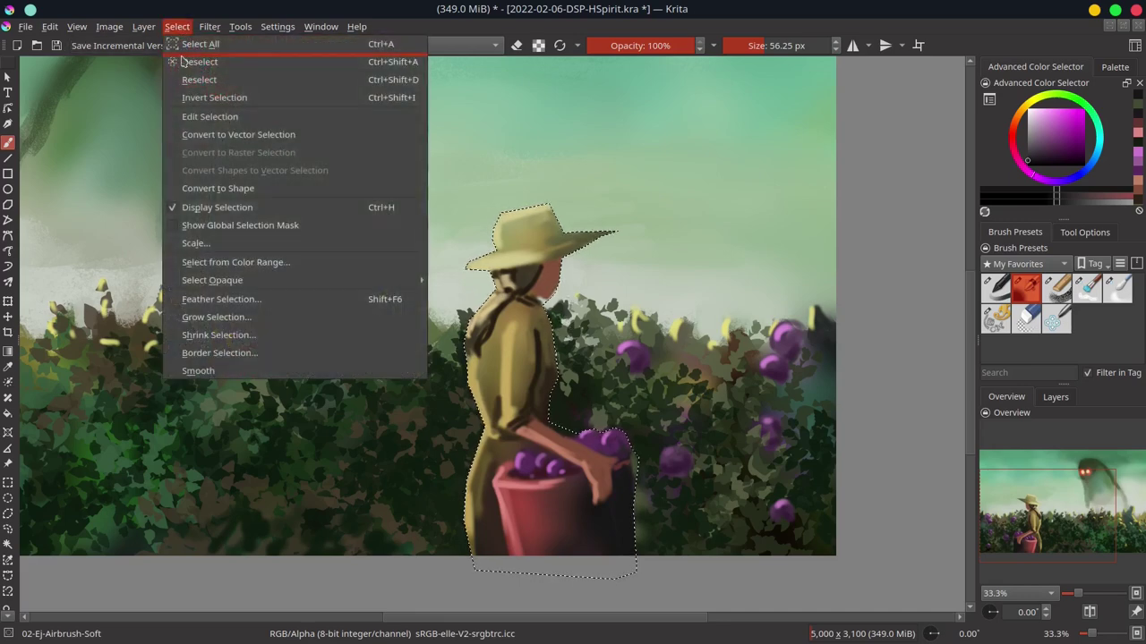
click(193, 61)
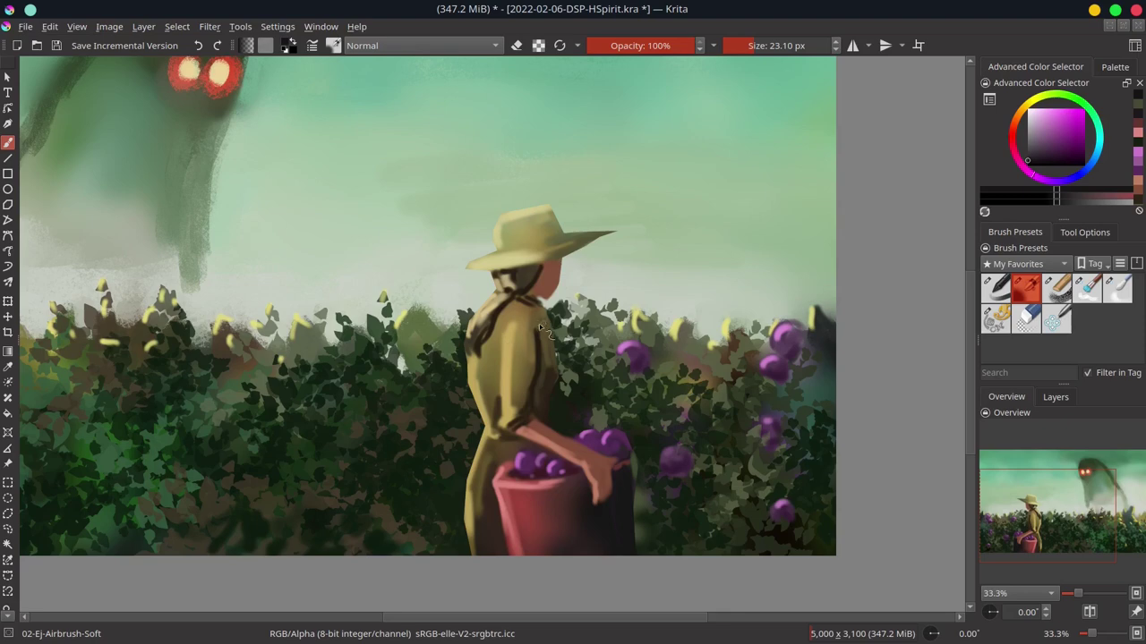
drag(549, 329, 598, 424)
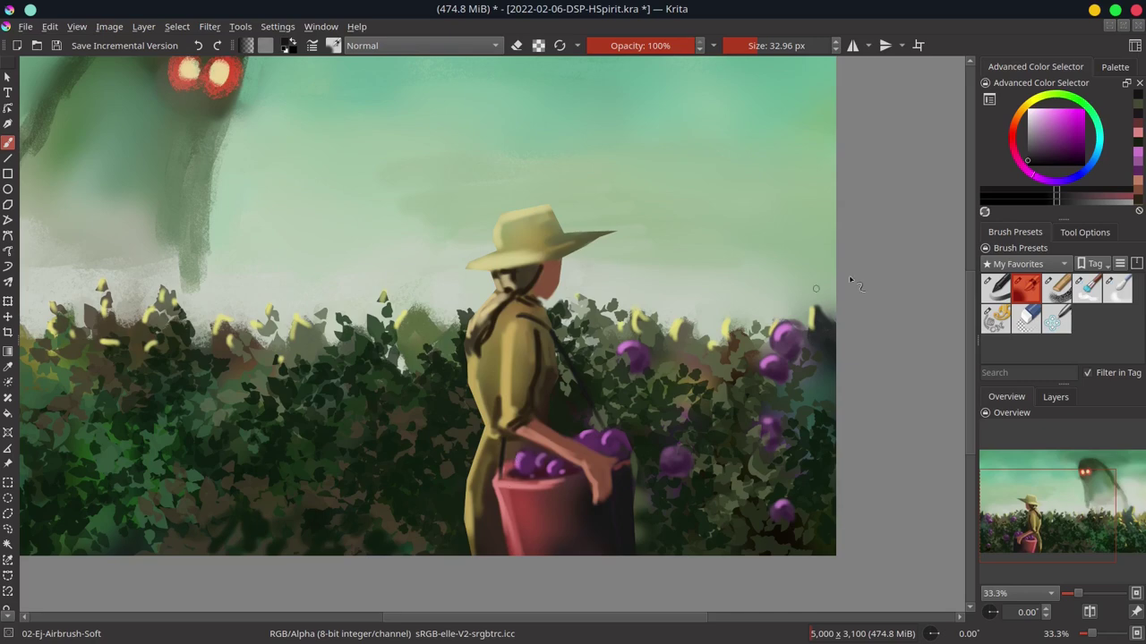
click(1029, 144)
mouse_move(498, 452)
mouse_down()
mouse_move(504, 437)
mouse_move(519, 438)
mouse_up()
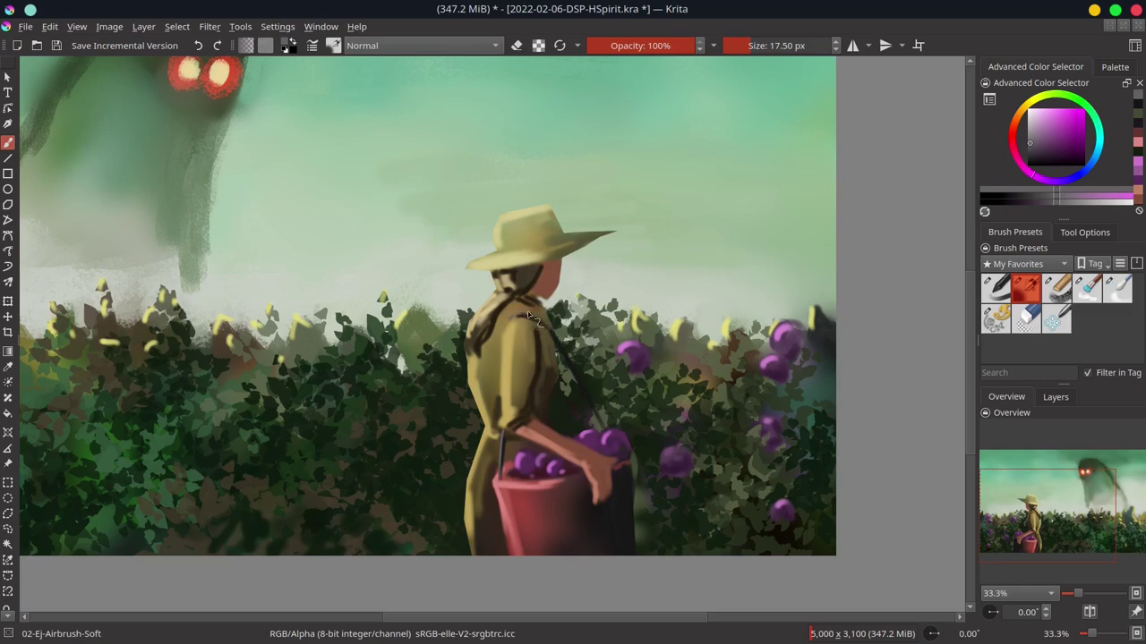
- Paint a light shoulder highlight and a dark green strap down to the bucket
click(1032, 123)
drag(516, 328, 507, 319)
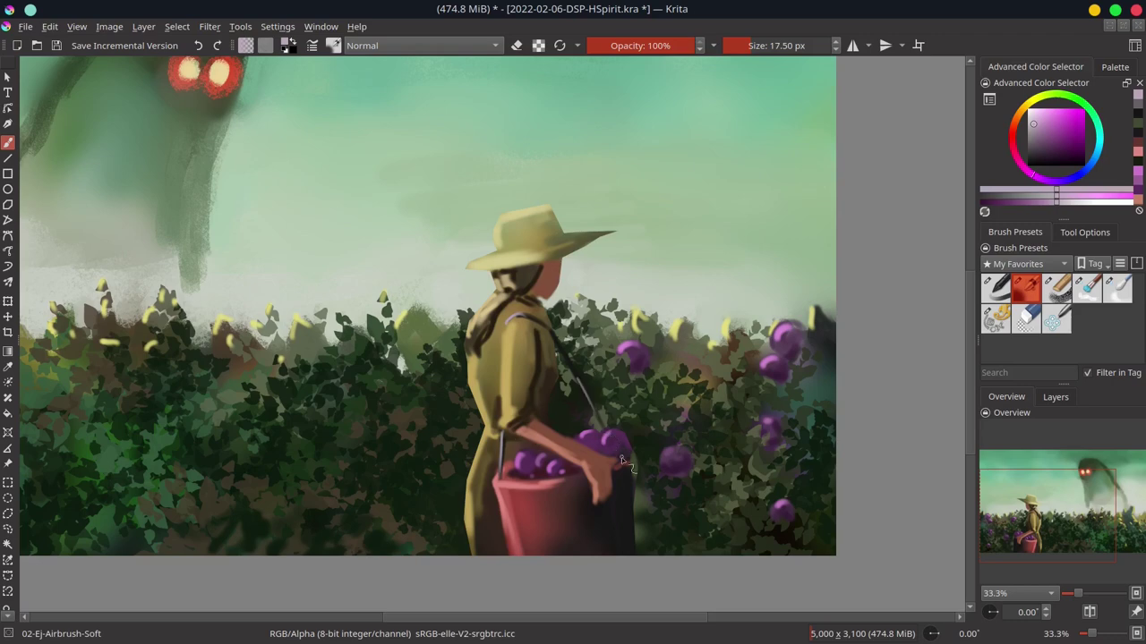
ctrl+click(574, 365)
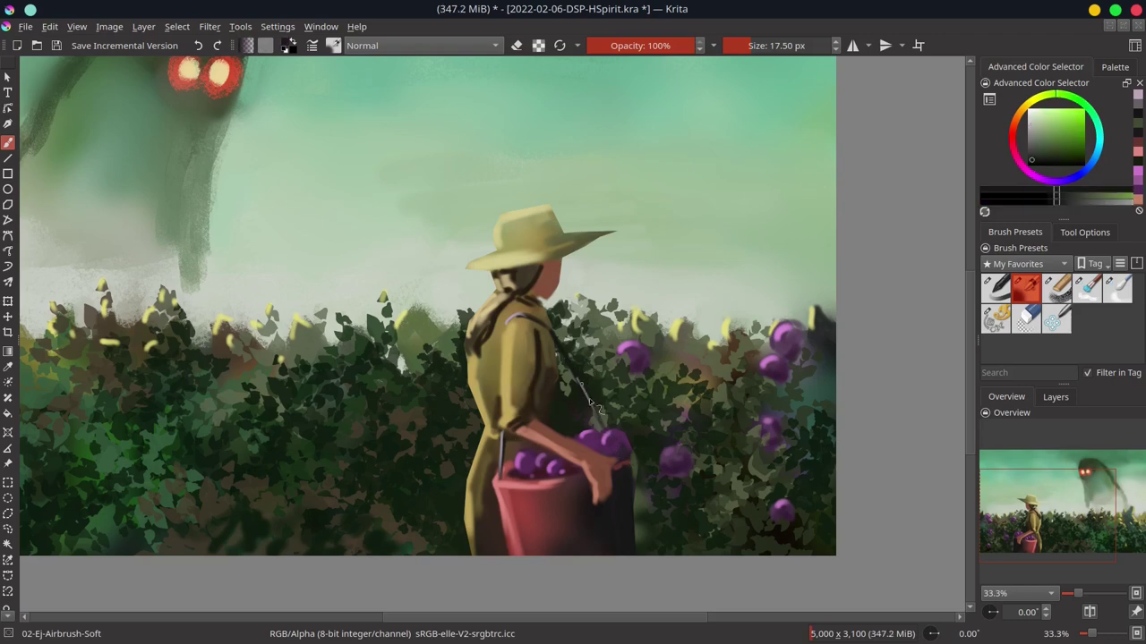
drag(580, 381, 600, 422)
click(1029, 135)
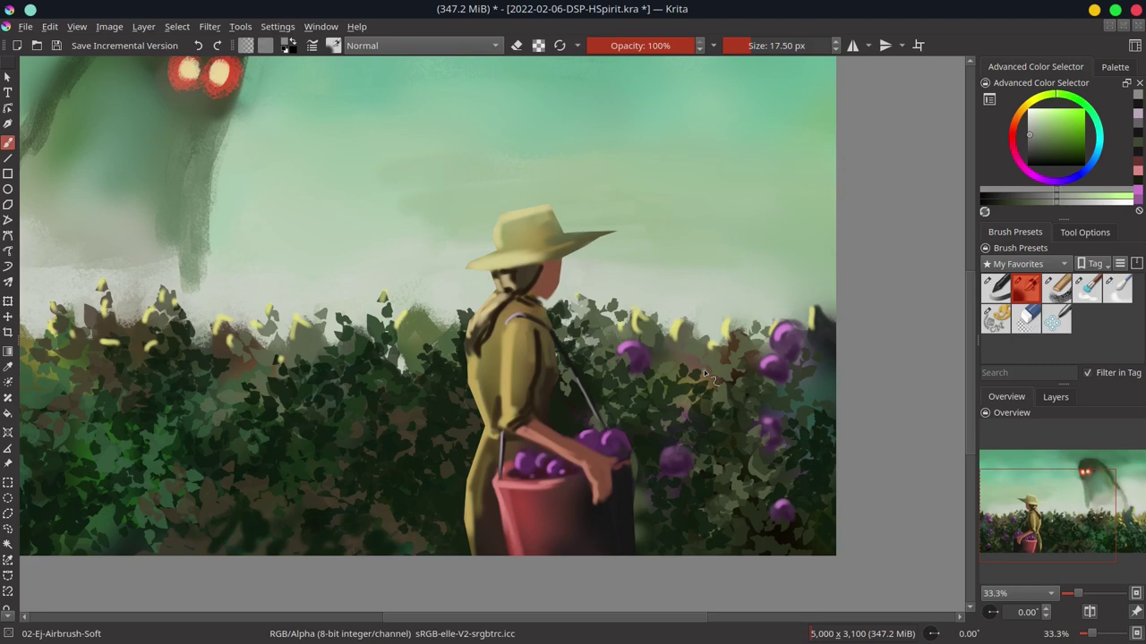
- Paint brownish-orange strokes on the figure's hair and save the painting
key(ctrl+s)
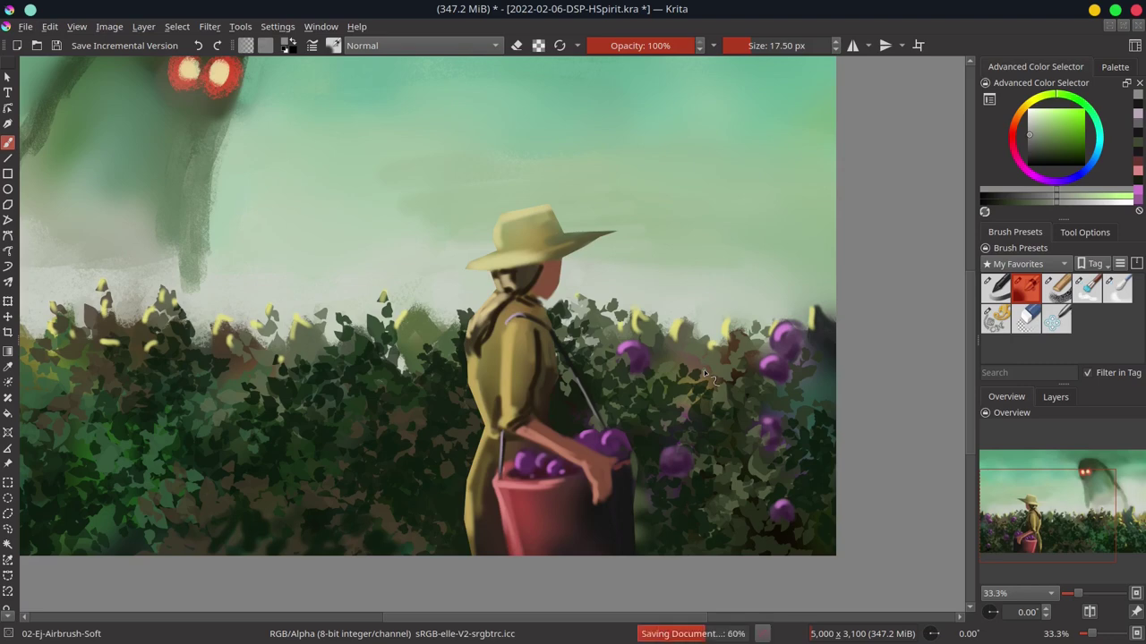
ctrl+click(494, 303)
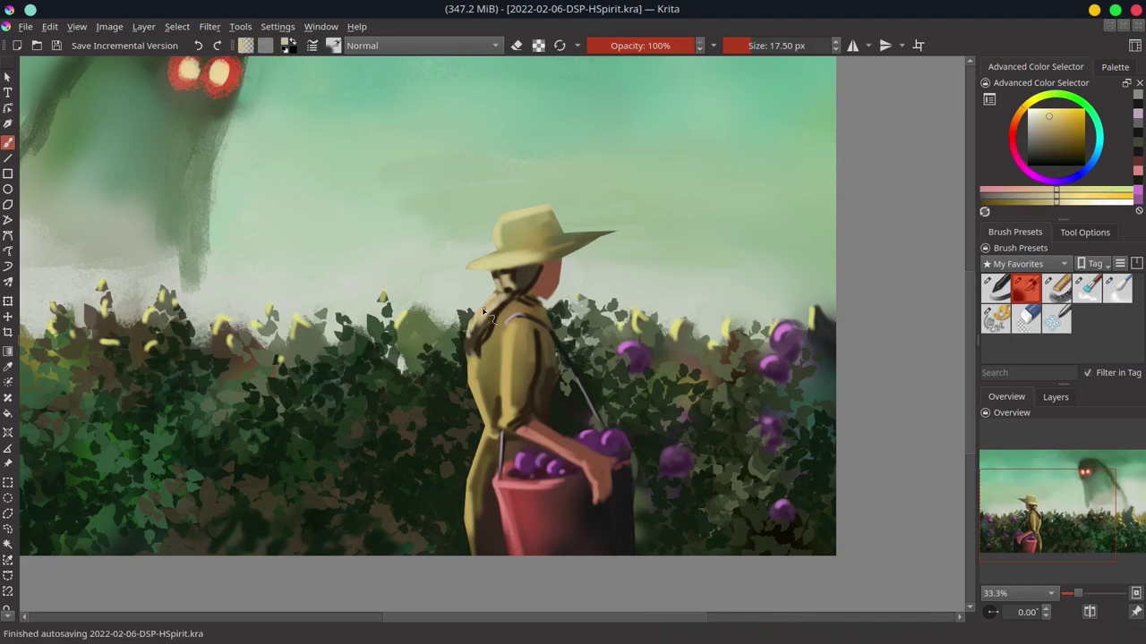
mouse_move(494, 303)
mouse_down()
mouse_move(476, 338)
mouse_move(513, 302)
mouse_up()
scroll(513, 302, down, 4)
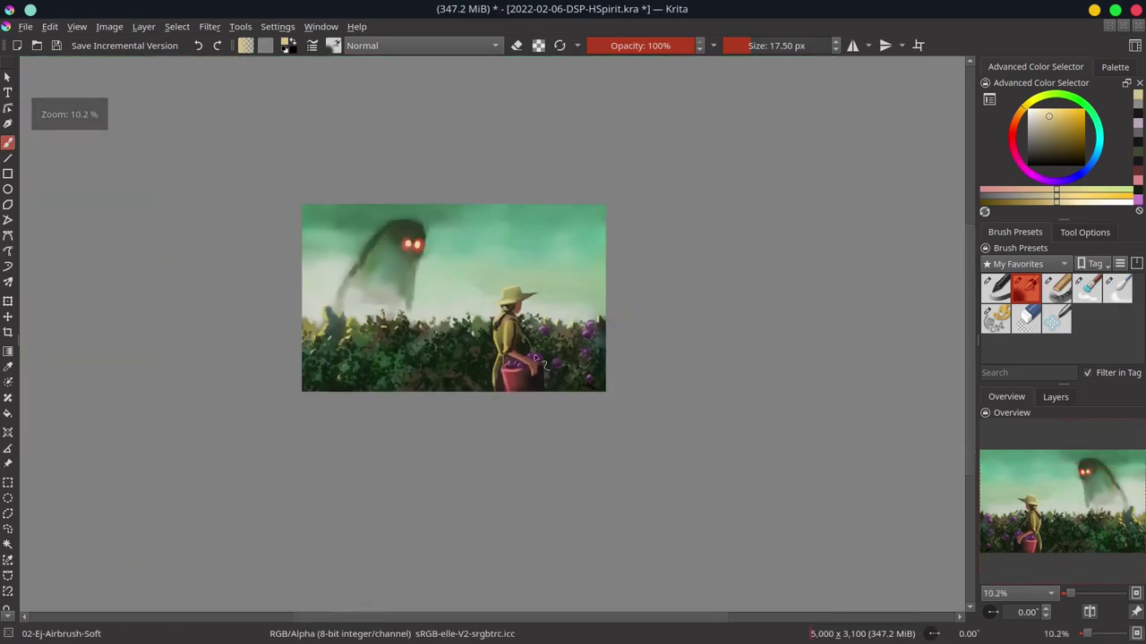
key(ctrl+s)
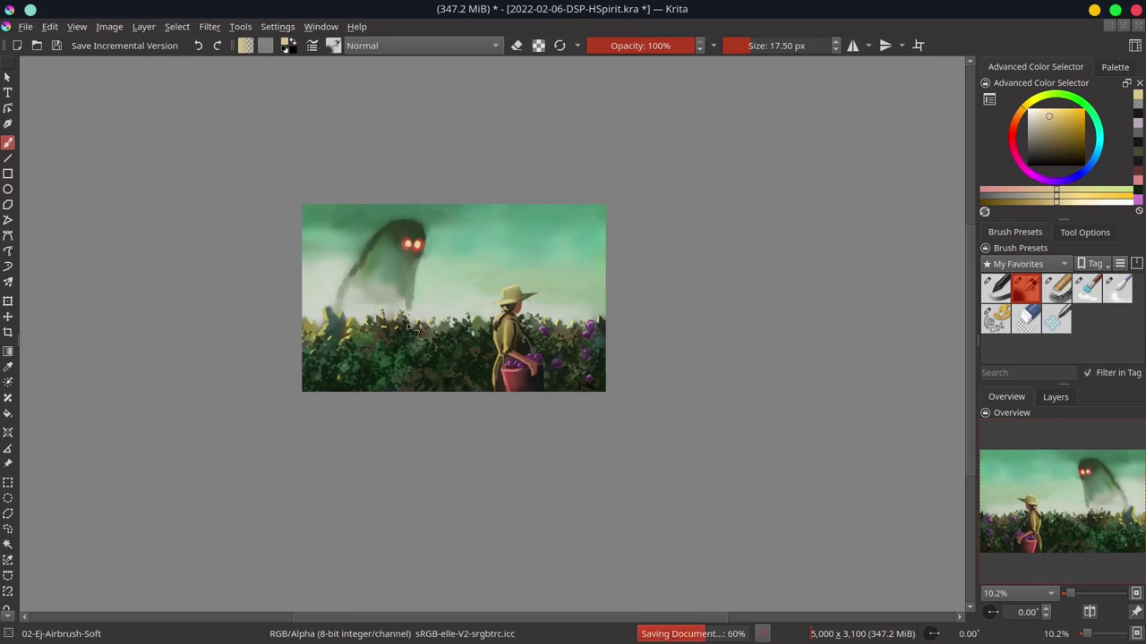
- Sample pale greens from the sky, enlarge the brush to 63.06 px, and save again
scroll(438, 255, up, 3)
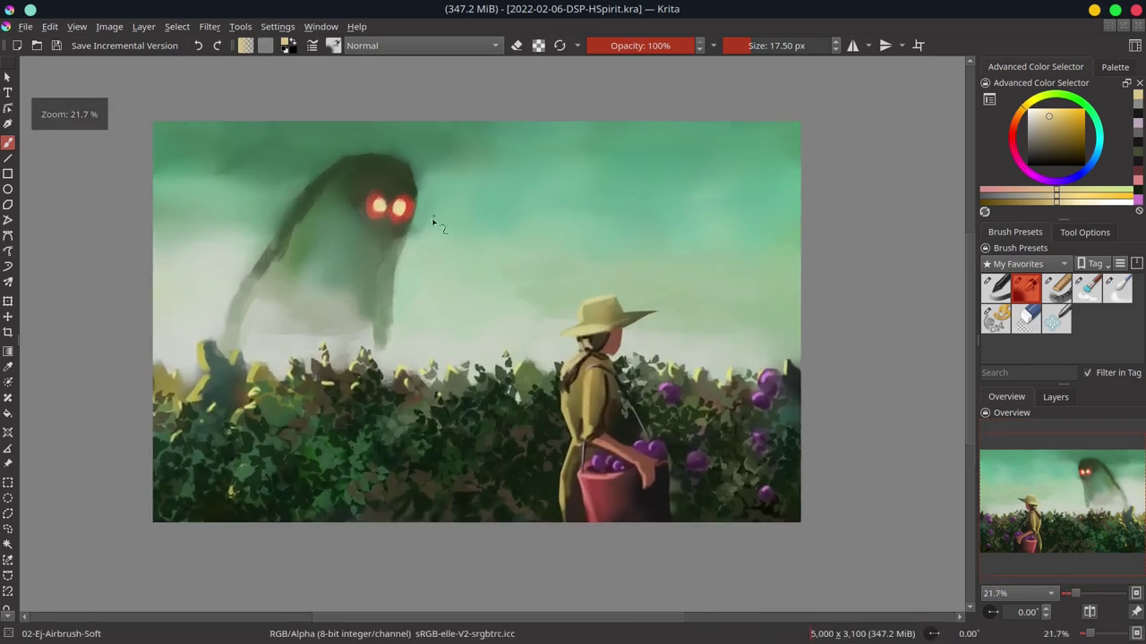
ctrl+click(378, 266)
drag(385, 259, 419, 229)
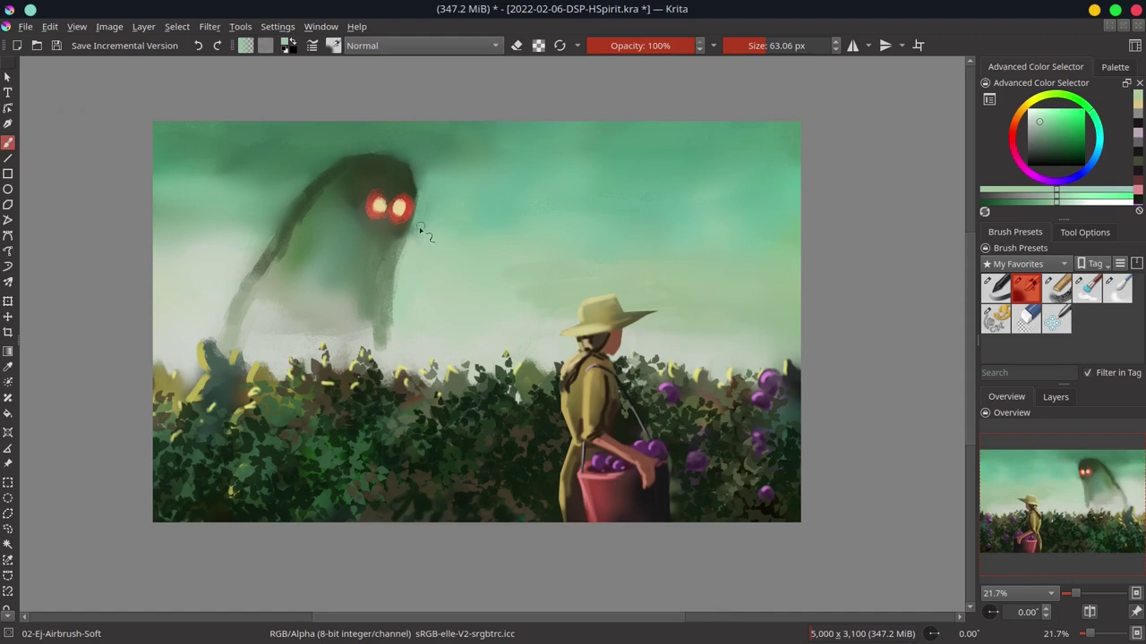
ctrl+click(429, 195)
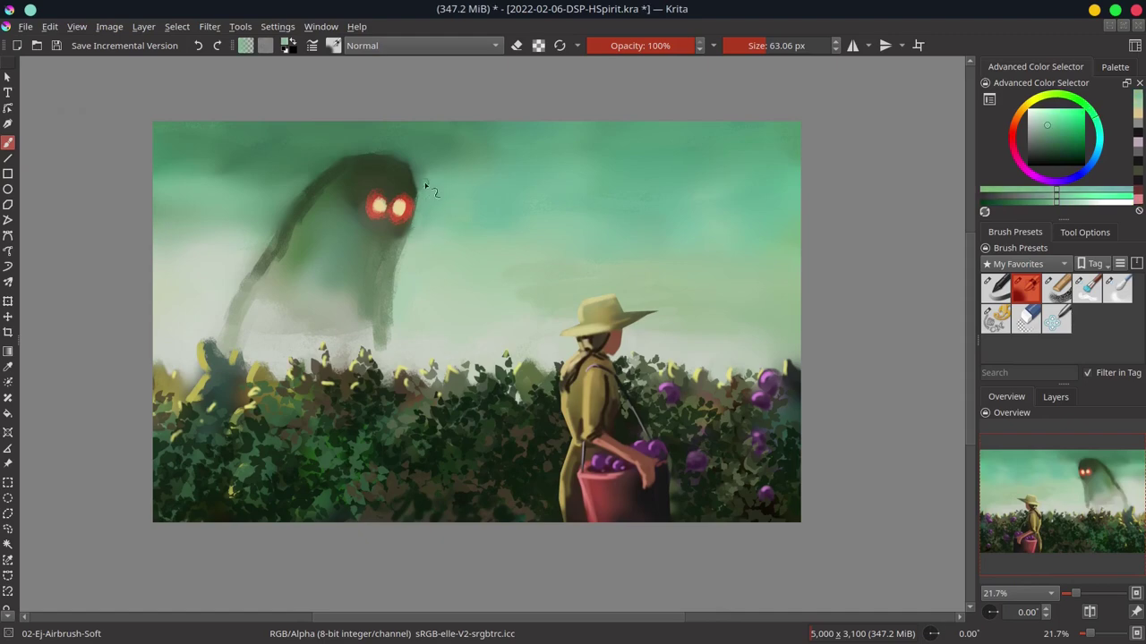
scroll(443, 274, down, 3)
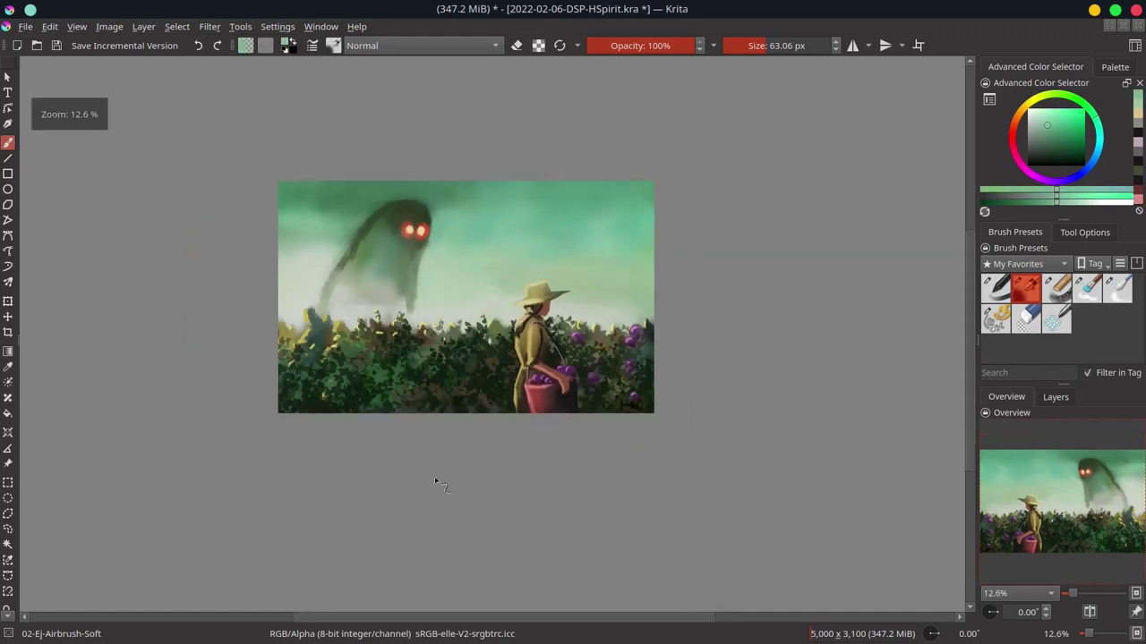
key(ctrl+s)
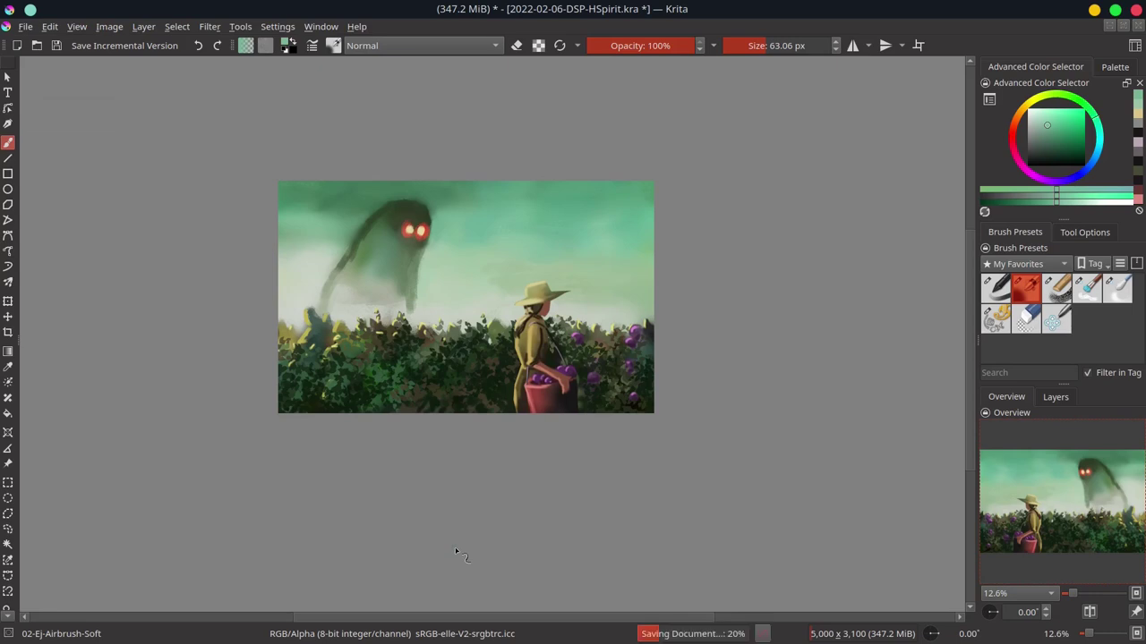